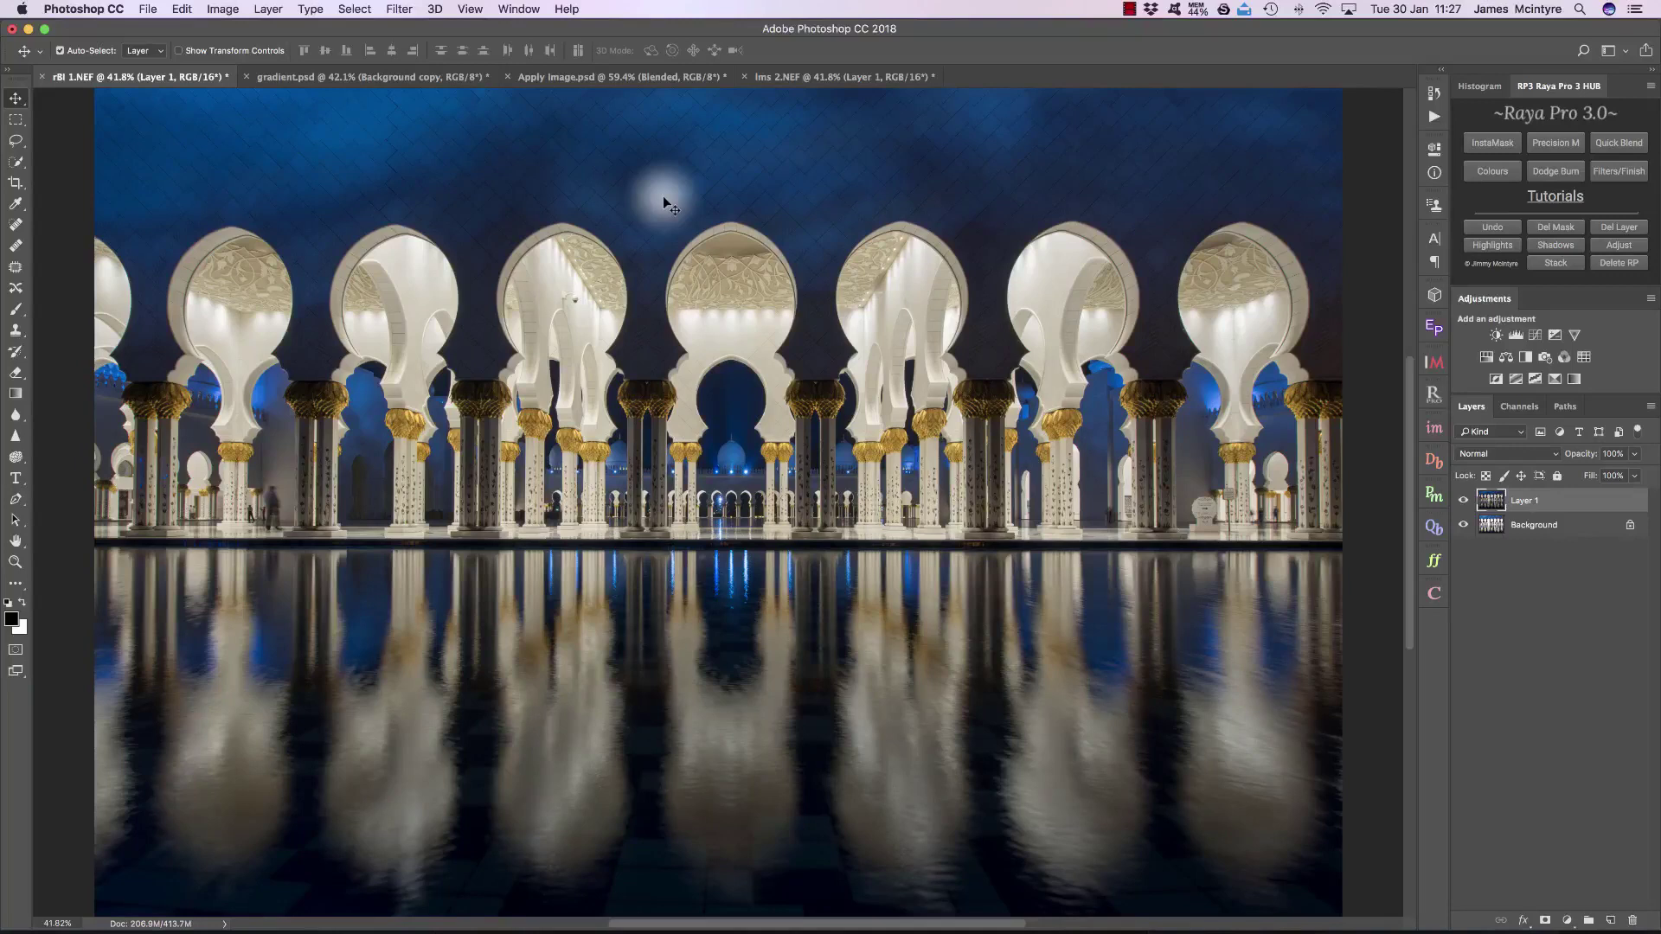
Step: Browse the Raya Pro Quick Blend, Precision Masks and InstaMask panels, settling on Quick Blend
click(1619, 142)
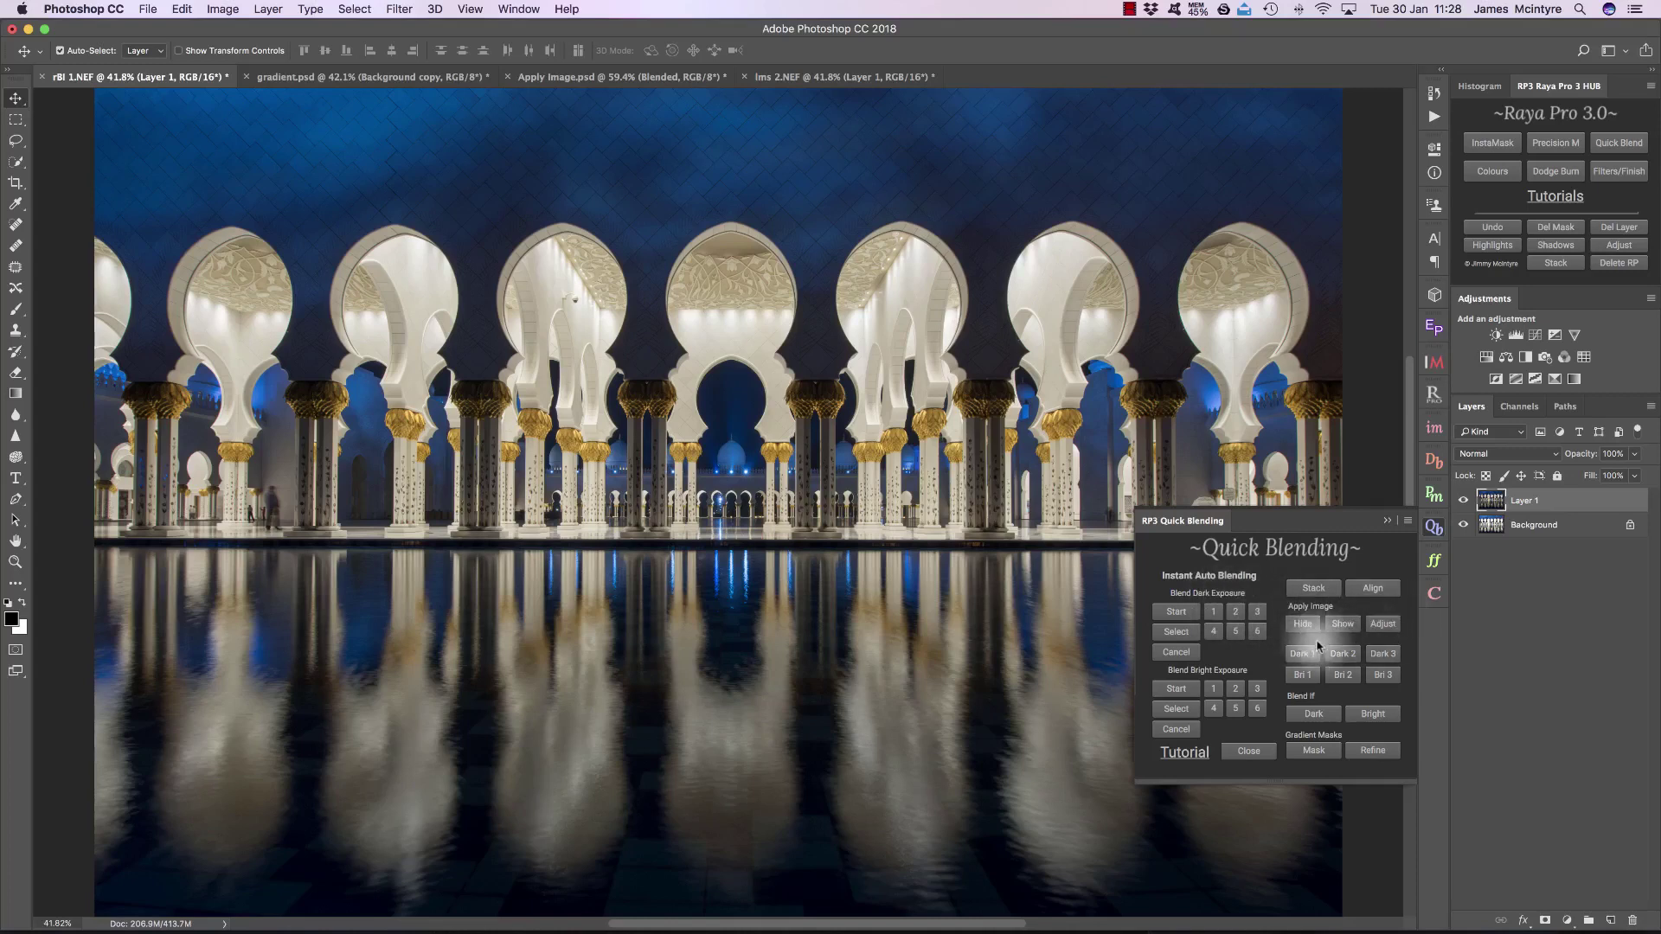
click(1555, 144)
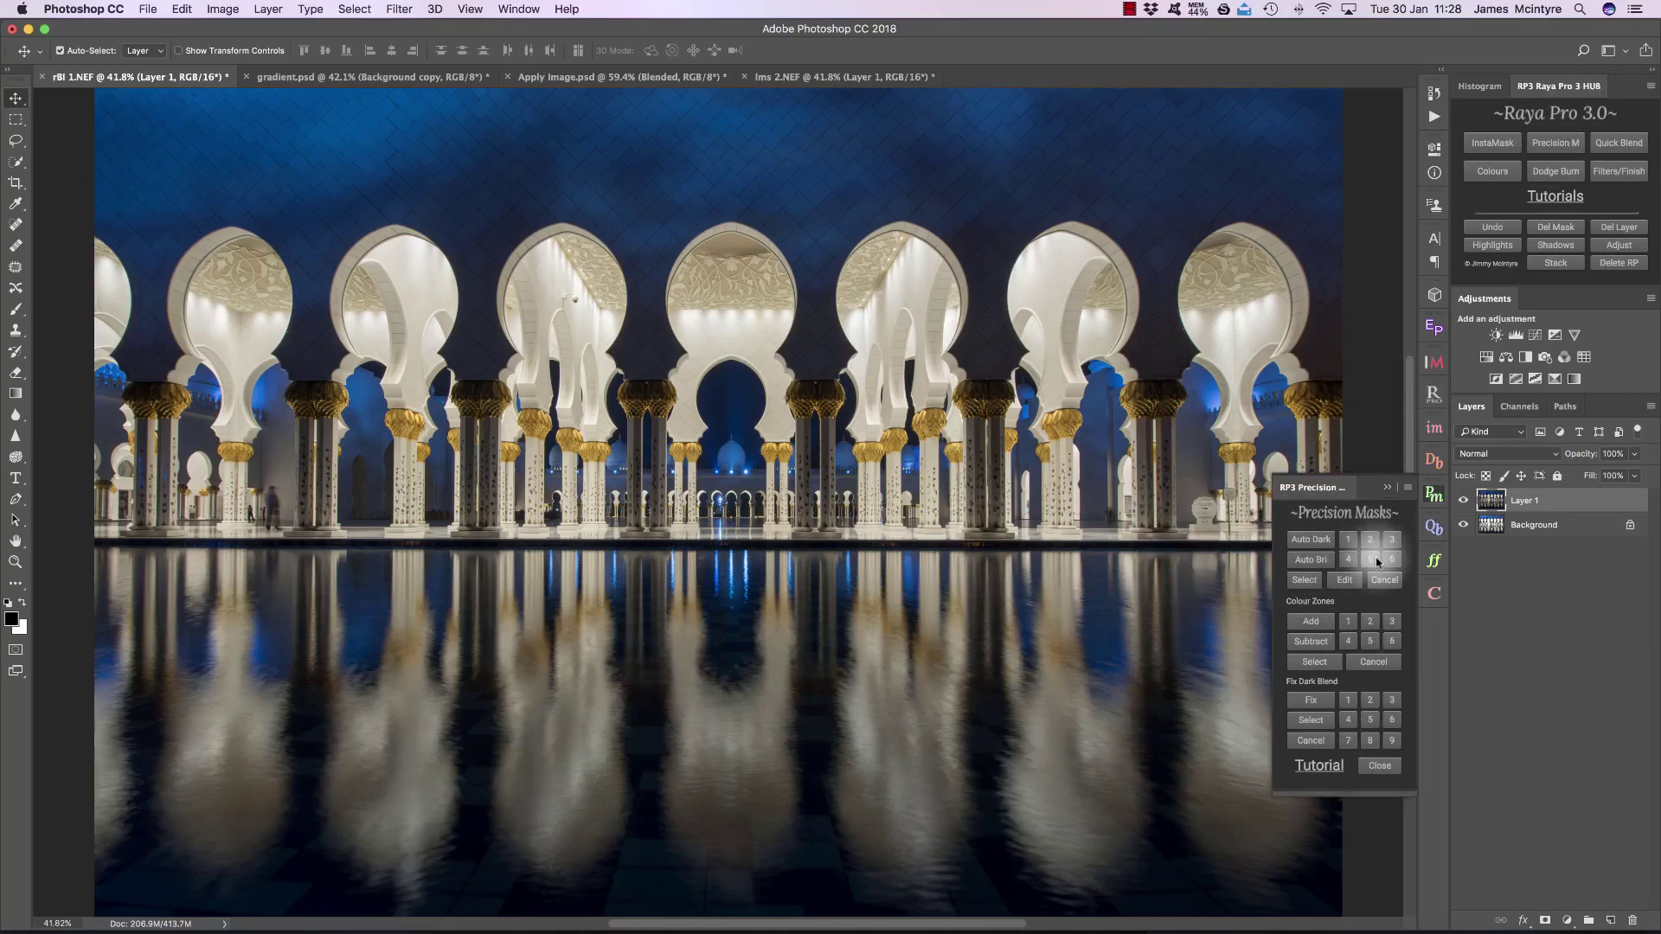
click(1620, 144)
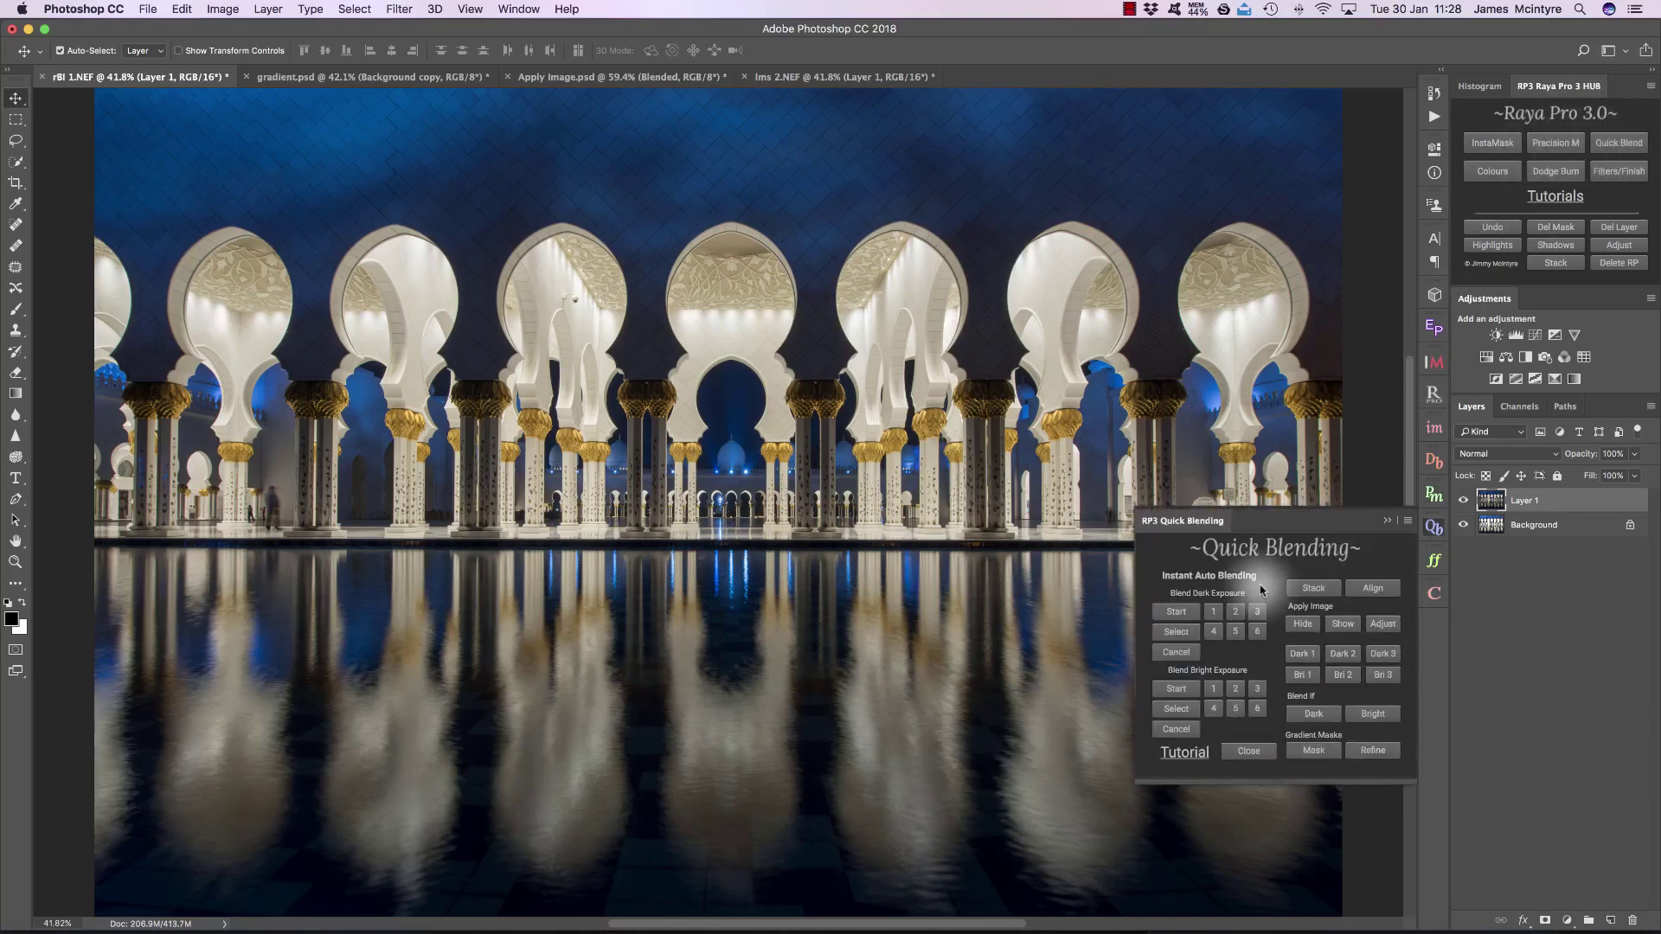
click(1566, 144)
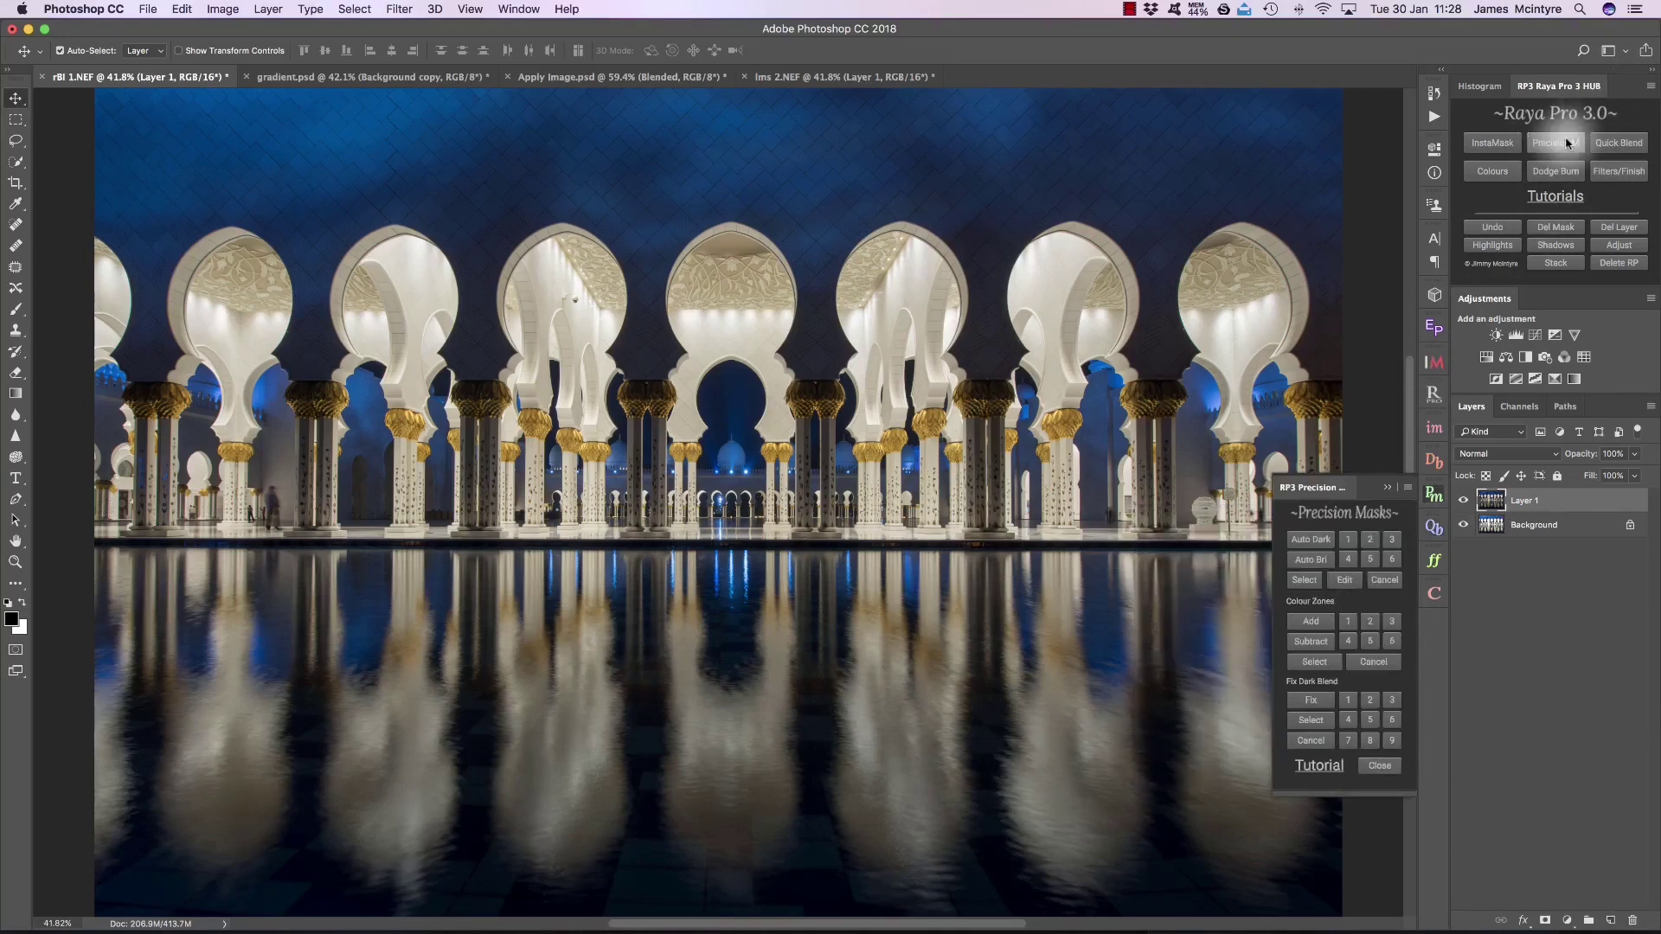
click(1494, 144)
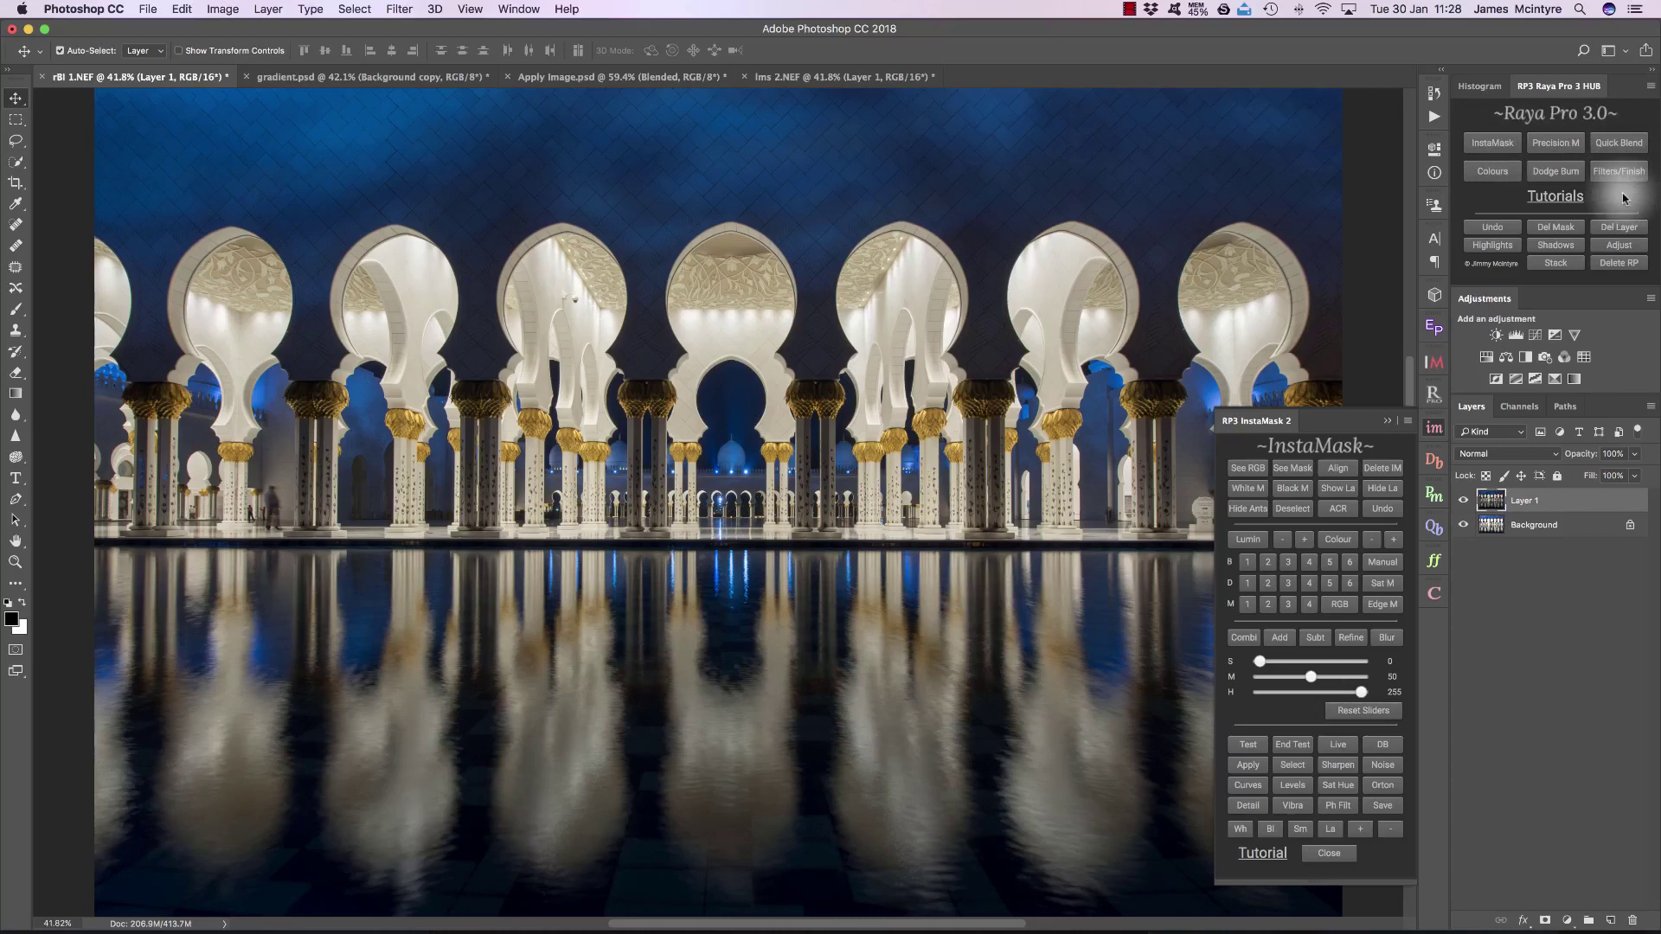
click(1387, 419)
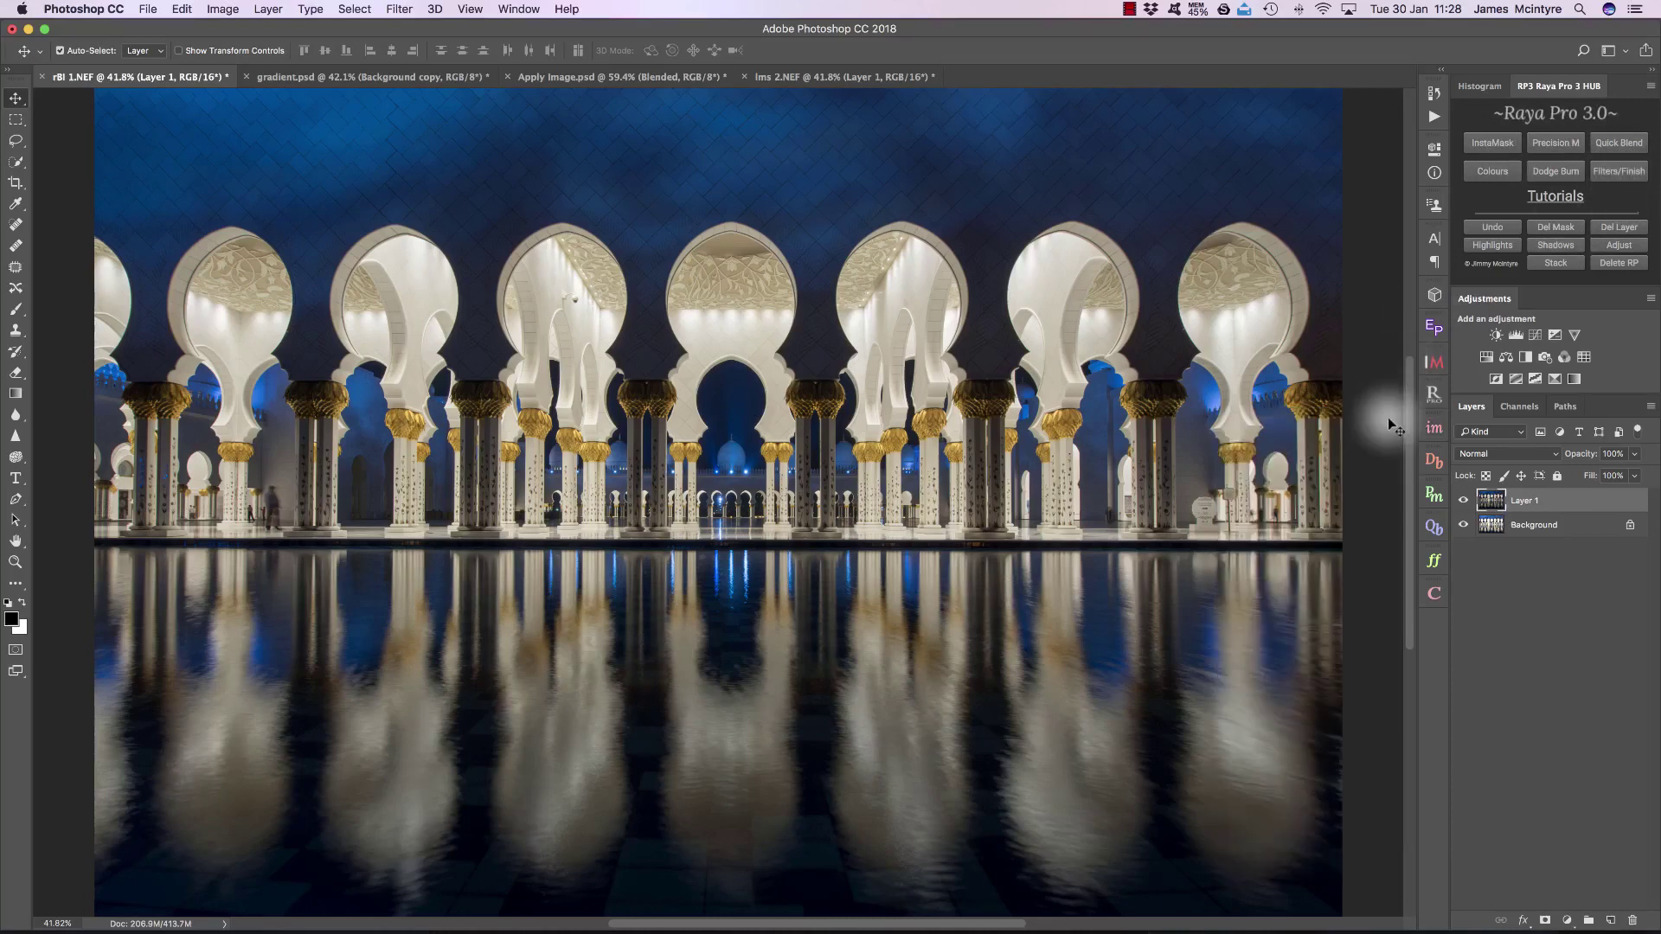
click(1620, 144)
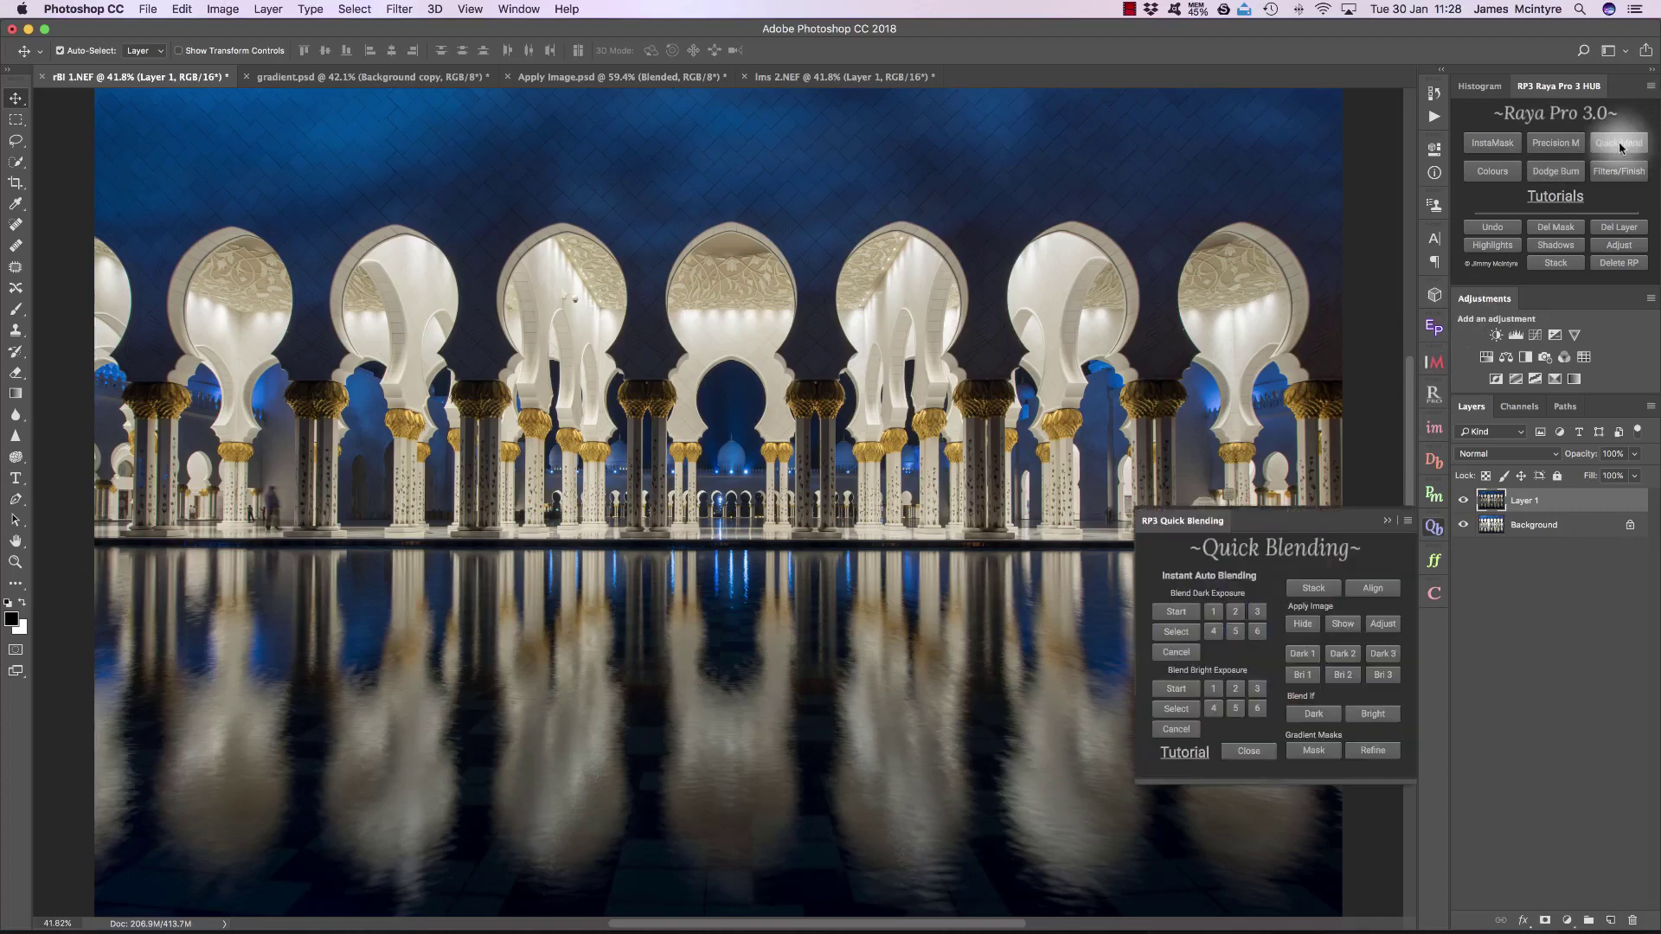
Step: Compare the two exposures, then blend Layer 1 in with Blend If Dark
click(1464, 501)
click(1464, 501)
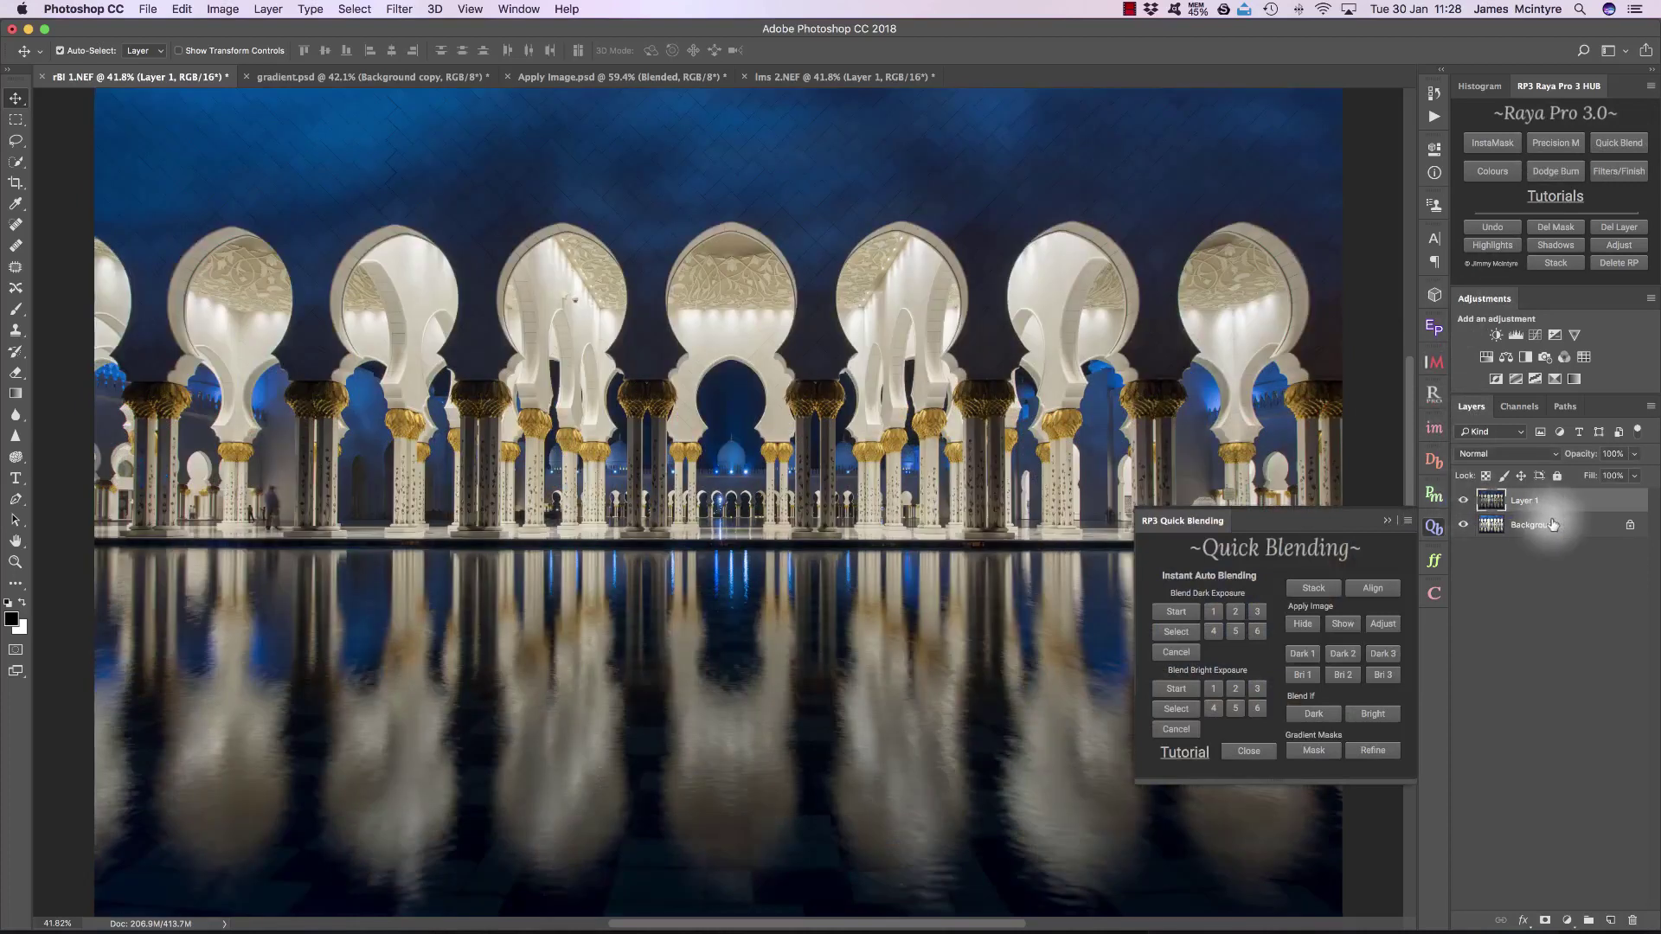
click(1464, 502)
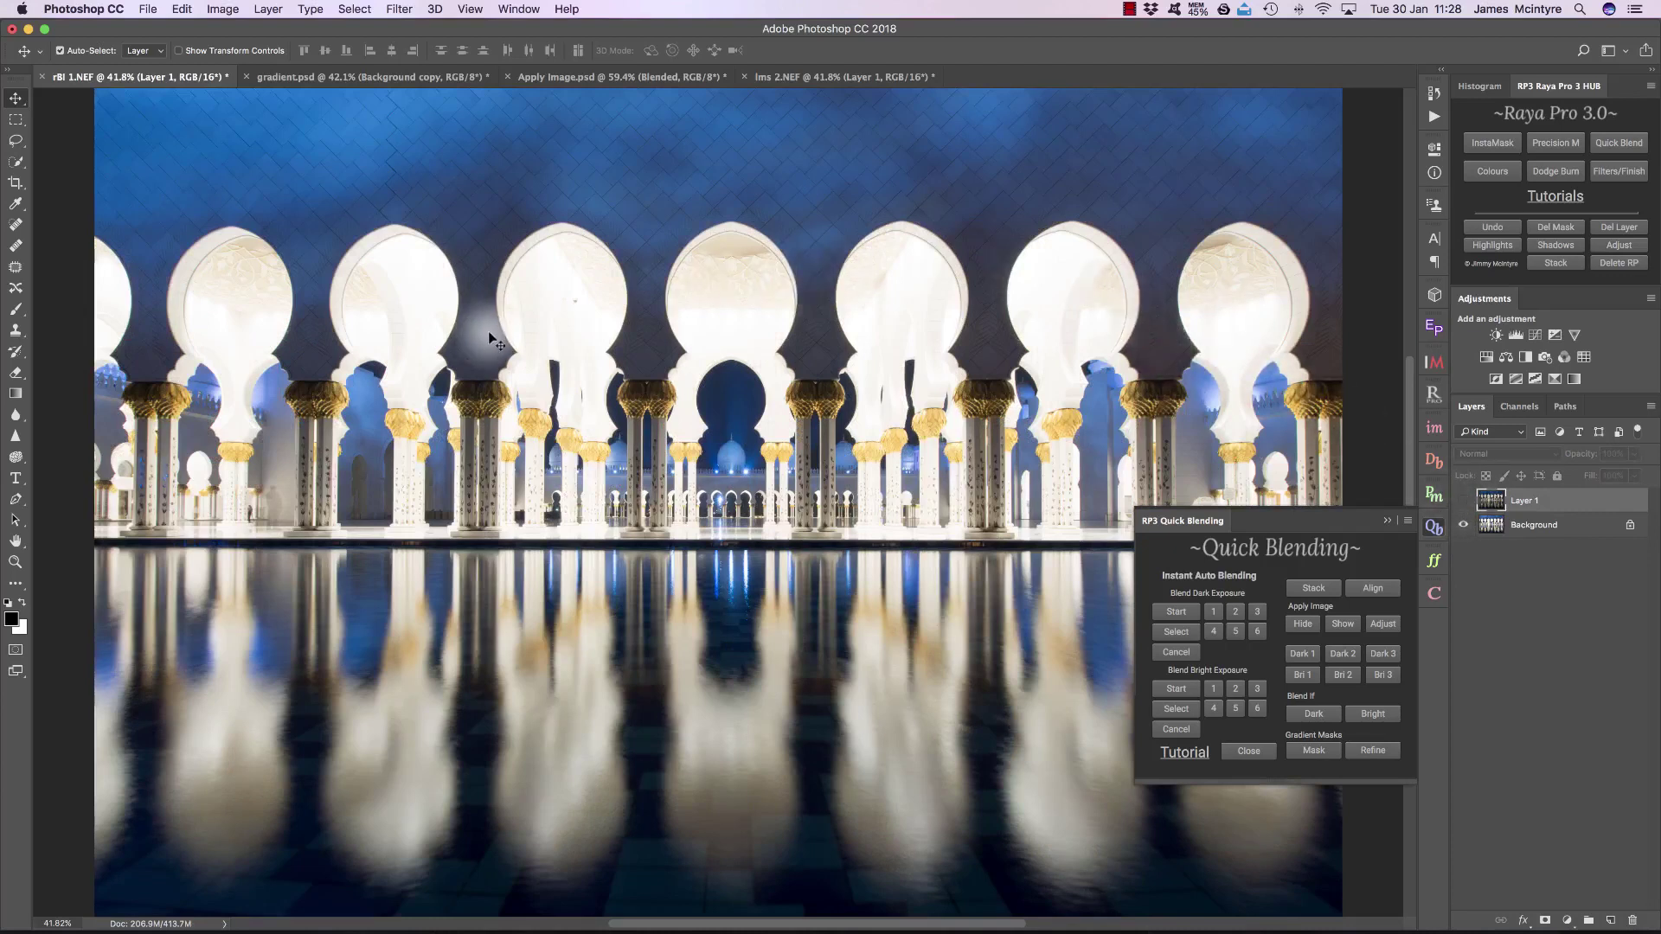
click(1463, 500)
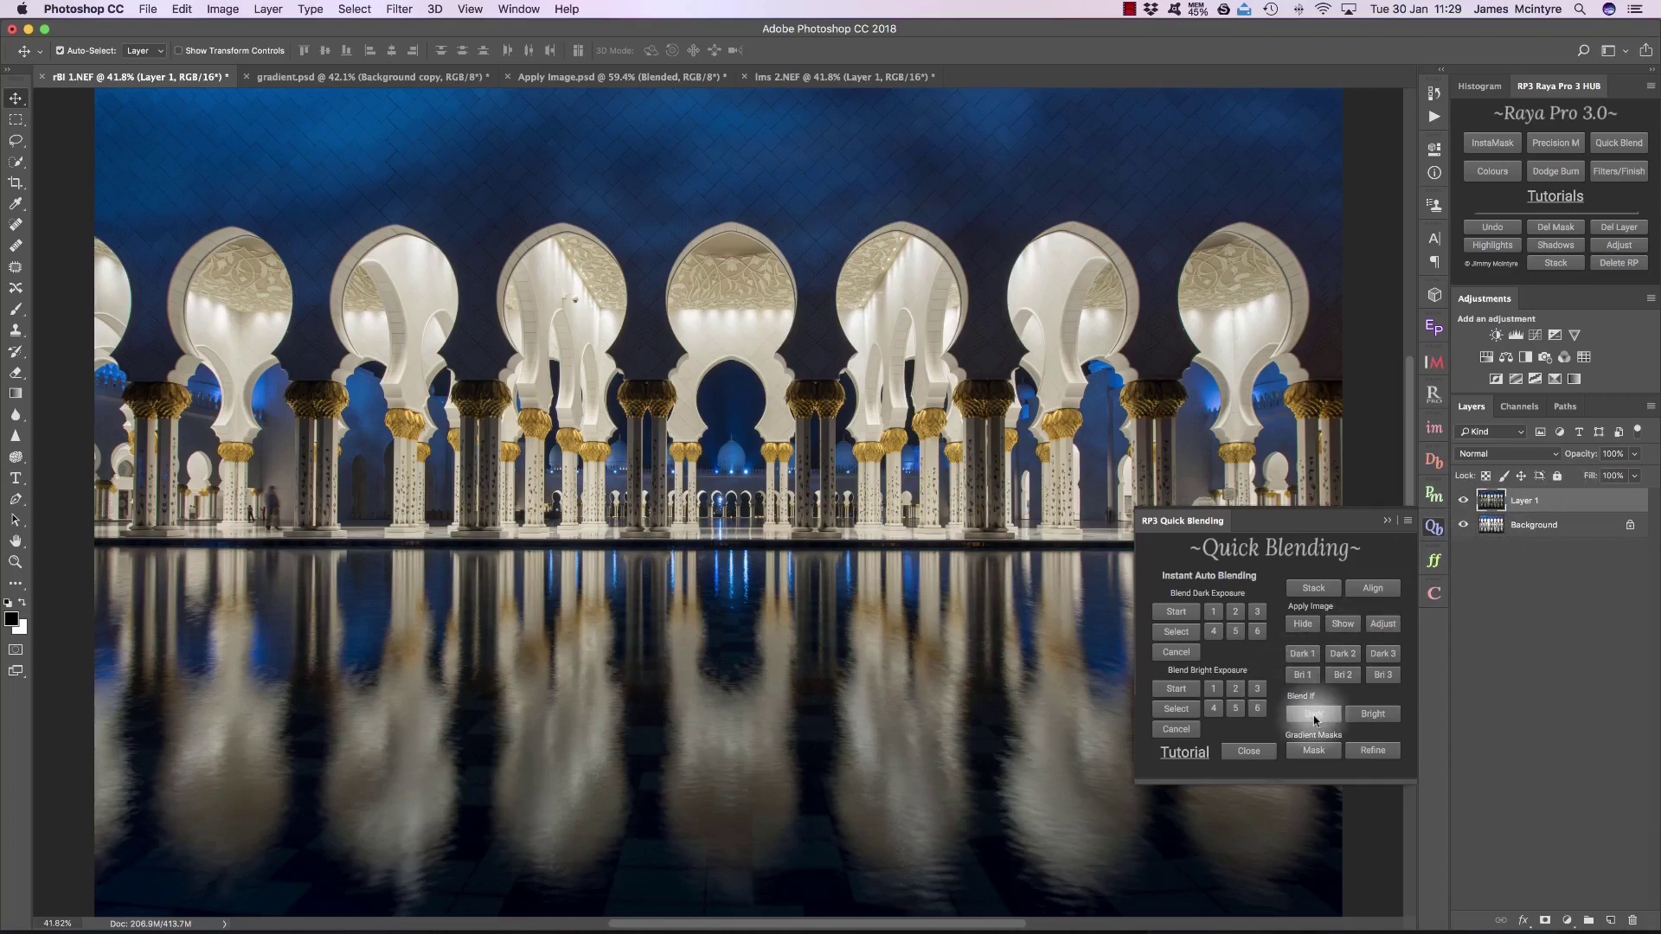
click(1314, 715)
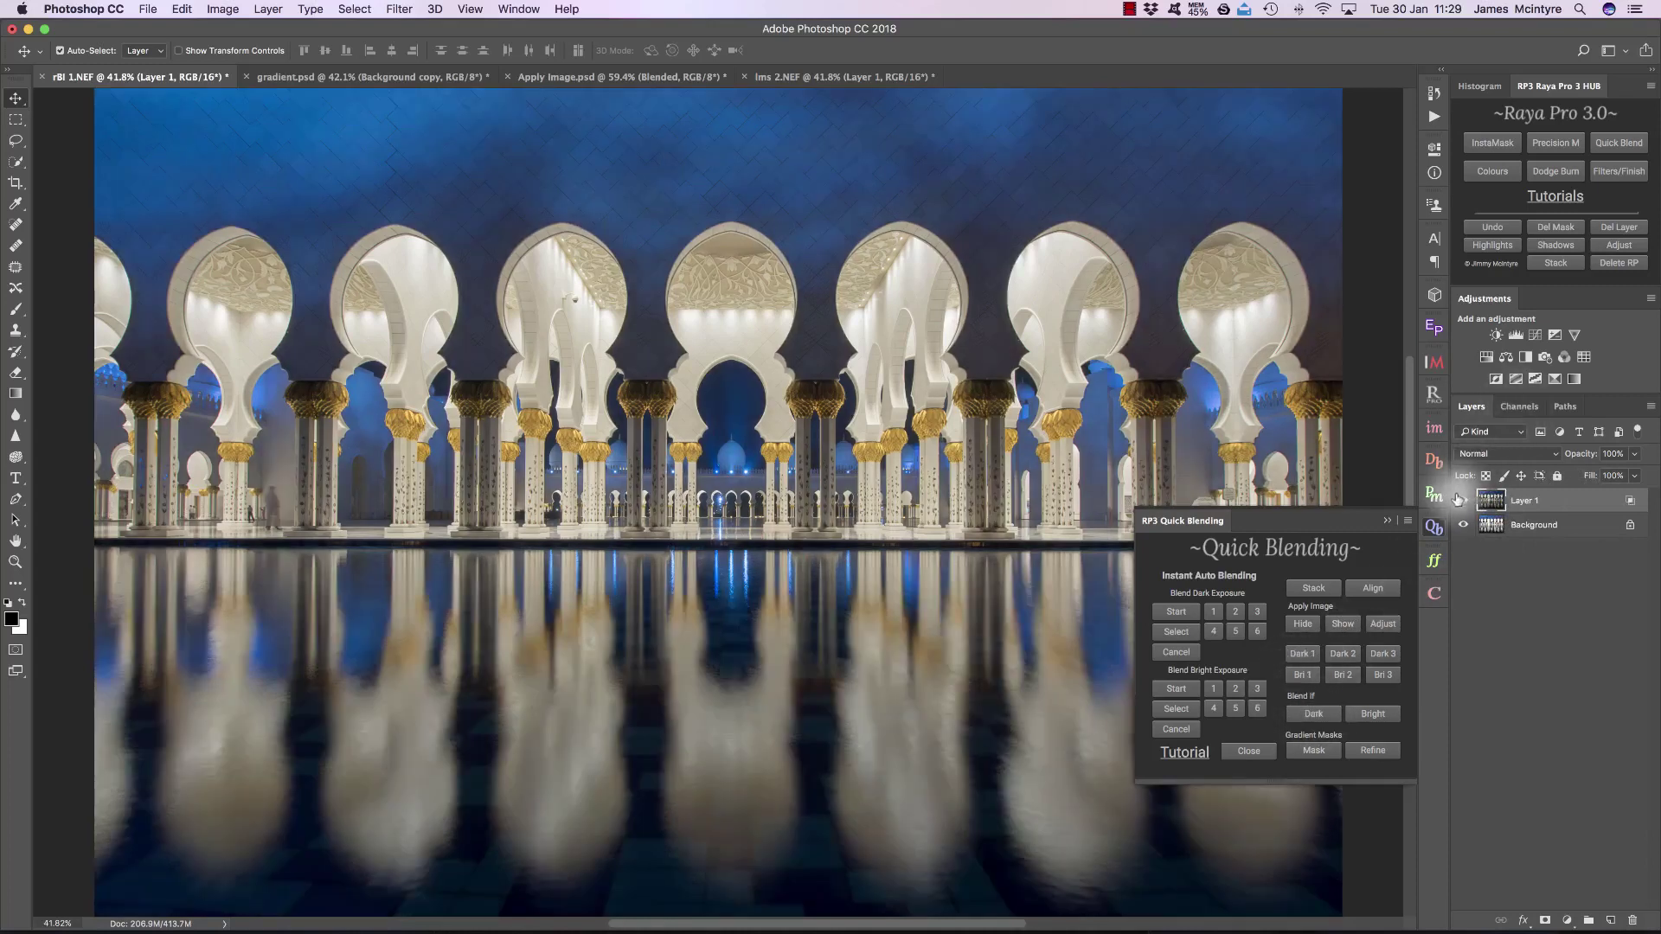
Step: Compare the dark-tone blend before and after, then unlock the Background as Layer 0
click(1461, 501)
click(1462, 500)
click(1463, 500)
click(1464, 500)
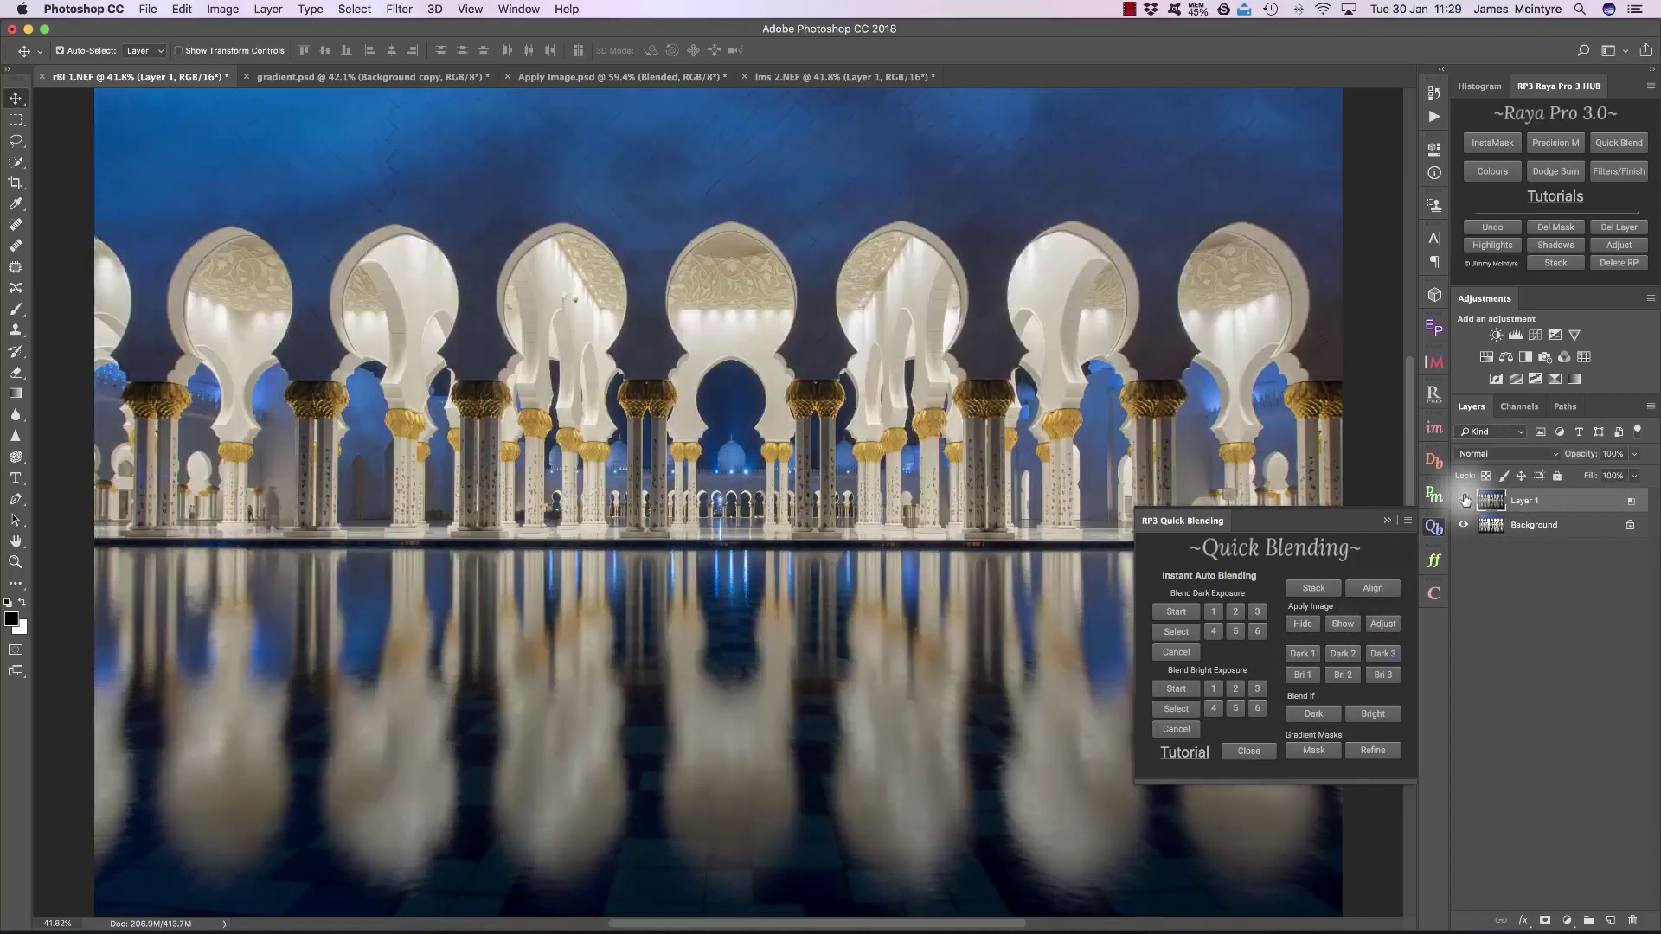
click(1464, 500)
click(1464, 500)
click(1464, 500)
click(1464, 500)
click(1630, 525)
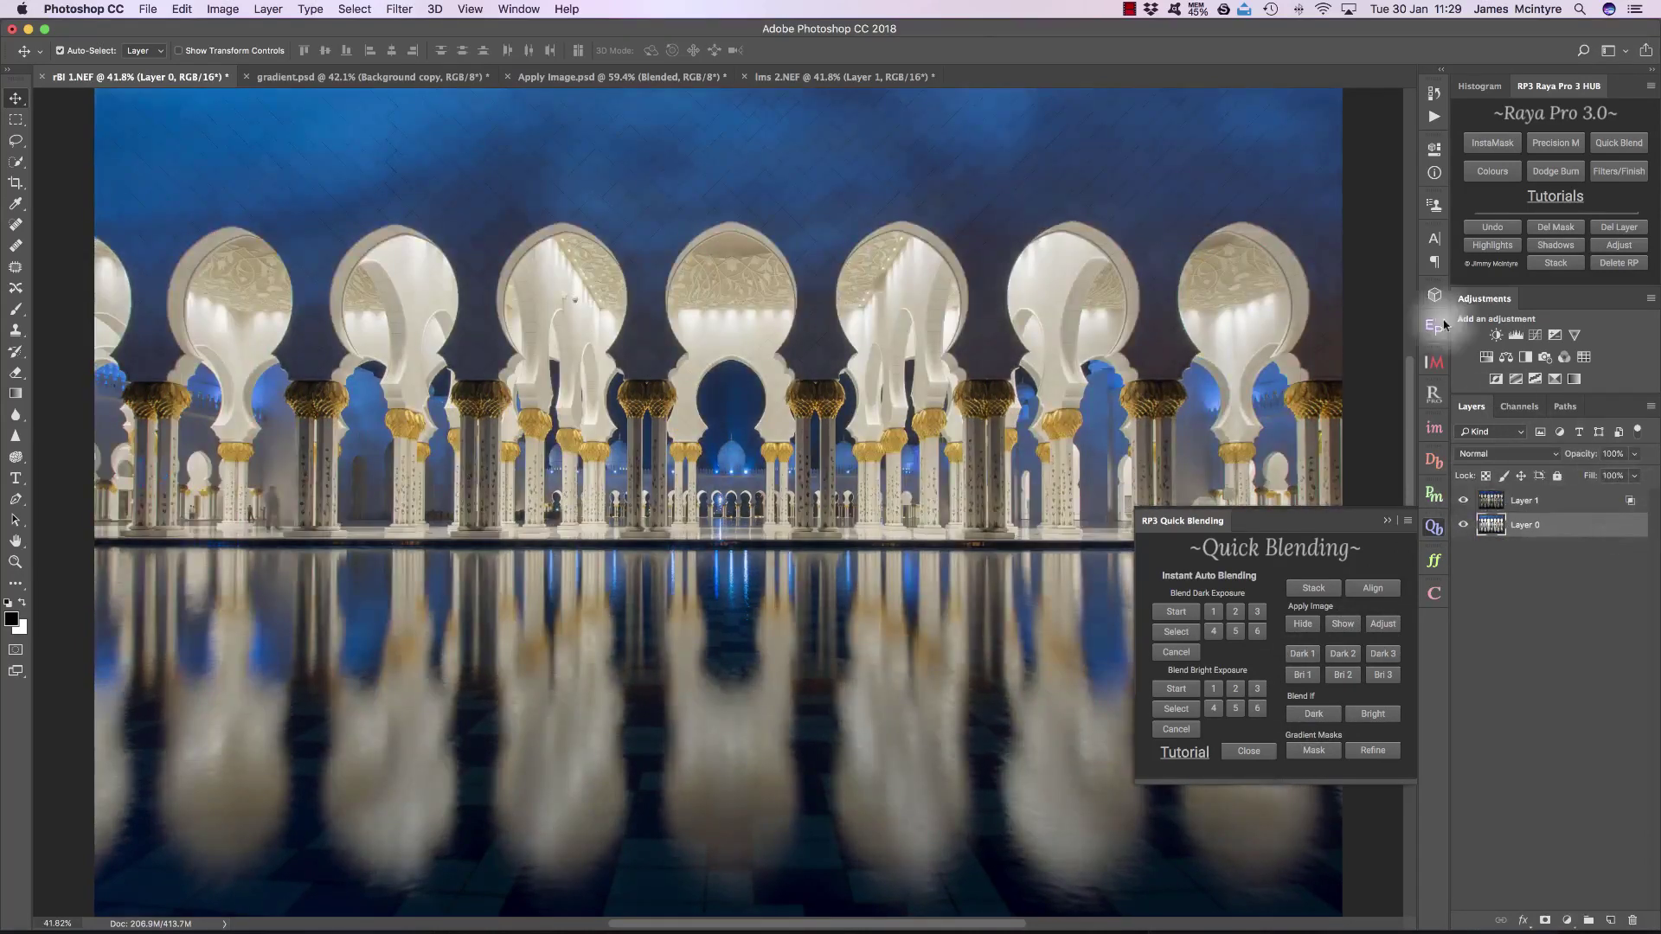
Step: Undo the last two steps and unlock the Background as Layer 0
click(1492, 226)
click(1492, 226)
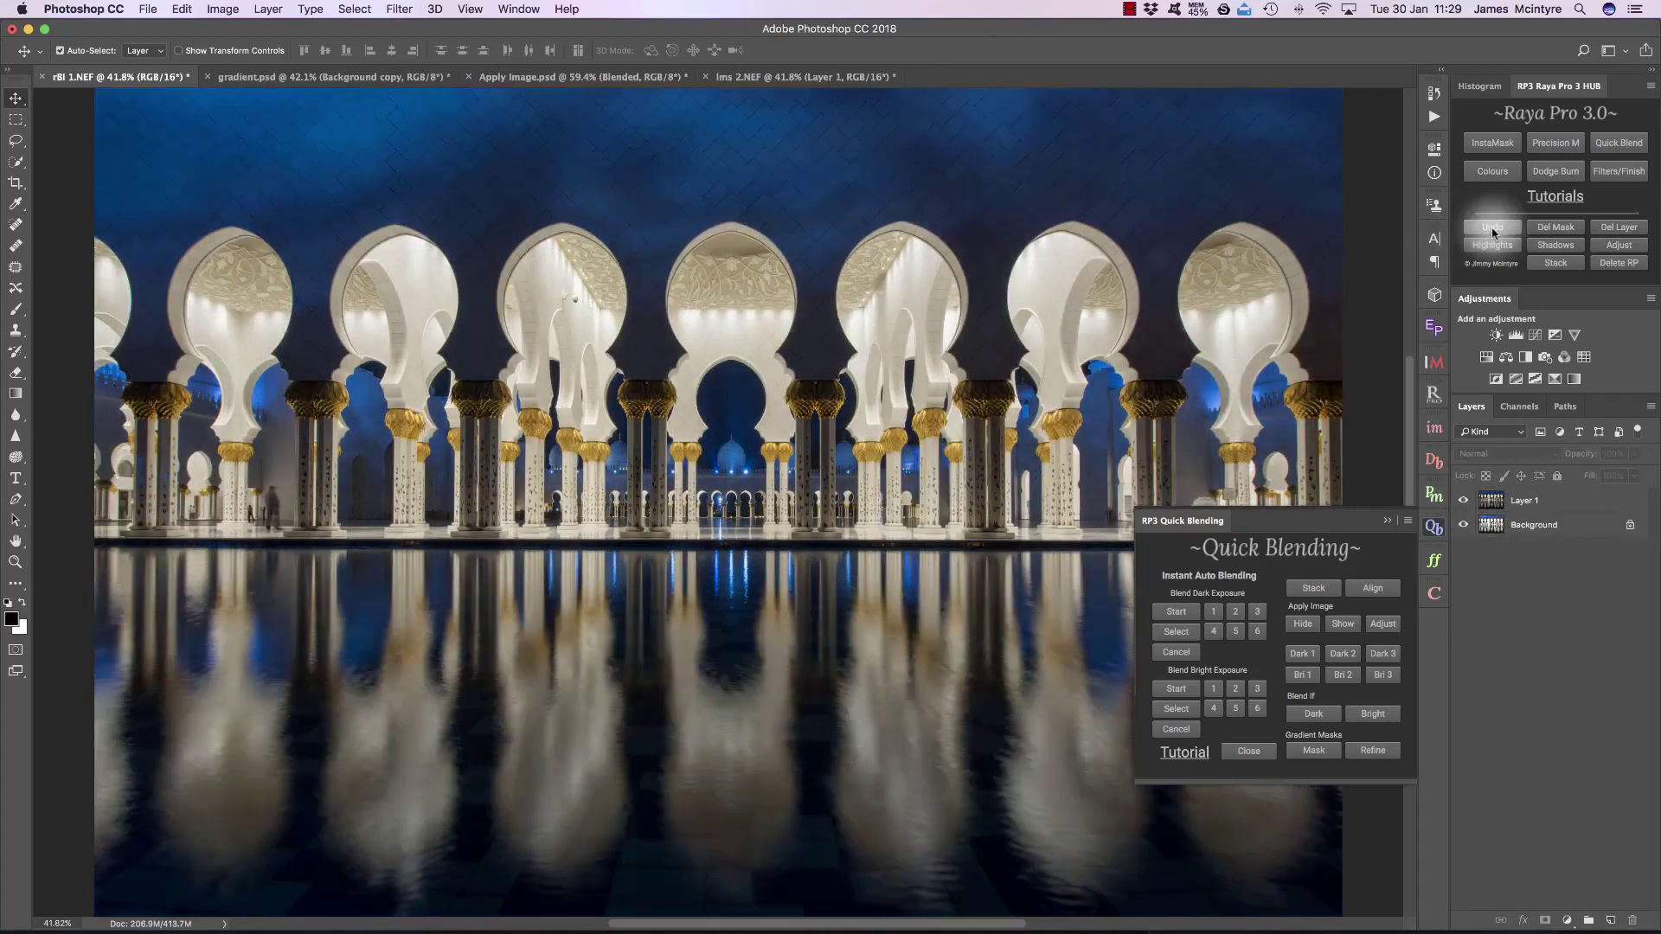
click(1630, 525)
Step: Move Layer 1 below Layer 0 and apply Blend If Bright to Layer 0
drag(1594, 502, 1588, 535)
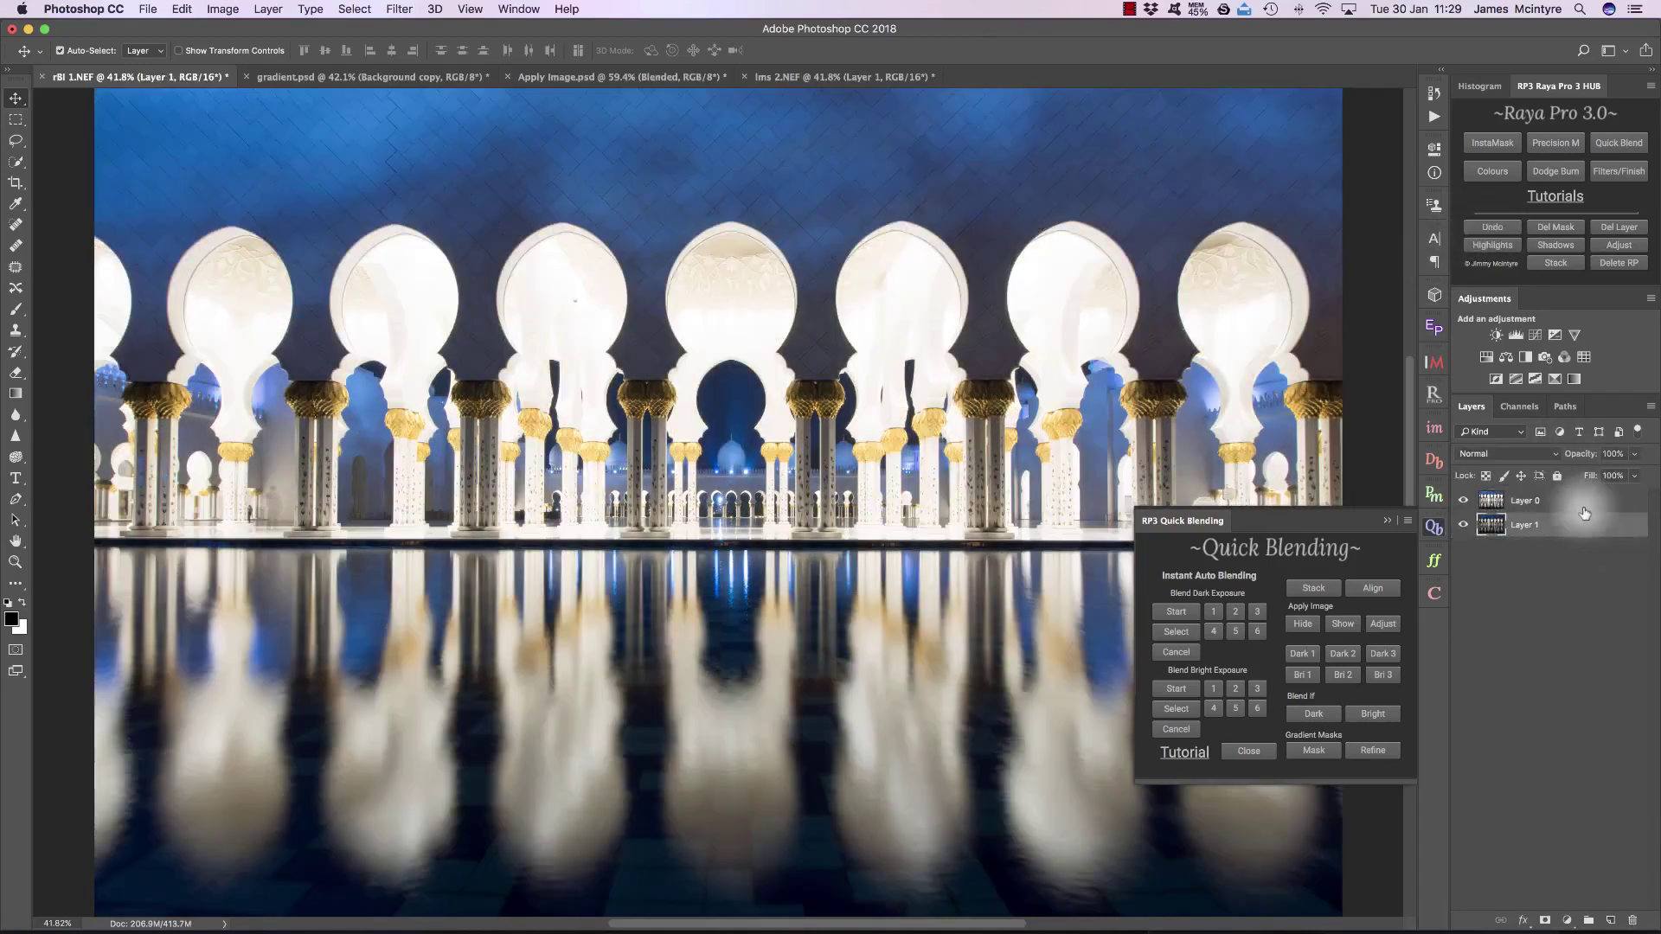
click(1557, 500)
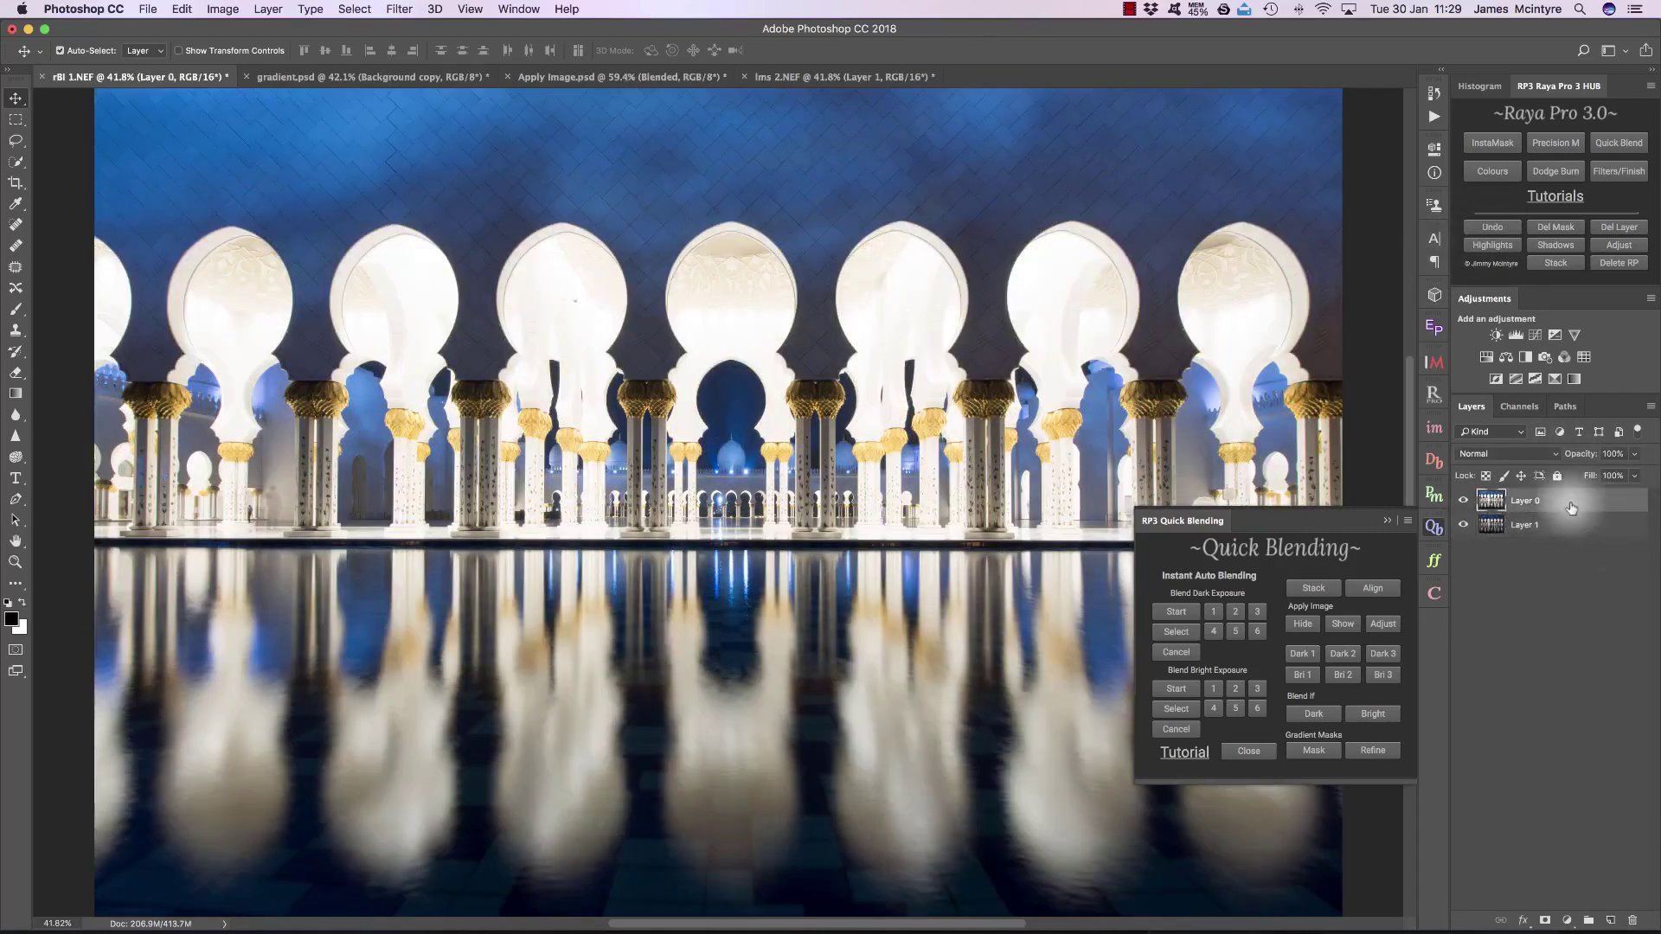
click(1377, 711)
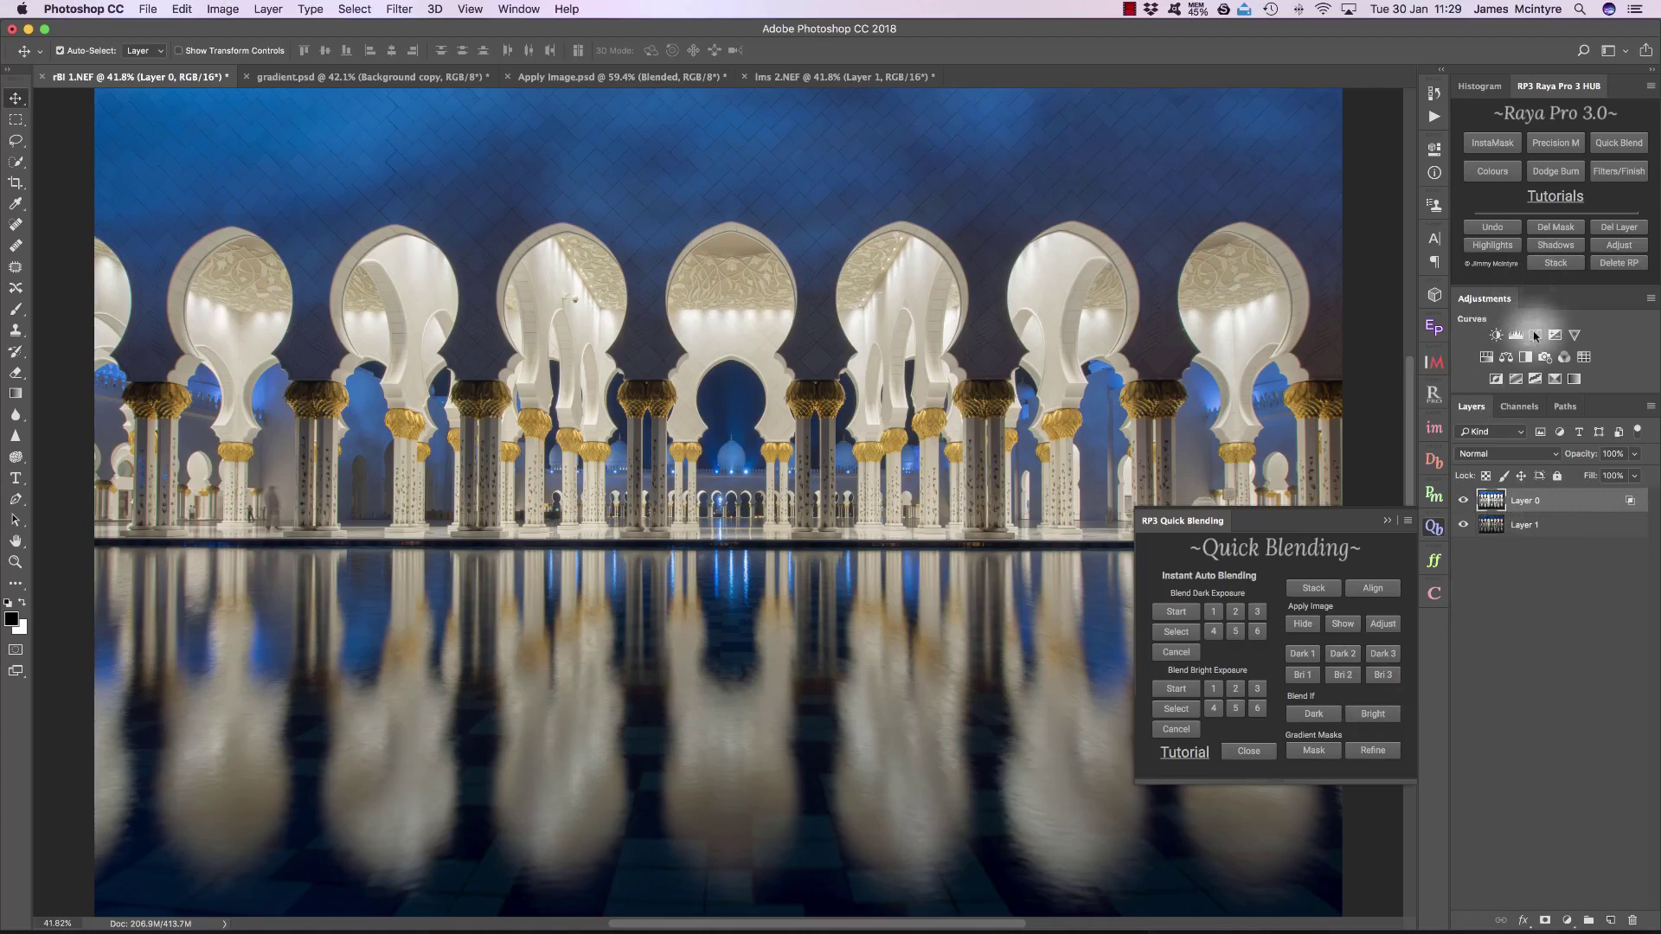
Step: Add a Curves layer clipped to Layer 0 with a curve point at input 98, output 100
click(1535, 335)
click(1295, 434)
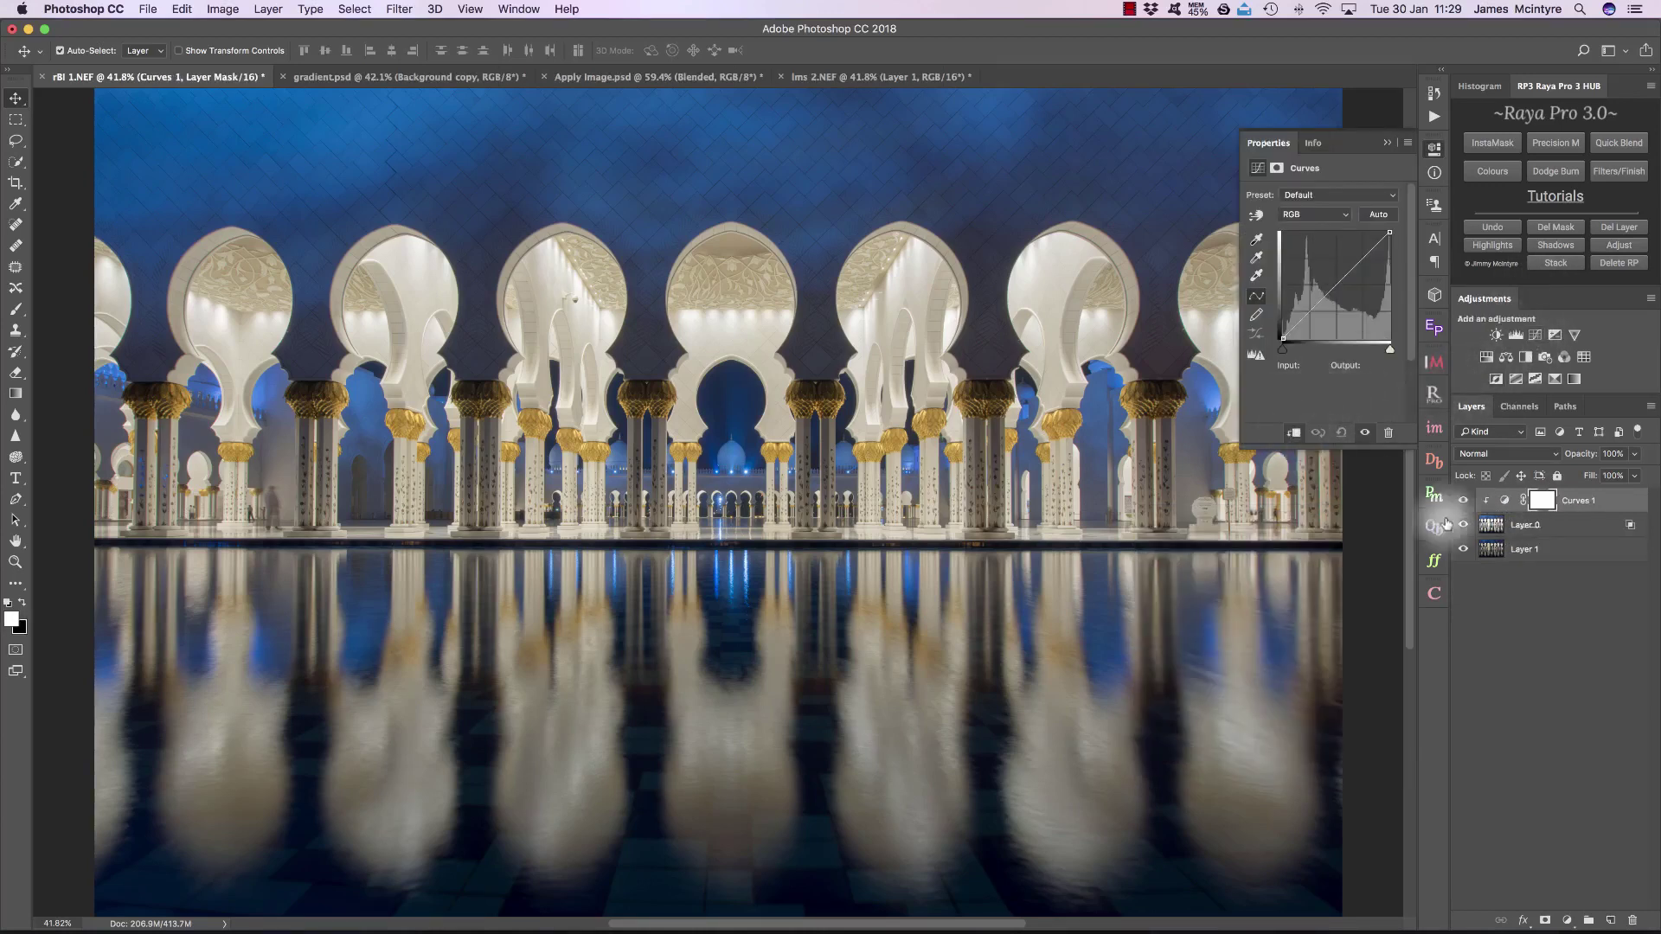
drag(1338, 287, 1316, 258)
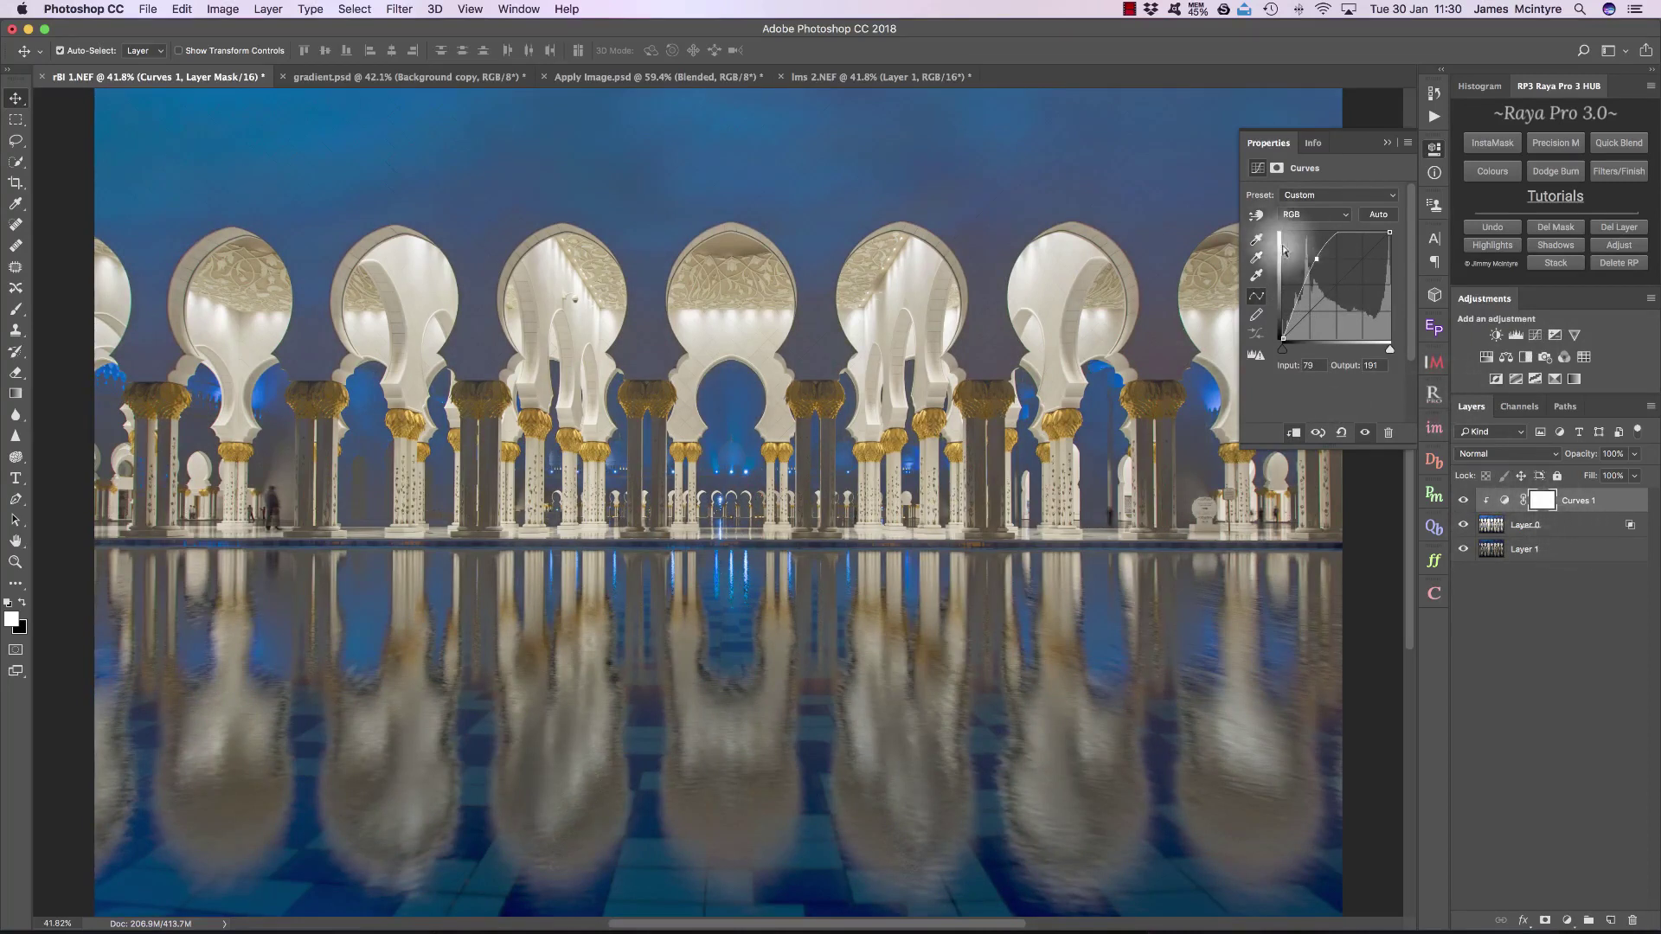
drag(1316, 259, 1325, 295)
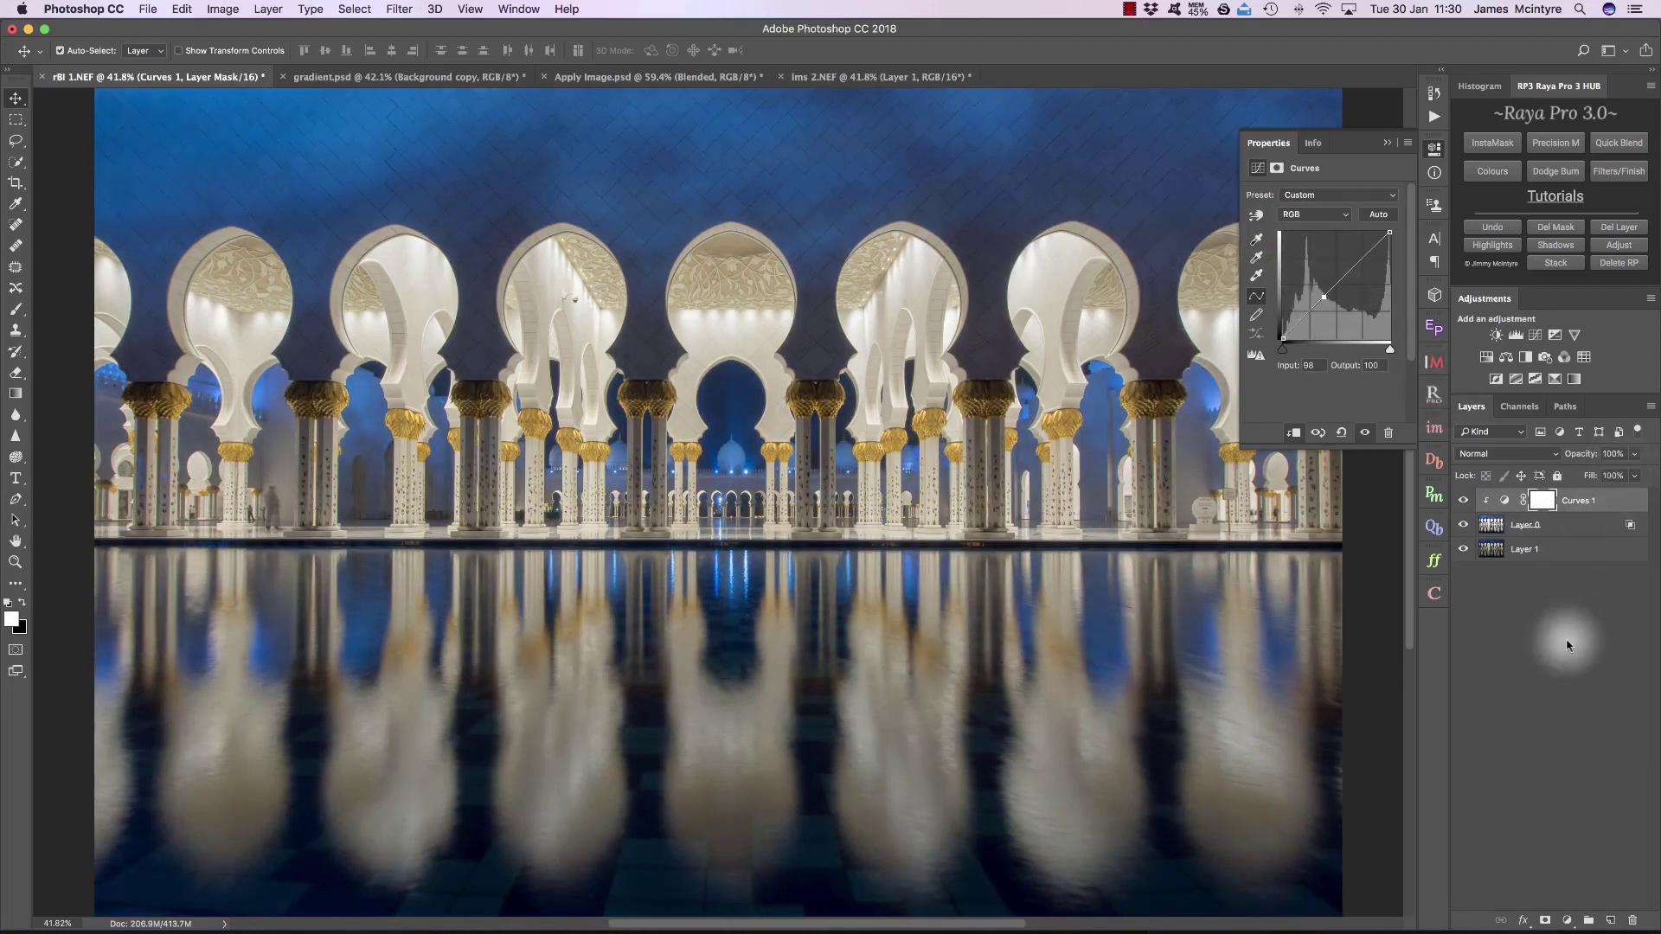
Step: Switch to gradient.psd, open Quick Blend, and toggle Background copy to compare exposures
click(485, 82)
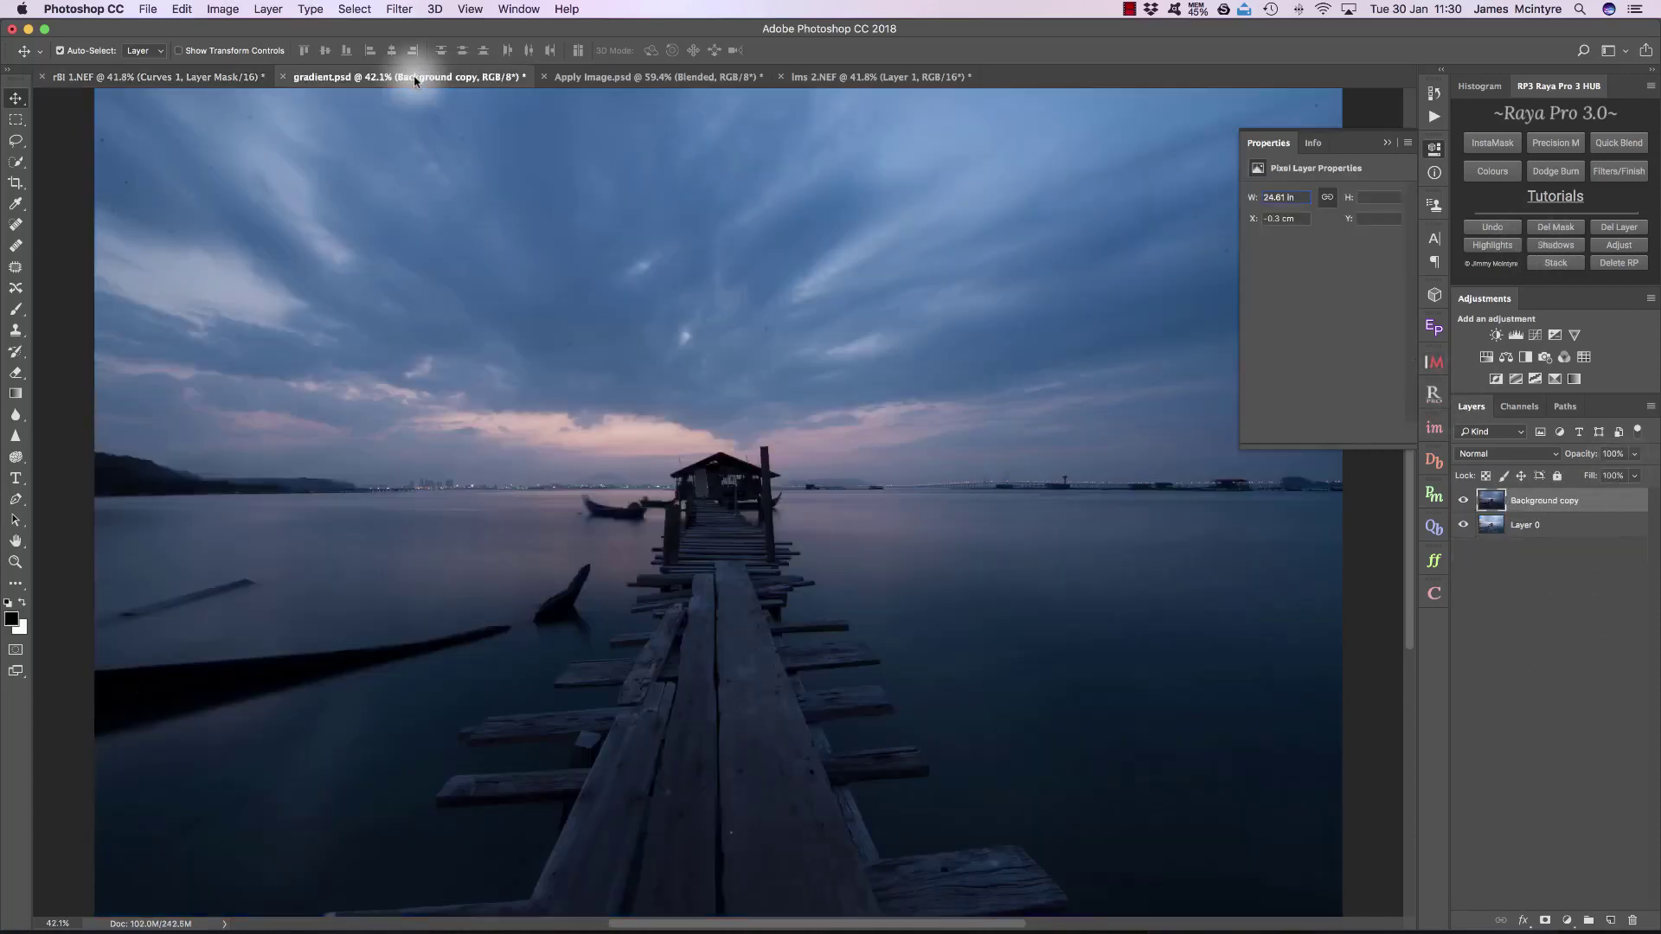
click(1642, 149)
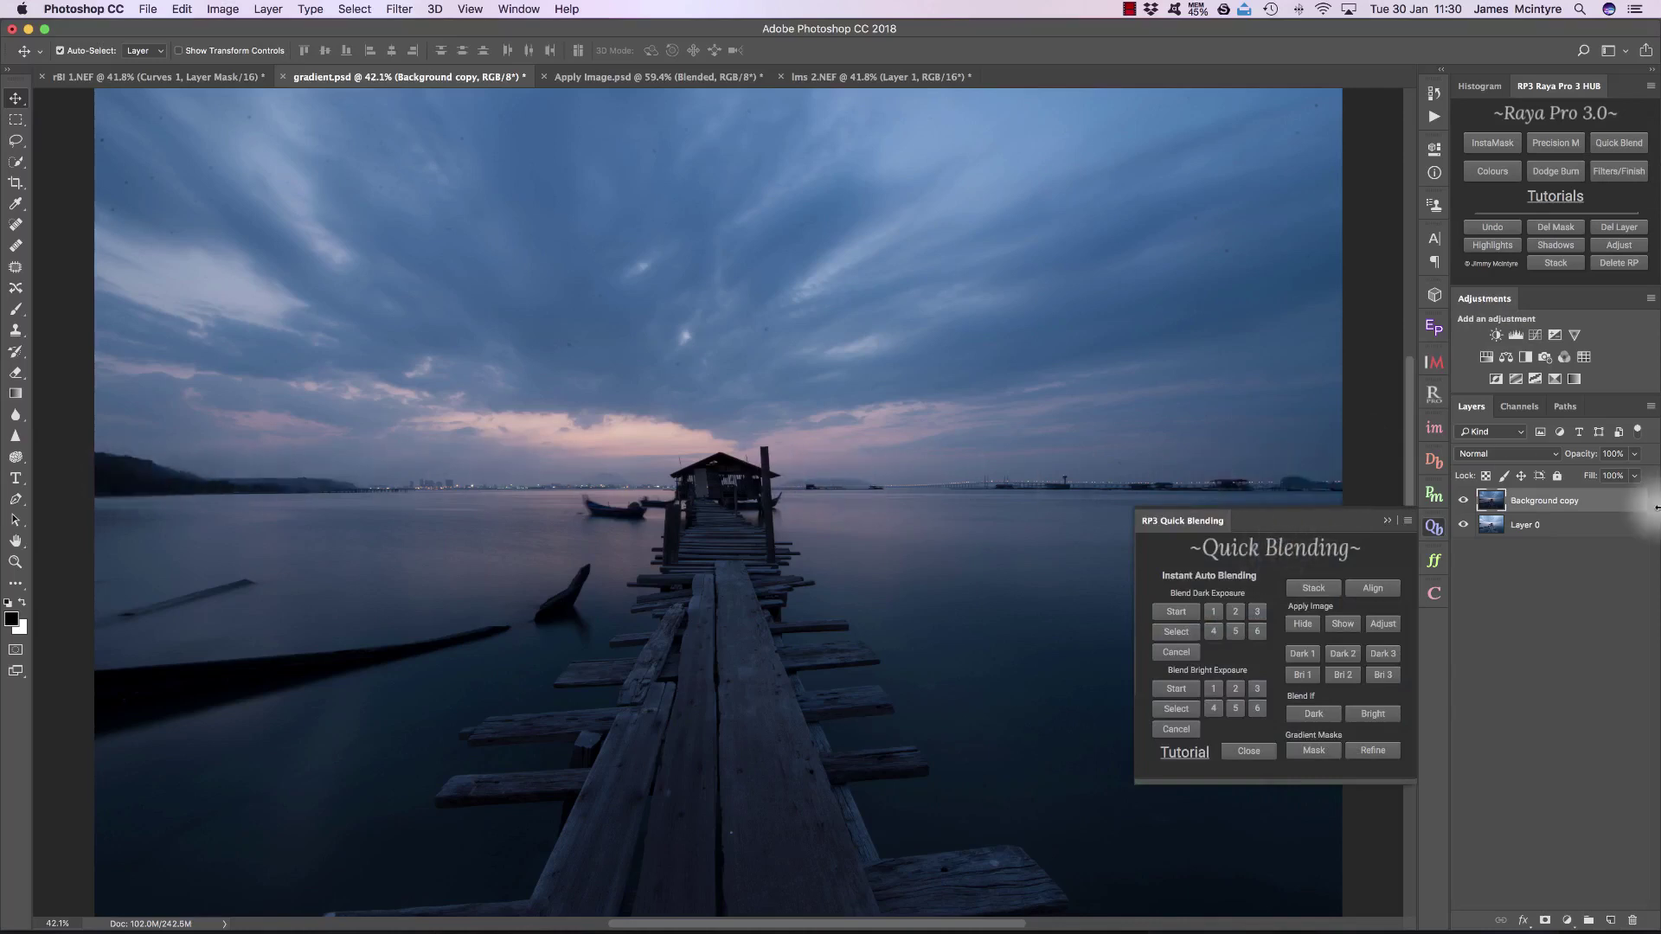
click(1463, 502)
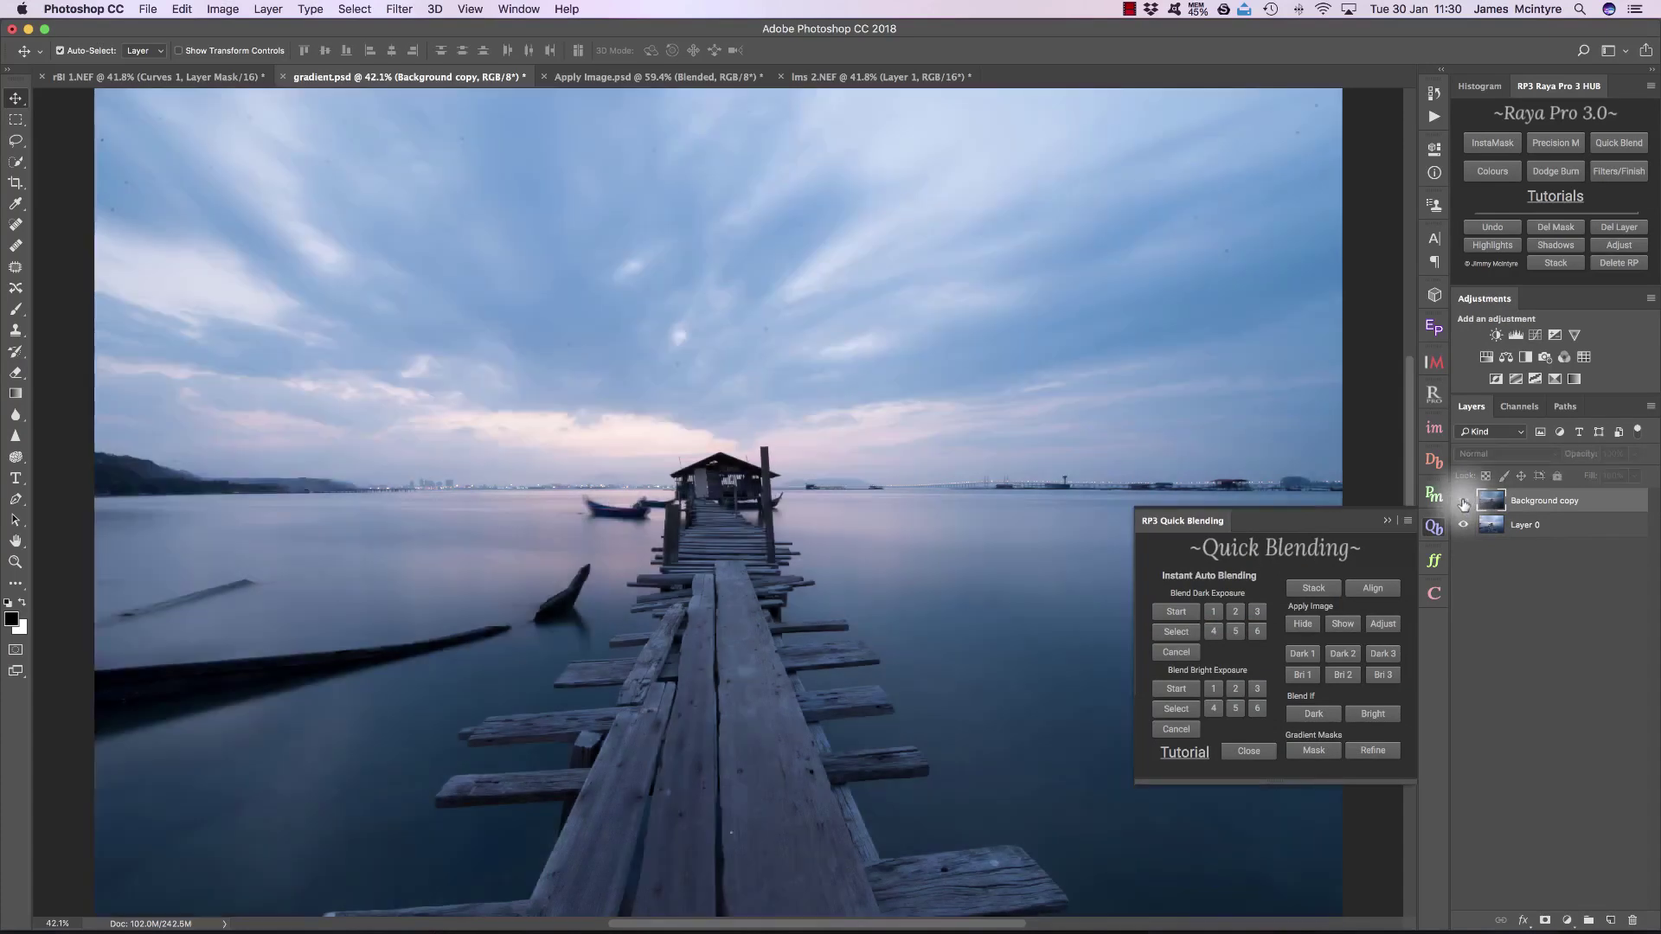
click(1463, 502)
click(1463, 504)
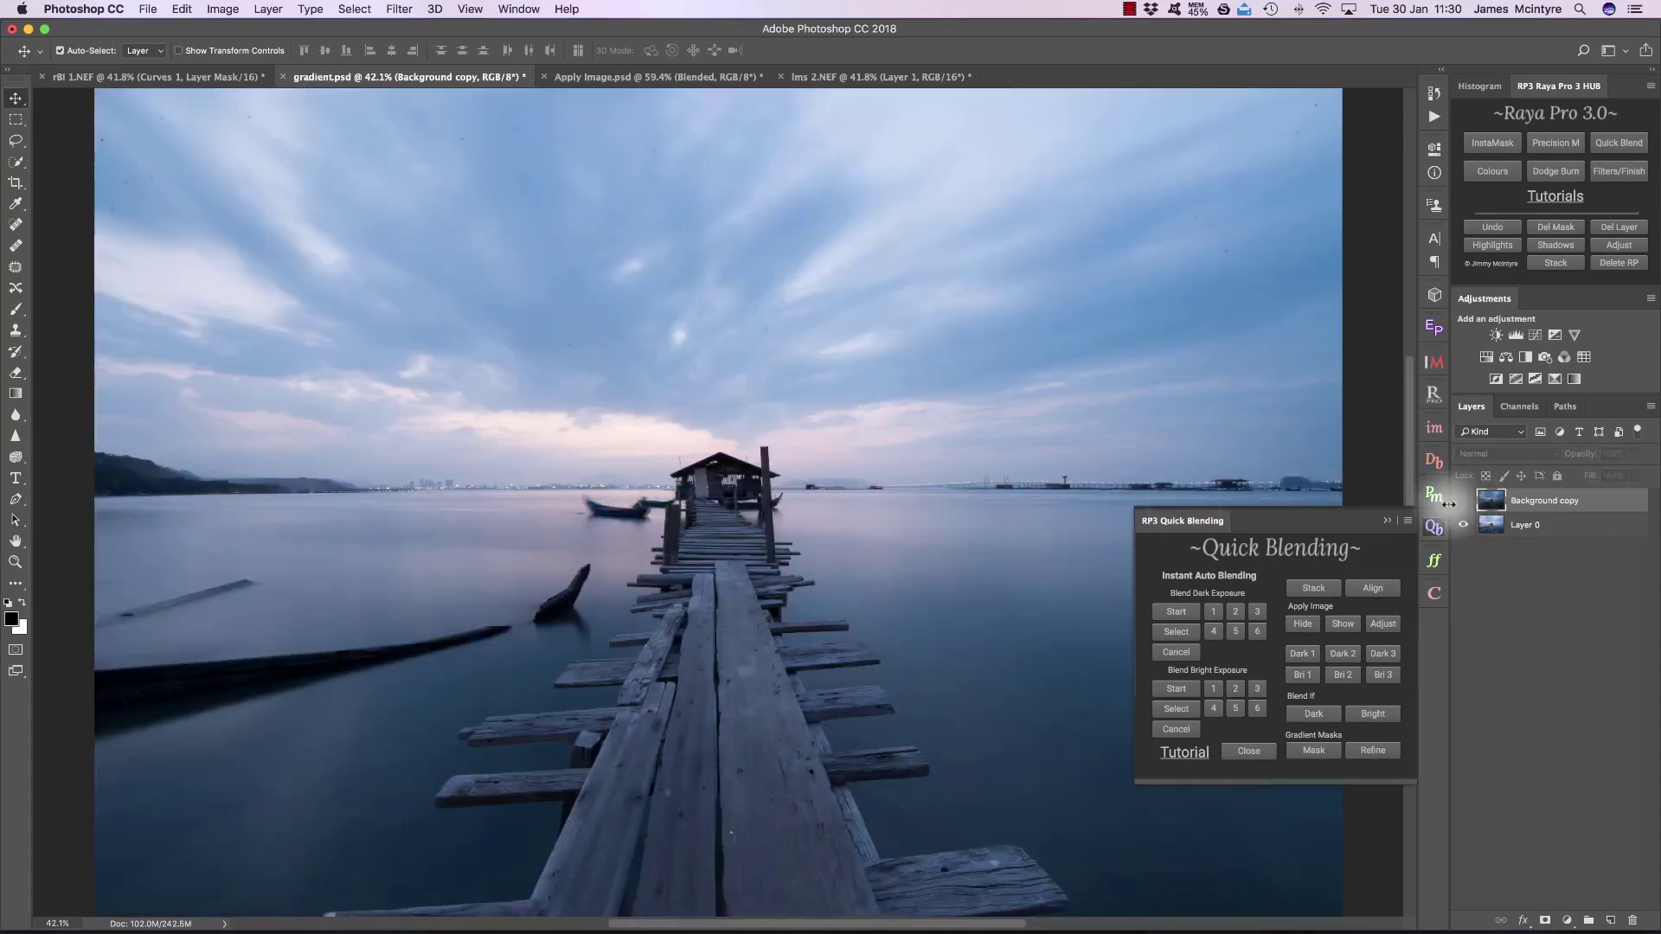
click(1463, 504)
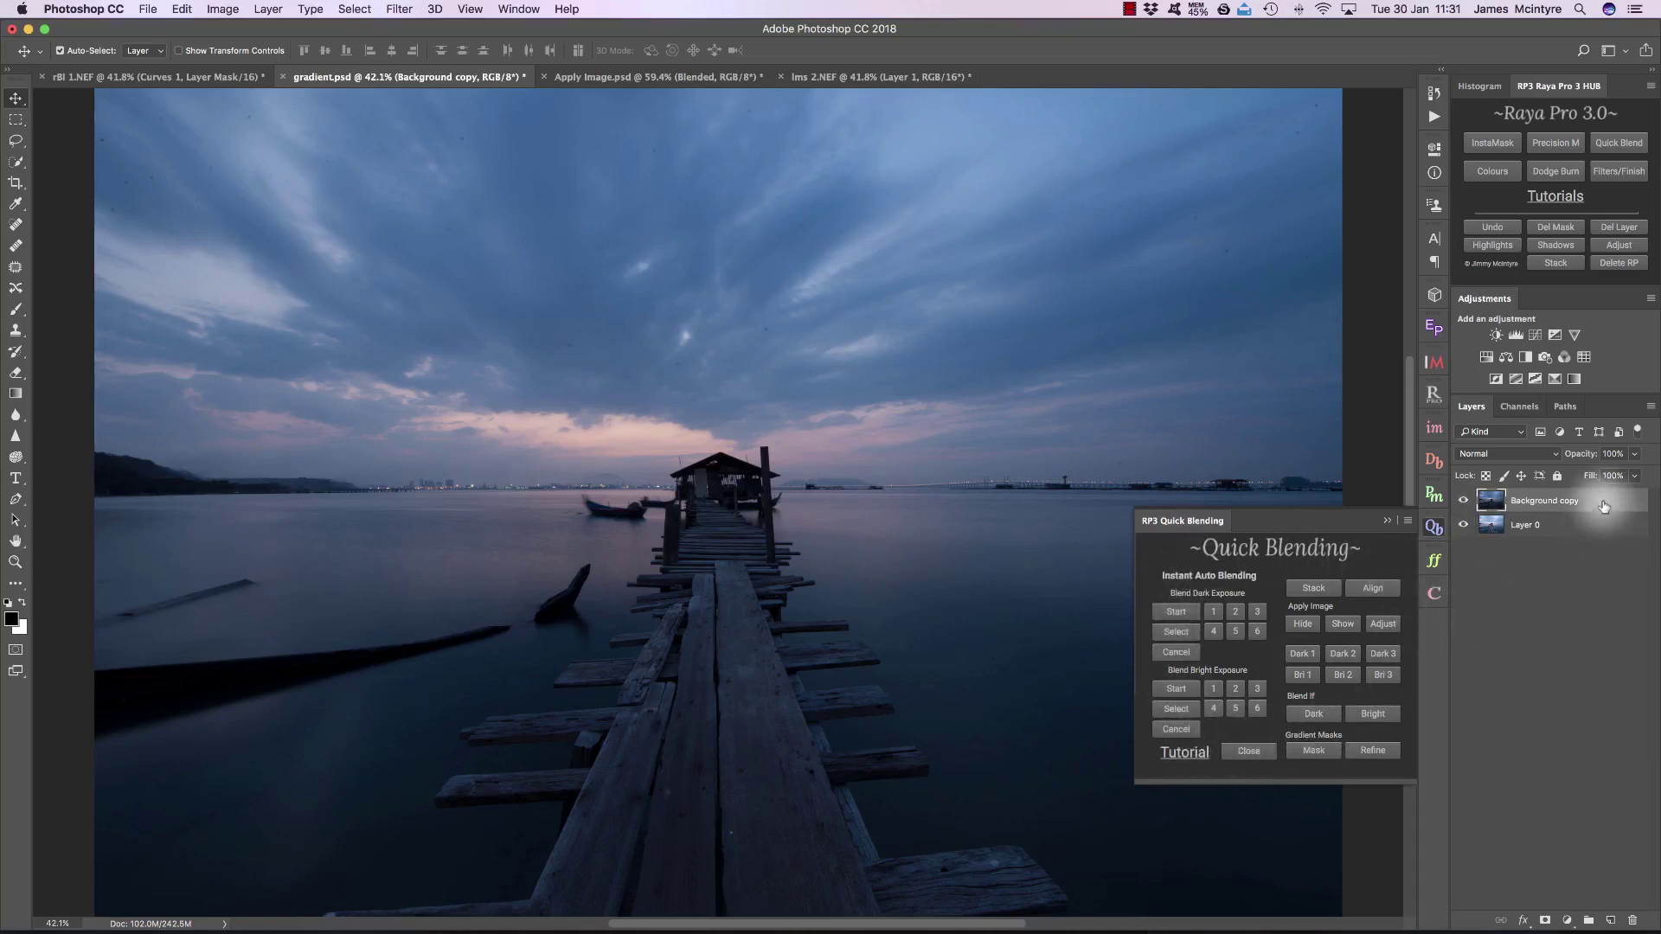
Step: Add a white-to-black top-to-bottom gradient mask to Background copy and compare the blend
click(1321, 755)
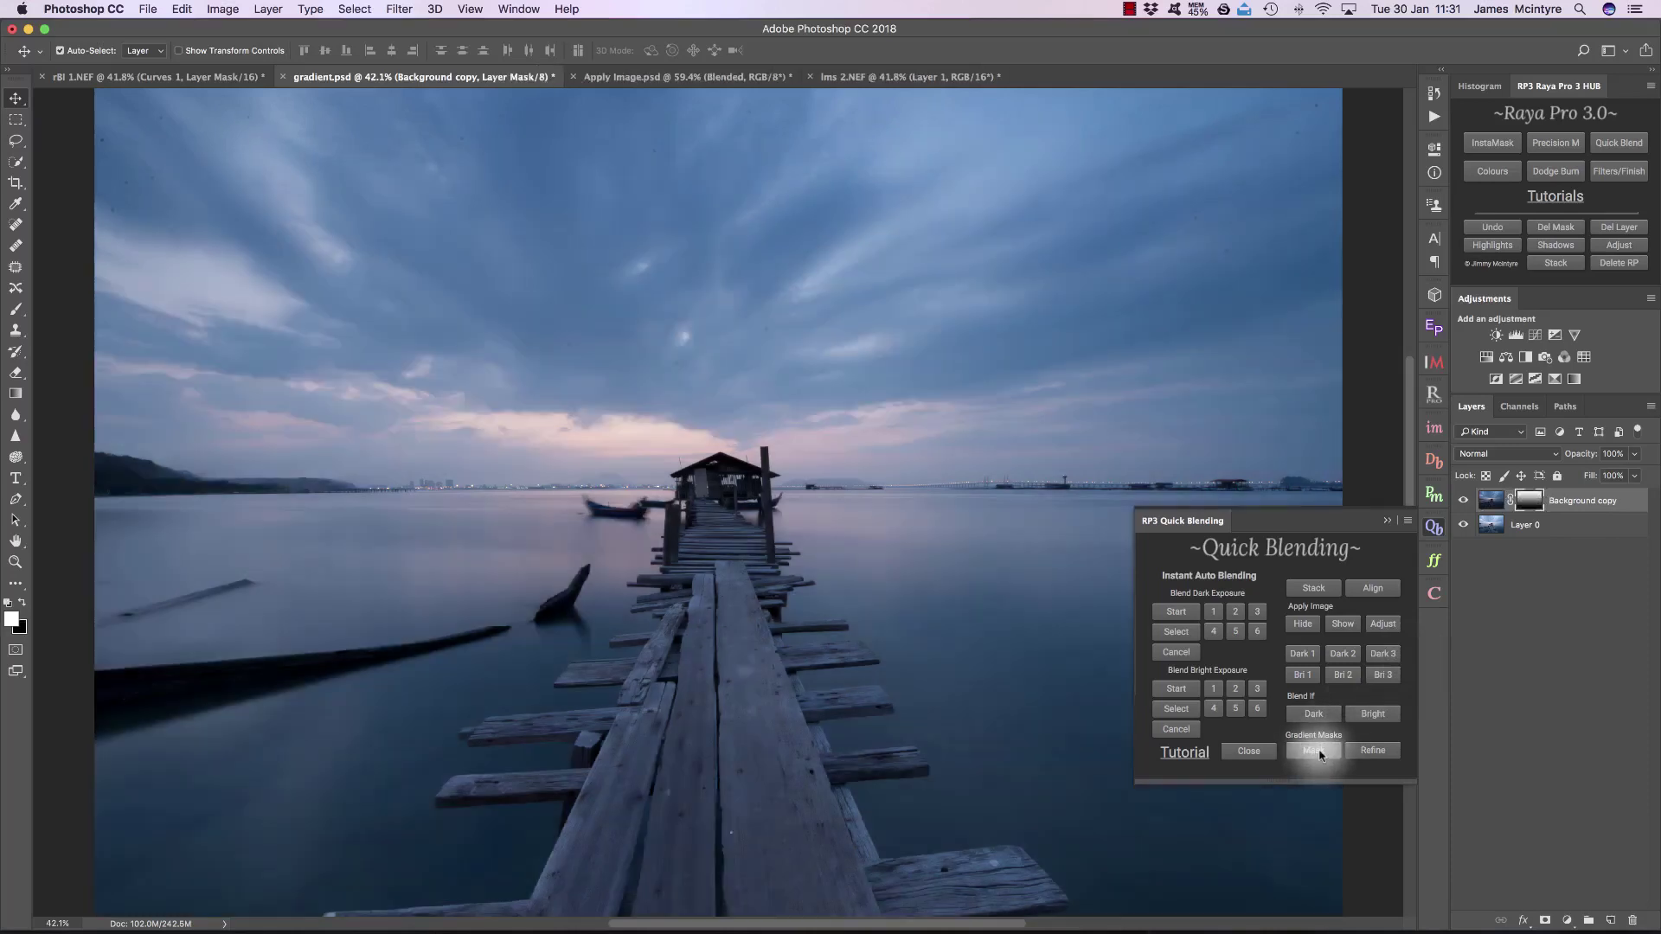
click(1464, 502)
click(1464, 502)
click(1464, 502)
click(1464, 502)
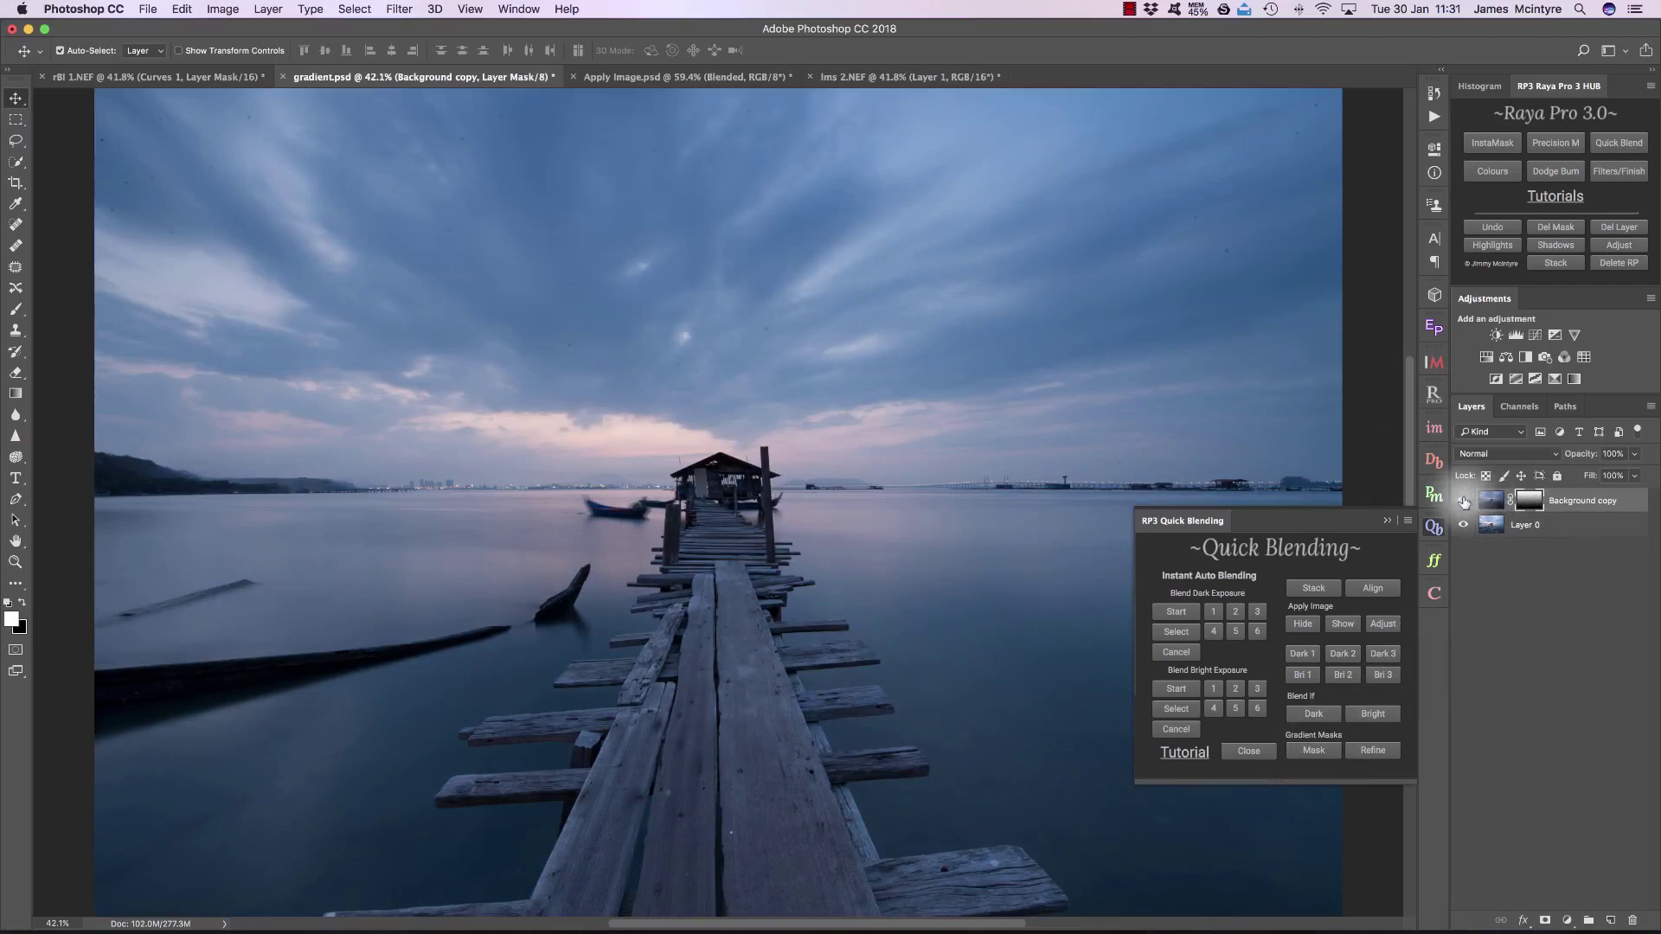
click(1464, 501)
click(1464, 501)
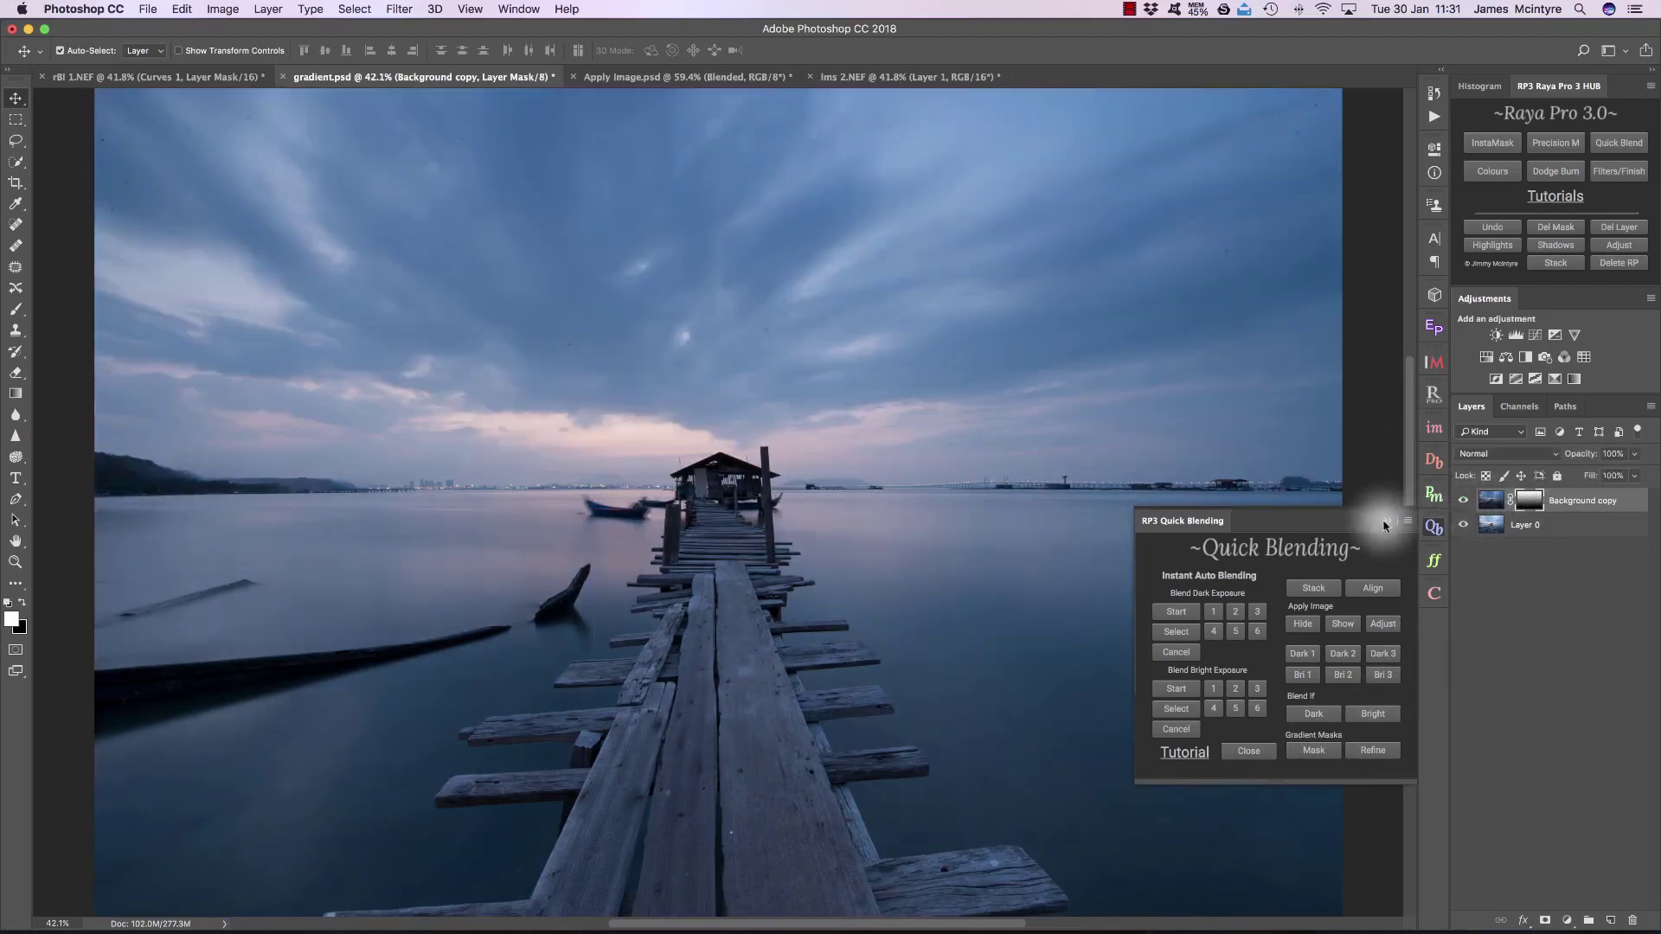
Step: View the gradient mask alone, return to the pier photo, and compare with the copy hidden
click(1524, 510)
alt+click(1528, 505)
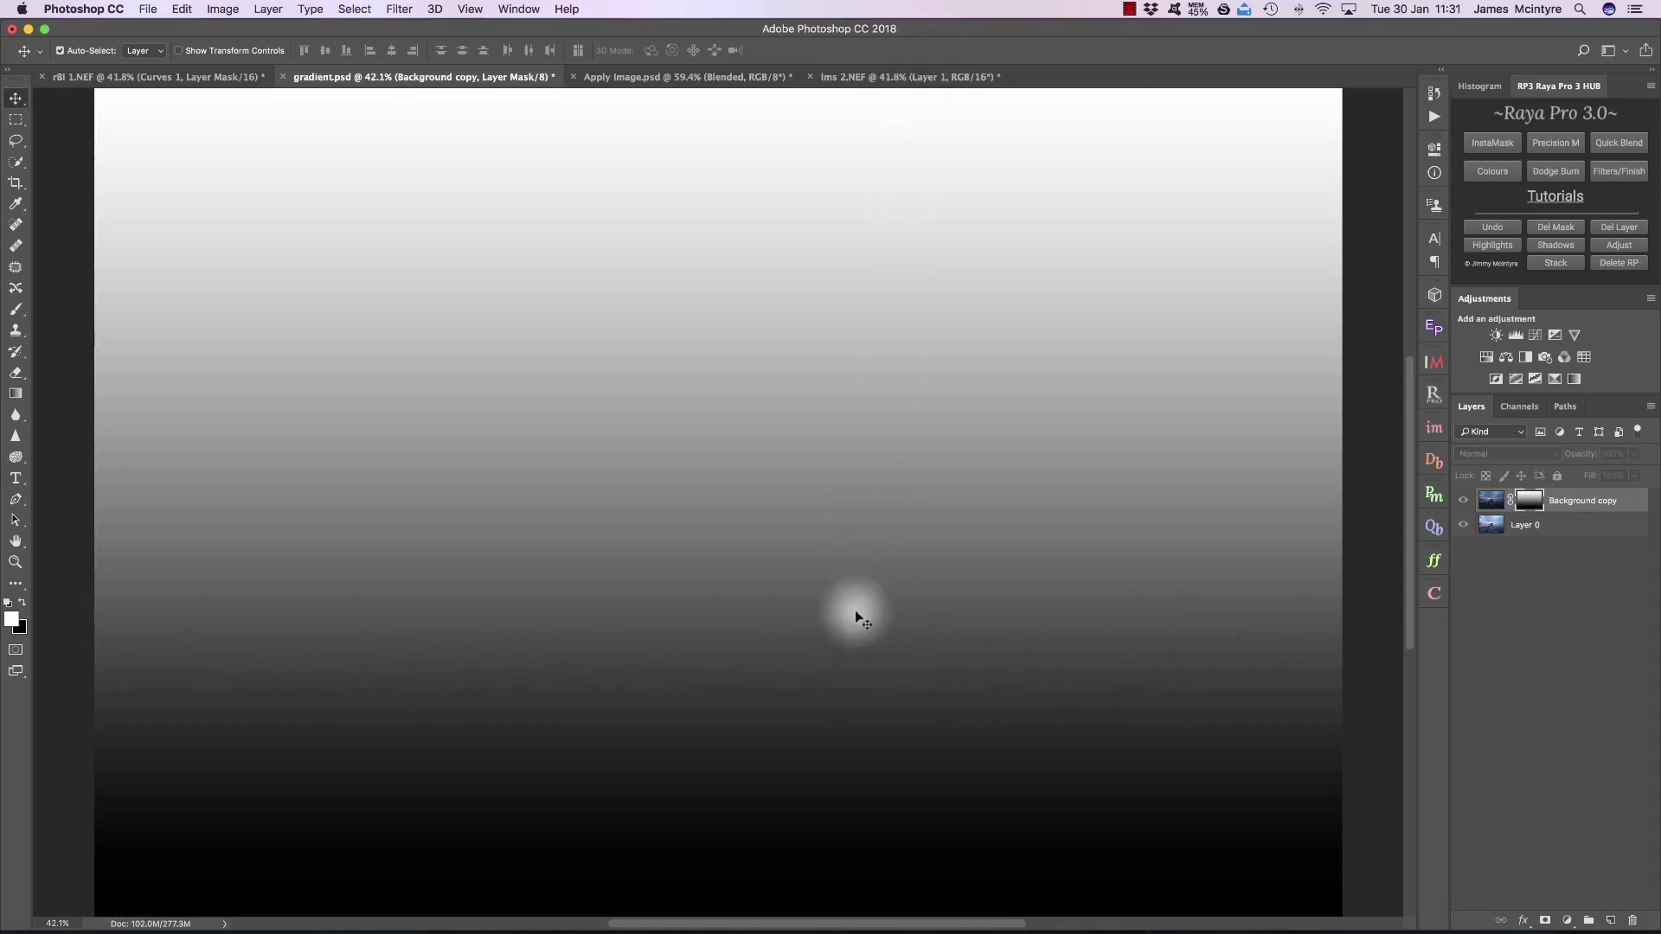
click(1489, 502)
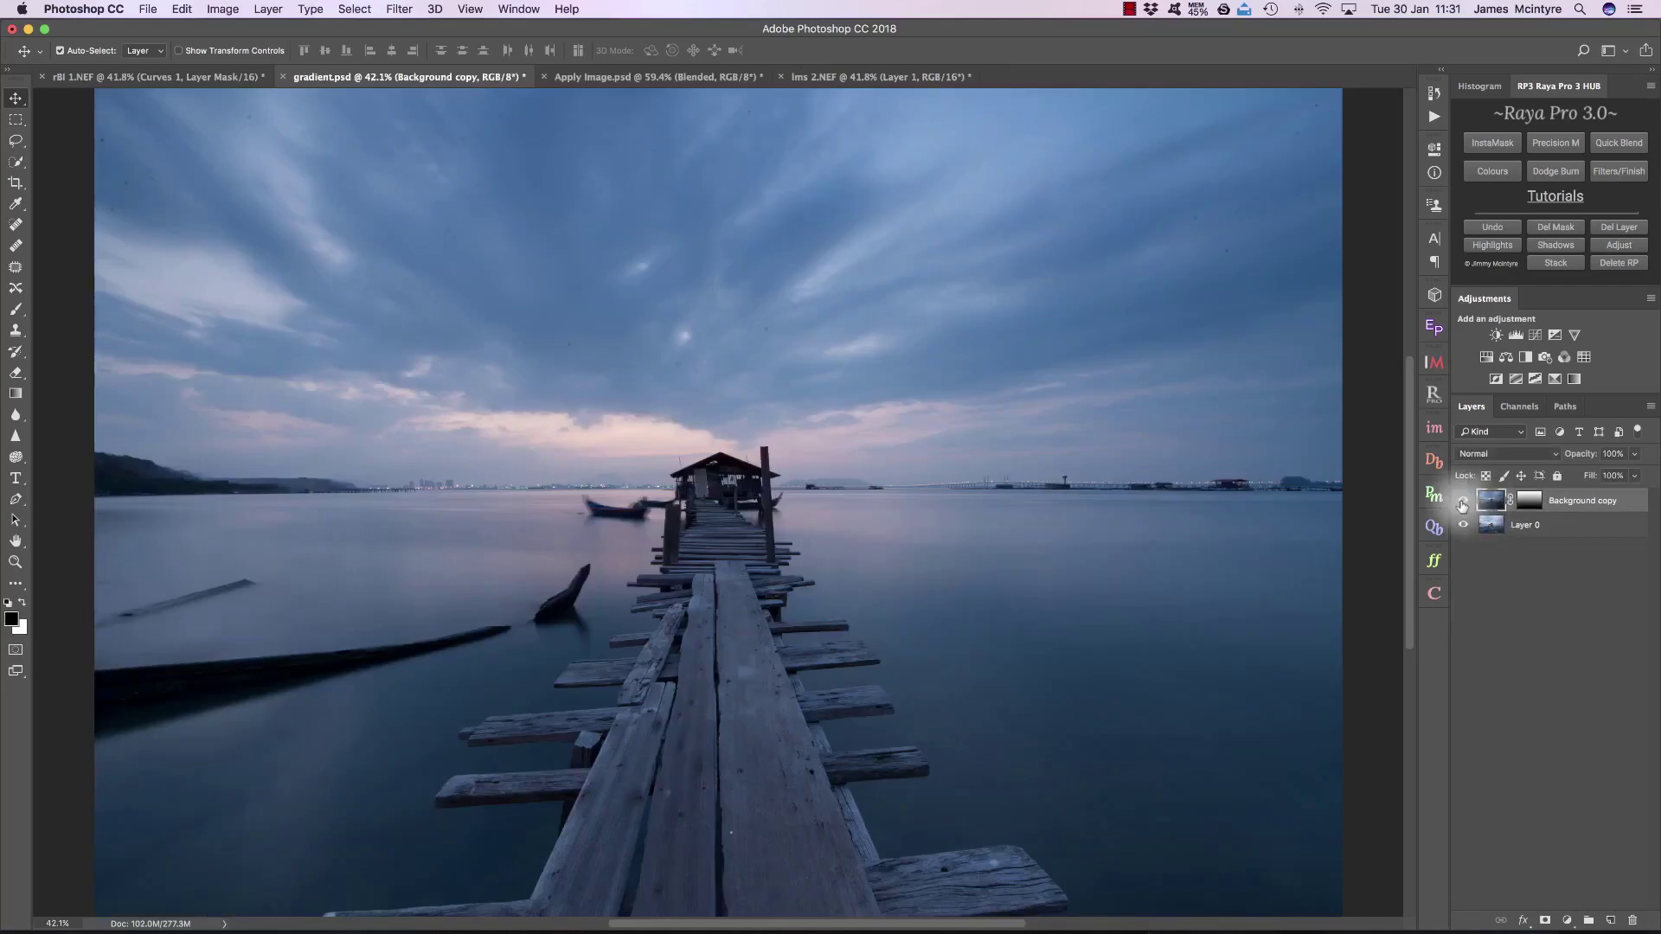
click(1462, 502)
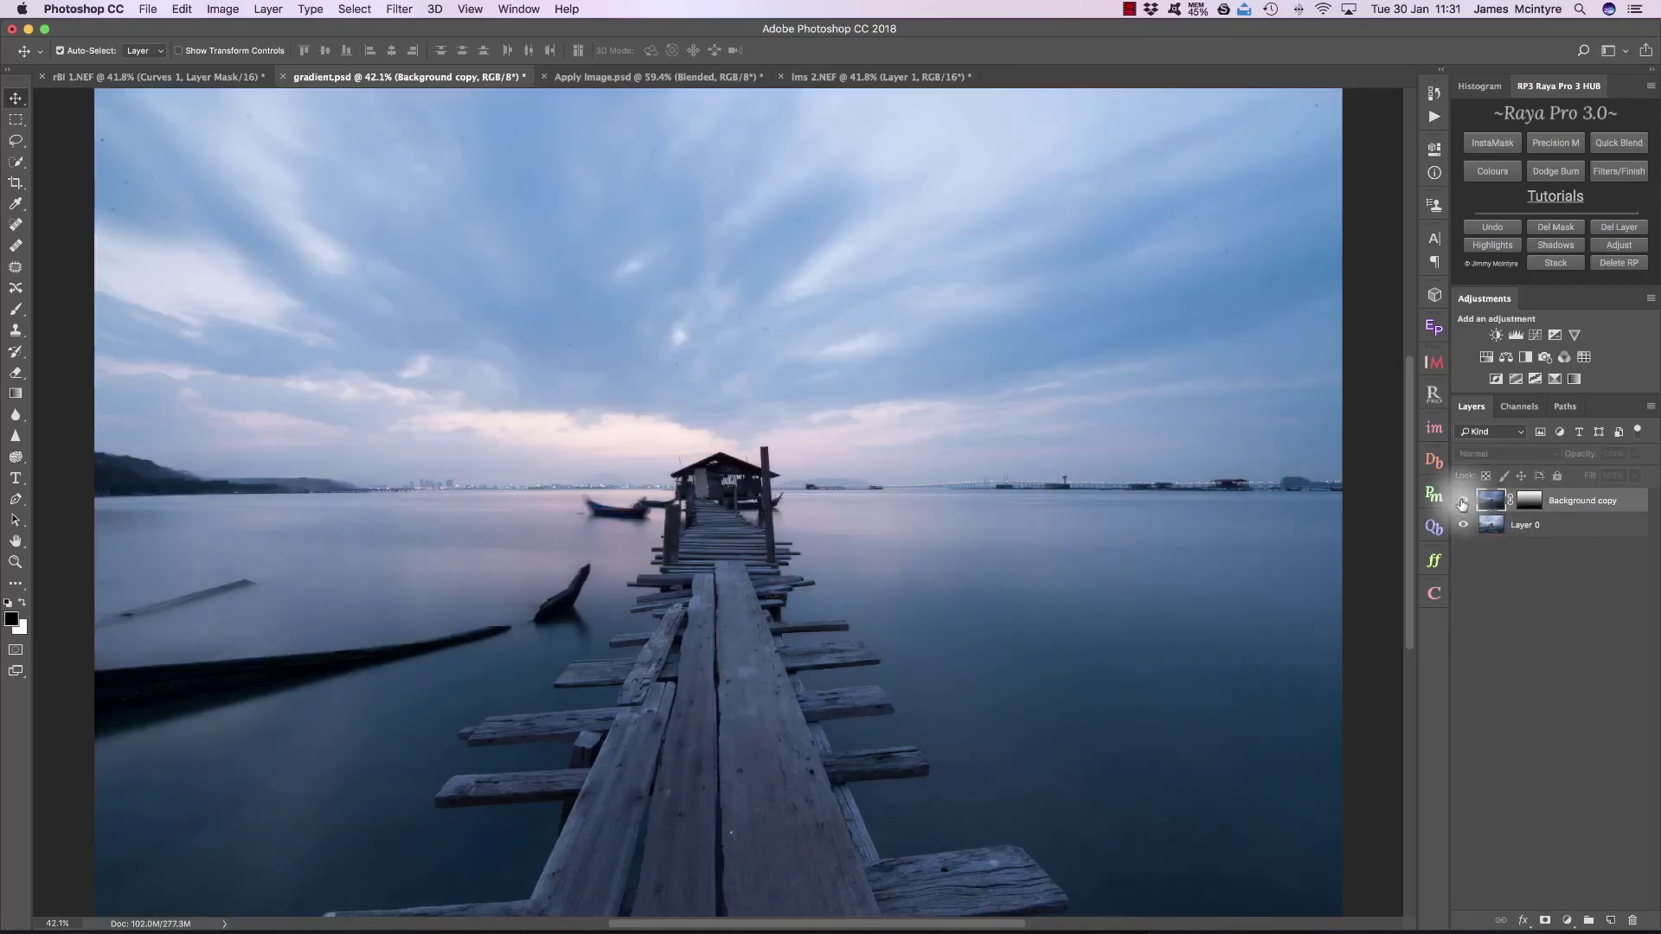
click(1462, 502)
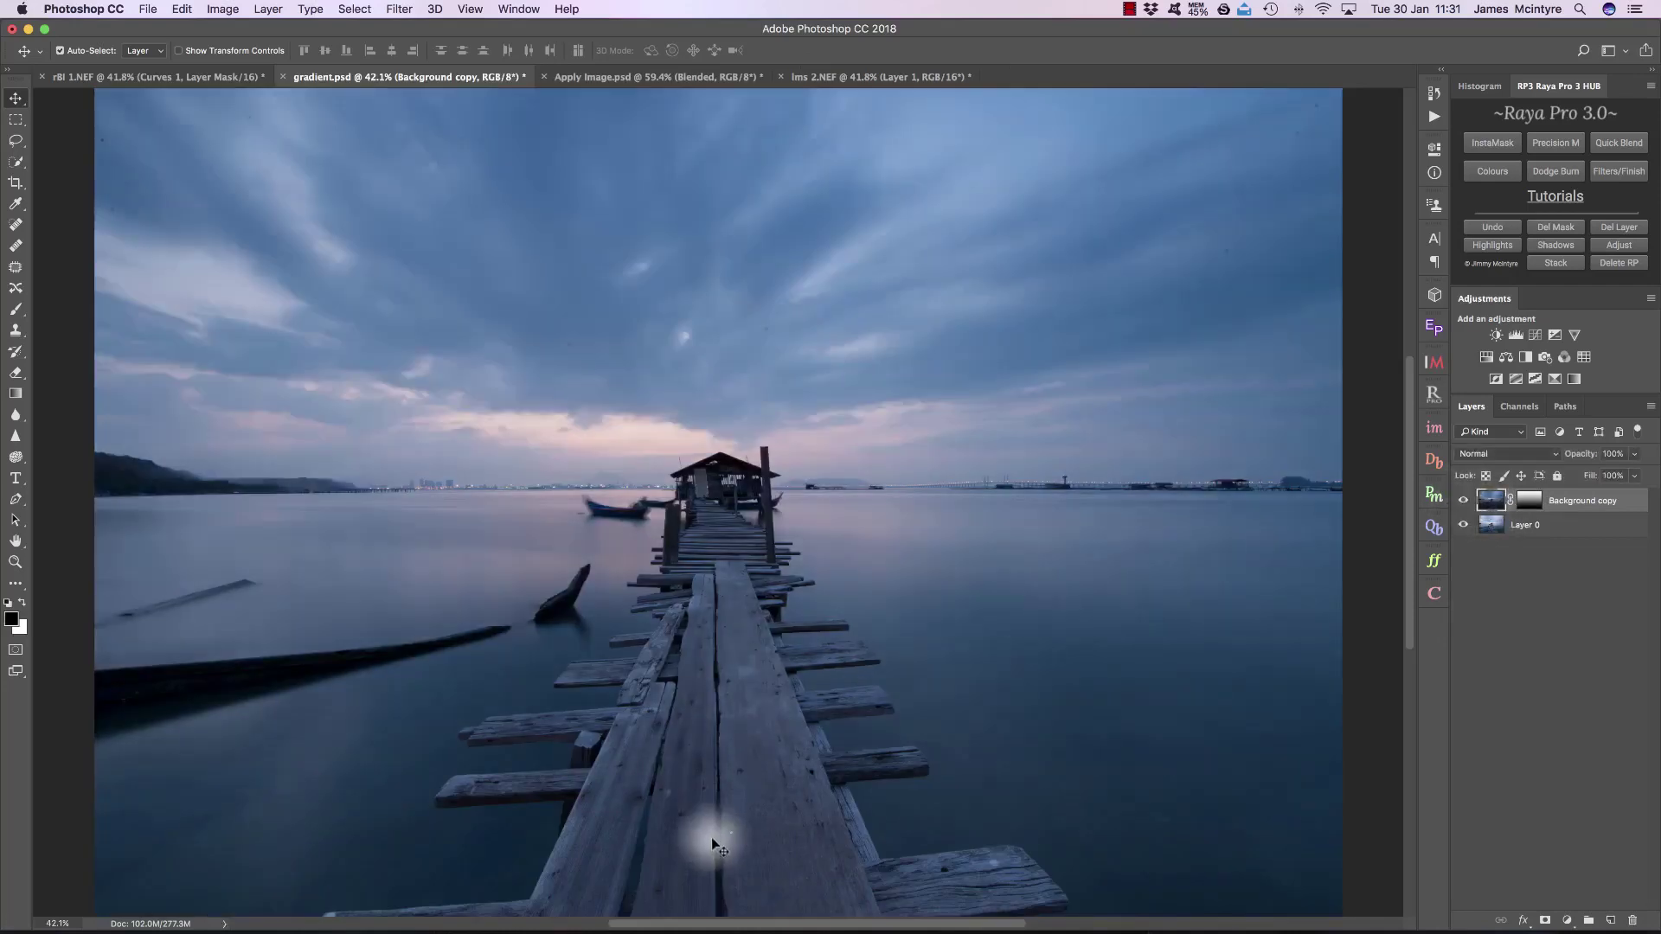
click(1462, 501)
click(1462, 501)
click(1619, 143)
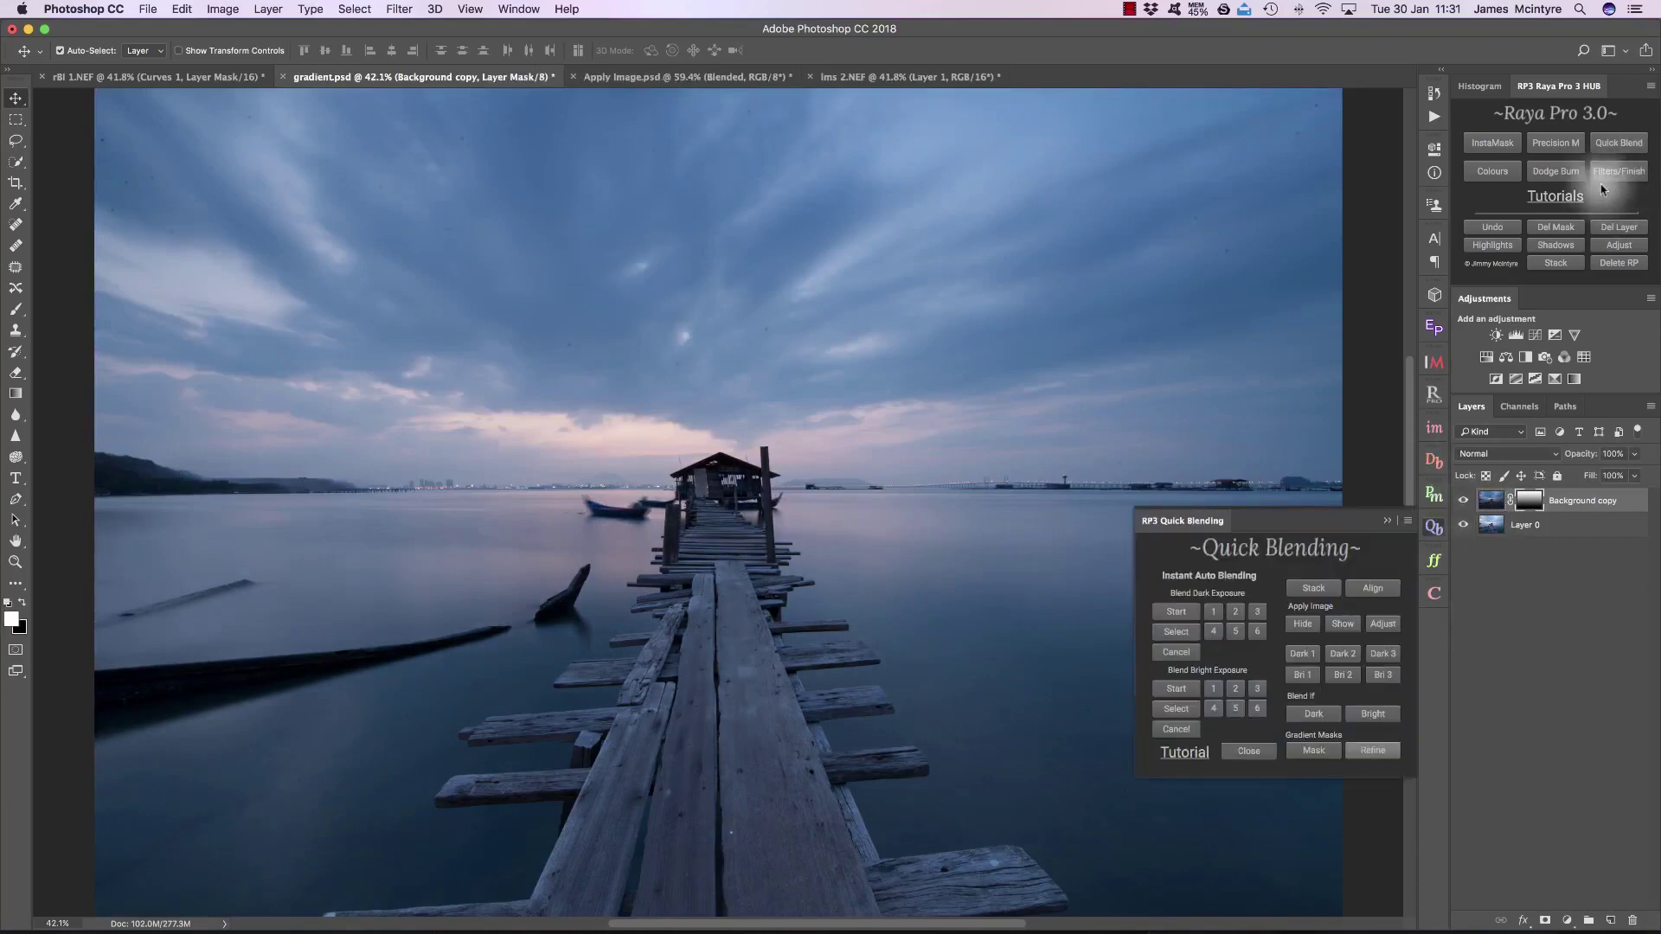
Step: Refine the gradient mask with Shift Edge -25% and Contrast 14%
click(1374, 753)
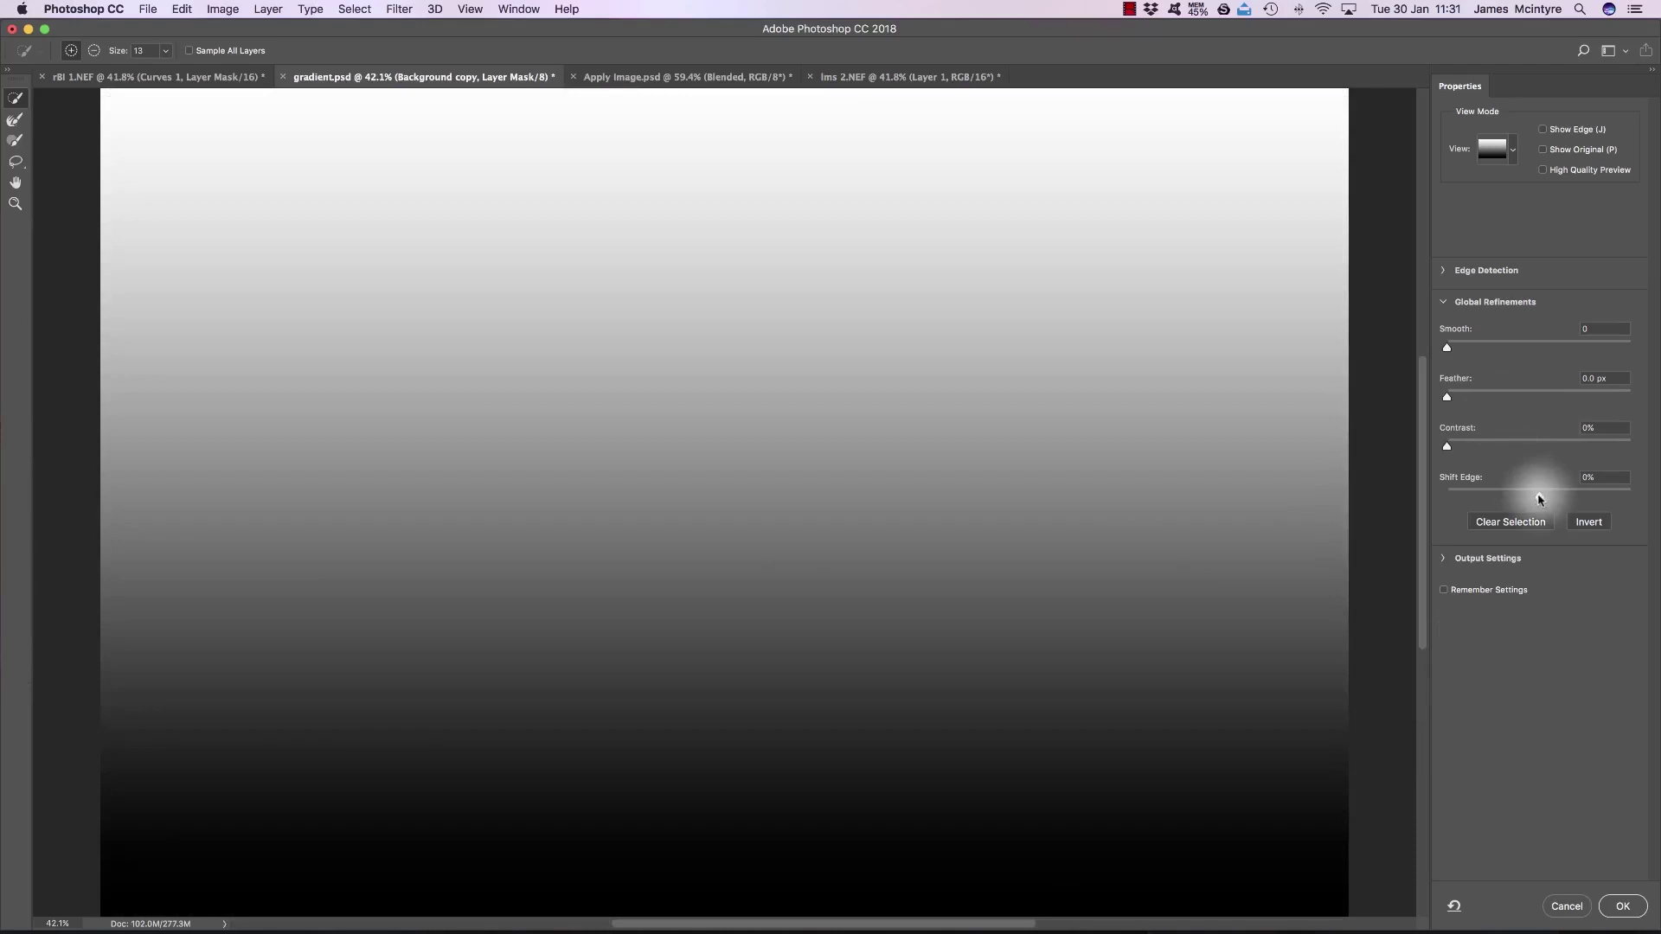
drag(1540, 499, 1515, 500)
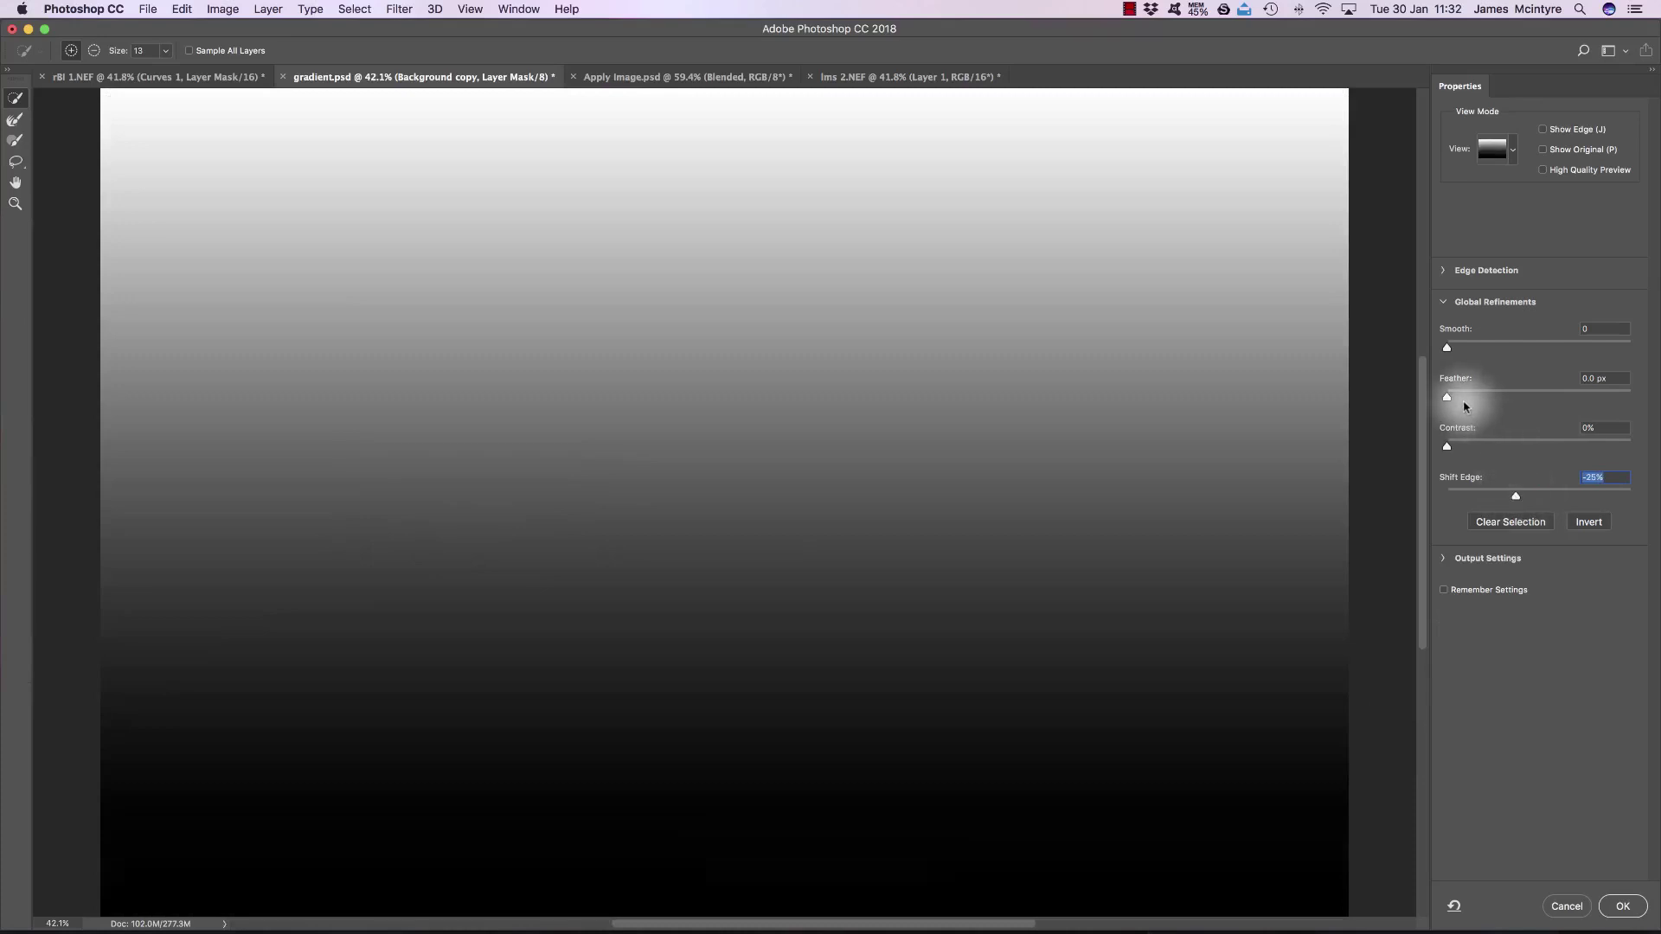
click(1458, 448)
drag(1459, 448, 1472, 447)
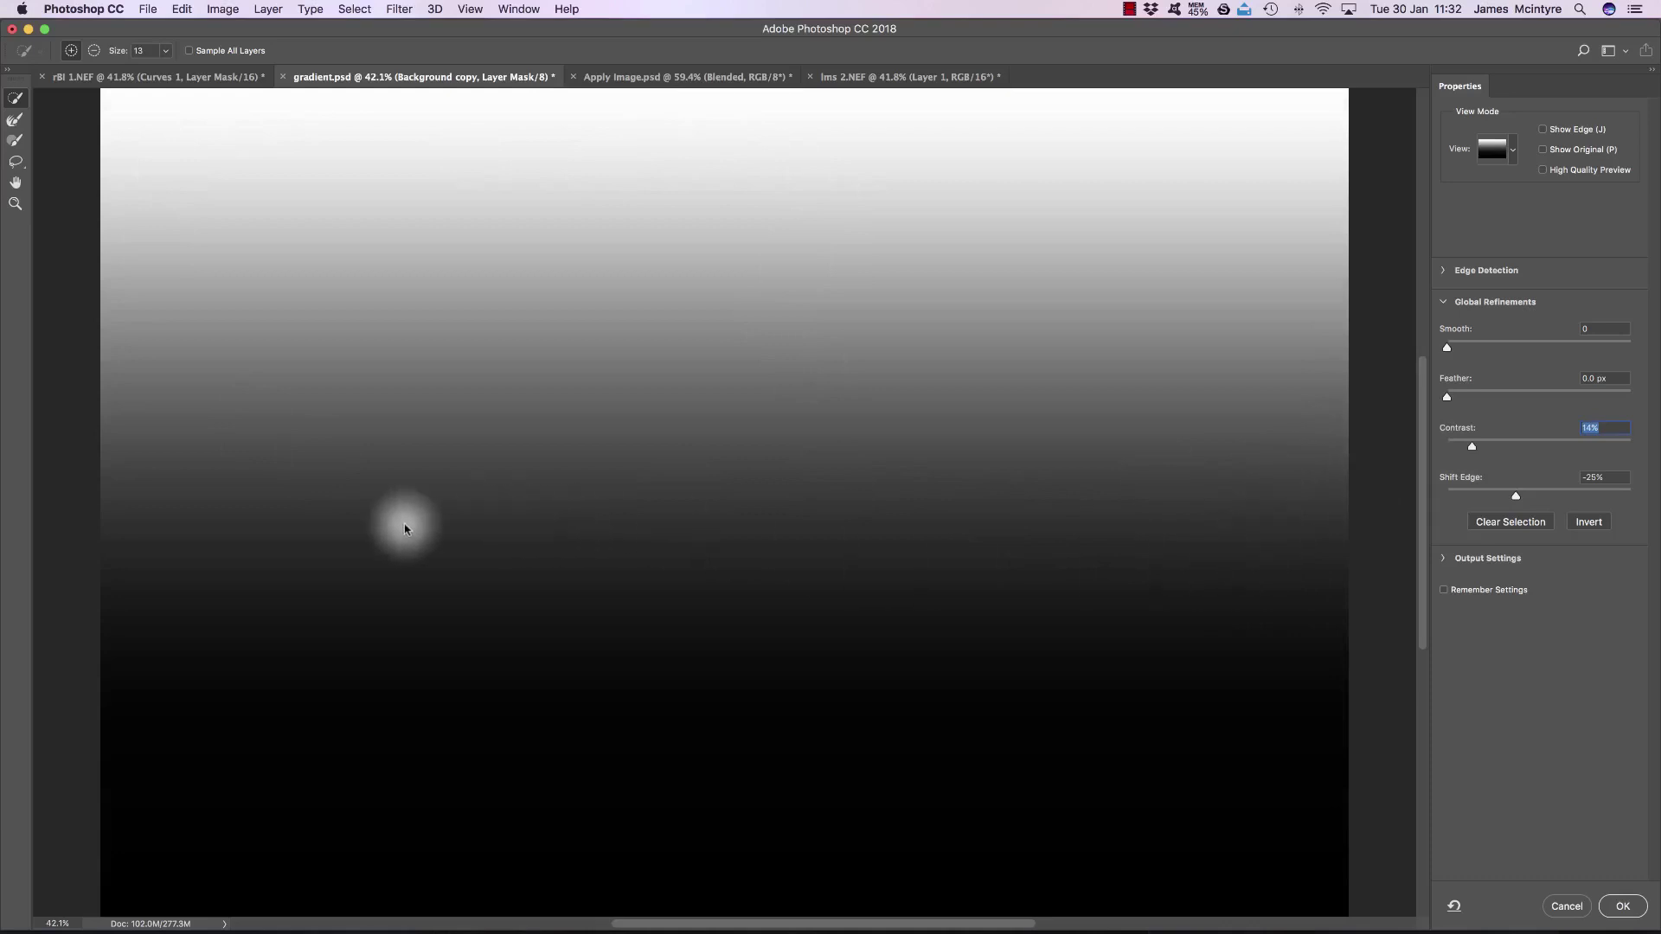
click(1622, 906)
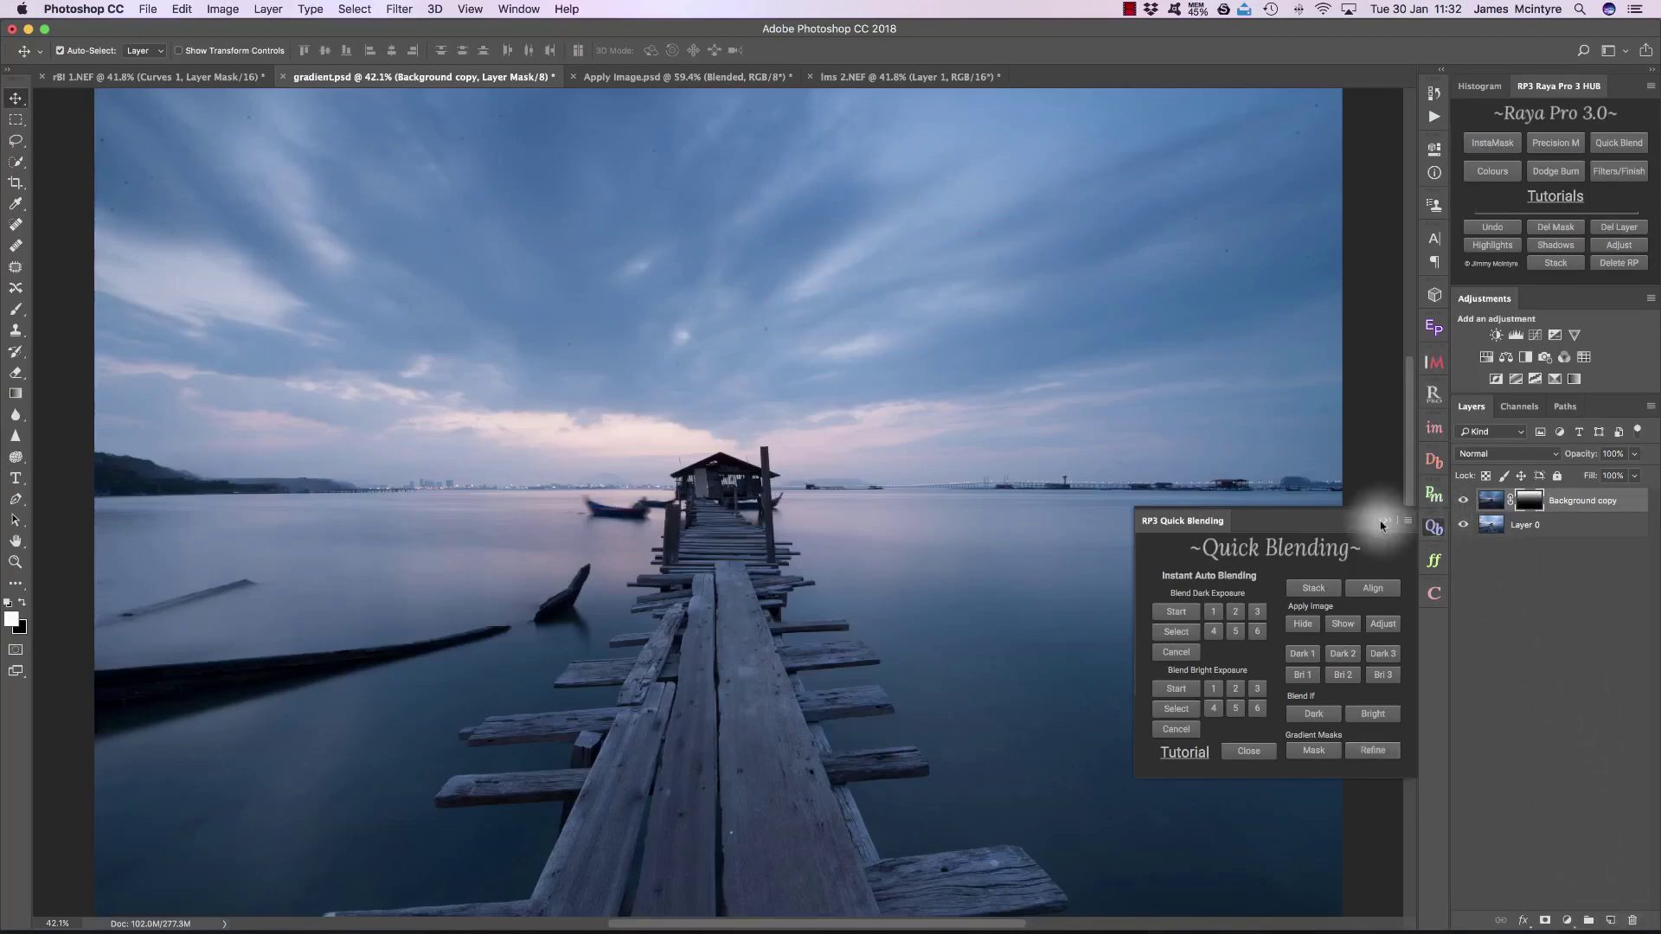
Step: Toggle the masked Background copy off and on to compare the jetty blend
click(1462, 501)
click(1462, 501)
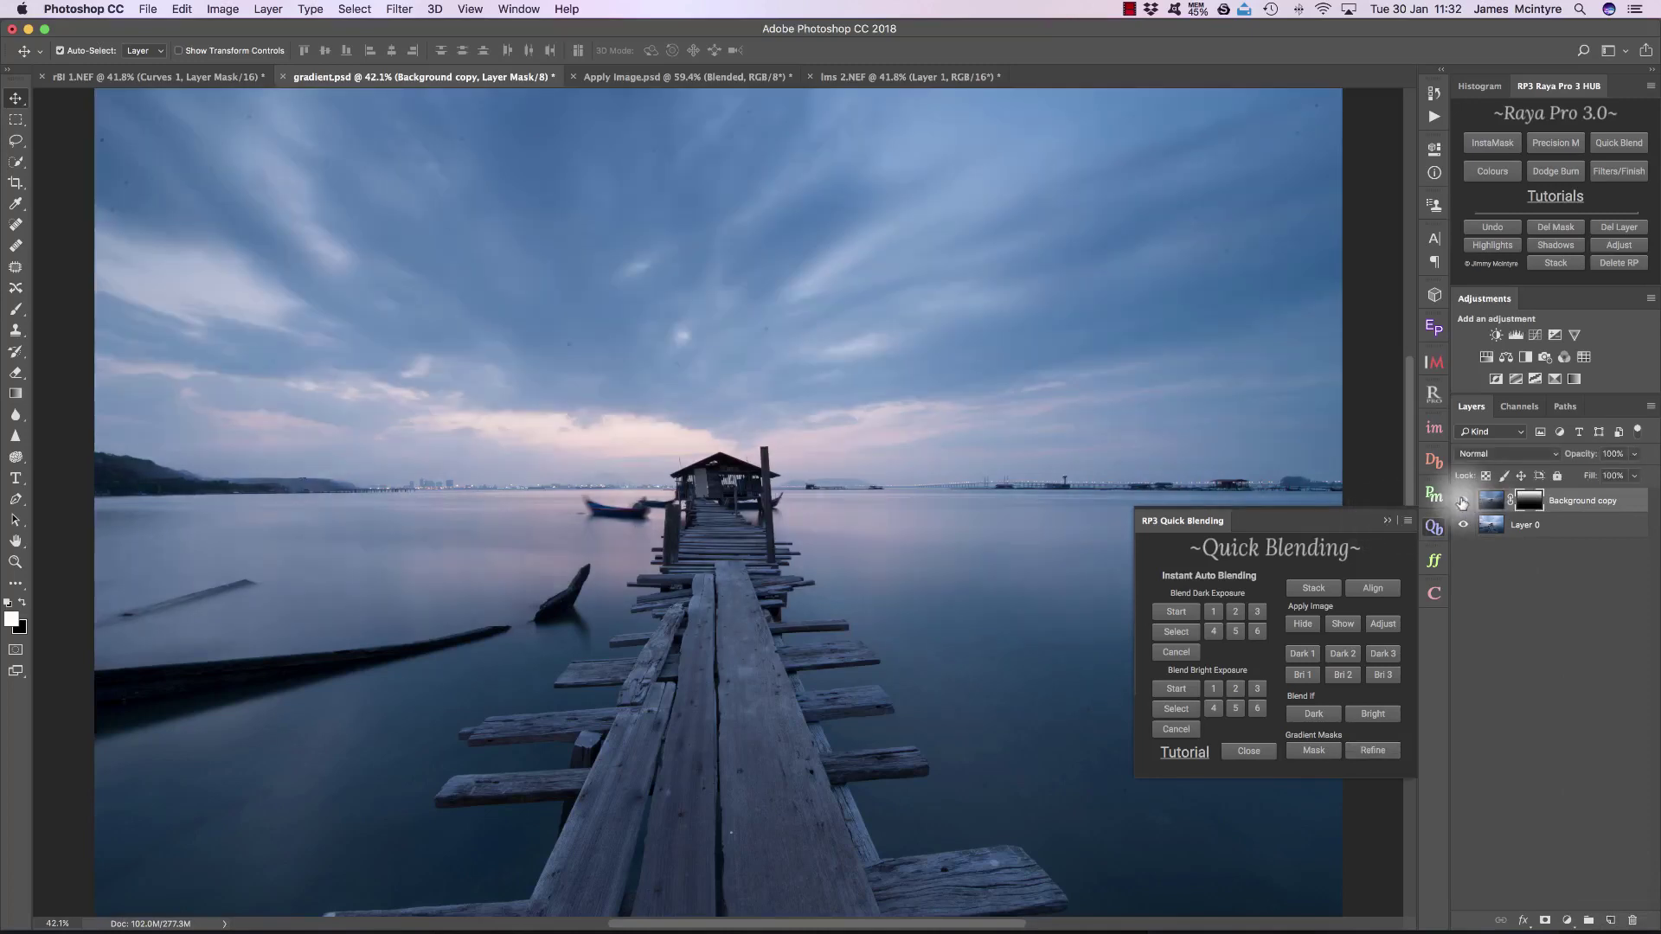
click(1462, 501)
click(1462, 501)
click(1462, 500)
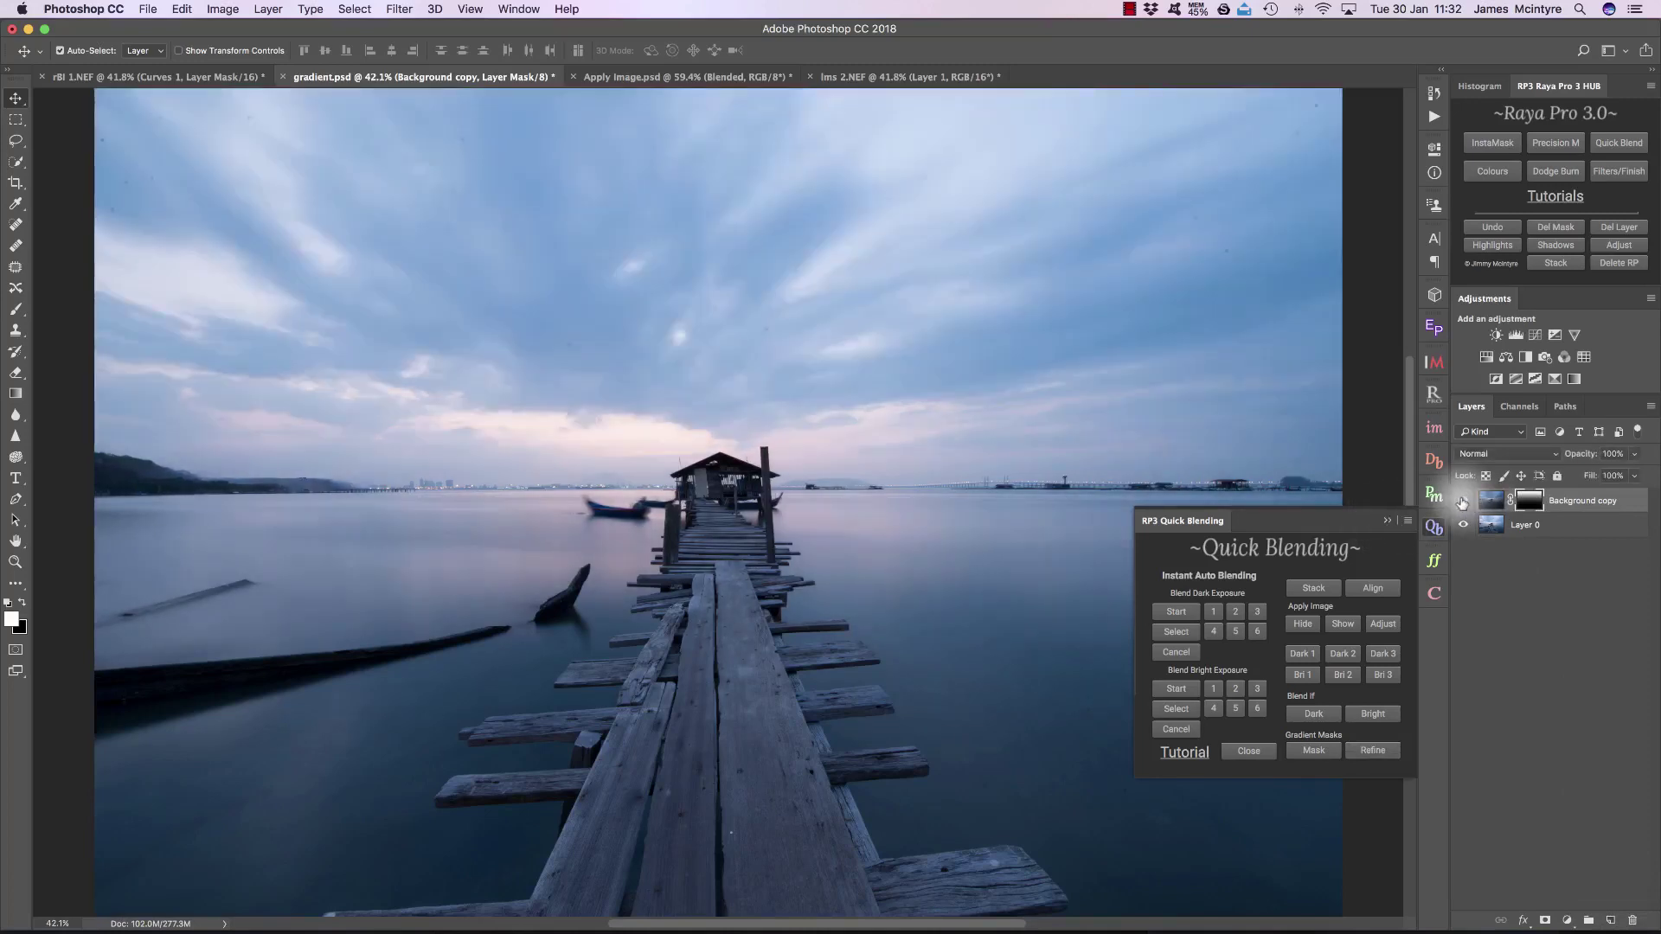
click(1462, 501)
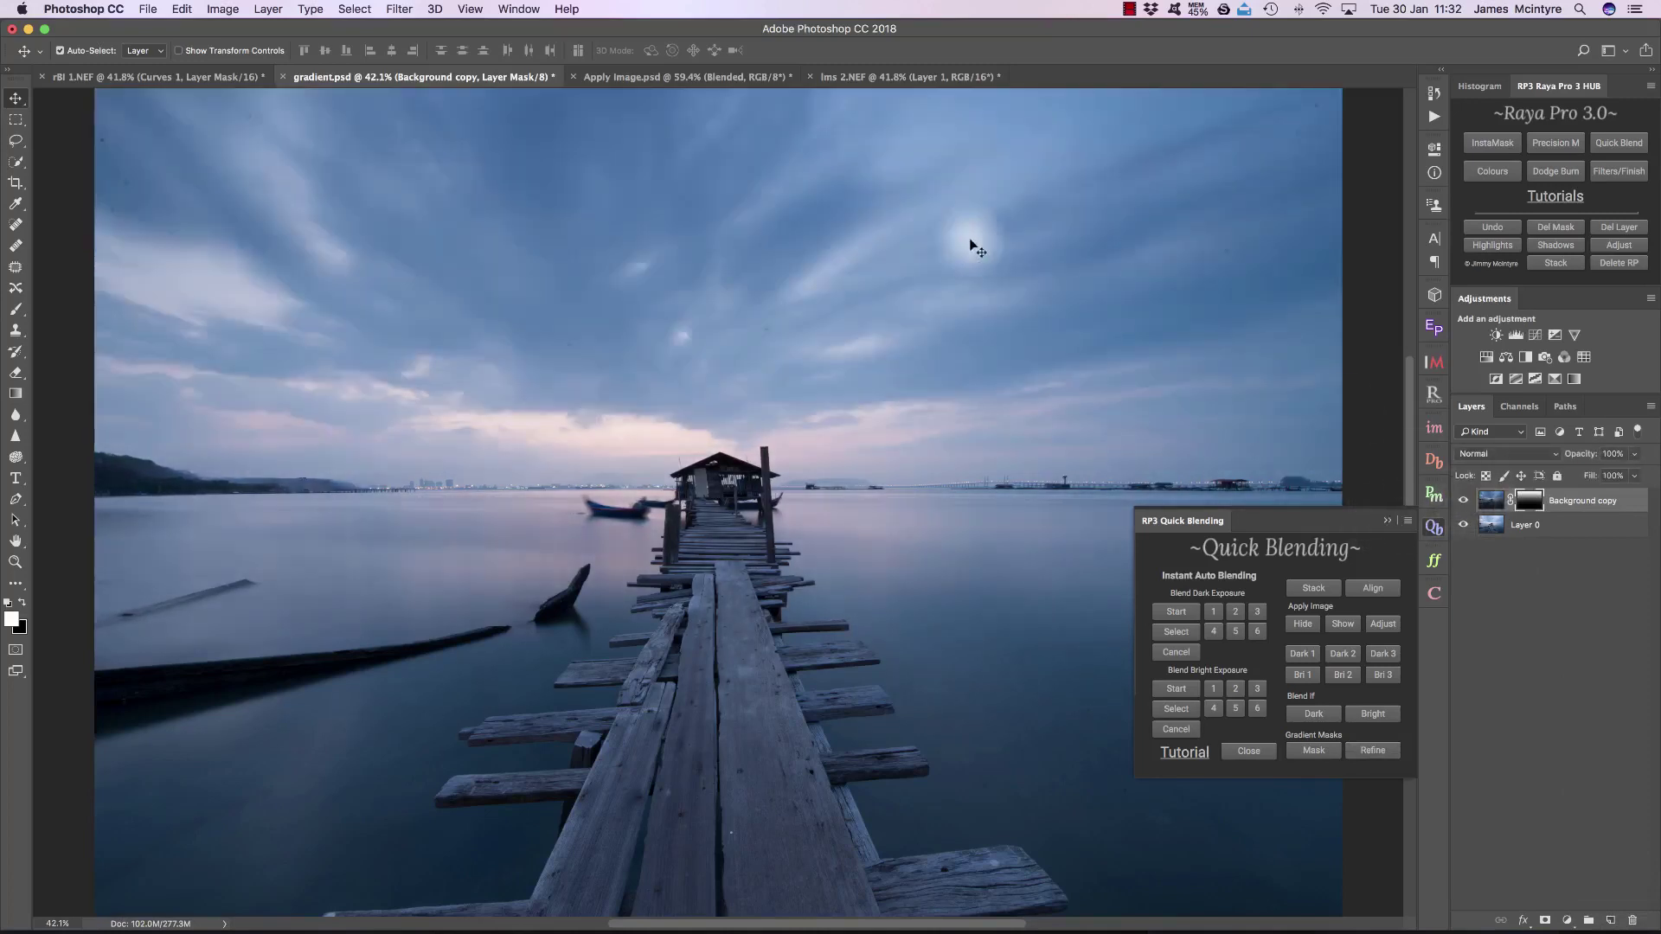
Step: Compare once more, select Background copy, and bring up the InstaMask luminosity mask tools
click(1462, 501)
click(1463, 501)
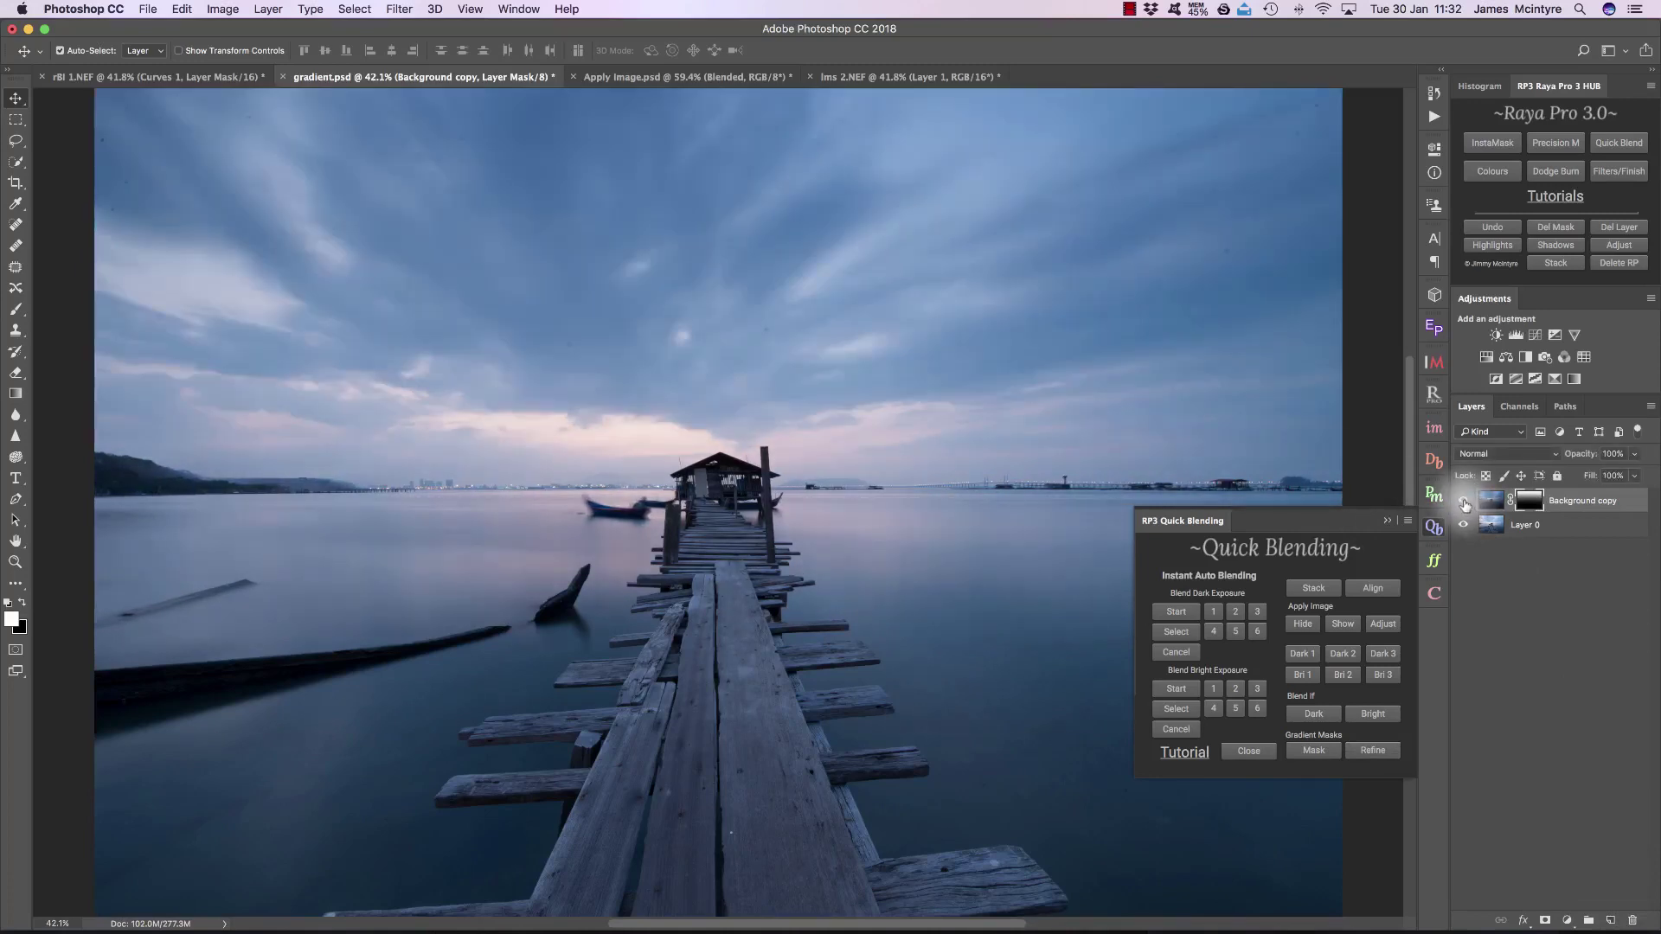
click(1584, 507)
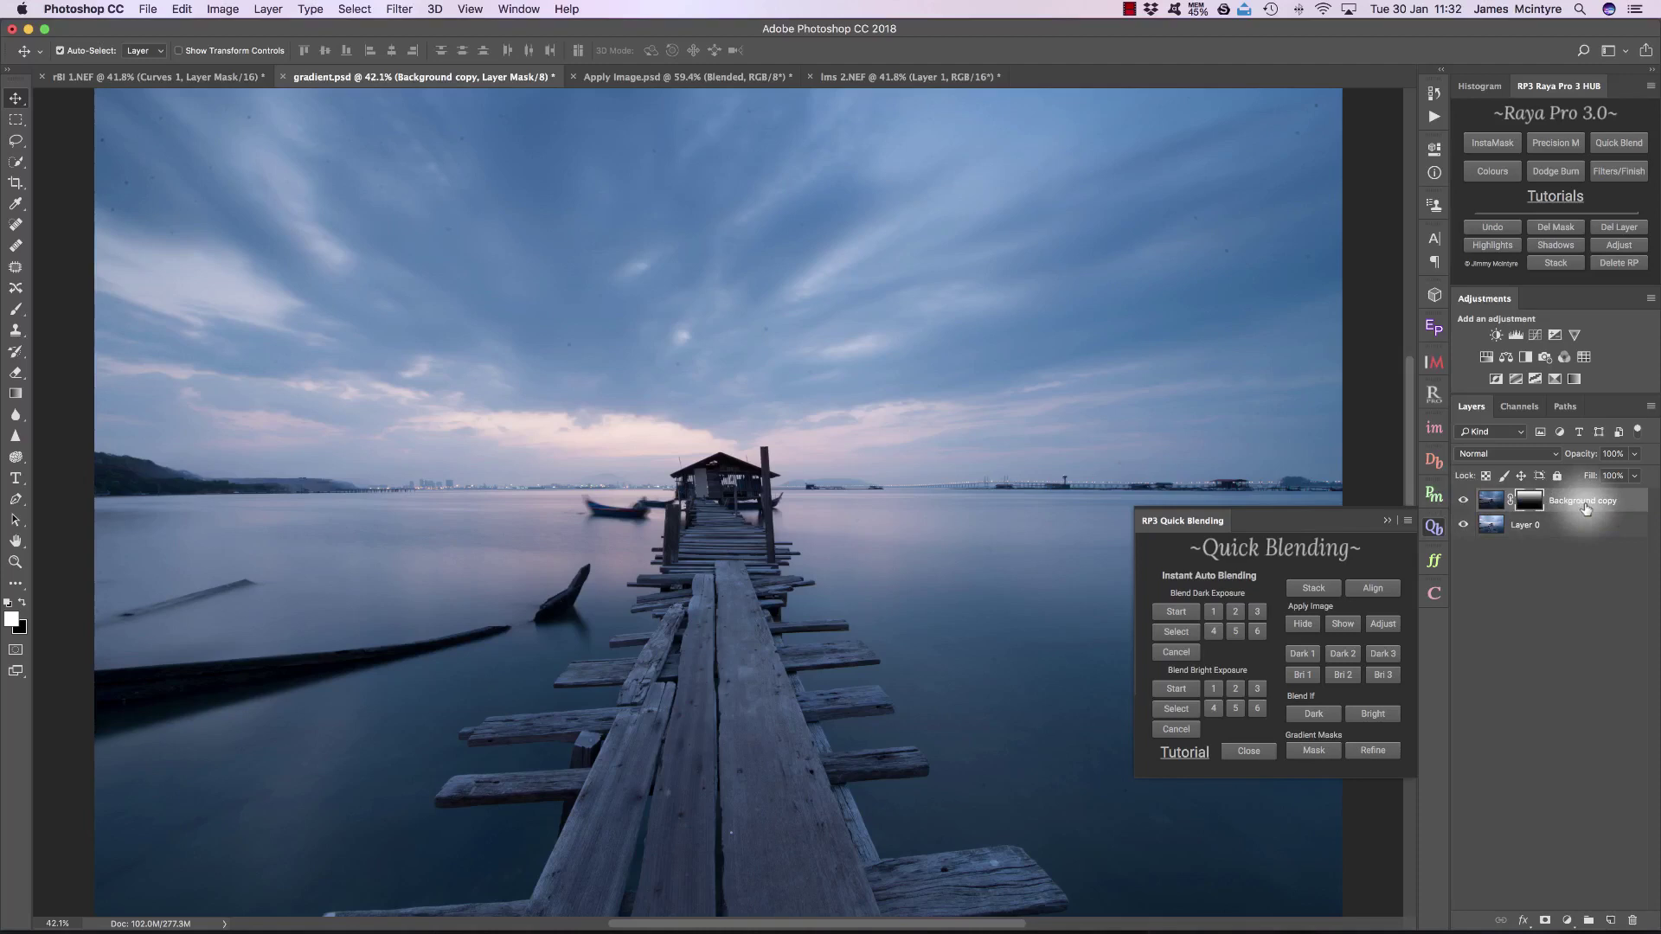
click(1493, 144)
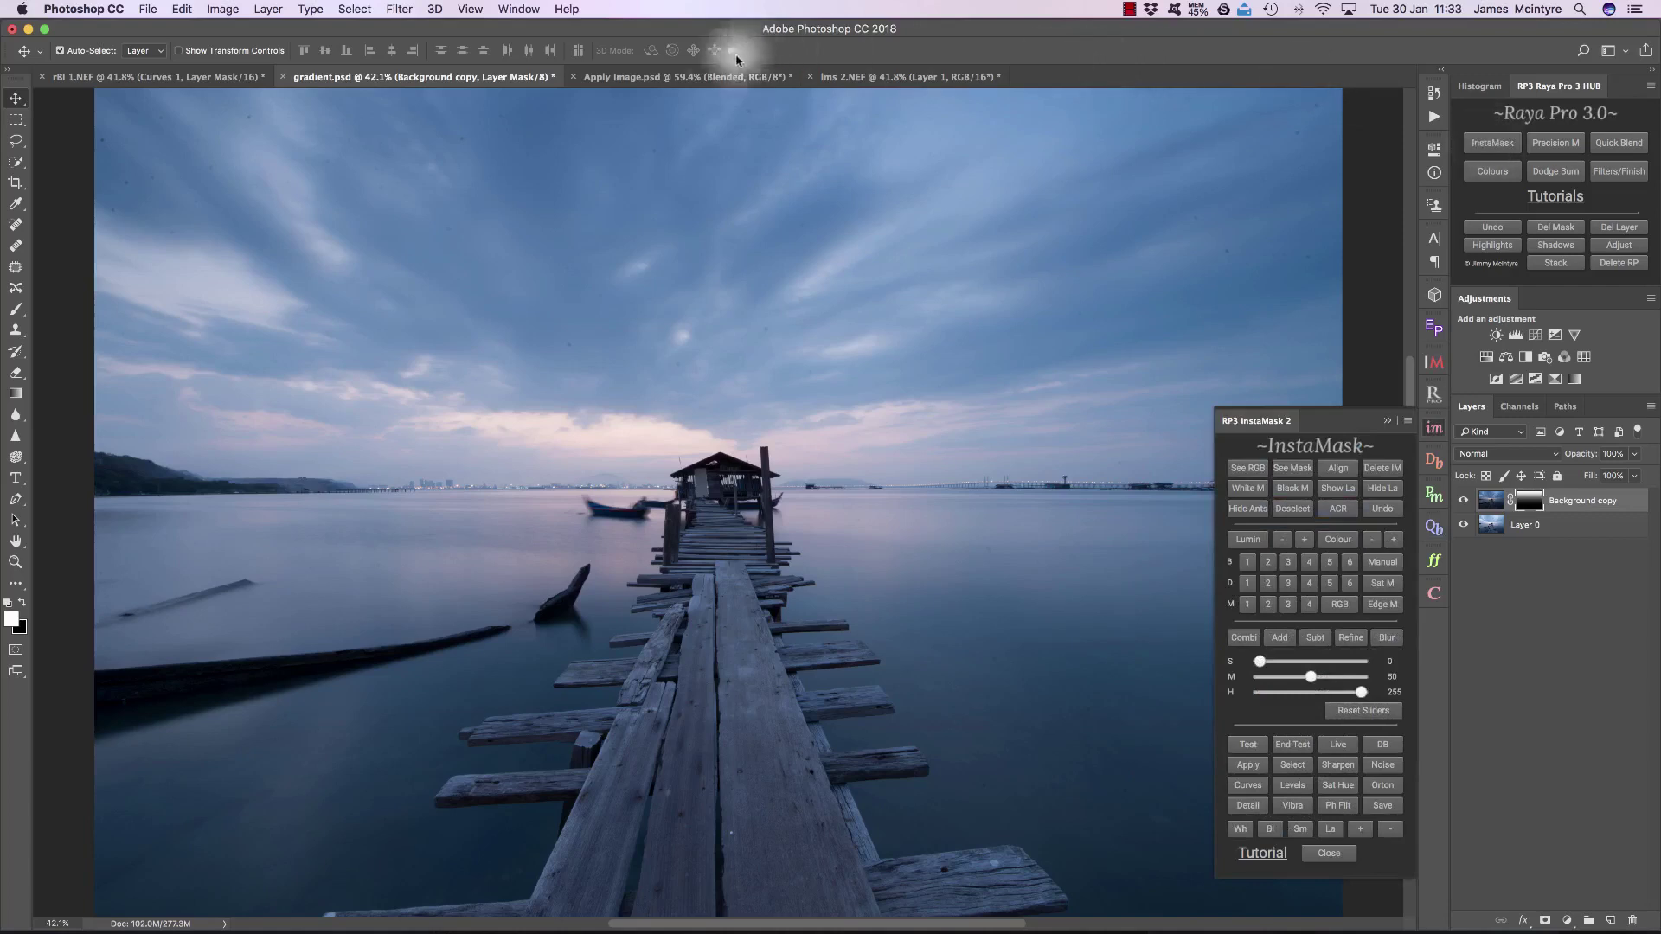
Step: Switch to Apply Image.psd and set the top Blended layer's opacity to 19%
click(697, 77)
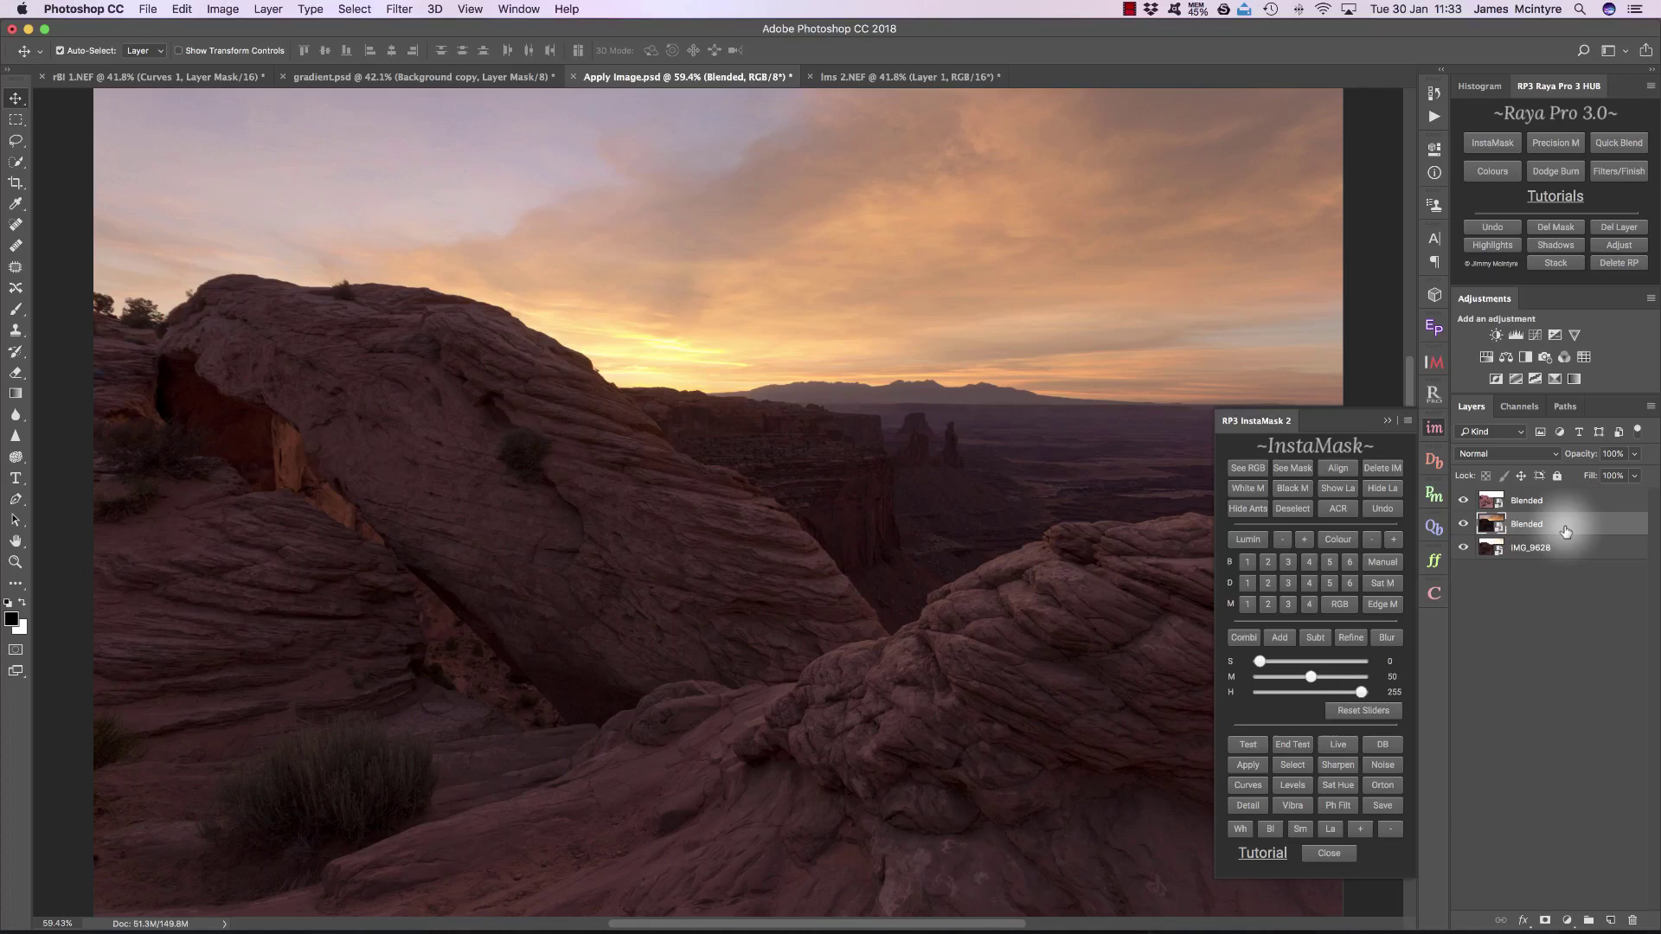
click(1558, 500)
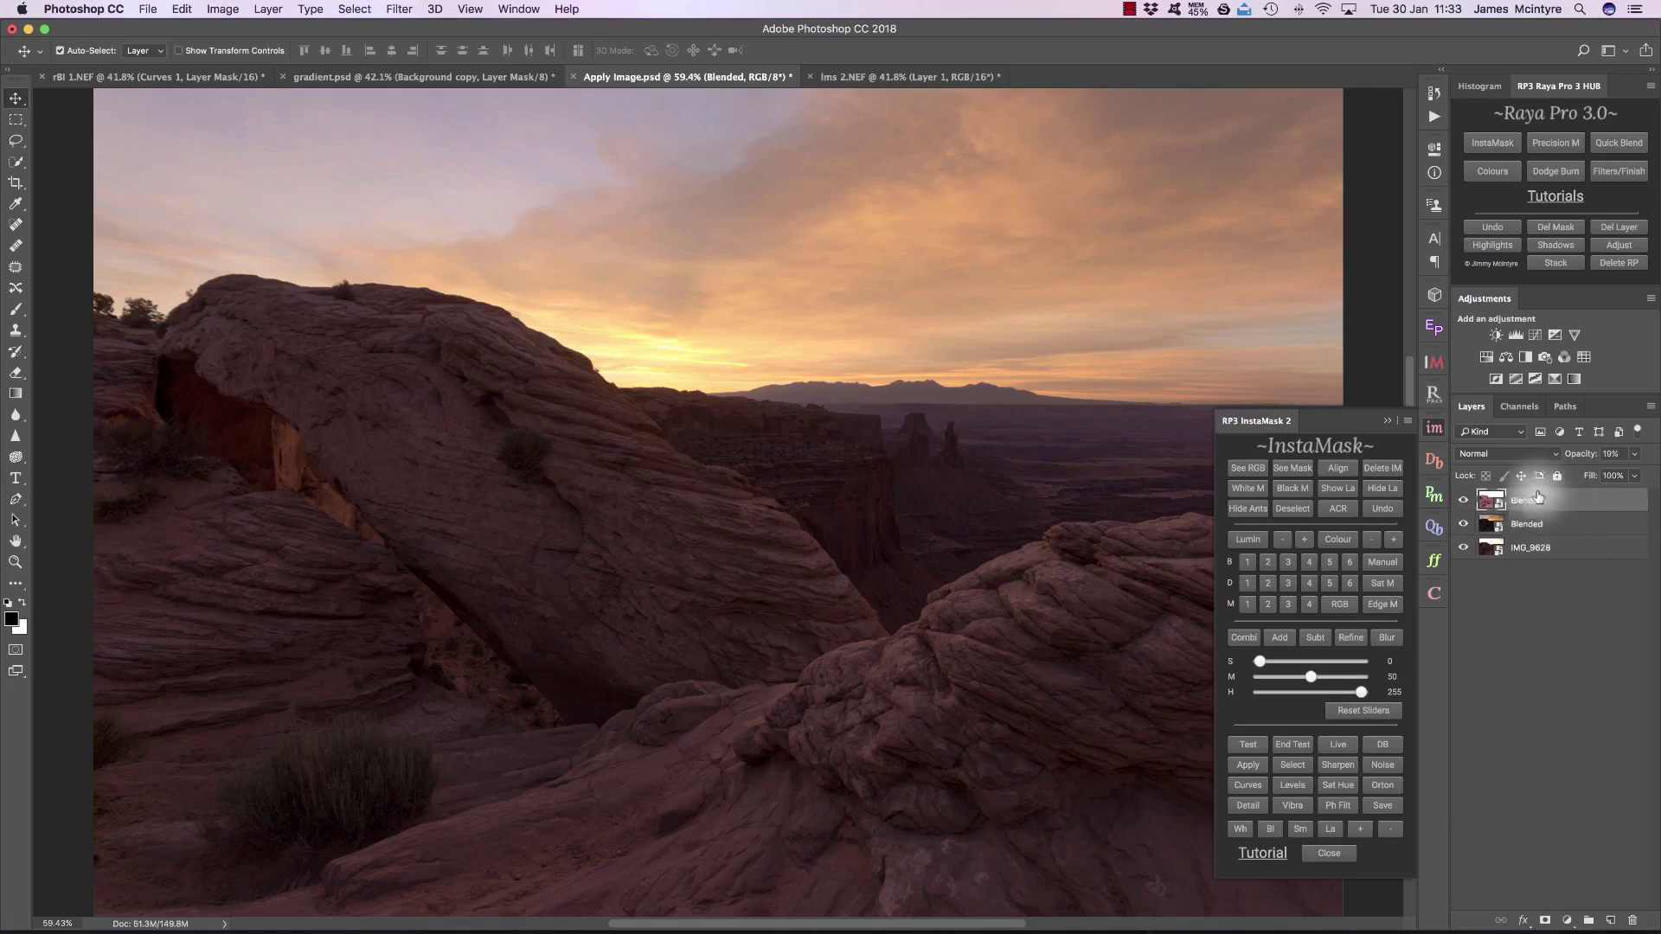
drag(1570, 457, 1647, 457)
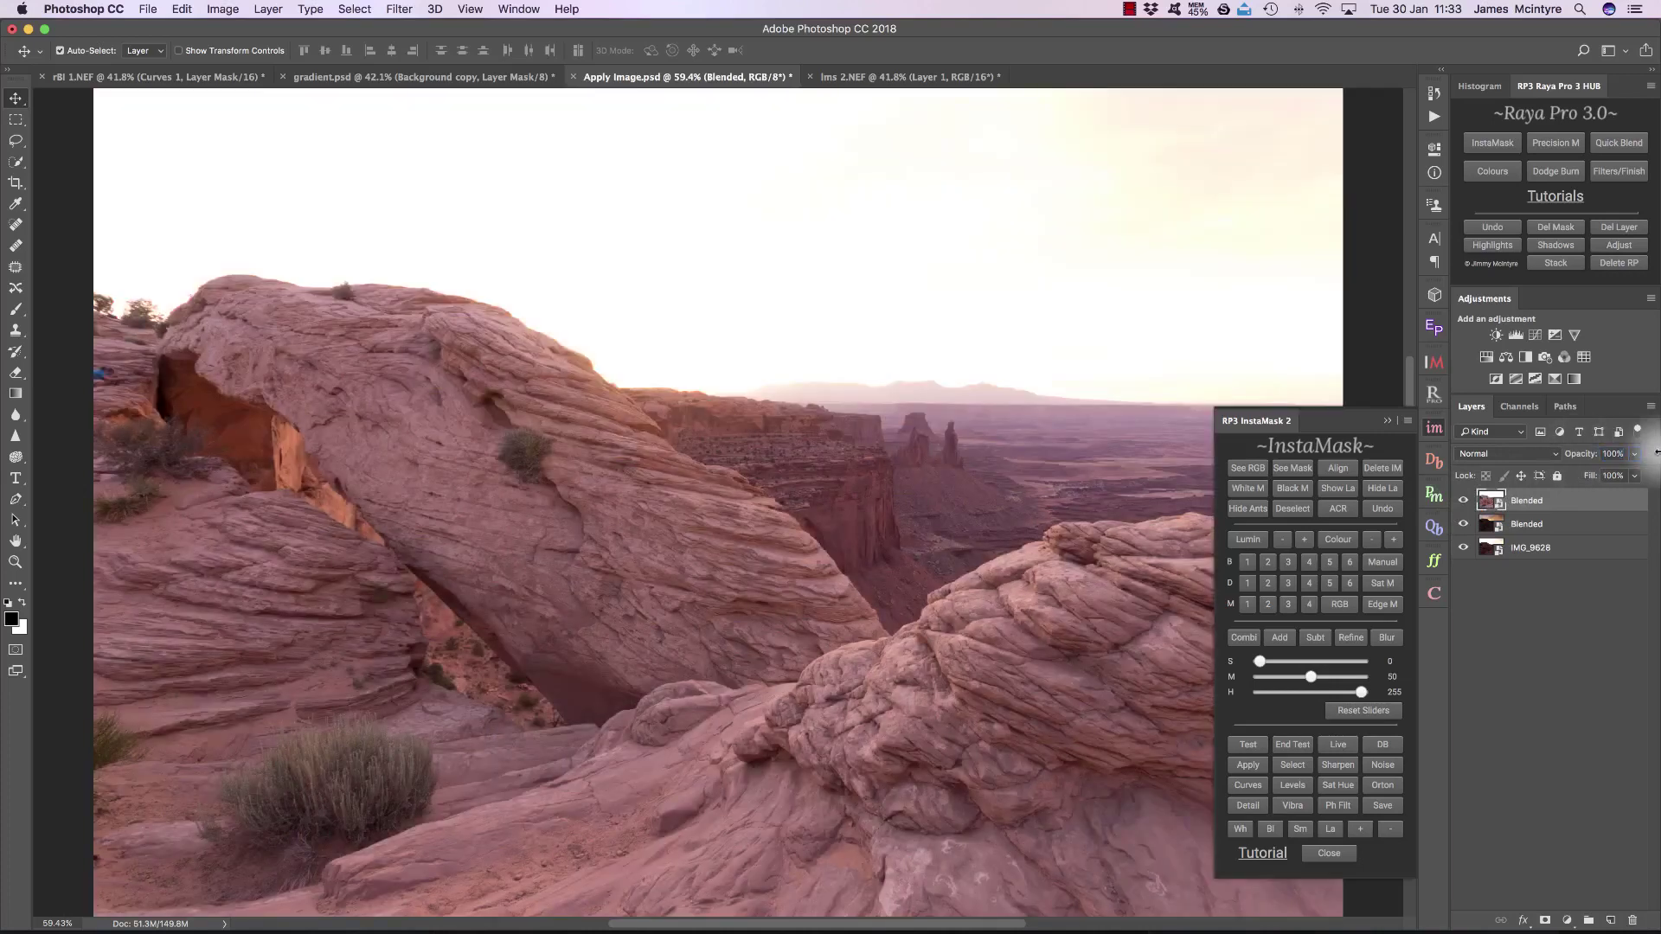
Step: Hide the top and middle Blended layers, leaving the middle one selected
click(1464, 503)
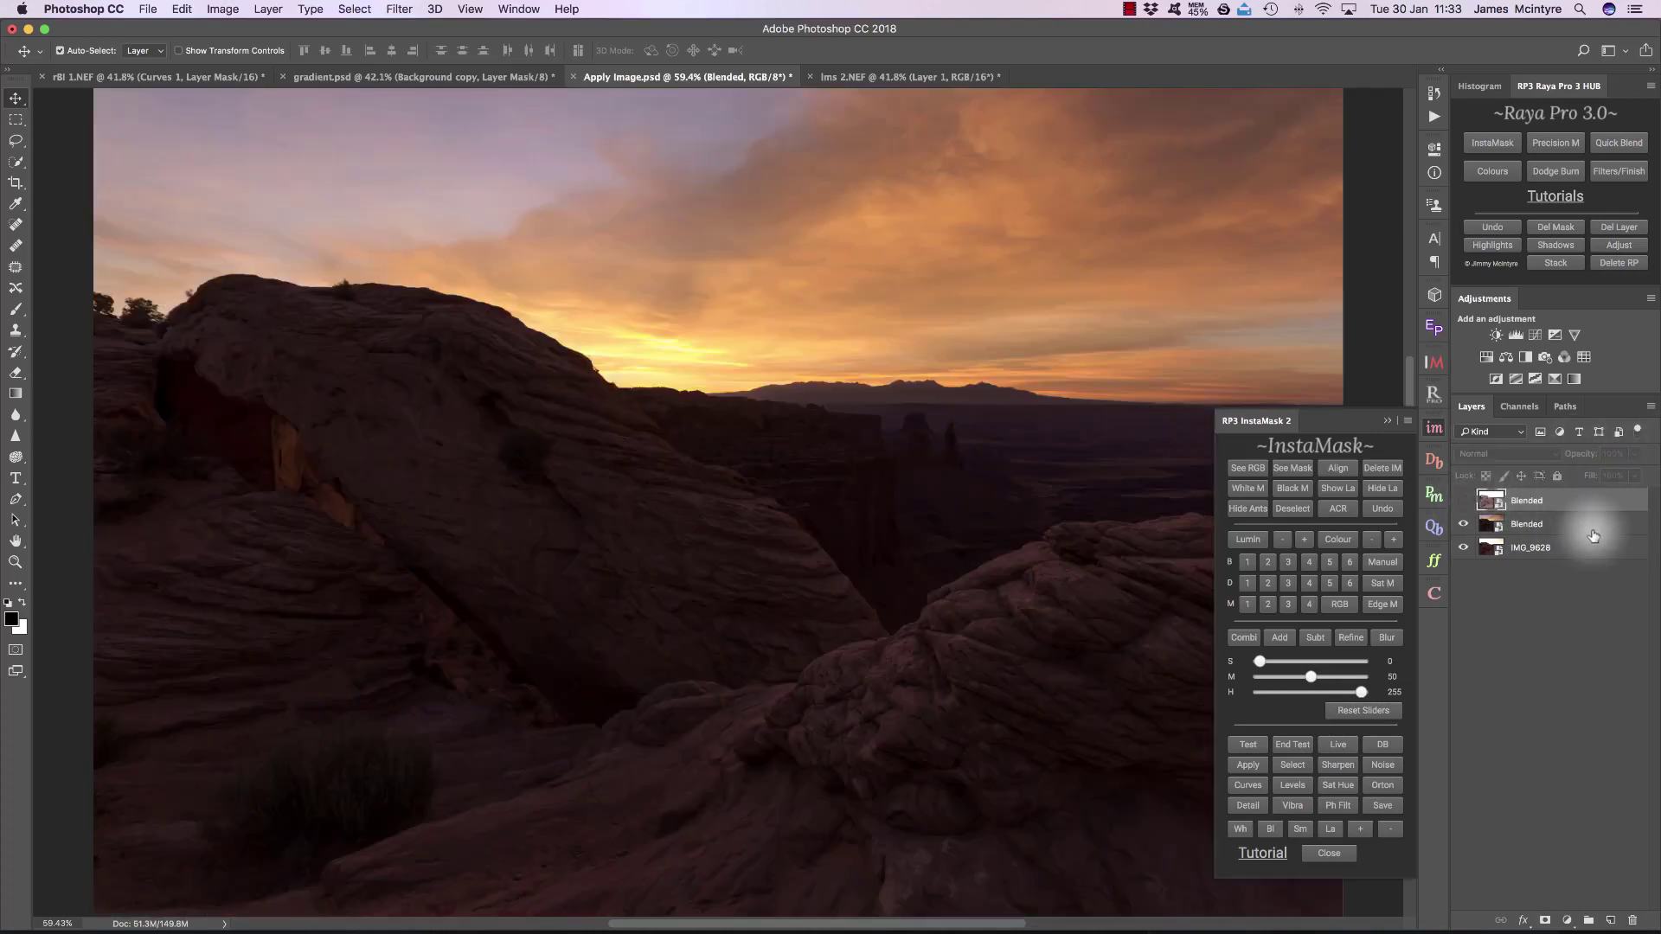
click(1583, 524)
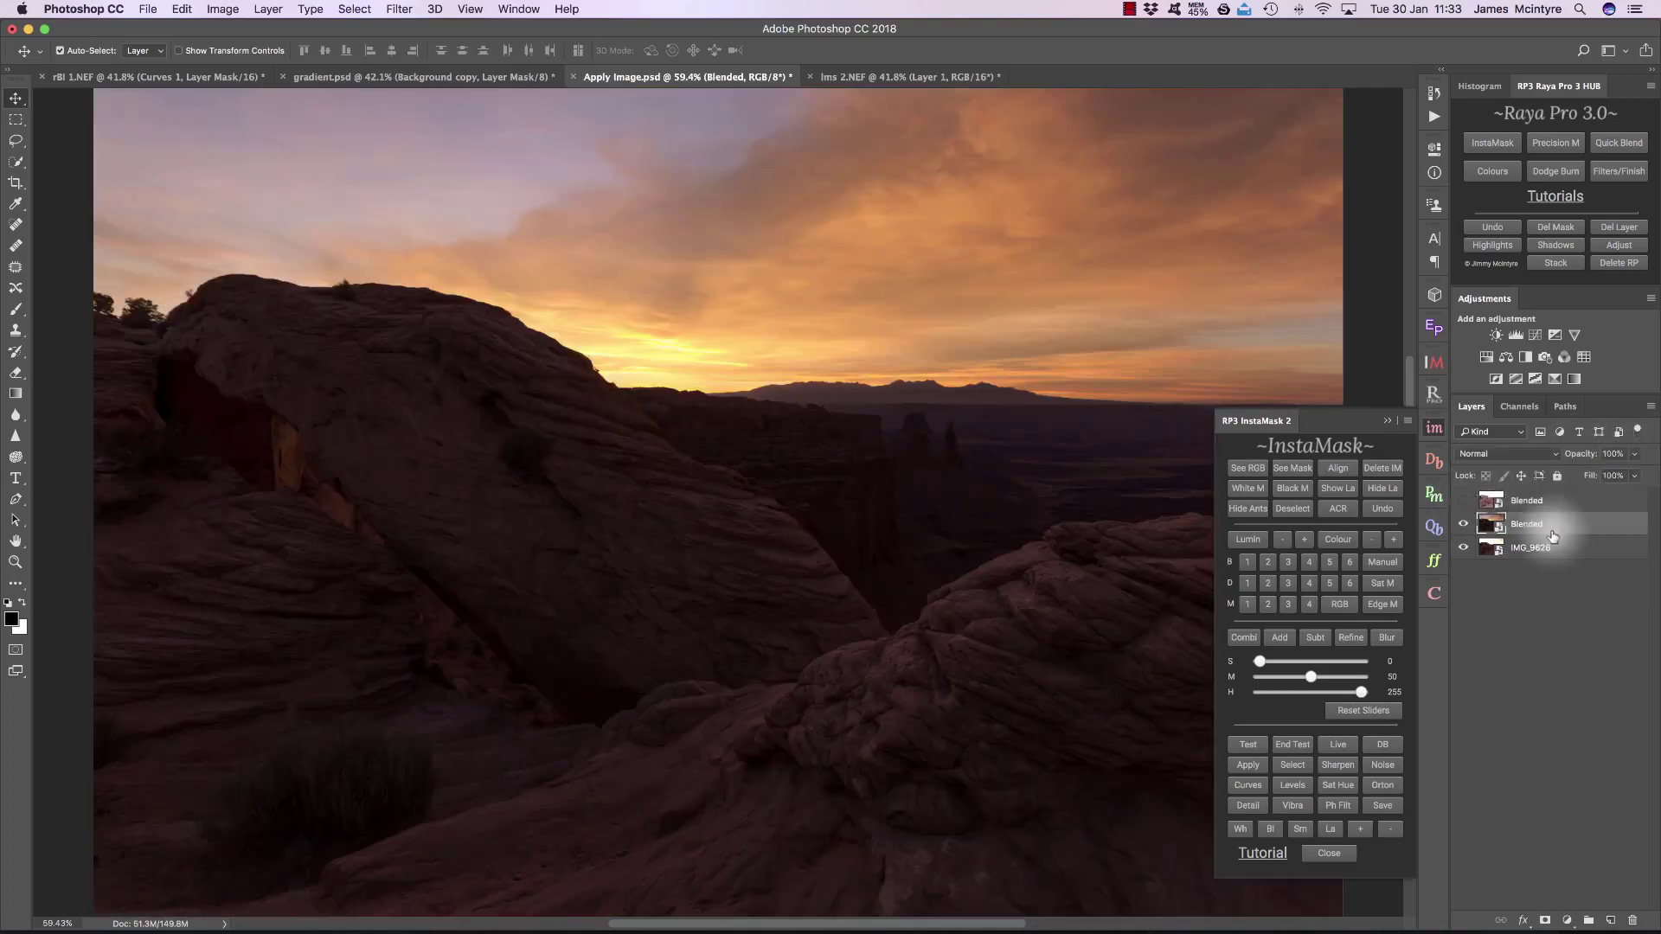
click(1464, 524)
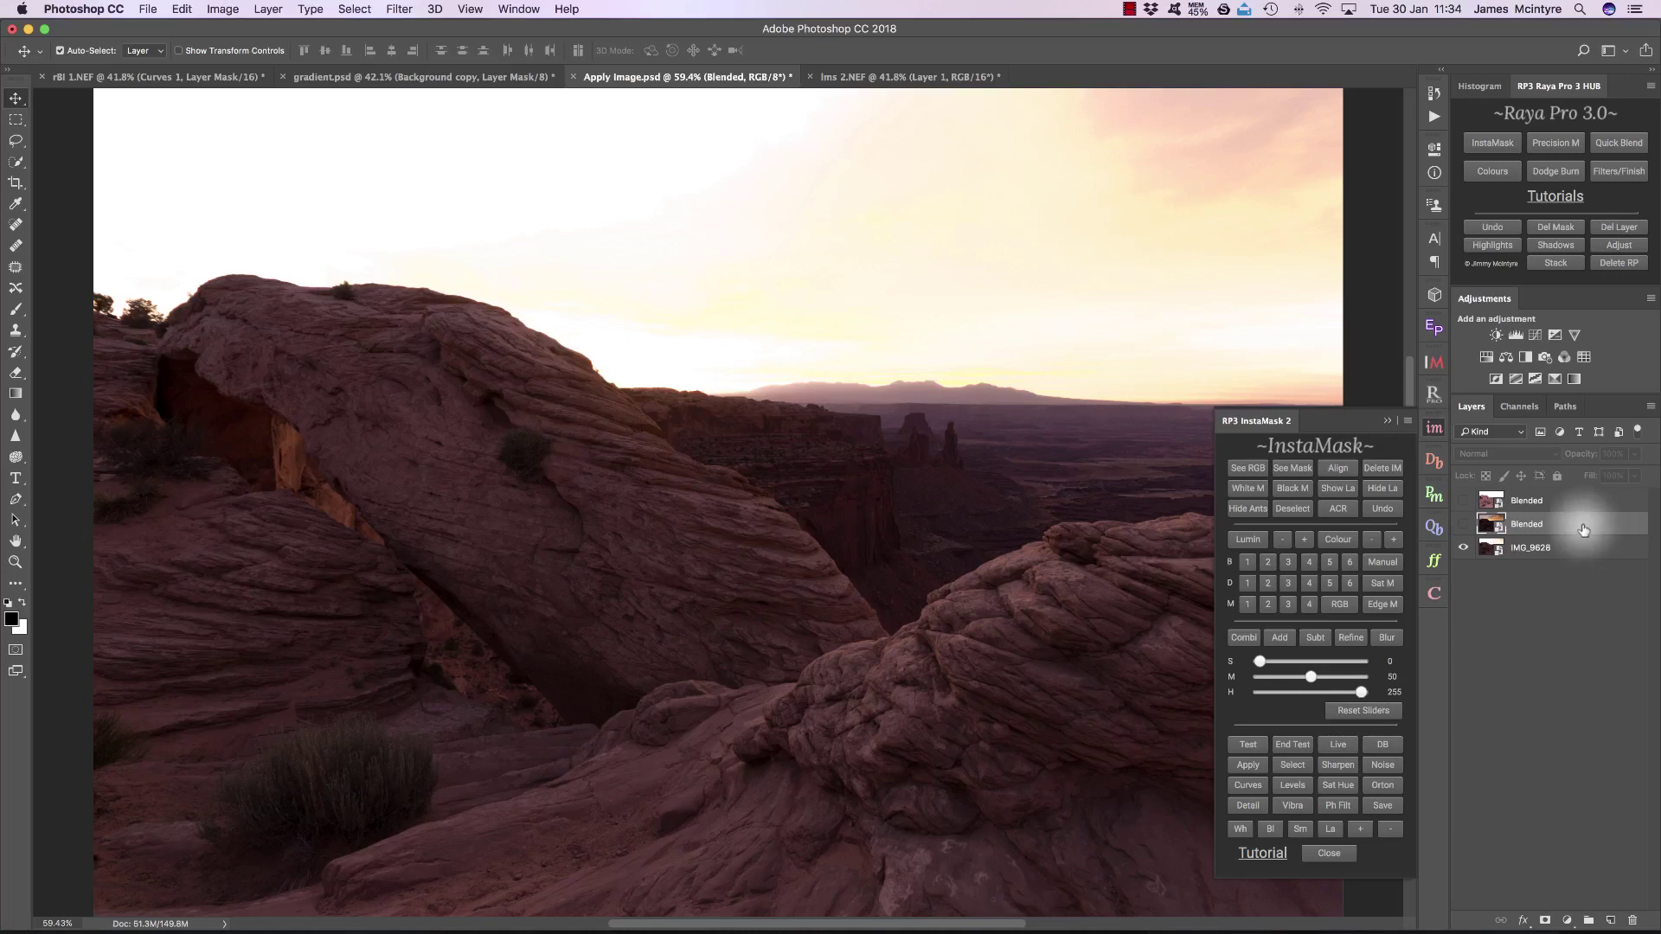
Step: Create a B1 brights mask at M 55, H 232 and apply it to the middle Blended layer
click(1248, 564)
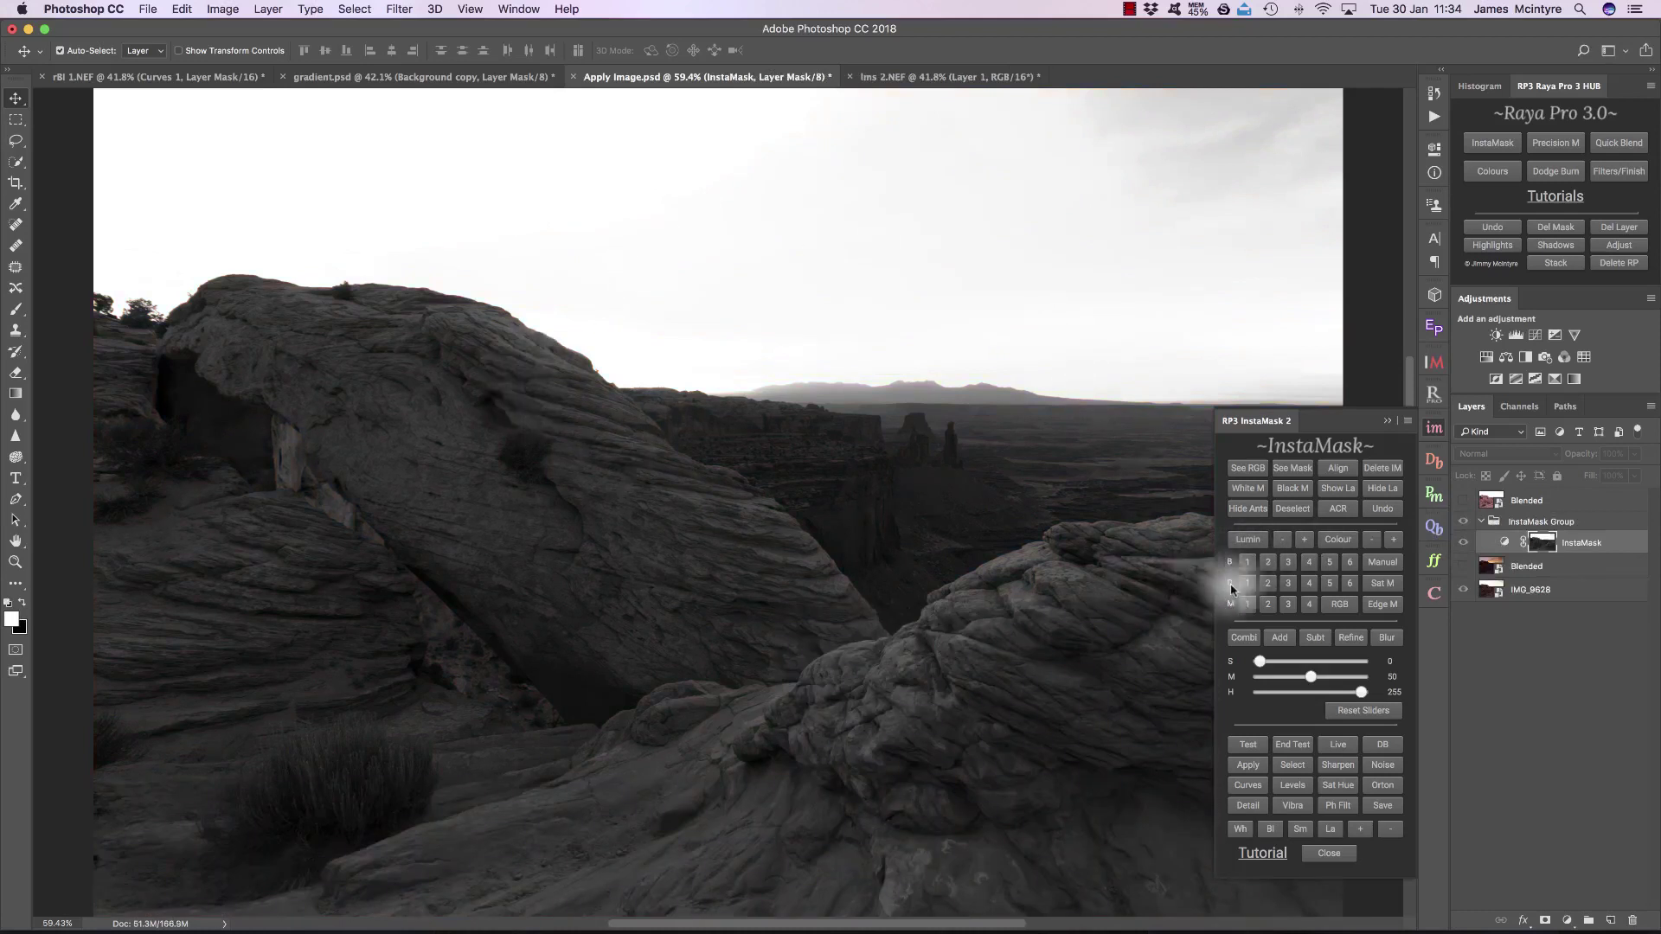
drag(1312, 680, 1354, 693)
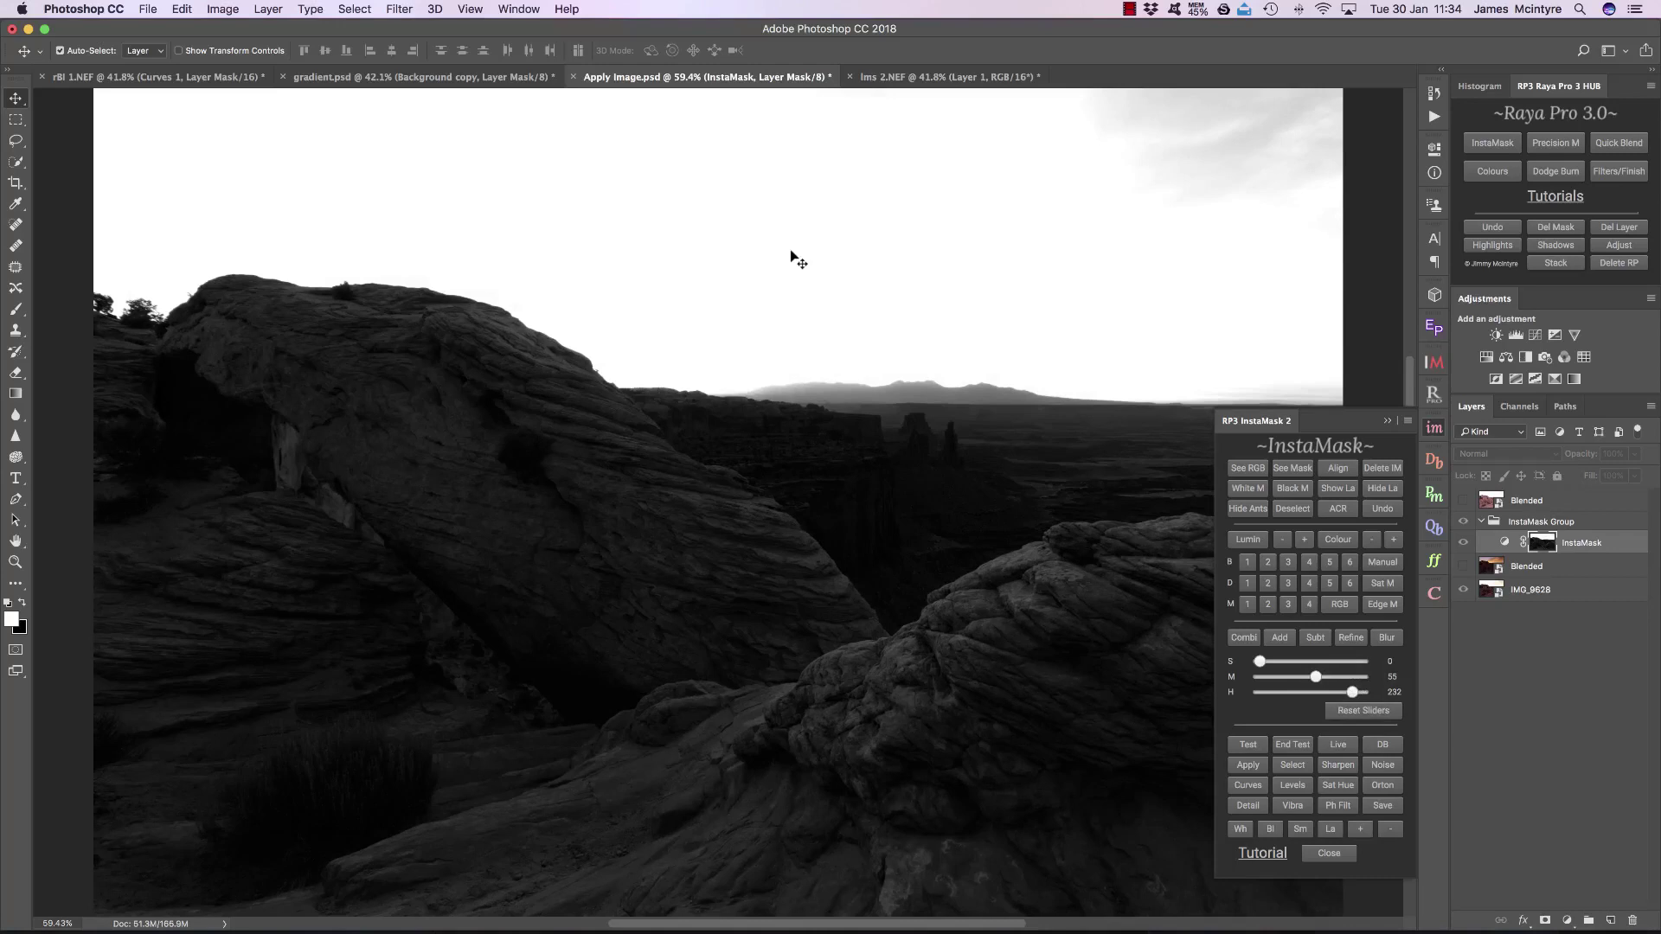
click(1557, 564)
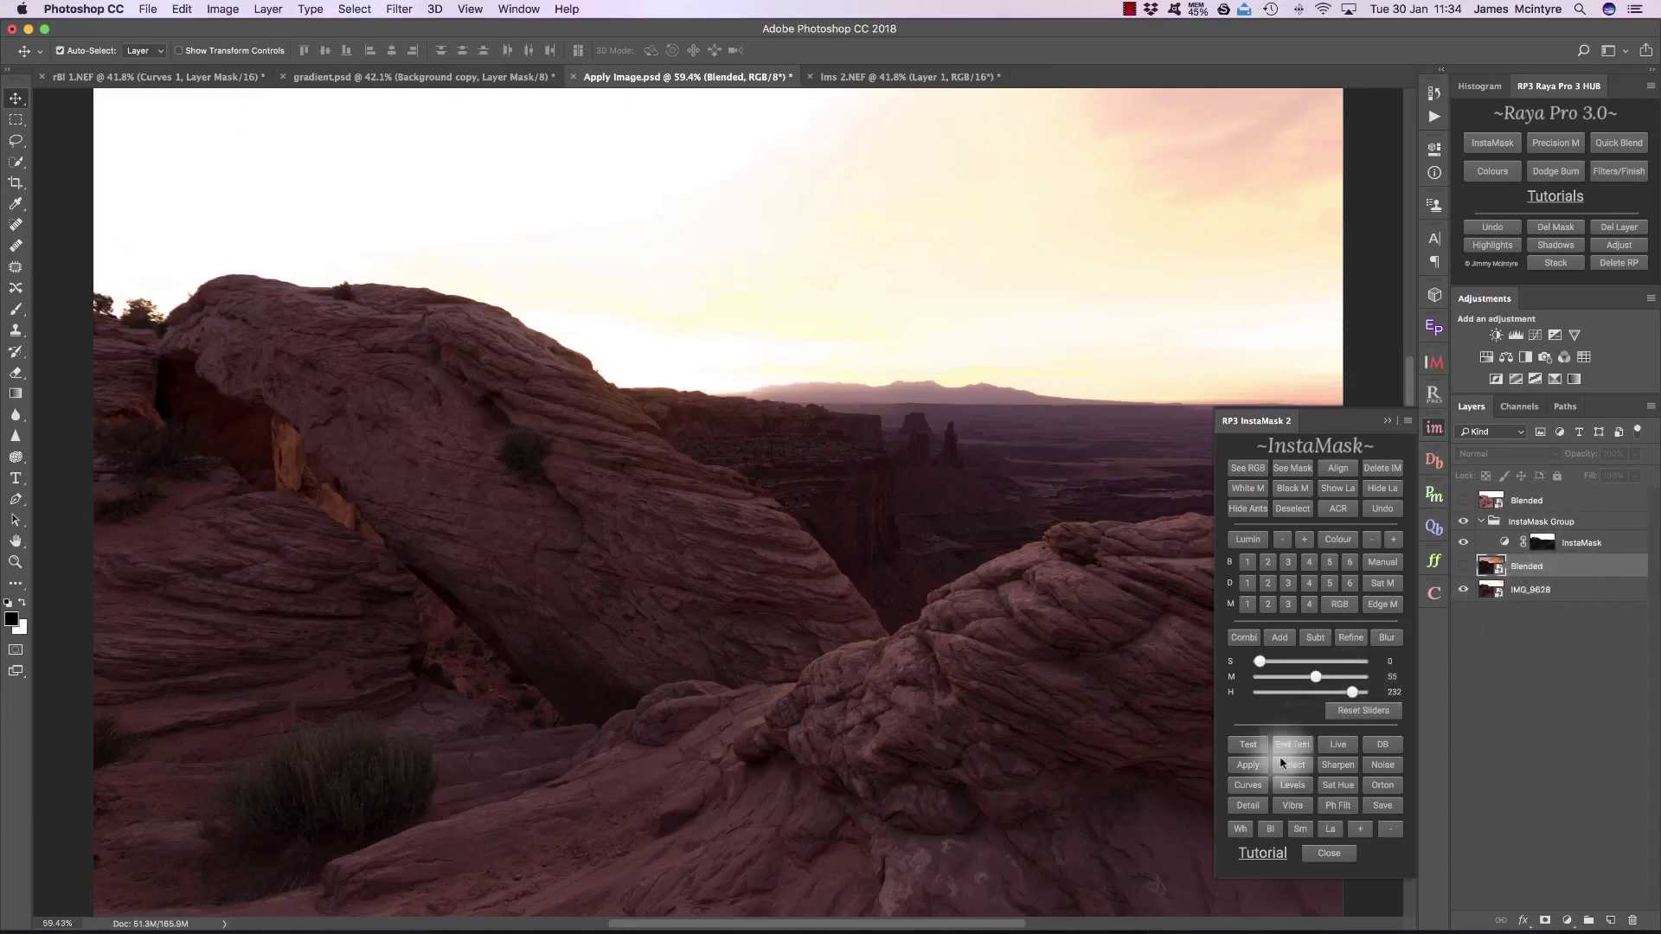
click(1260, 769)
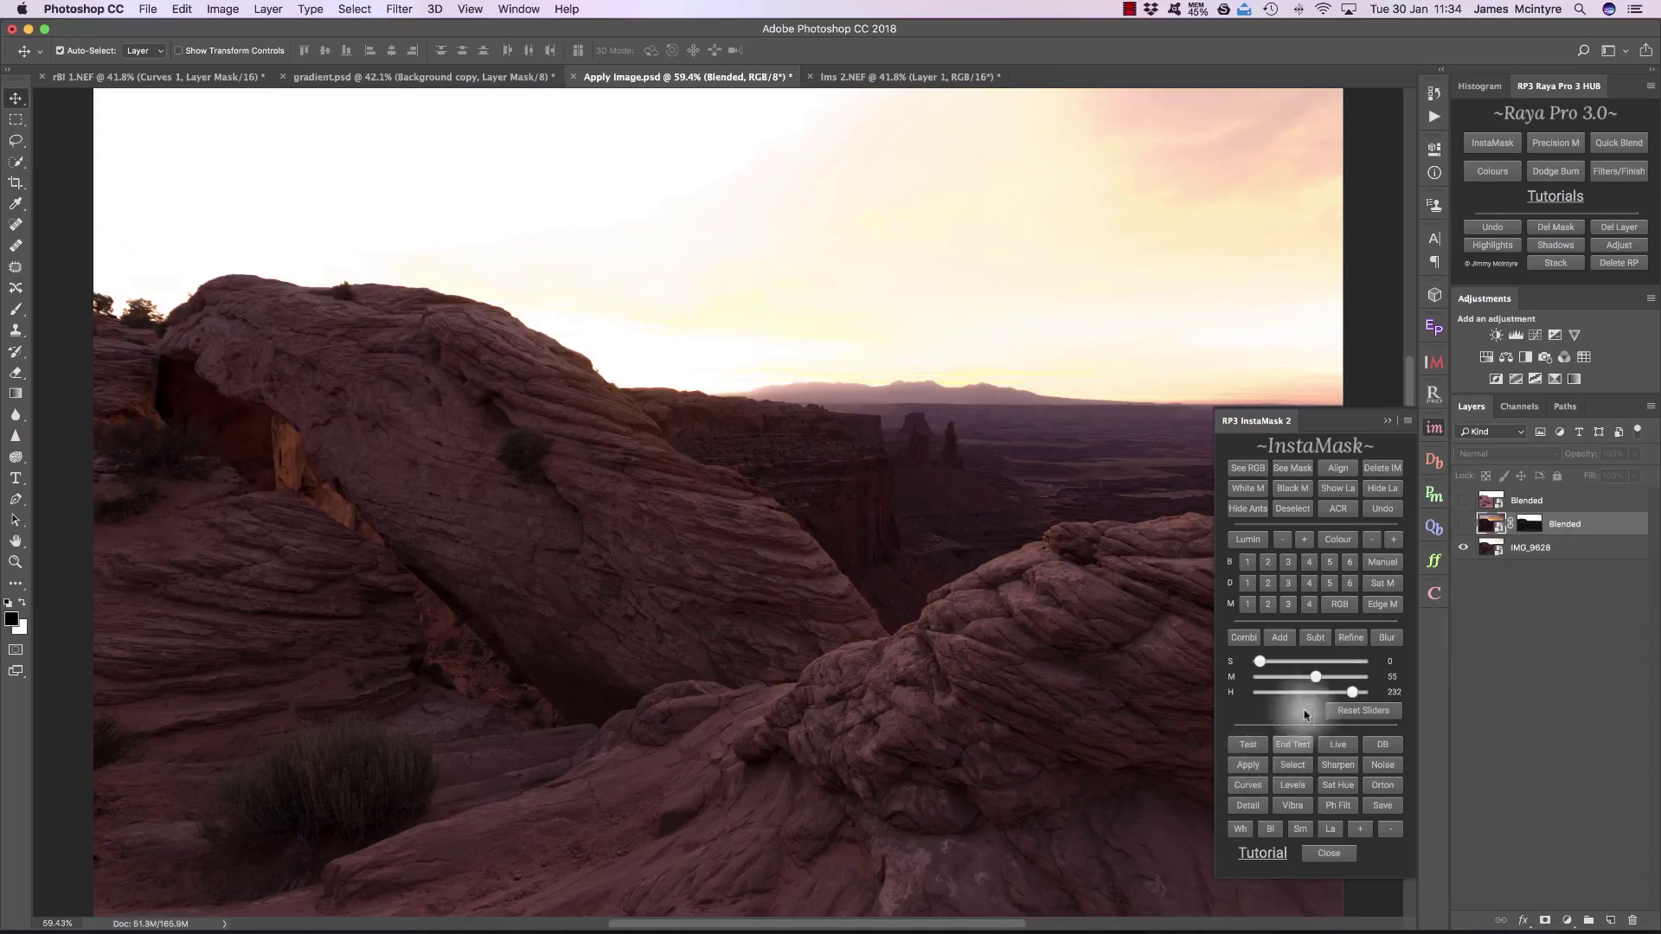
Step: Show the middle Blended layer at 85% opacity and compare it on and off
click(1337, 489)
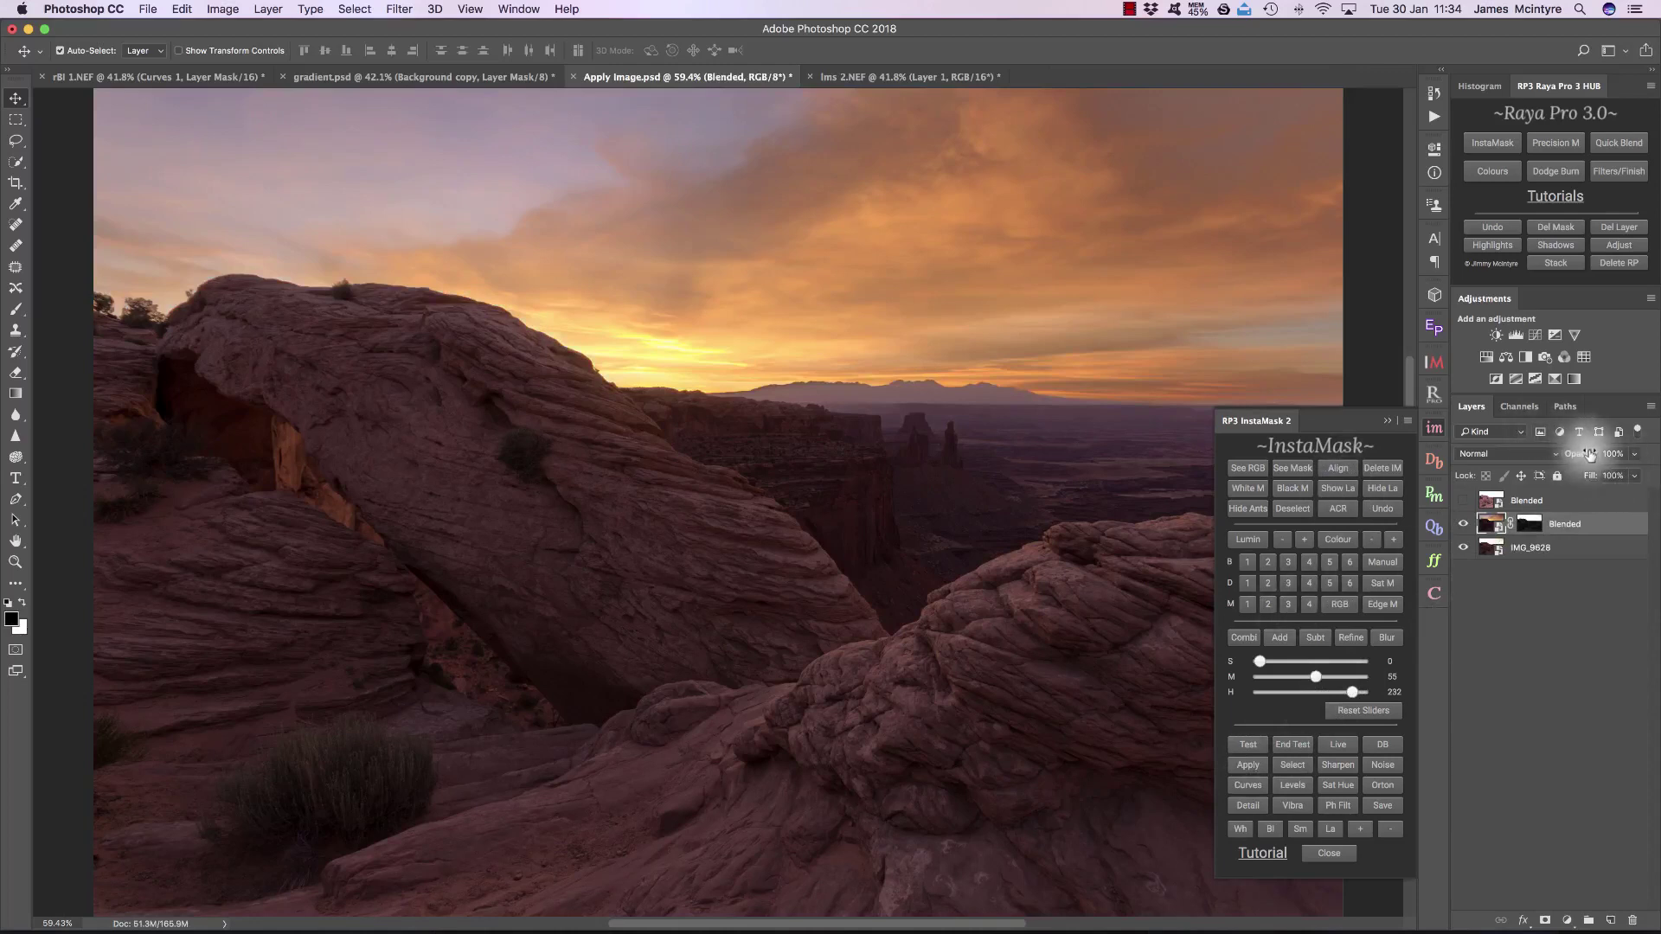
drag(1590, 456, 1578, 456)
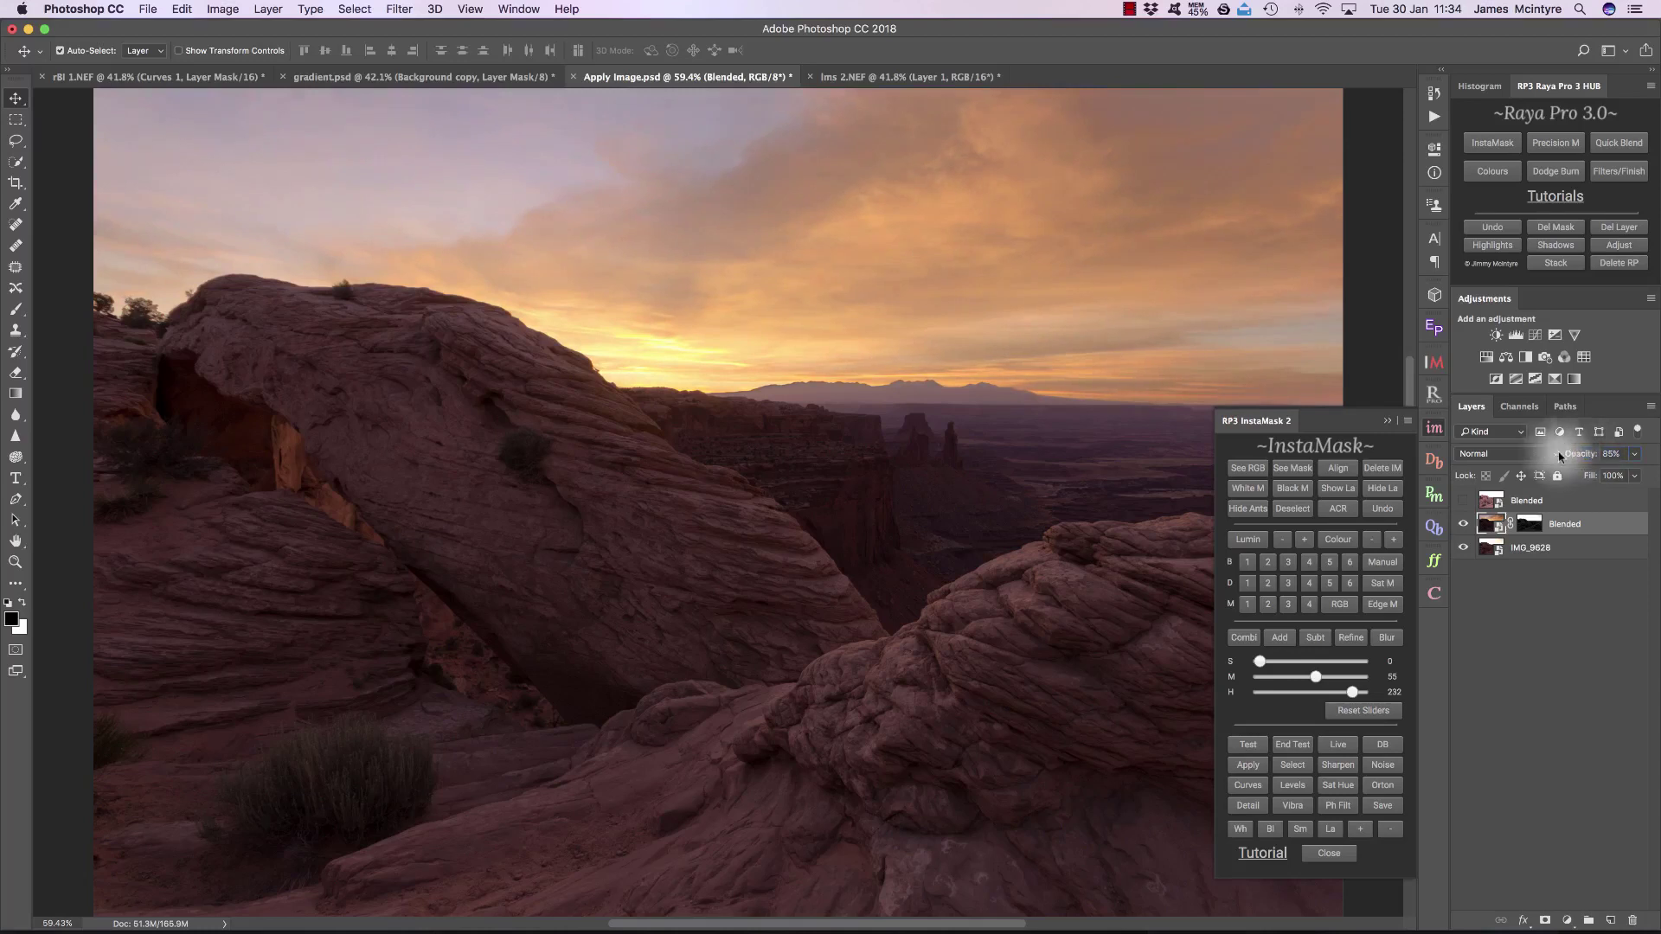
click(1465, 525)
click(1465, 524)
Step: Display the middle Blended layer's mask on the canvas, then return to InstaMask
click(1464, 524)
click(1465, 524)
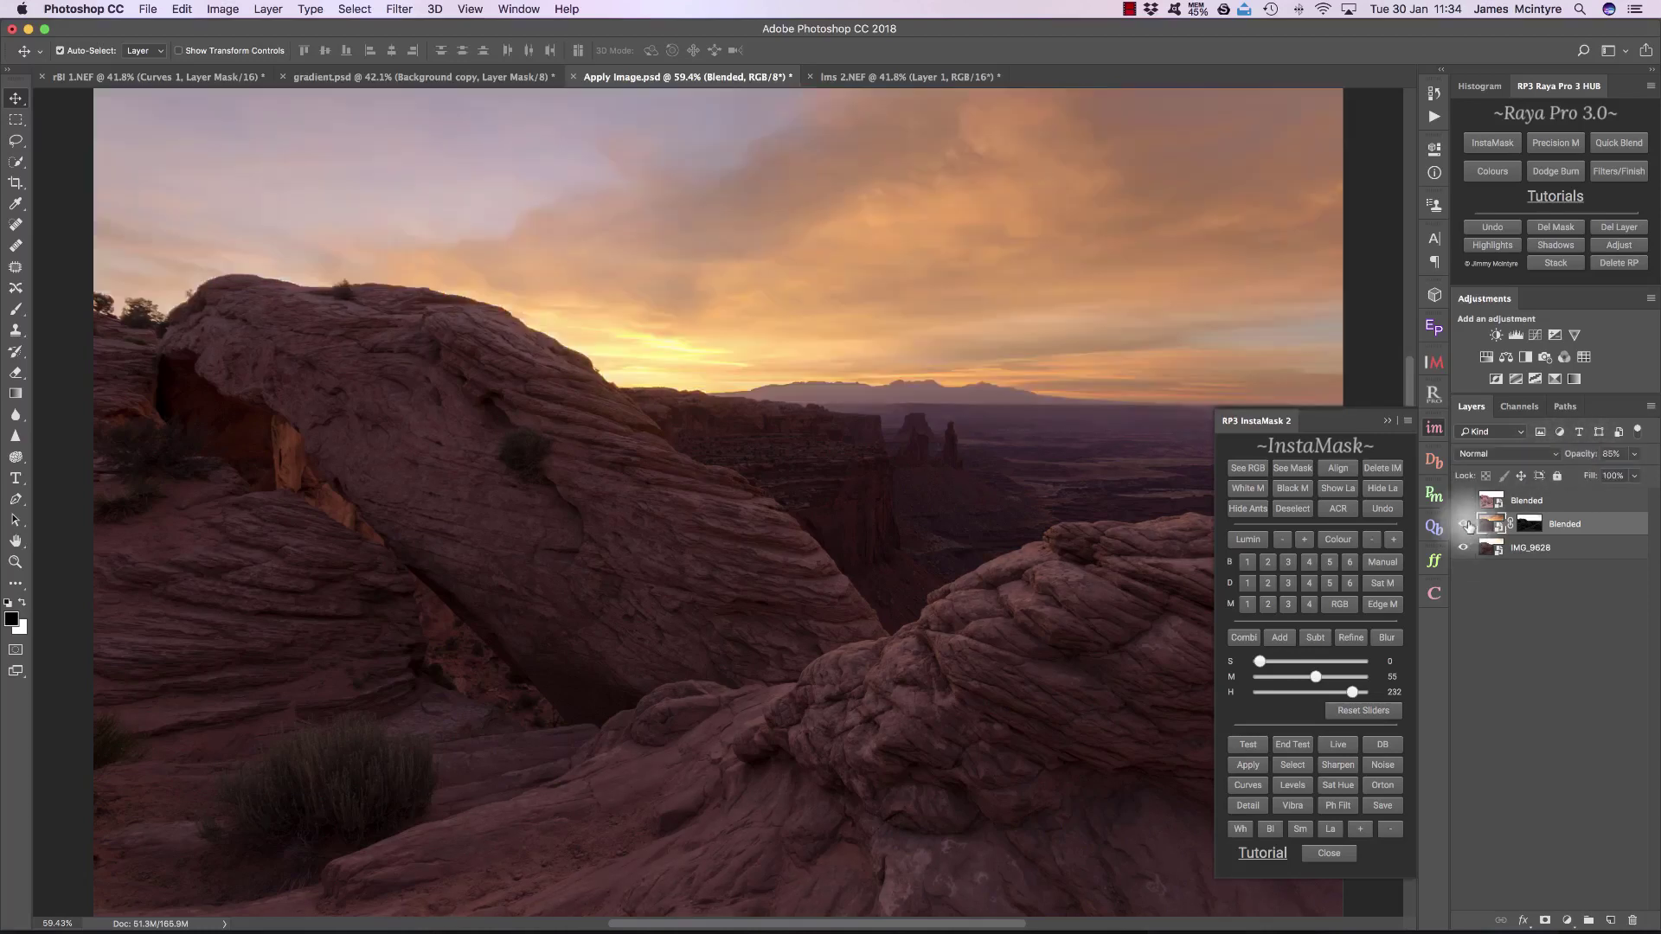
click(1532, 525)
alt+click(1531, 525)
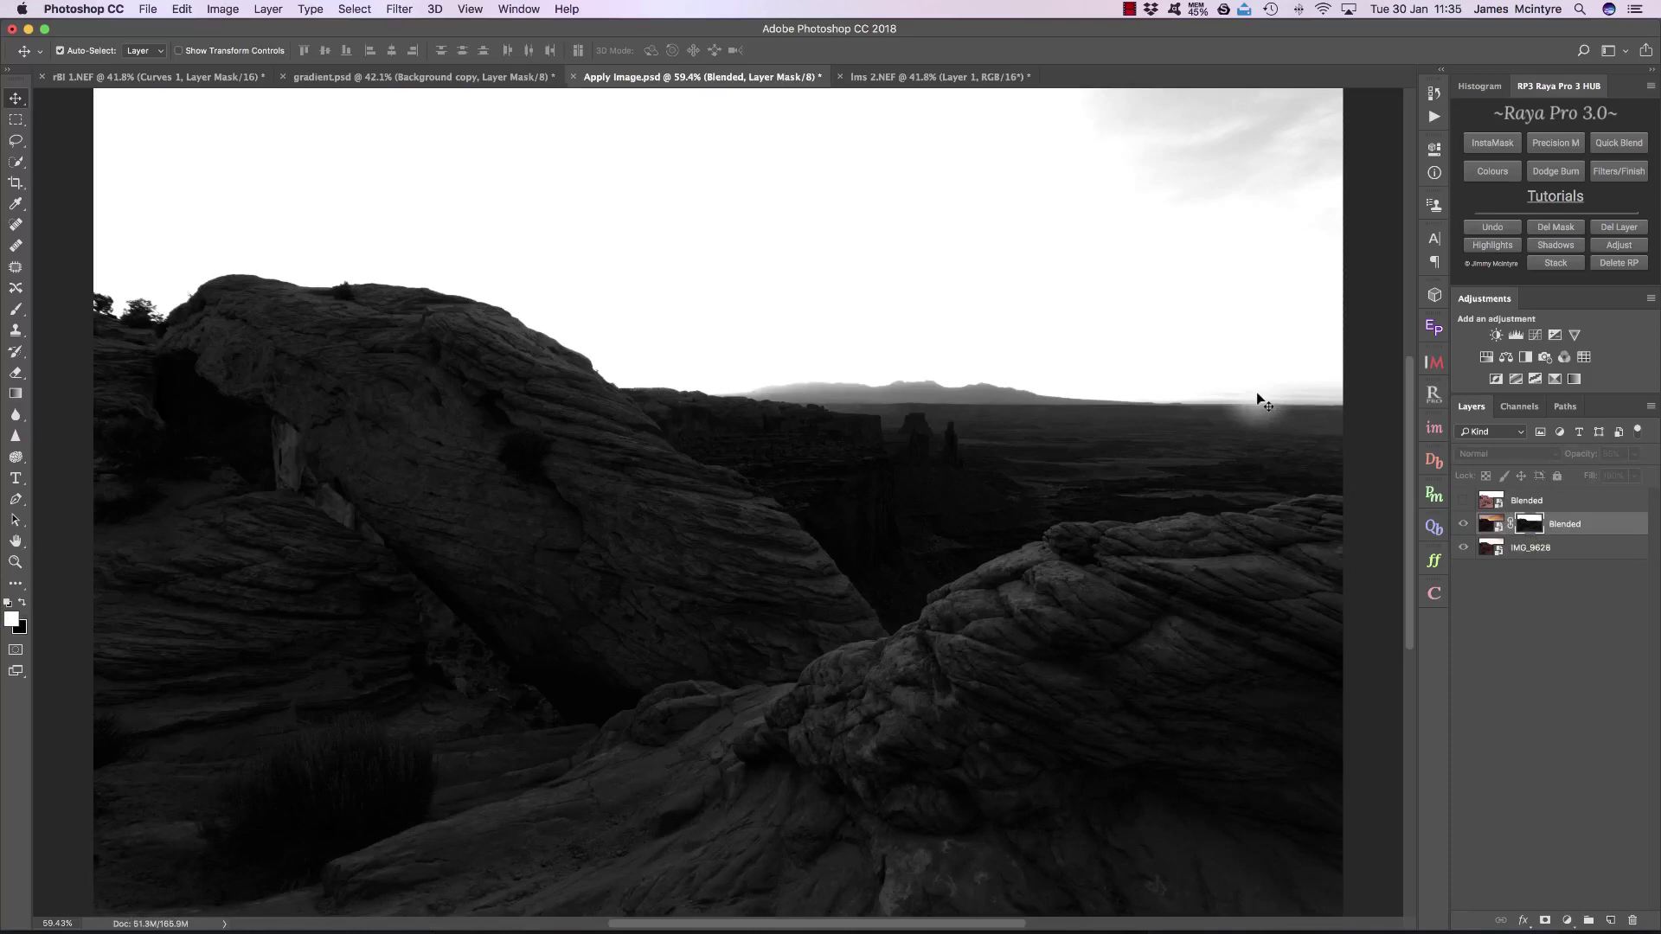
click(807, 77)
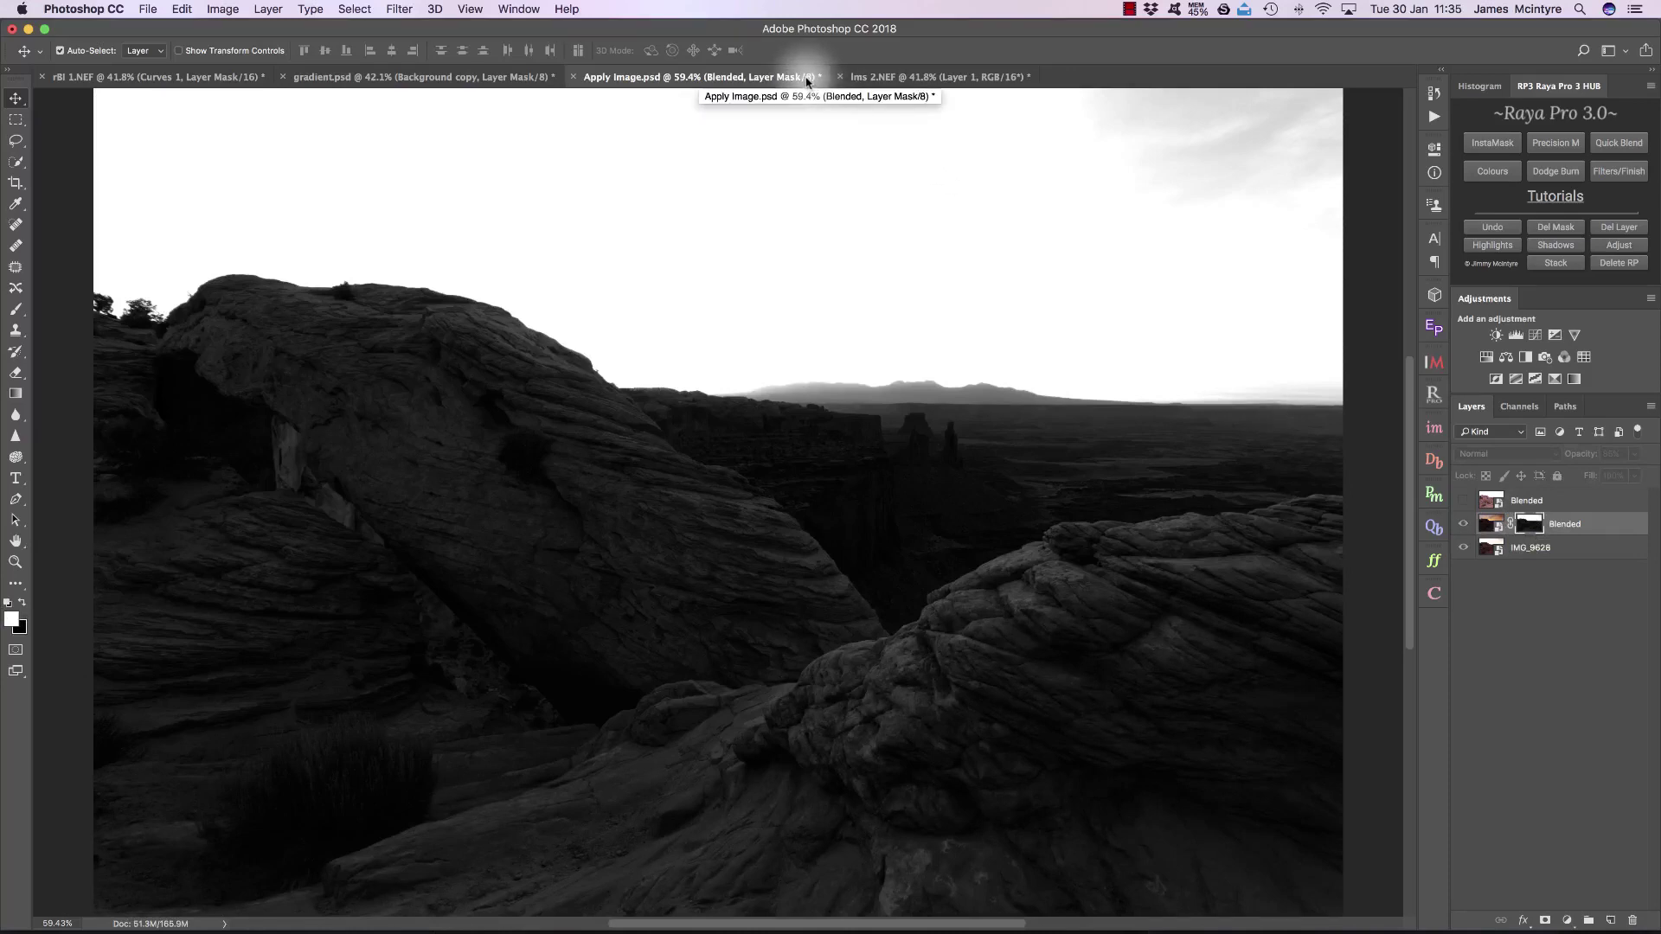
click(1434, 428)
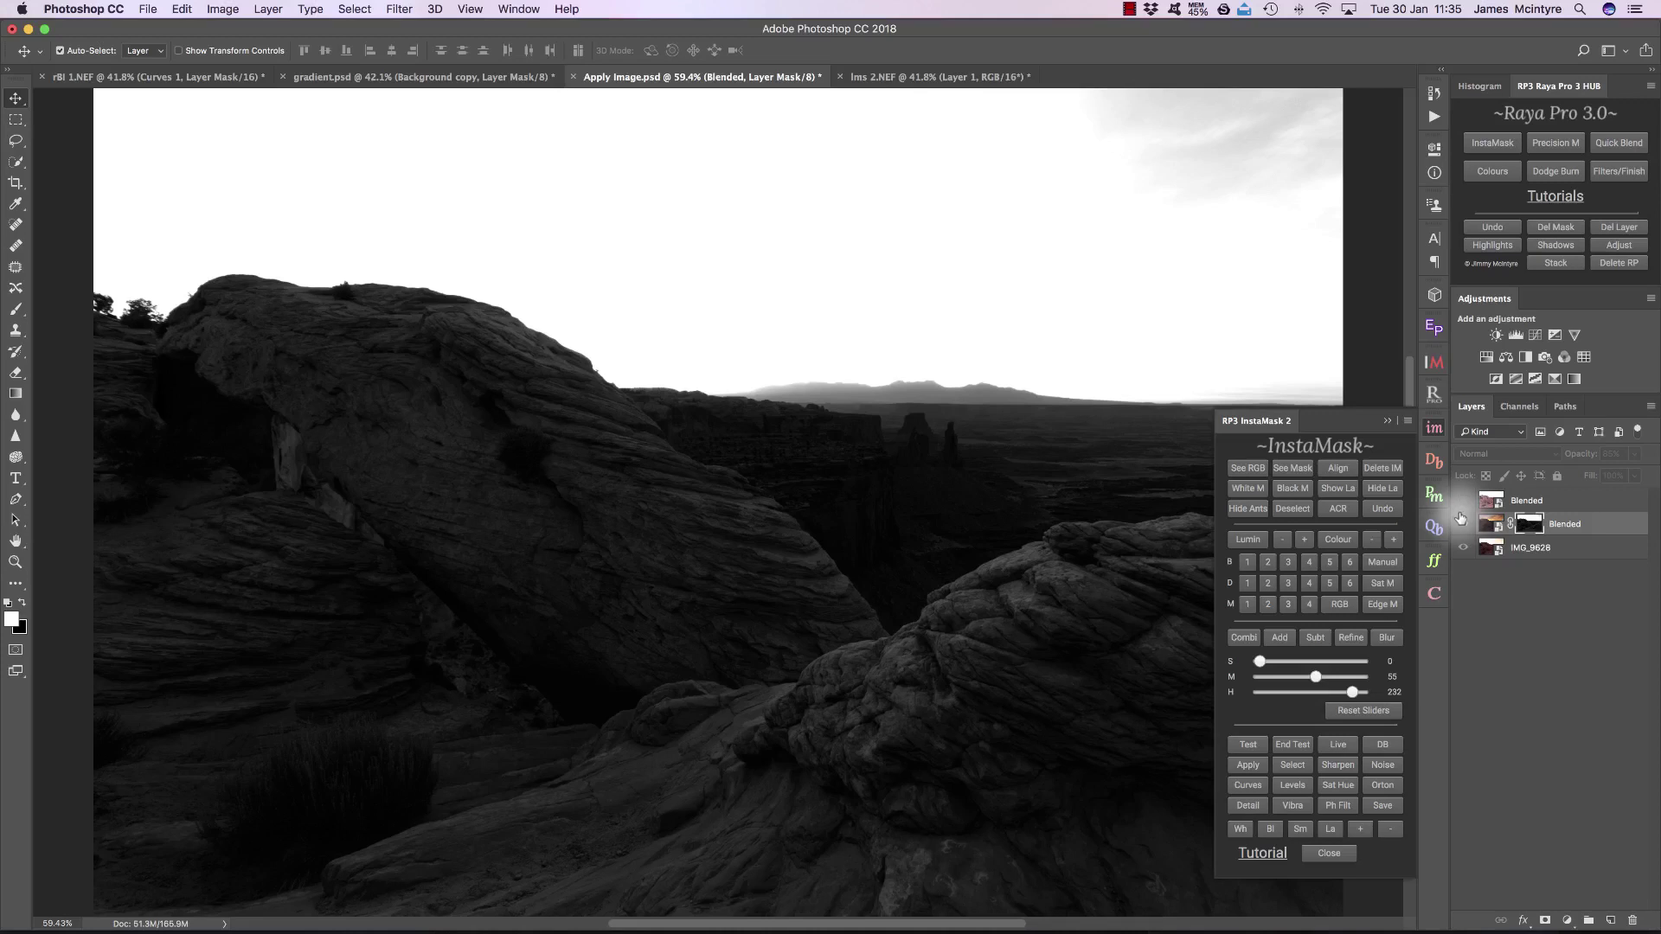
Step: Show the top Blended layer, give it a Darks 1 luminosity mask, and set opacity to 31%
click(1491, 526)
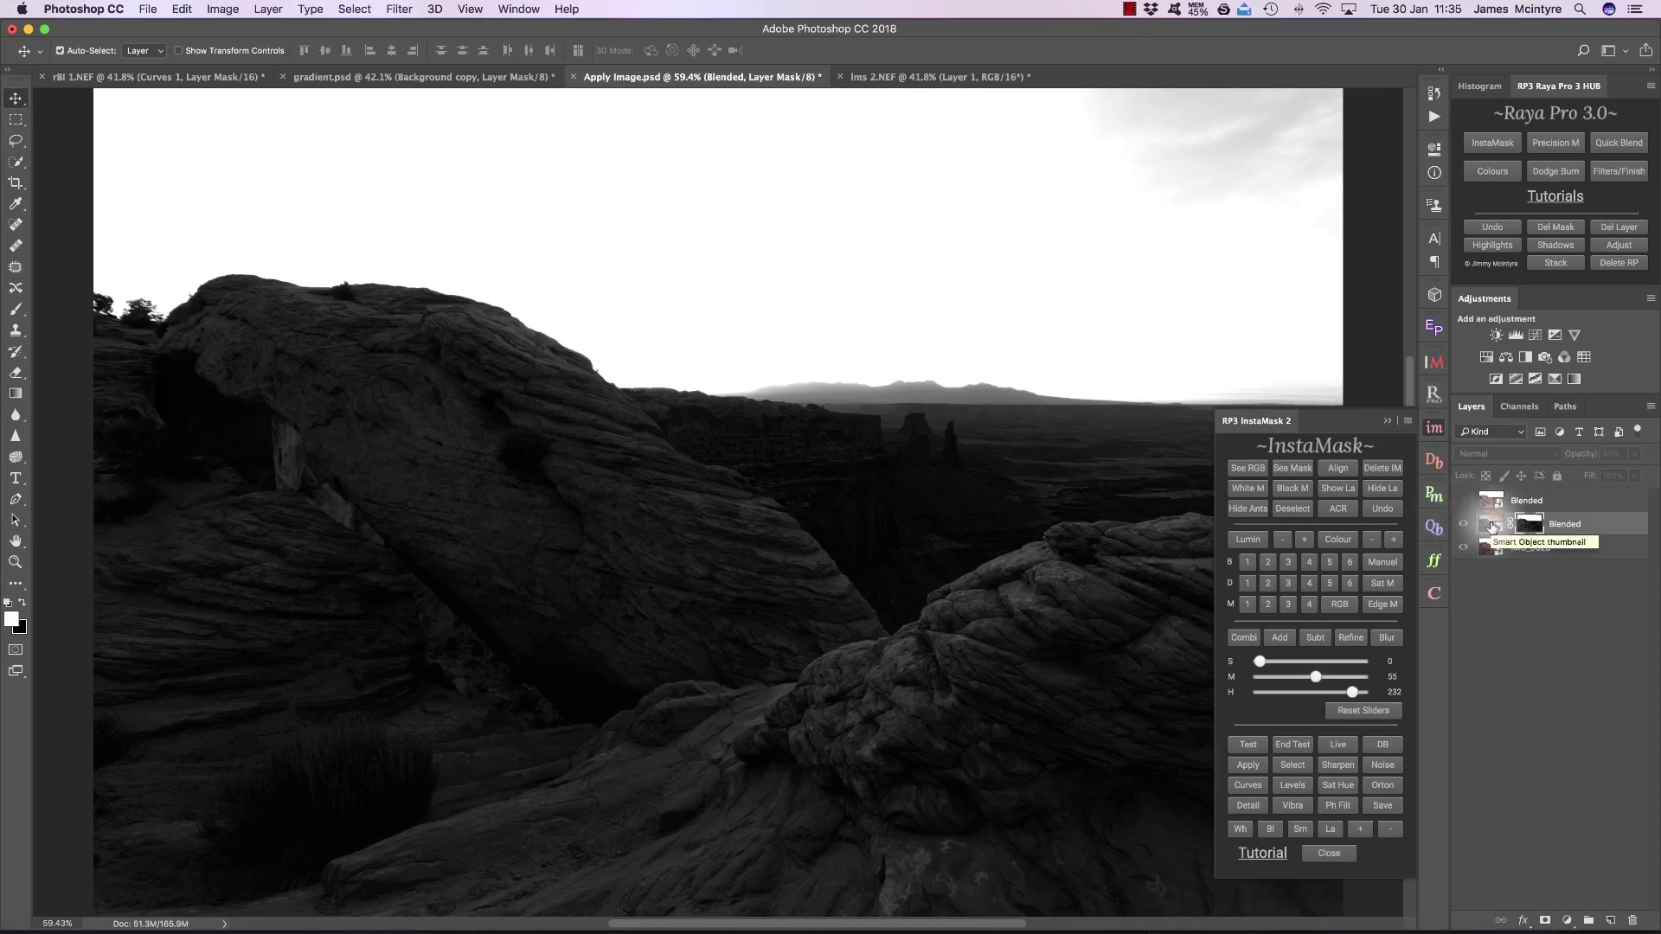
click(1566, 502)
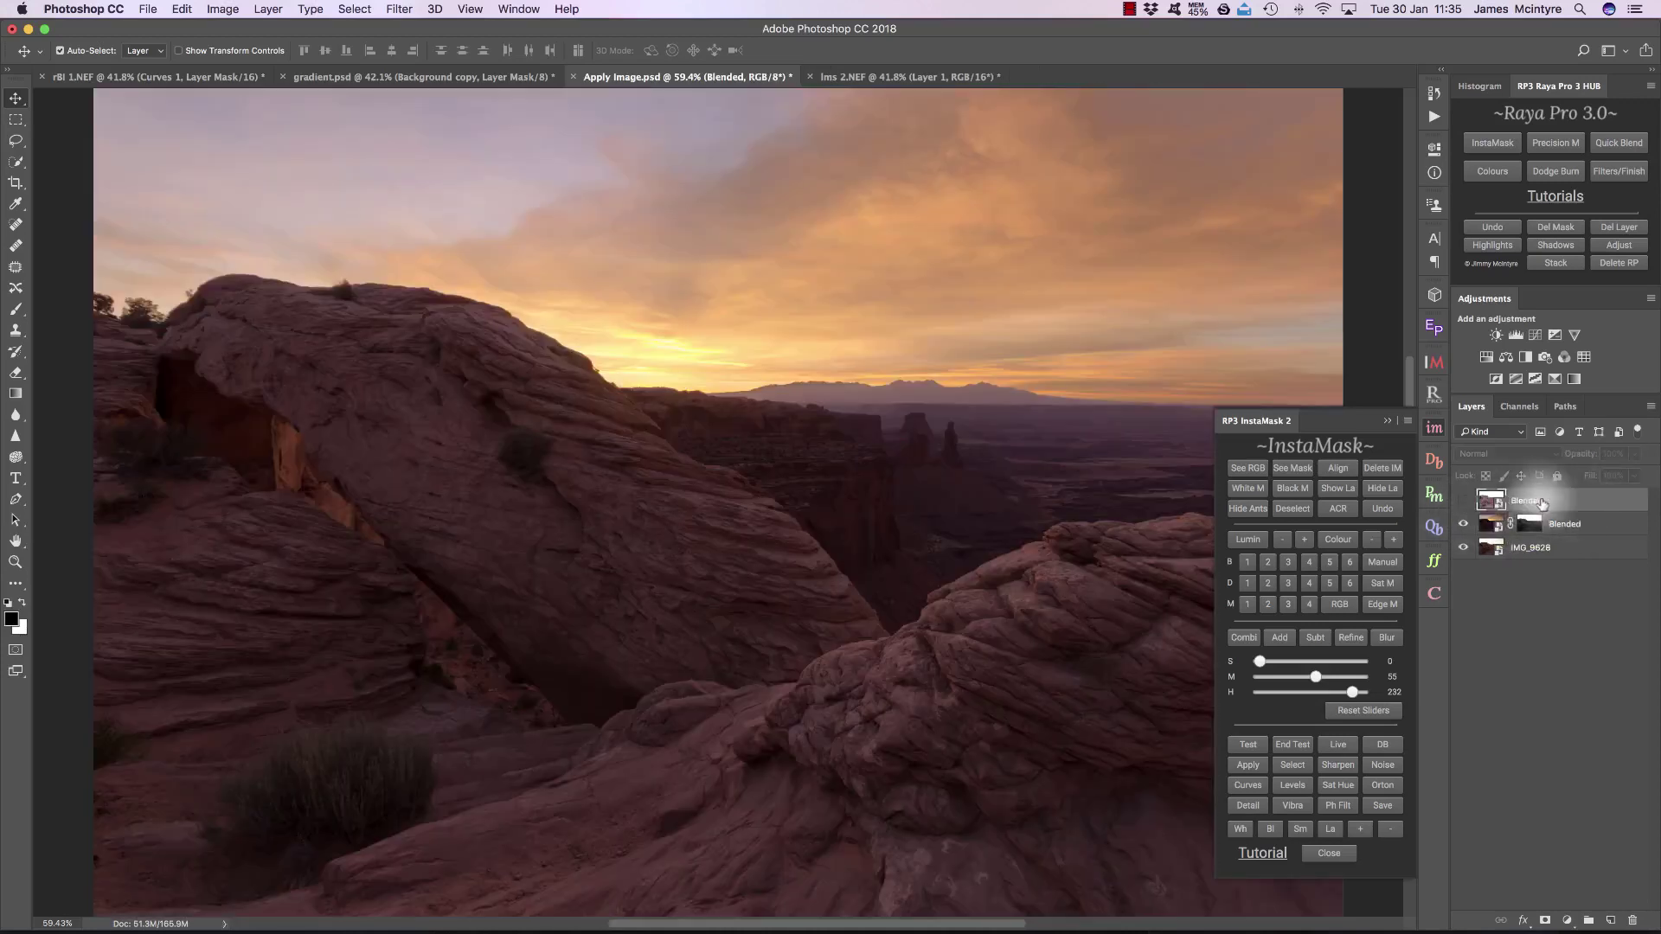
click(1463, 501)
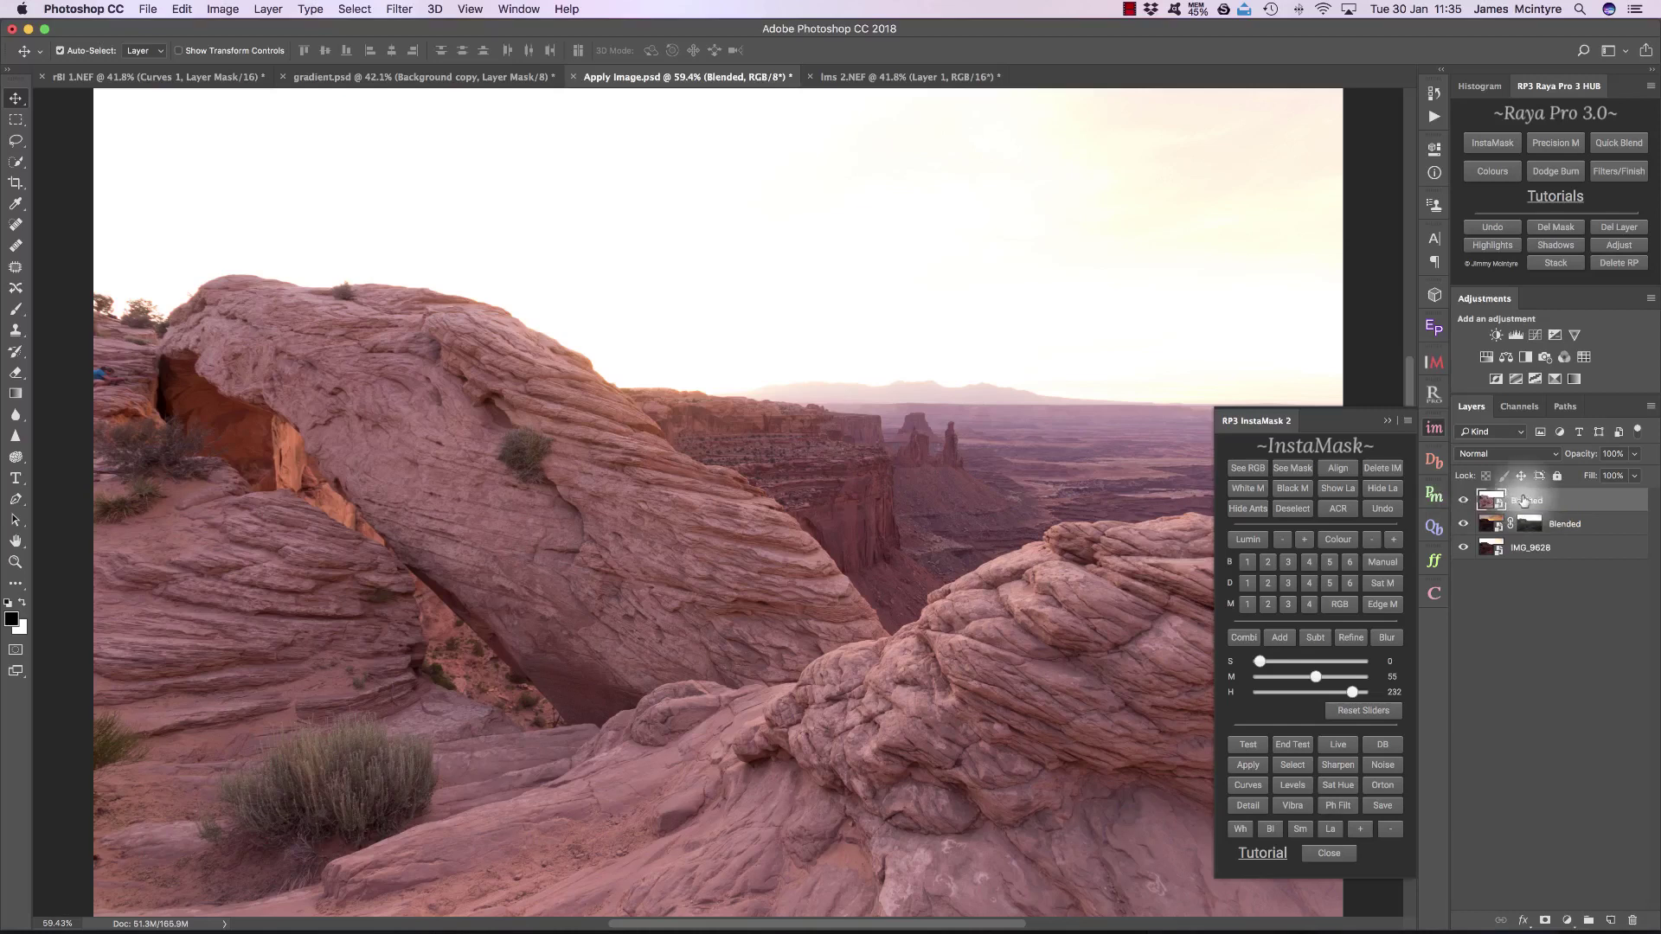
click(1247, 585)
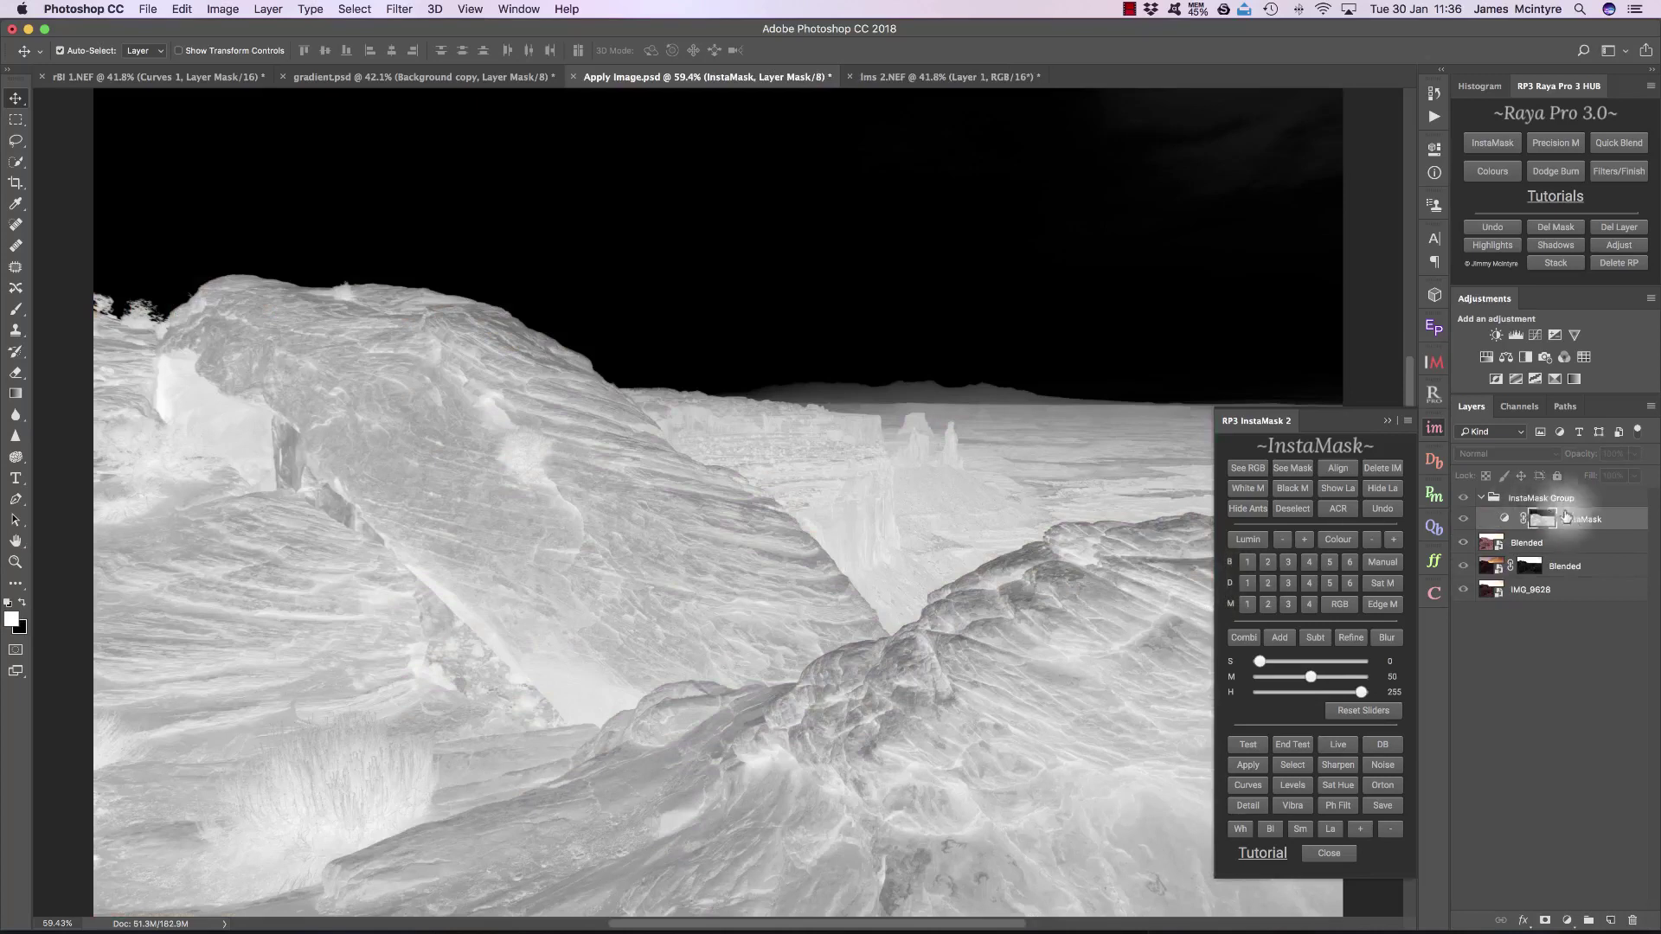
click(1511, 543)
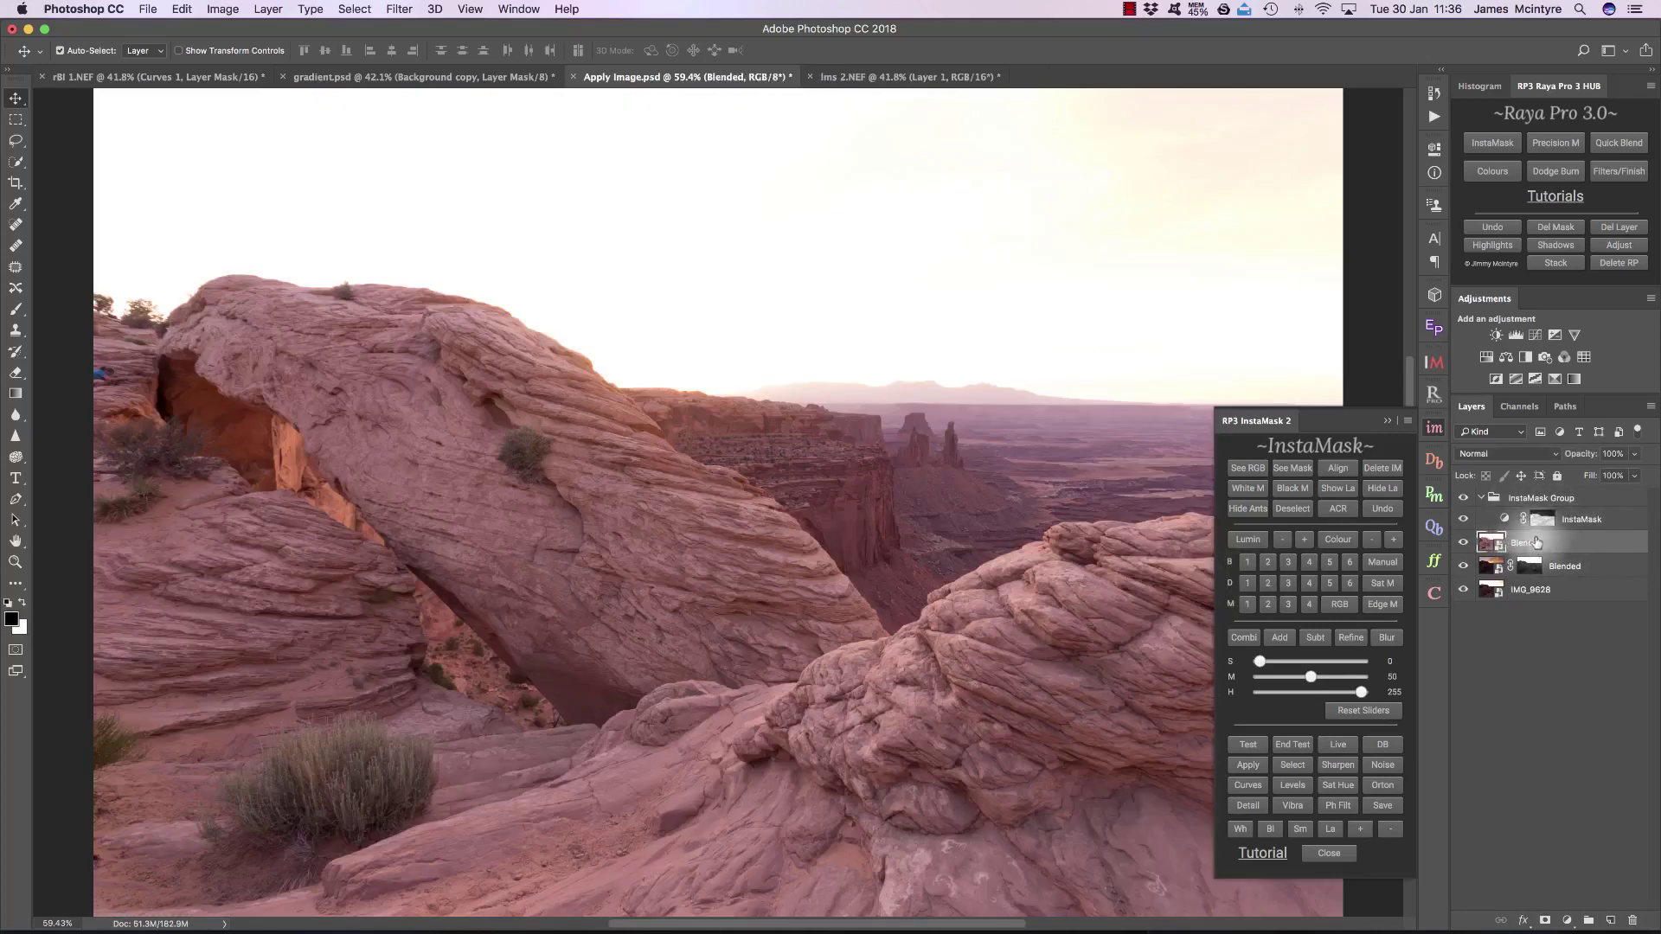
click(1272, 748)
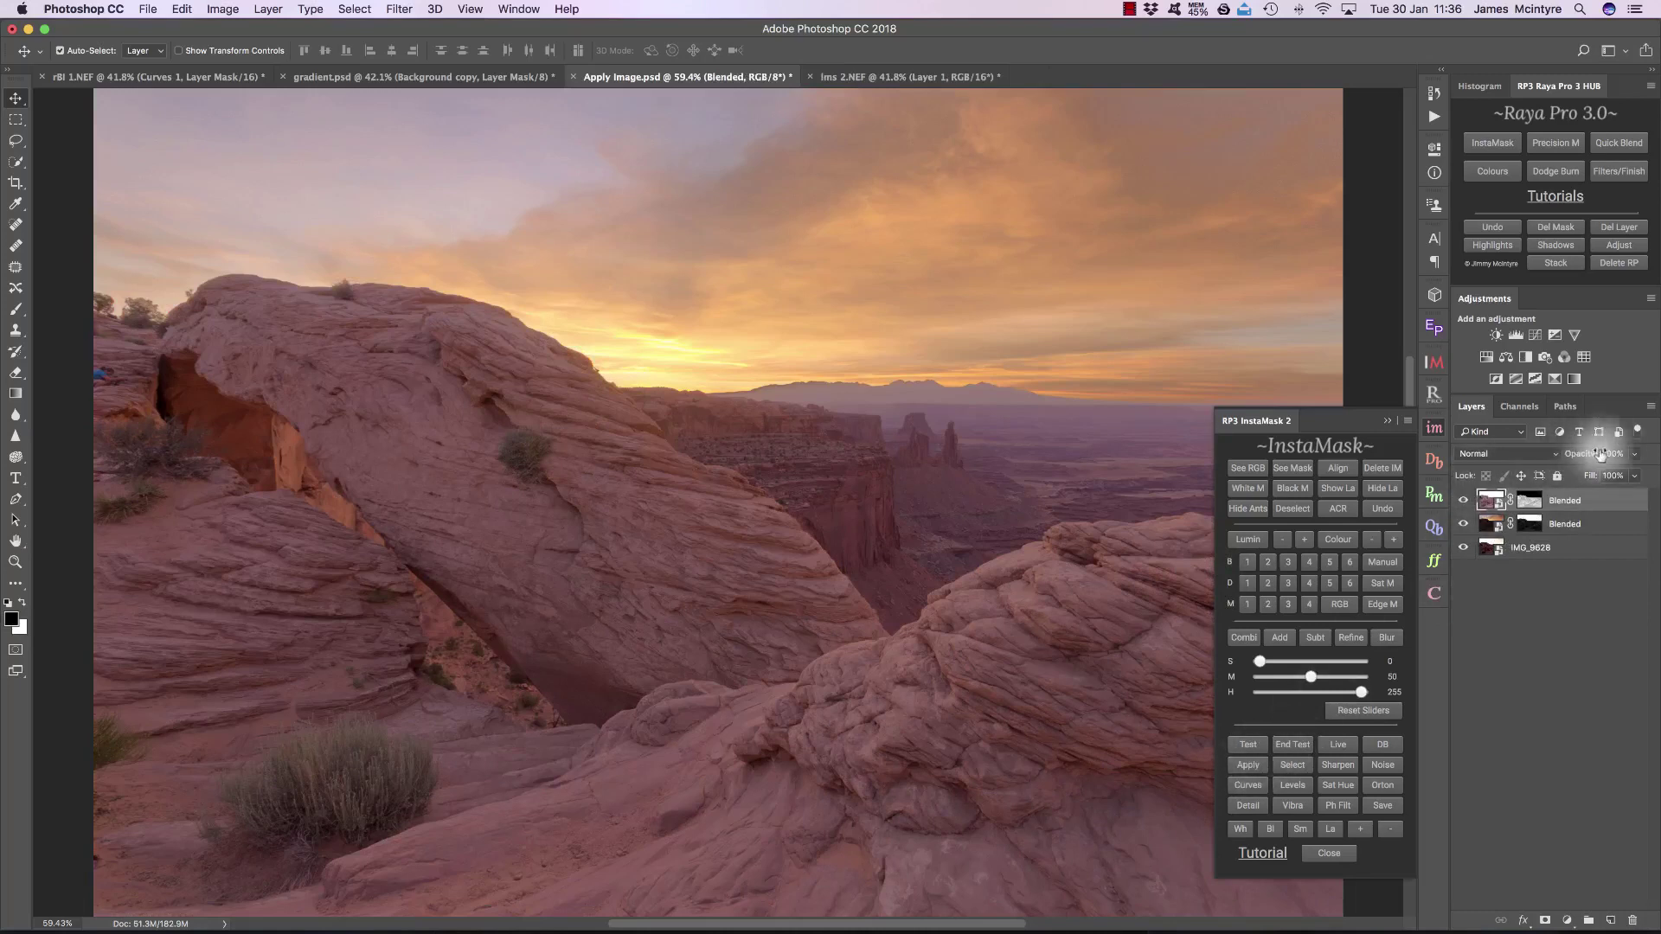
drag(1585, 454, 1528, 459)
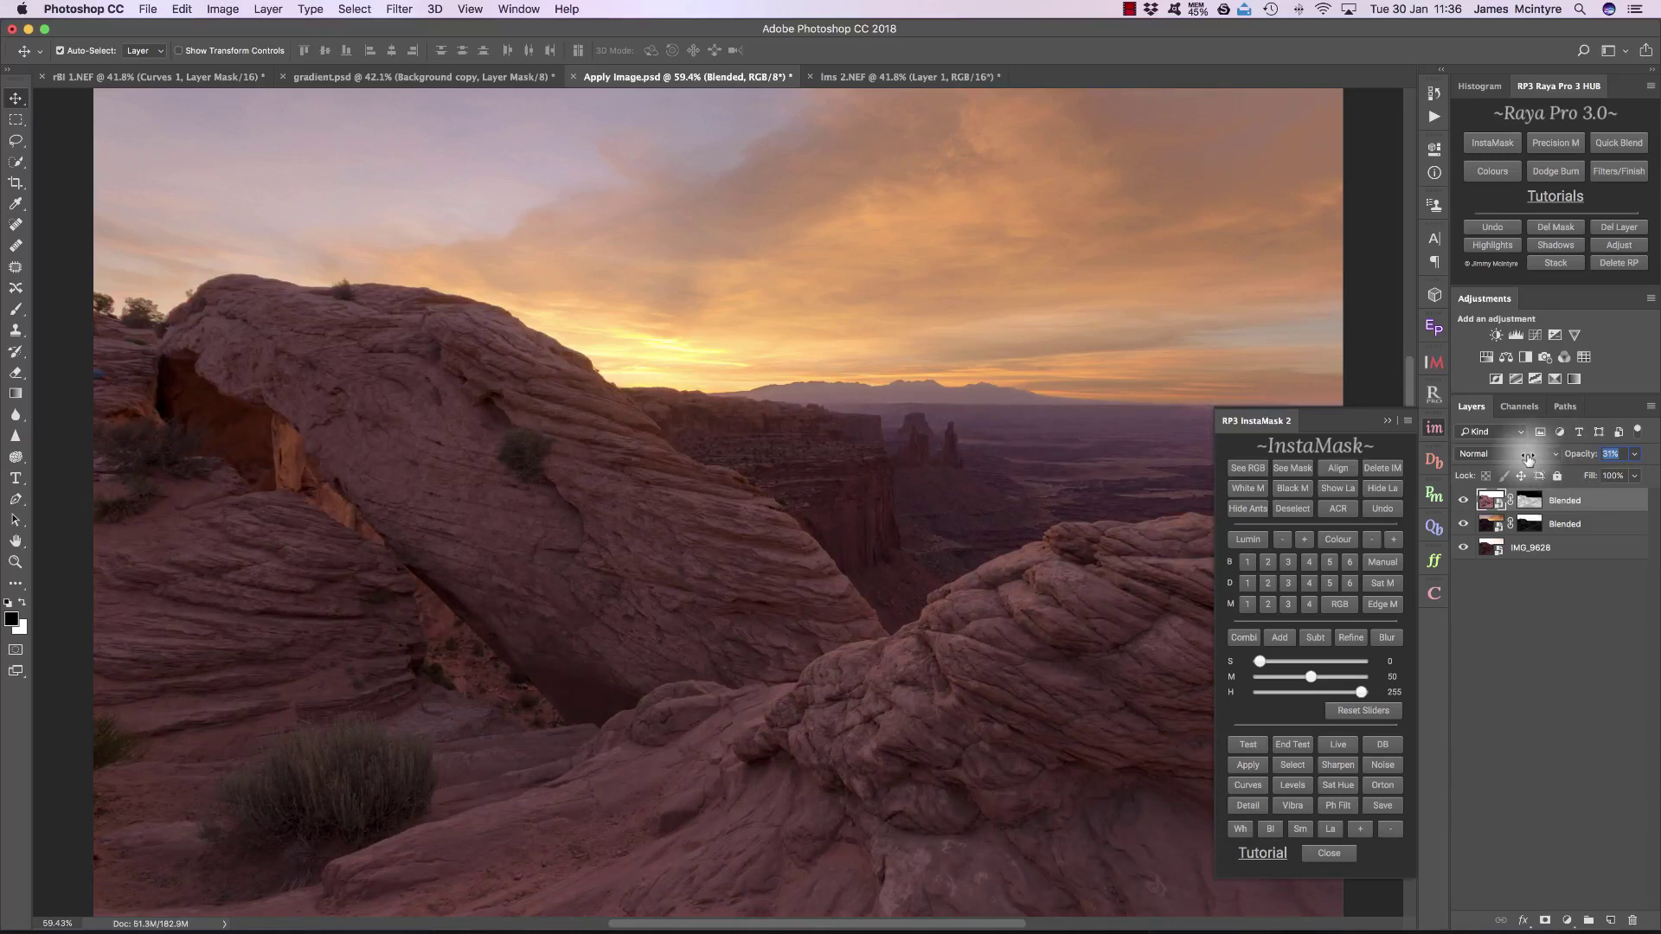
Step: Close InstaMask and toggle both Blended layers on and off to compare the canyon image
click(1391, 422)
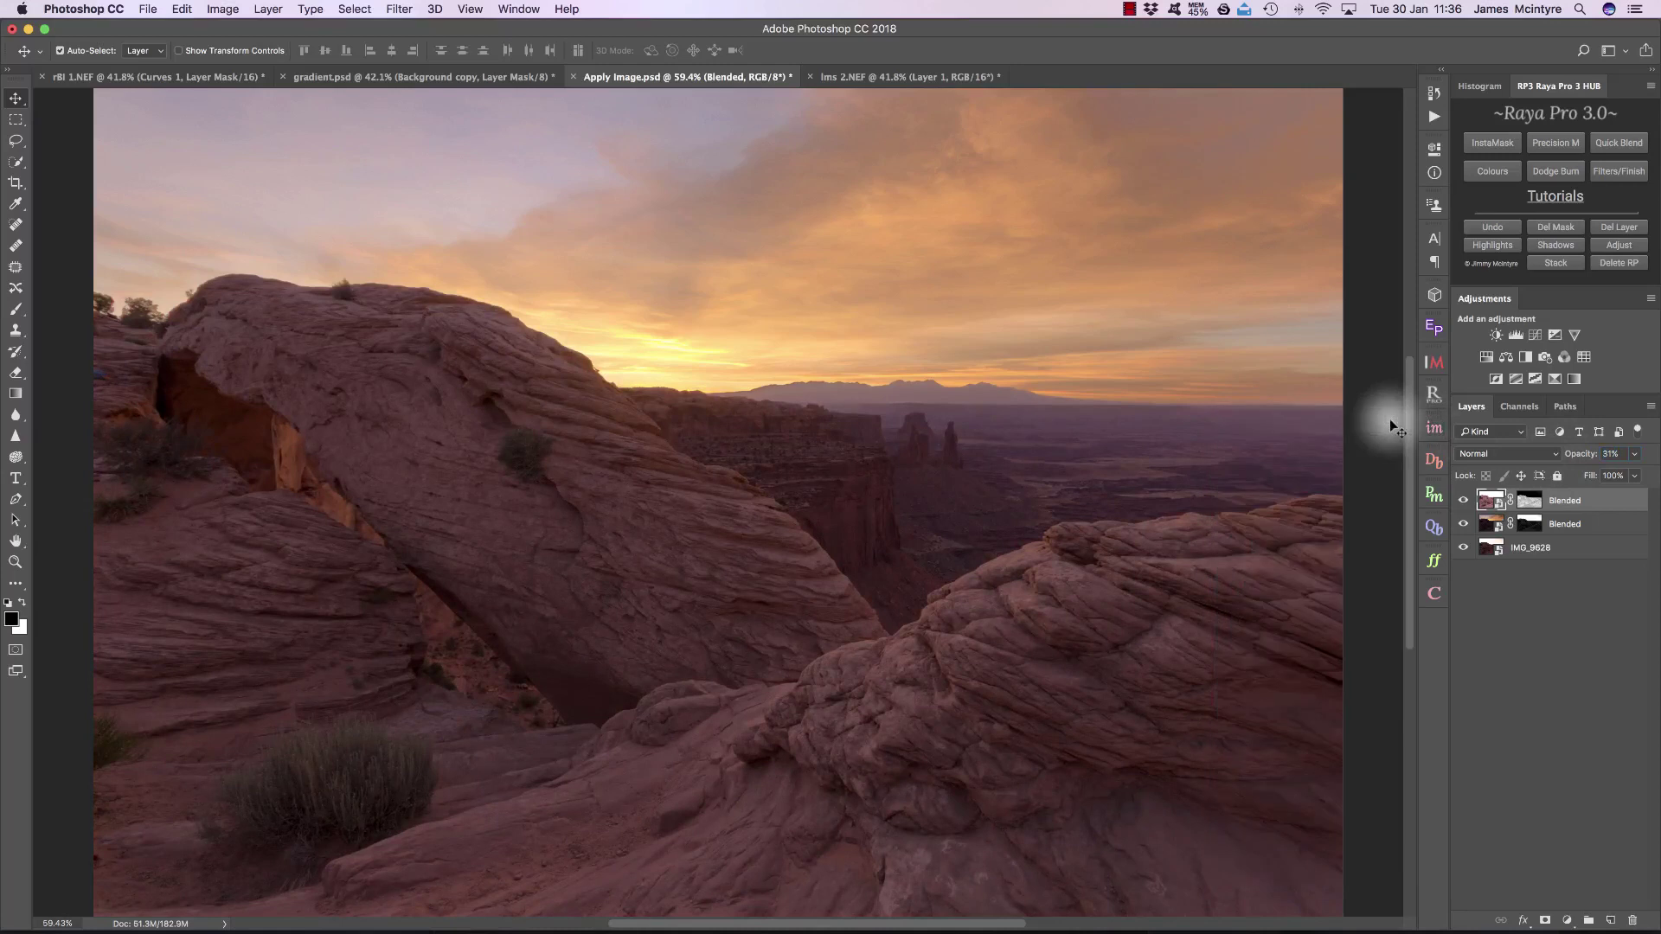
click(1463, 501)
click(1463, 501)
click(1463, 501)
click(1463, 501)
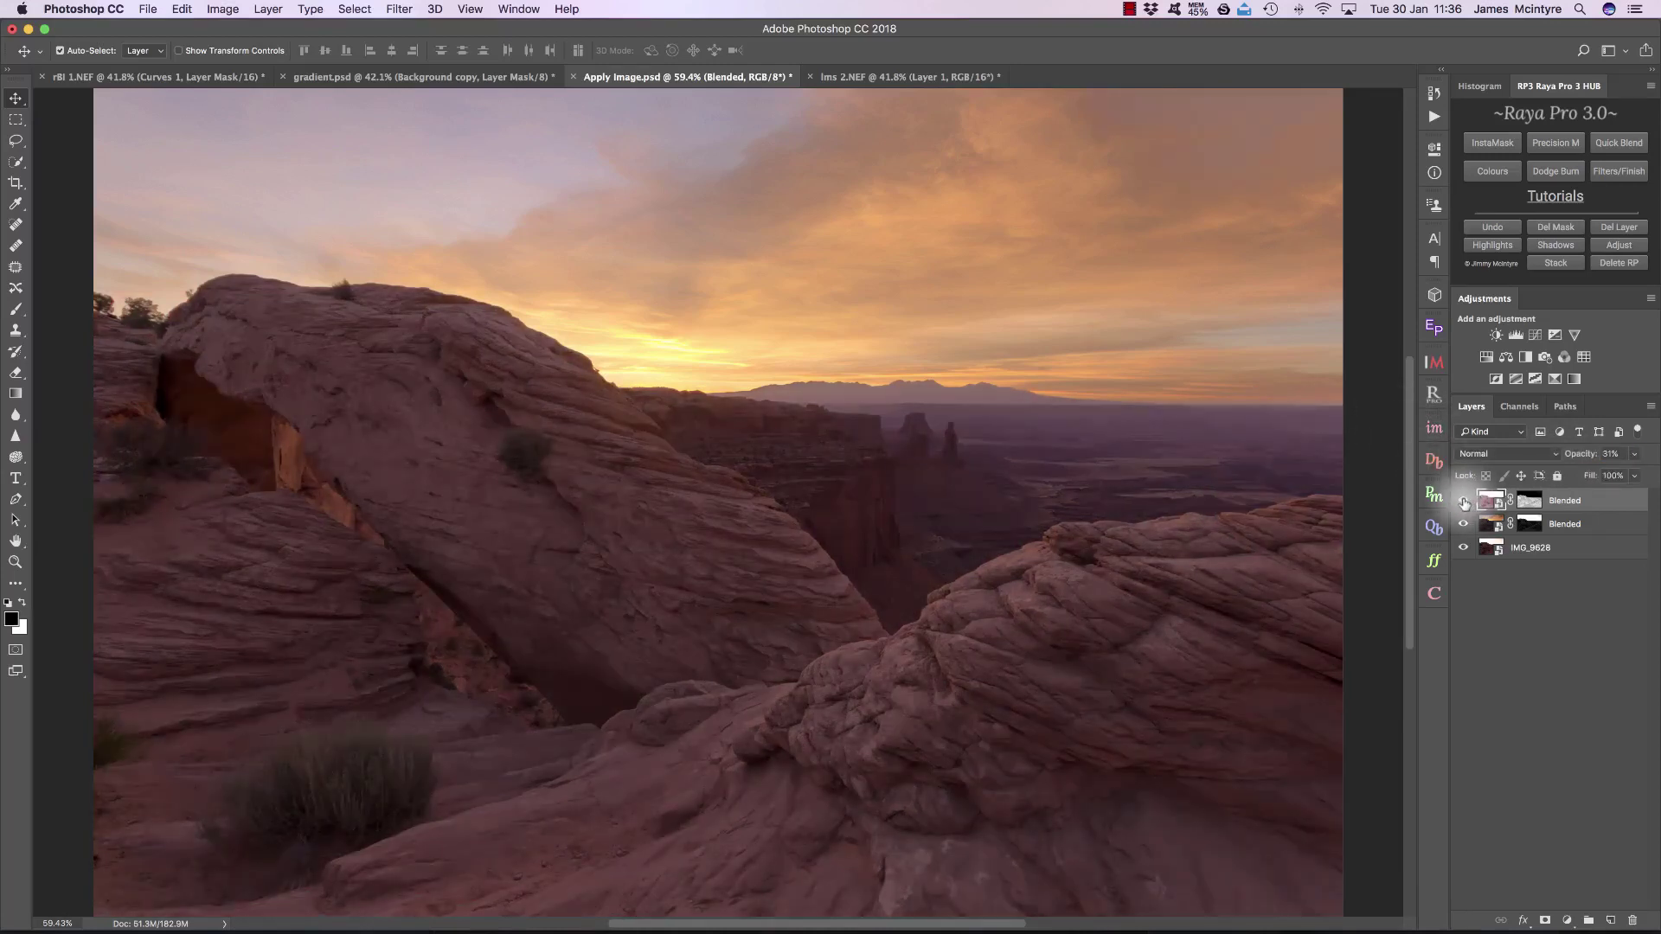
click(1463, 501)
click(1463, 501)
click(1463, 501)
click(1463, 501)
click(1463, 501)
click(1464, 501)
click(1463, 501)
click(1463, 501)
click(1463, 525)
click(1463, 501)
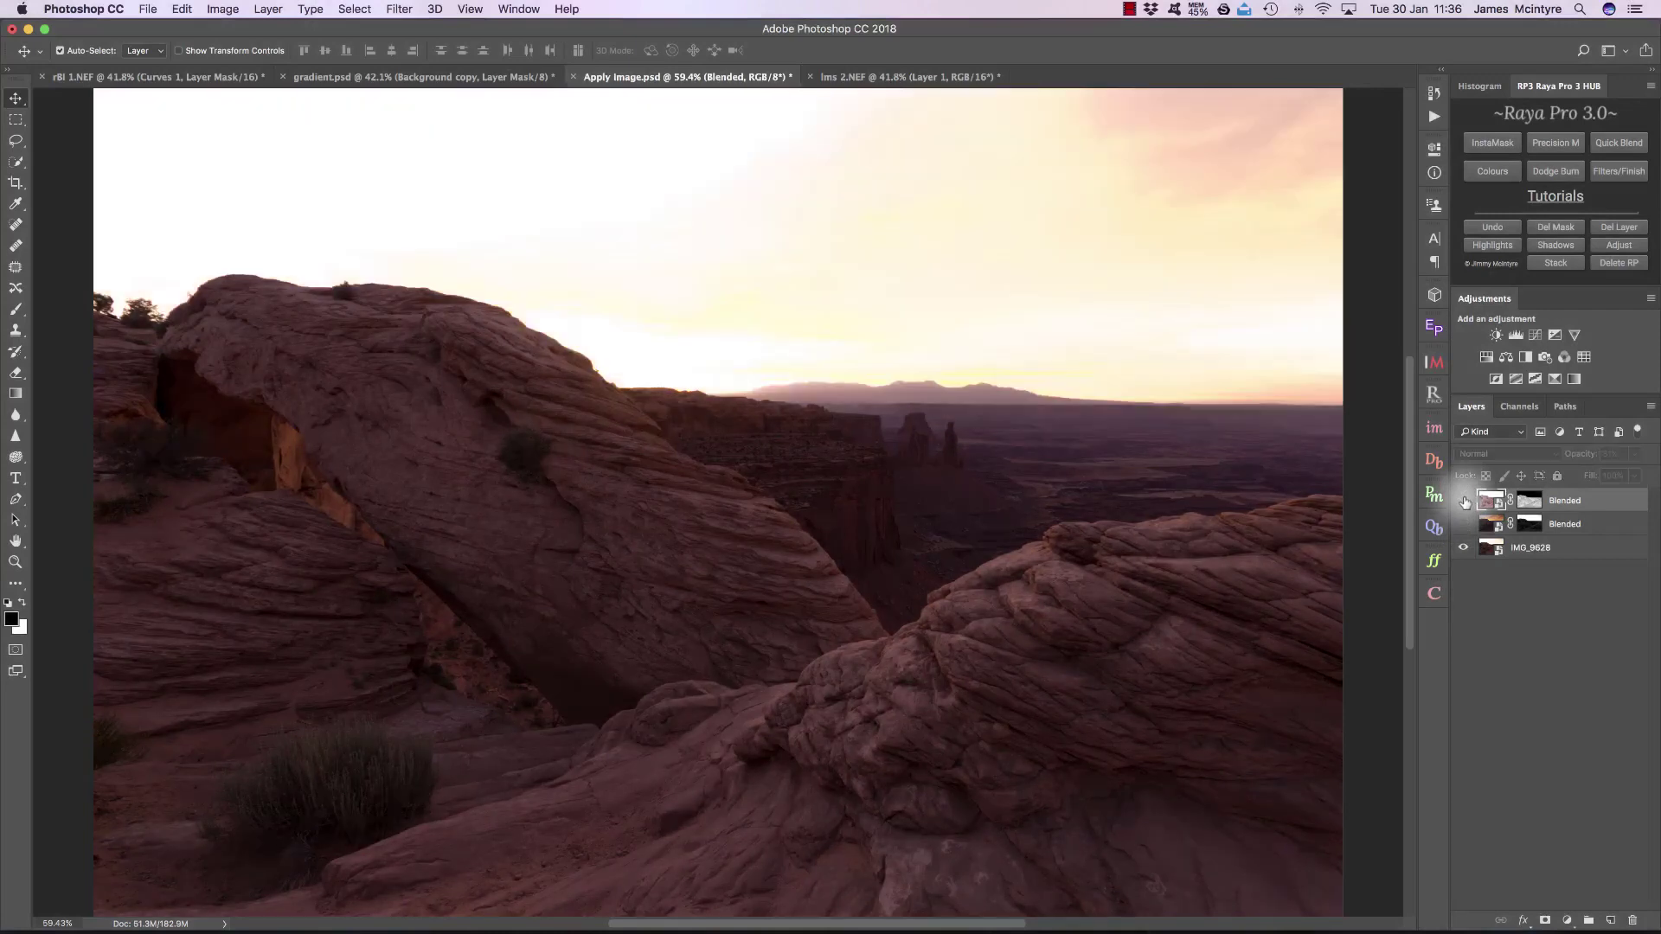
click(1463, 524)
click(1463, 501)
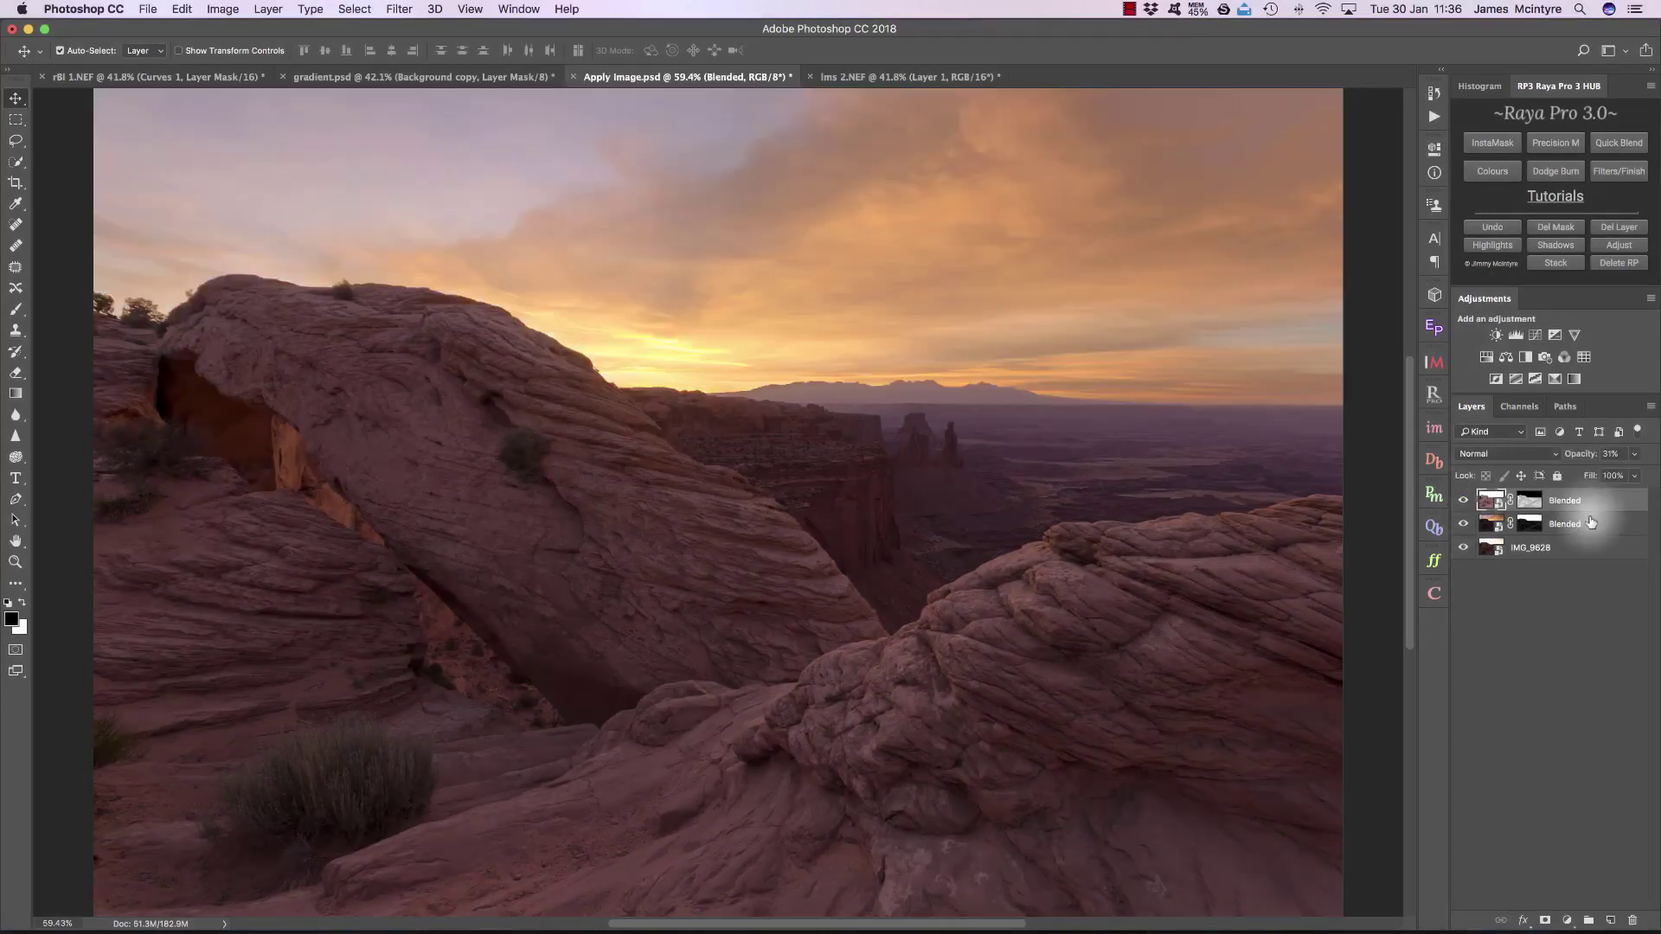
Step: In the mosque document, toggle Curves 1 off and on to check its effect
click(130, 77)
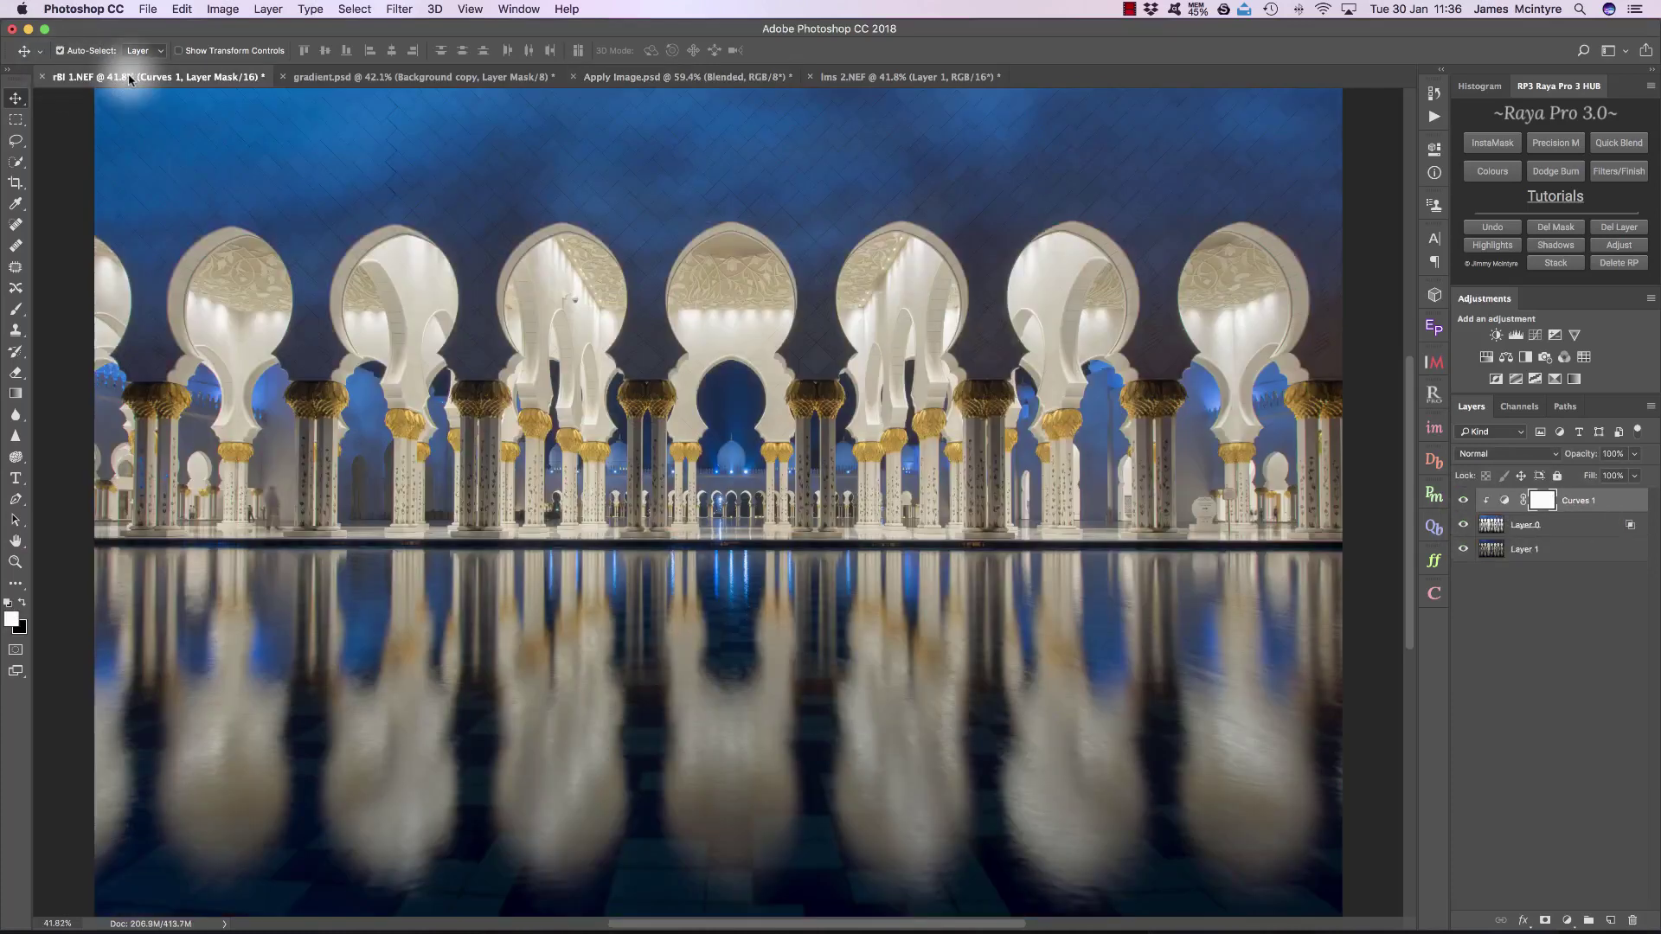
click(1463, 500)
click(1464, 501)
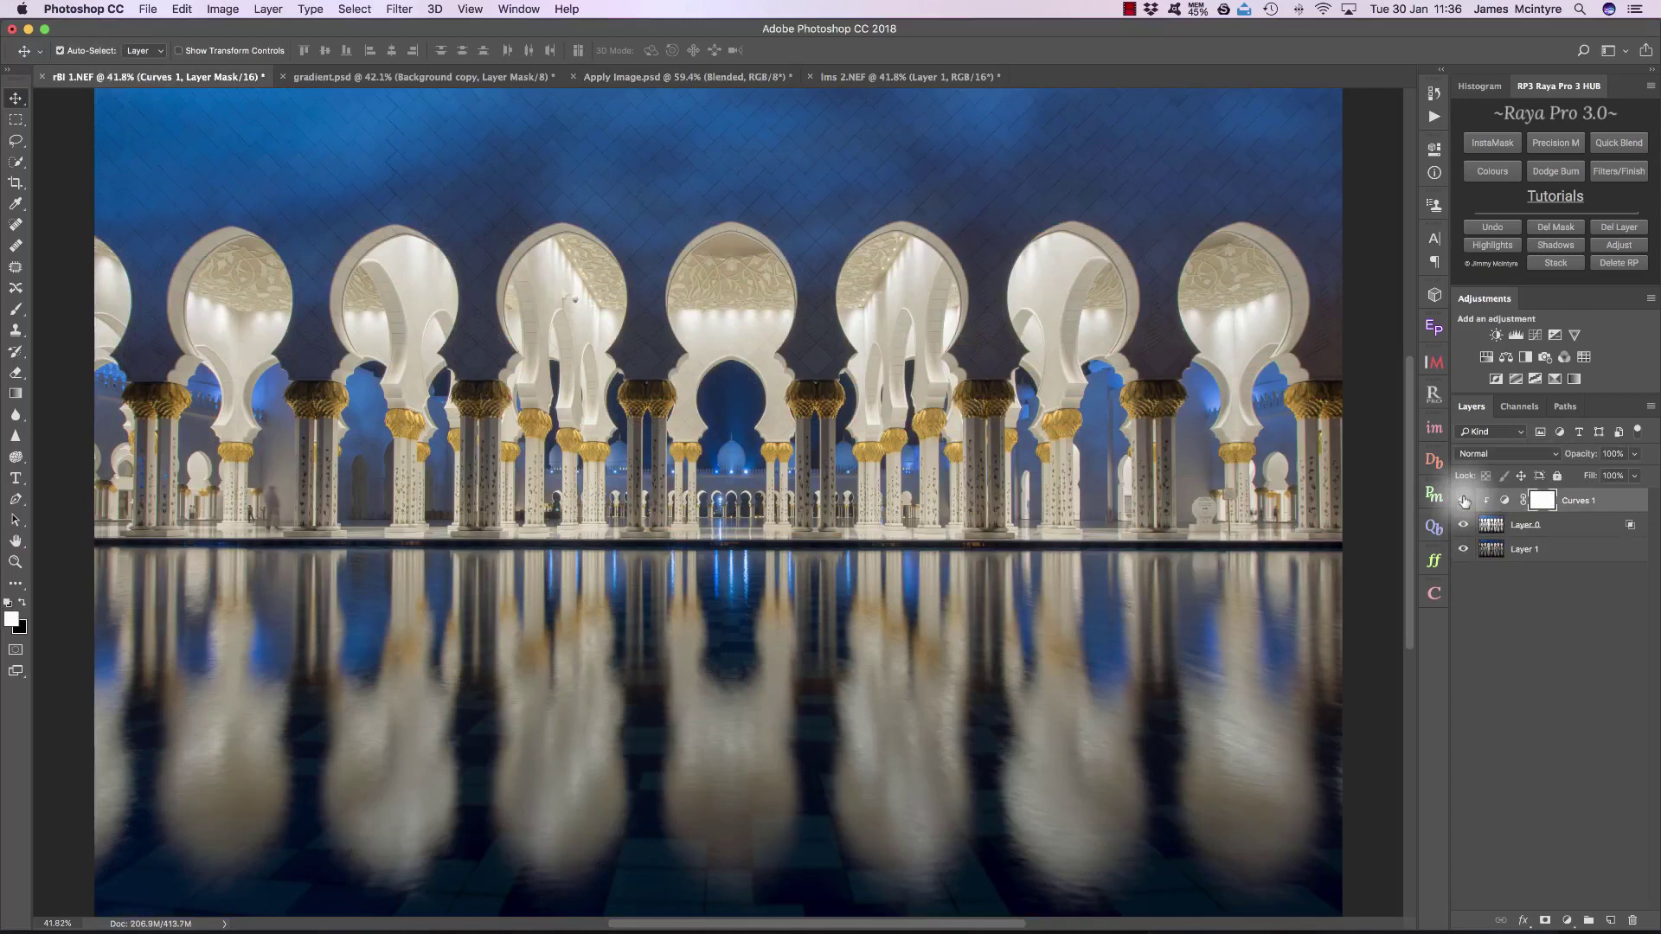
Step: Back in Apply Image.psd, set the middle Blended layer's opacity to 100%
click(684, 77)
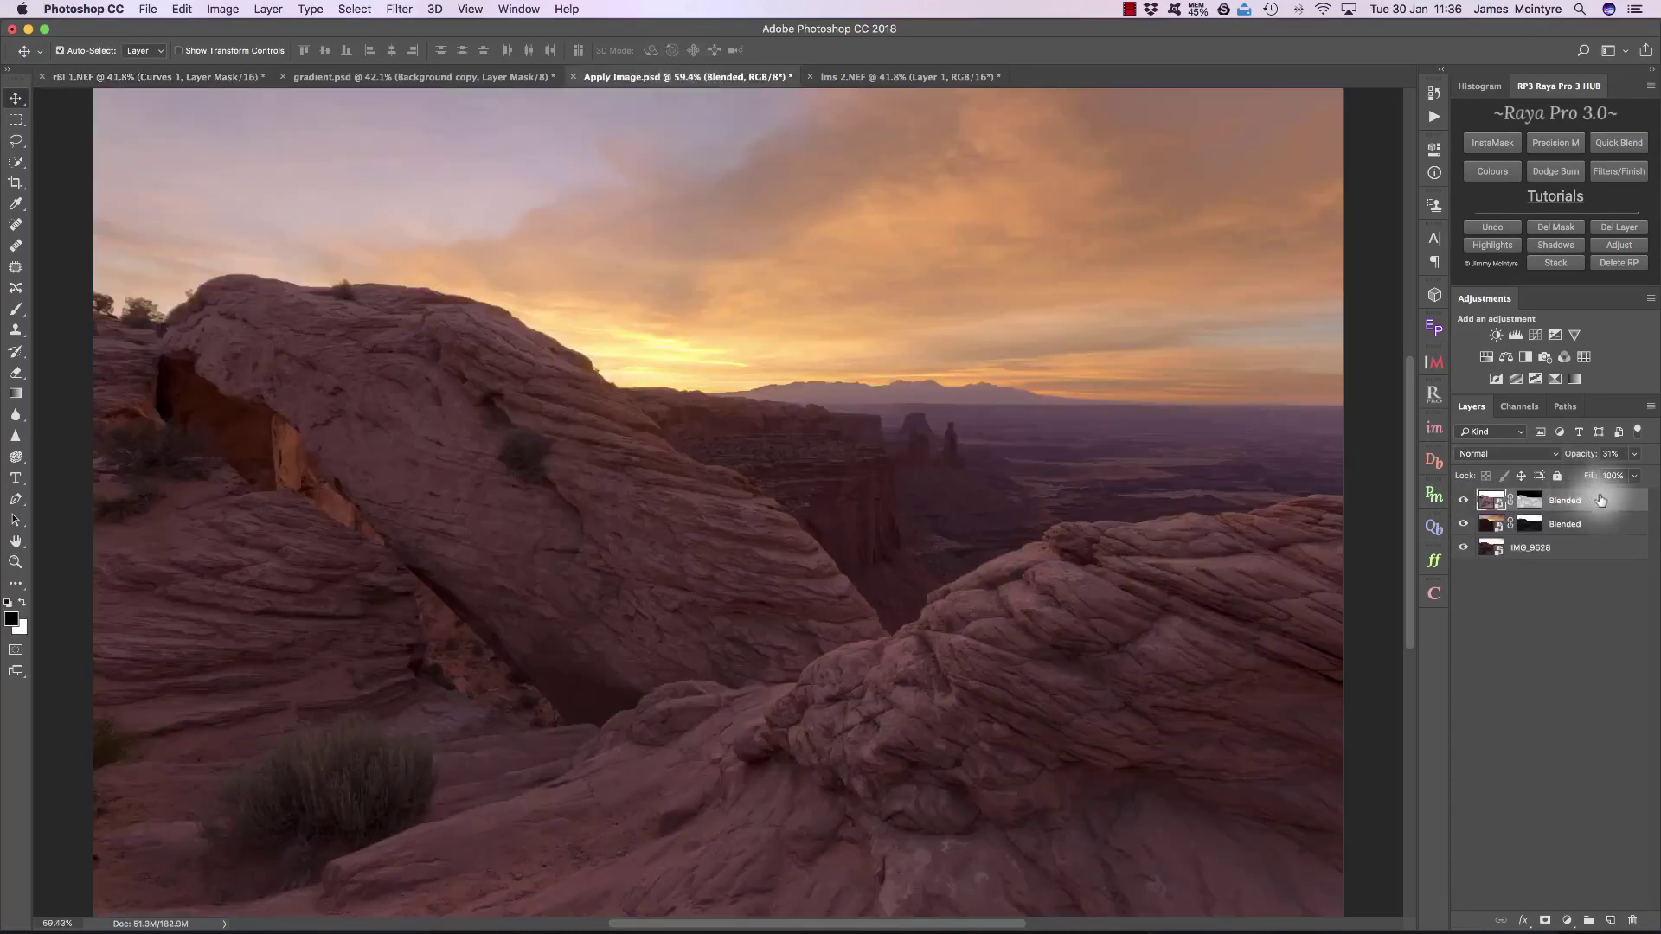
click(1570, 523)
drag(1634, 453, 1648, 457)
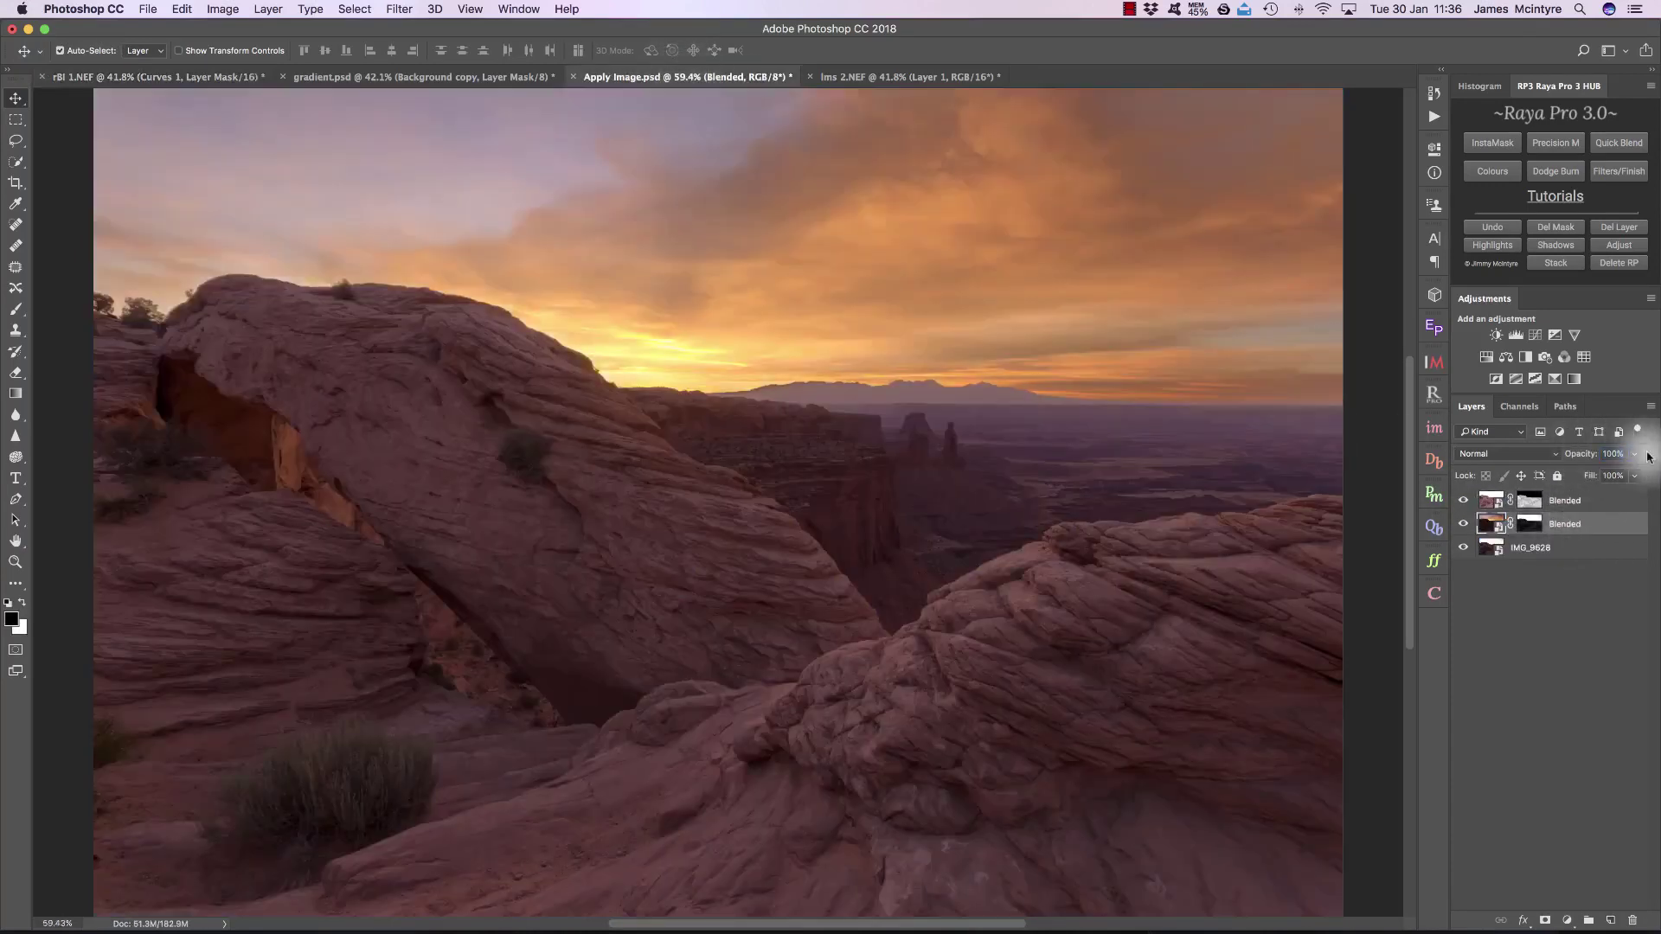
Step: Add a Curves adjustment with an S-curve that lifts highlights and deepens shadows
click(1536, 337)
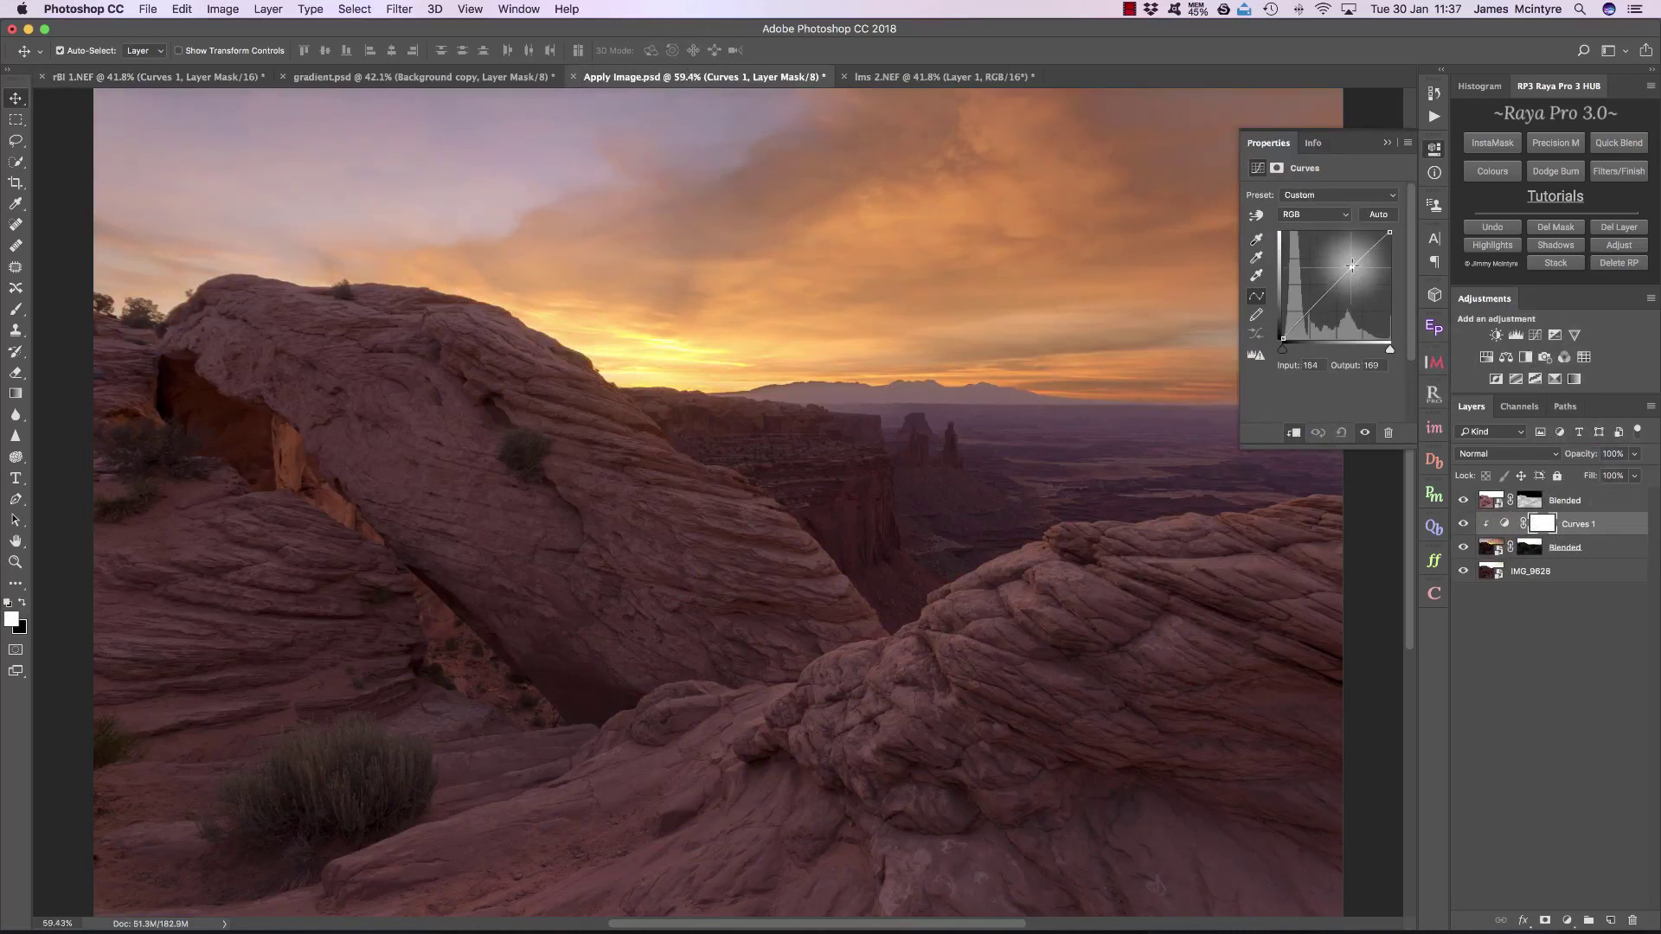
drag(1355, 268, 1355, 257)
drag(1301, 318, 1299, 323)
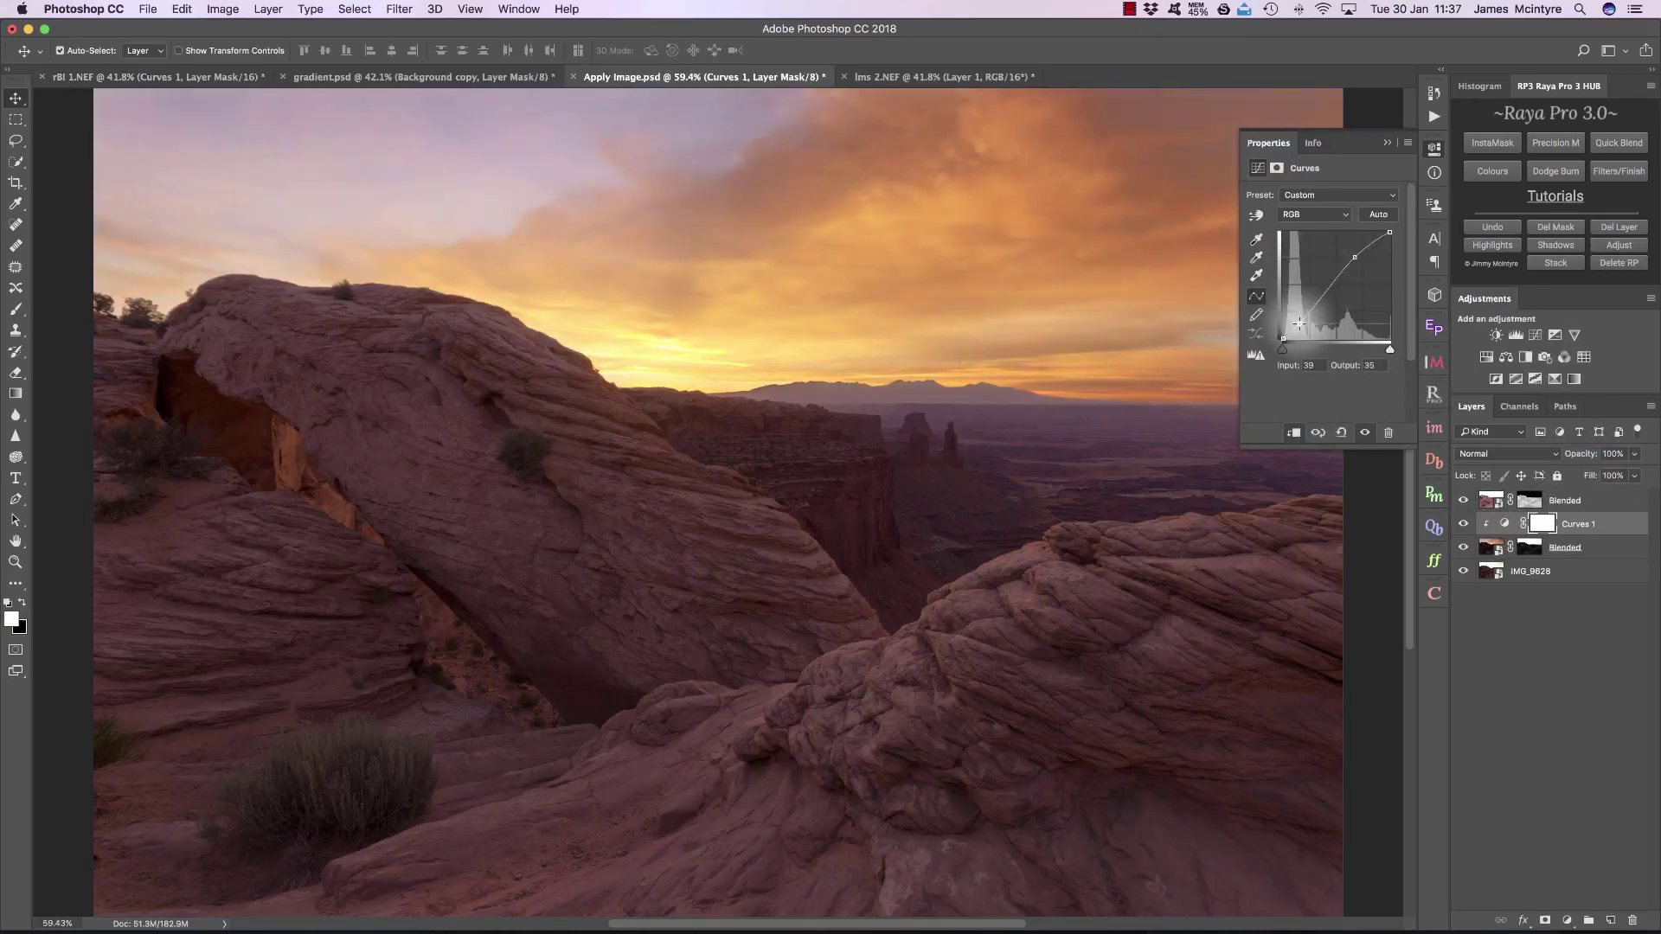
drag(1354, 257, 1363, 240)
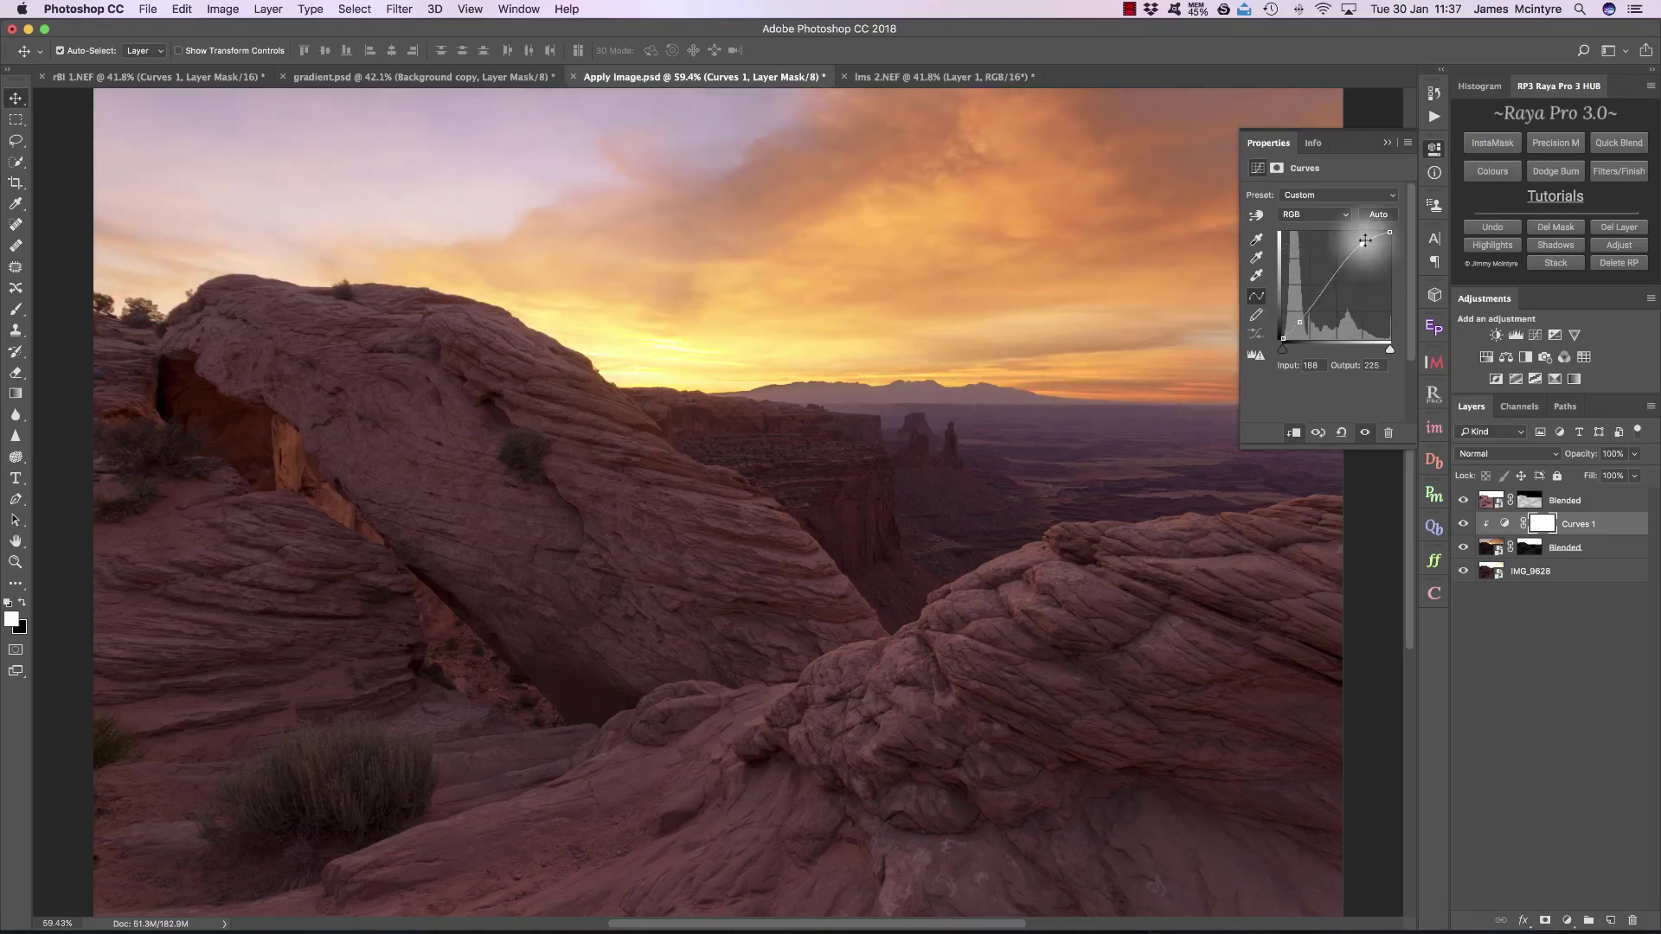
click(1389, 144)
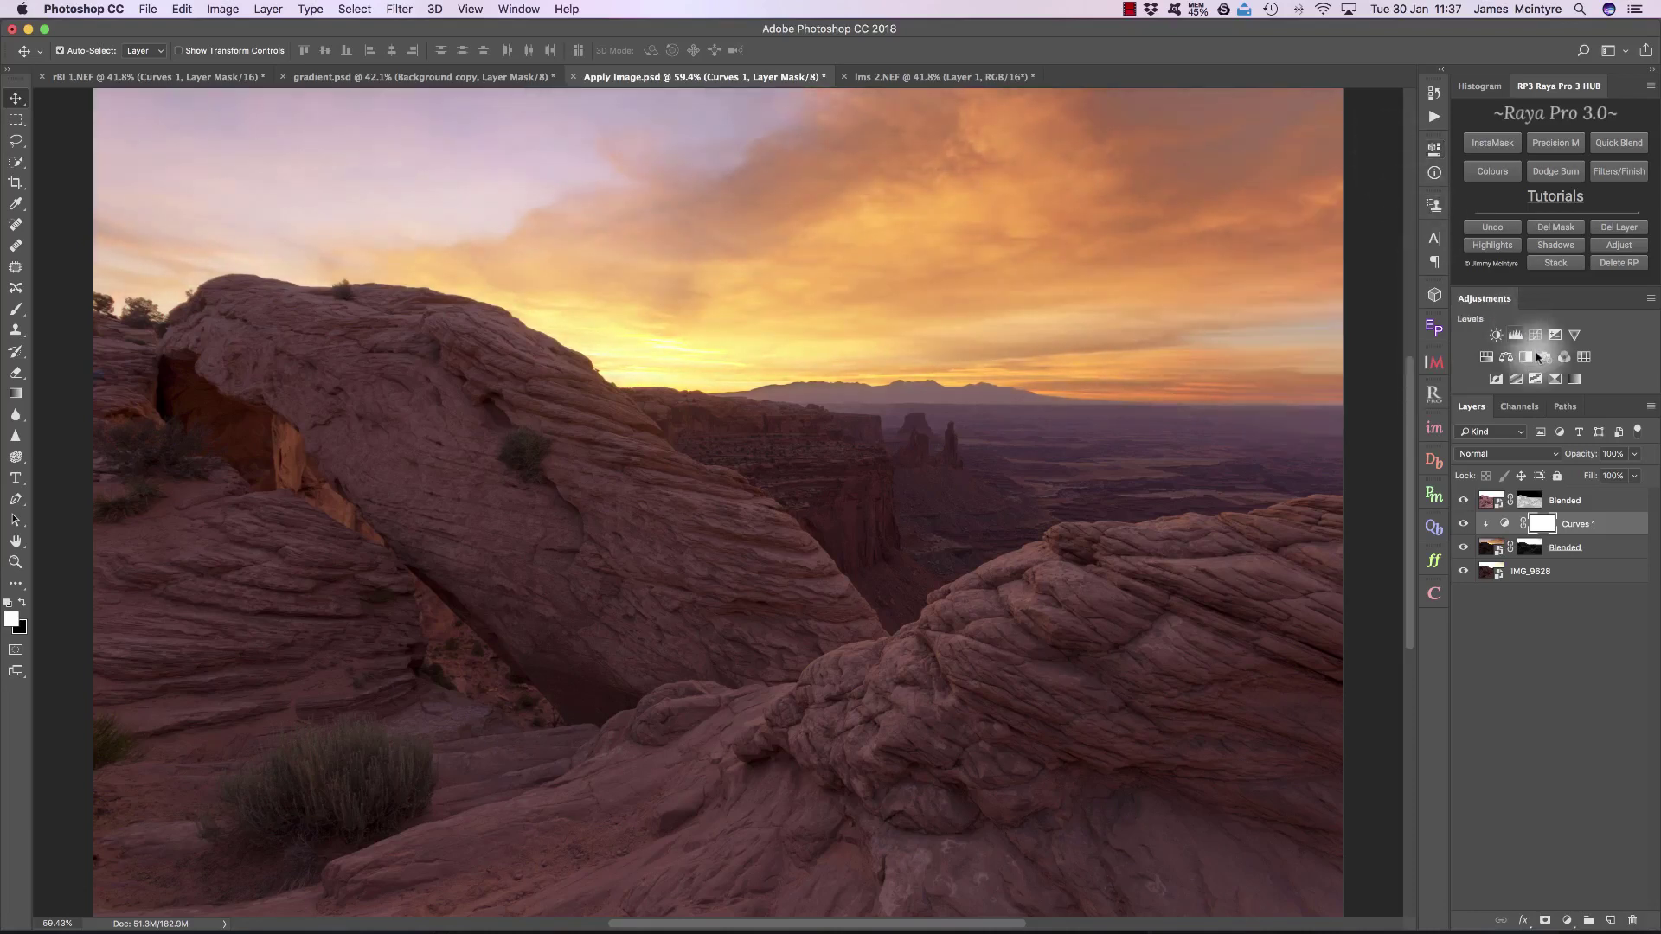
Step: Add a Violet Photo Filter clipped to the layer below, toggling it to compare
click(1546, 359)
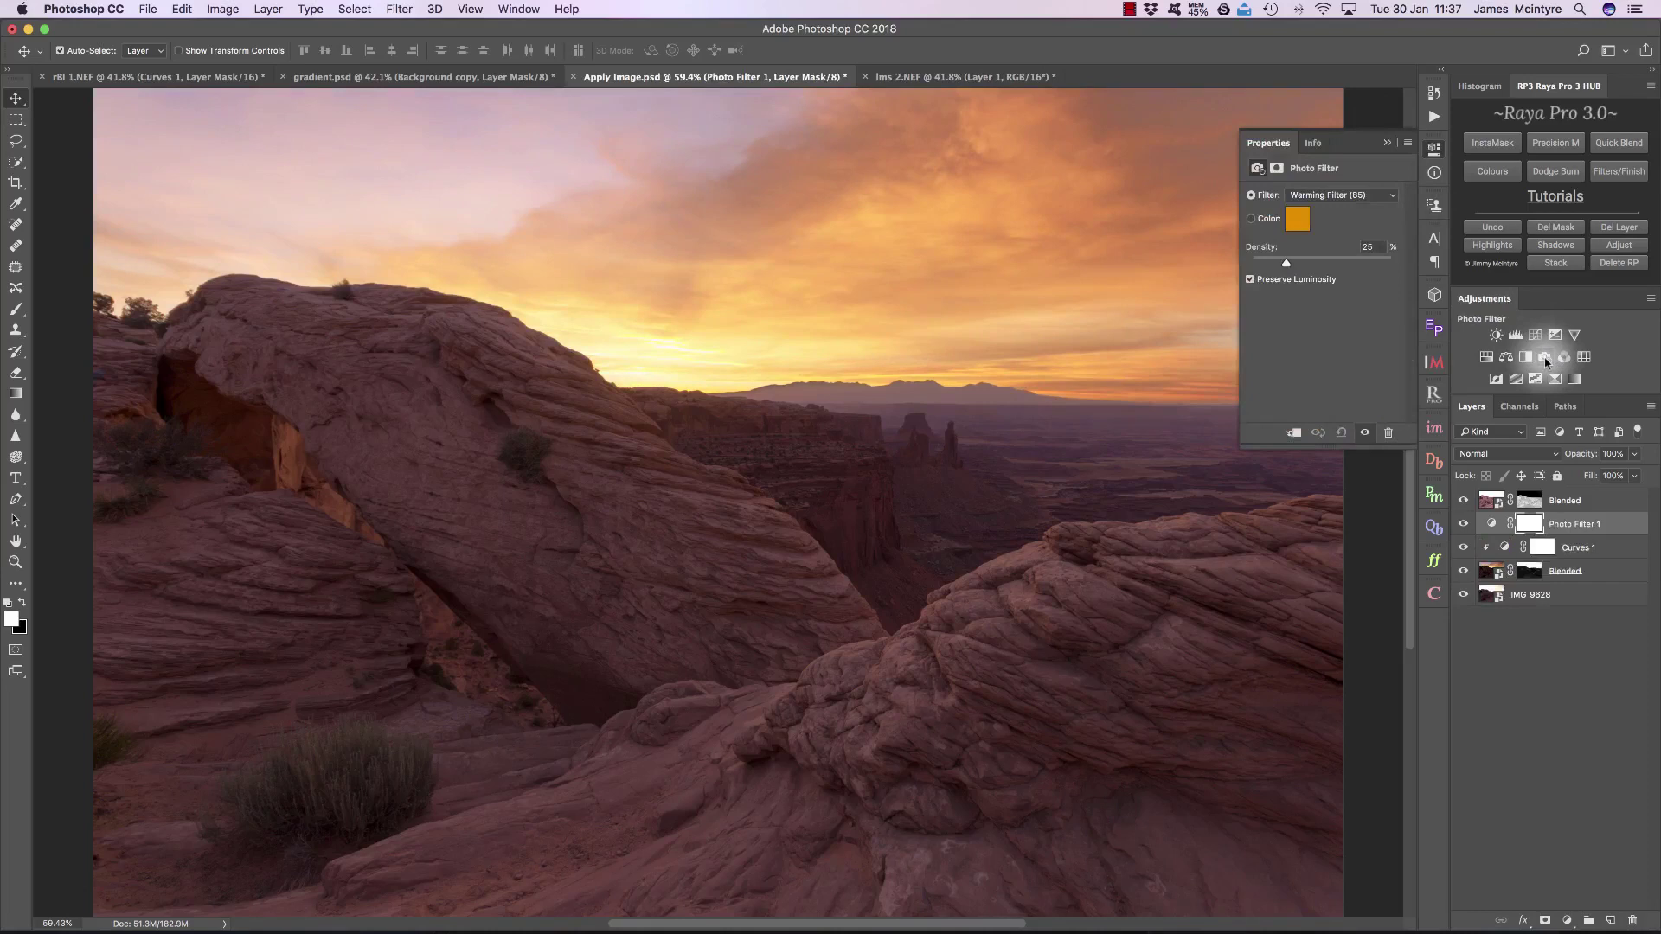
click(1346, 194)
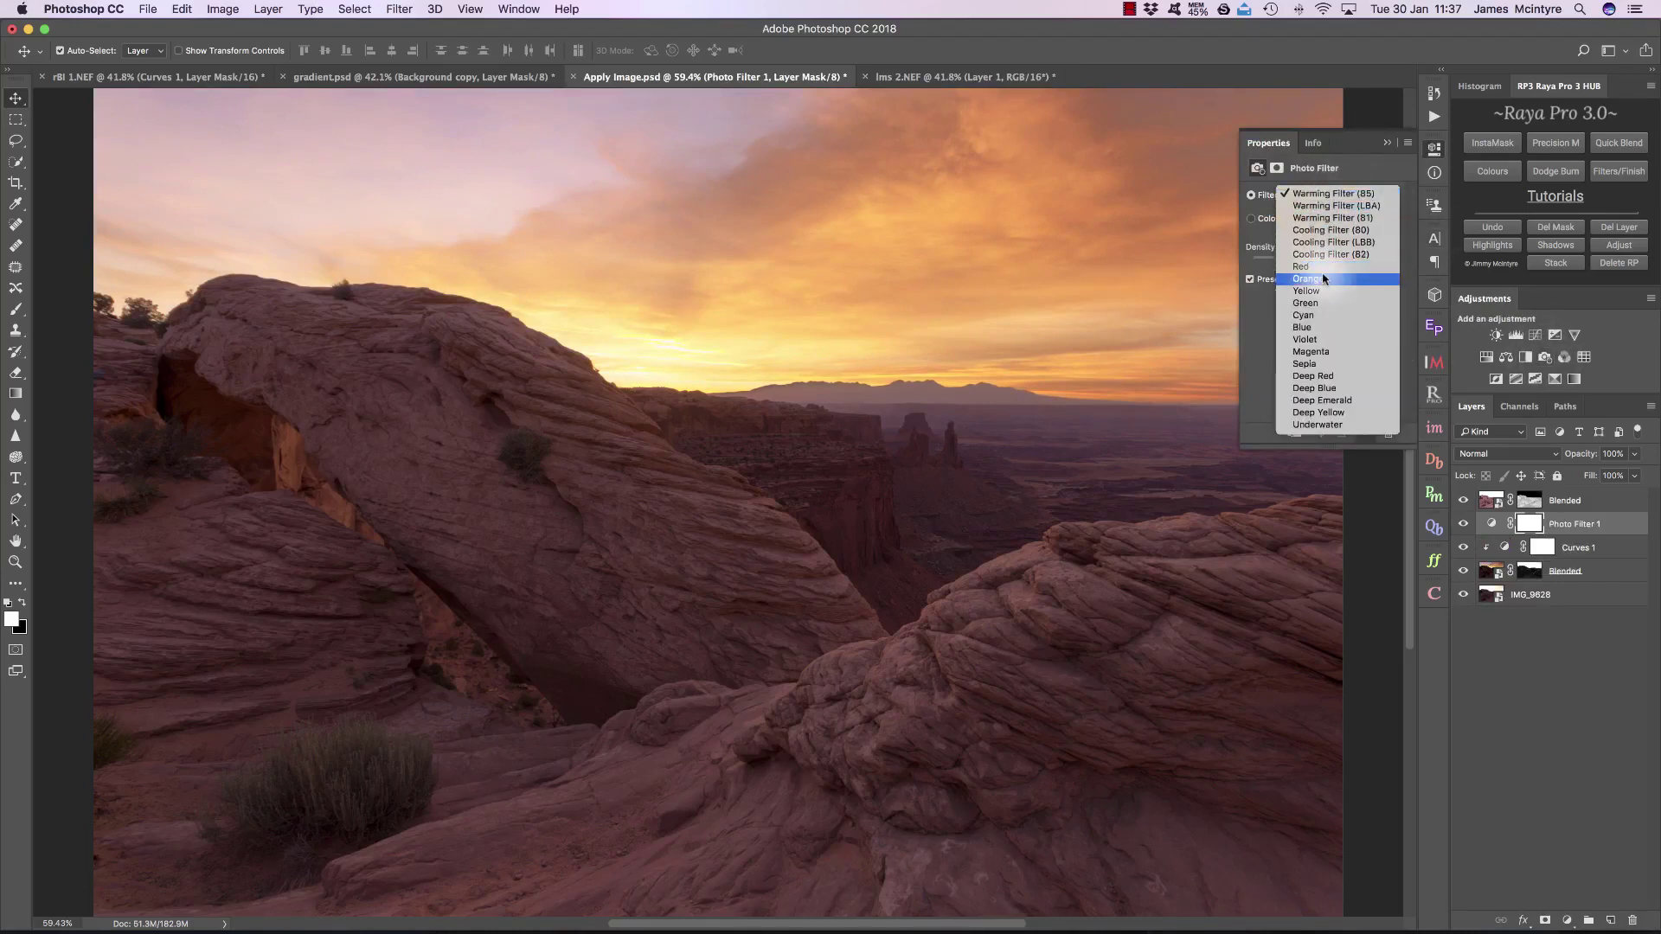
click(1315, 339)
click(1294, 433)
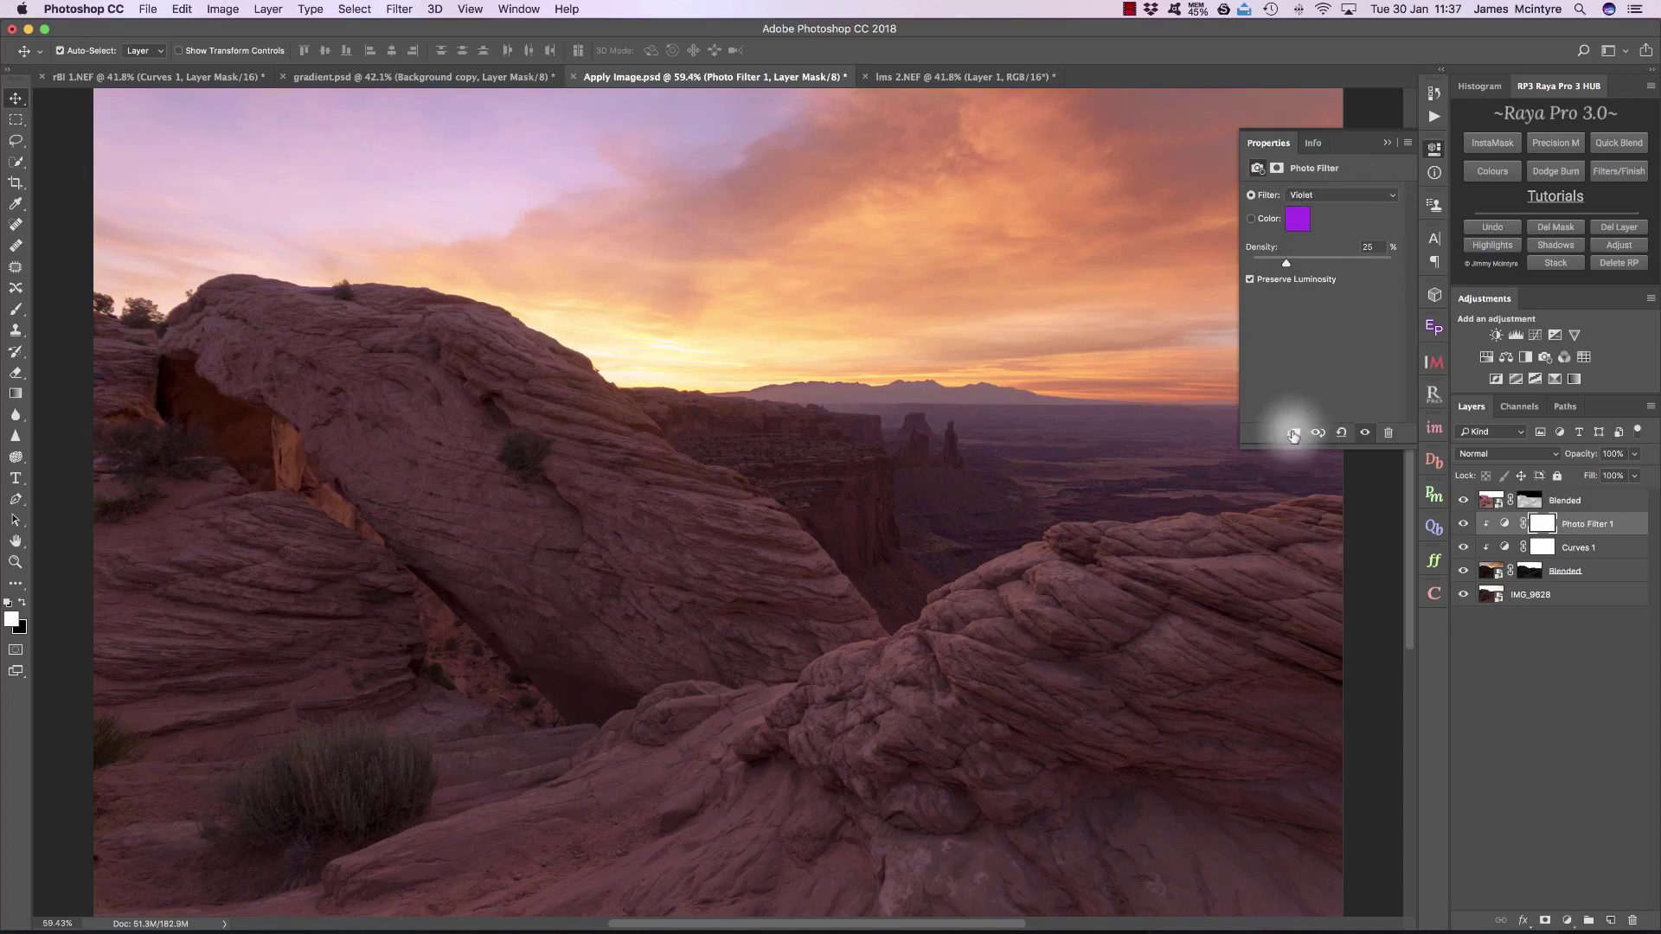
click(1464, 524)
click(1464, 524)
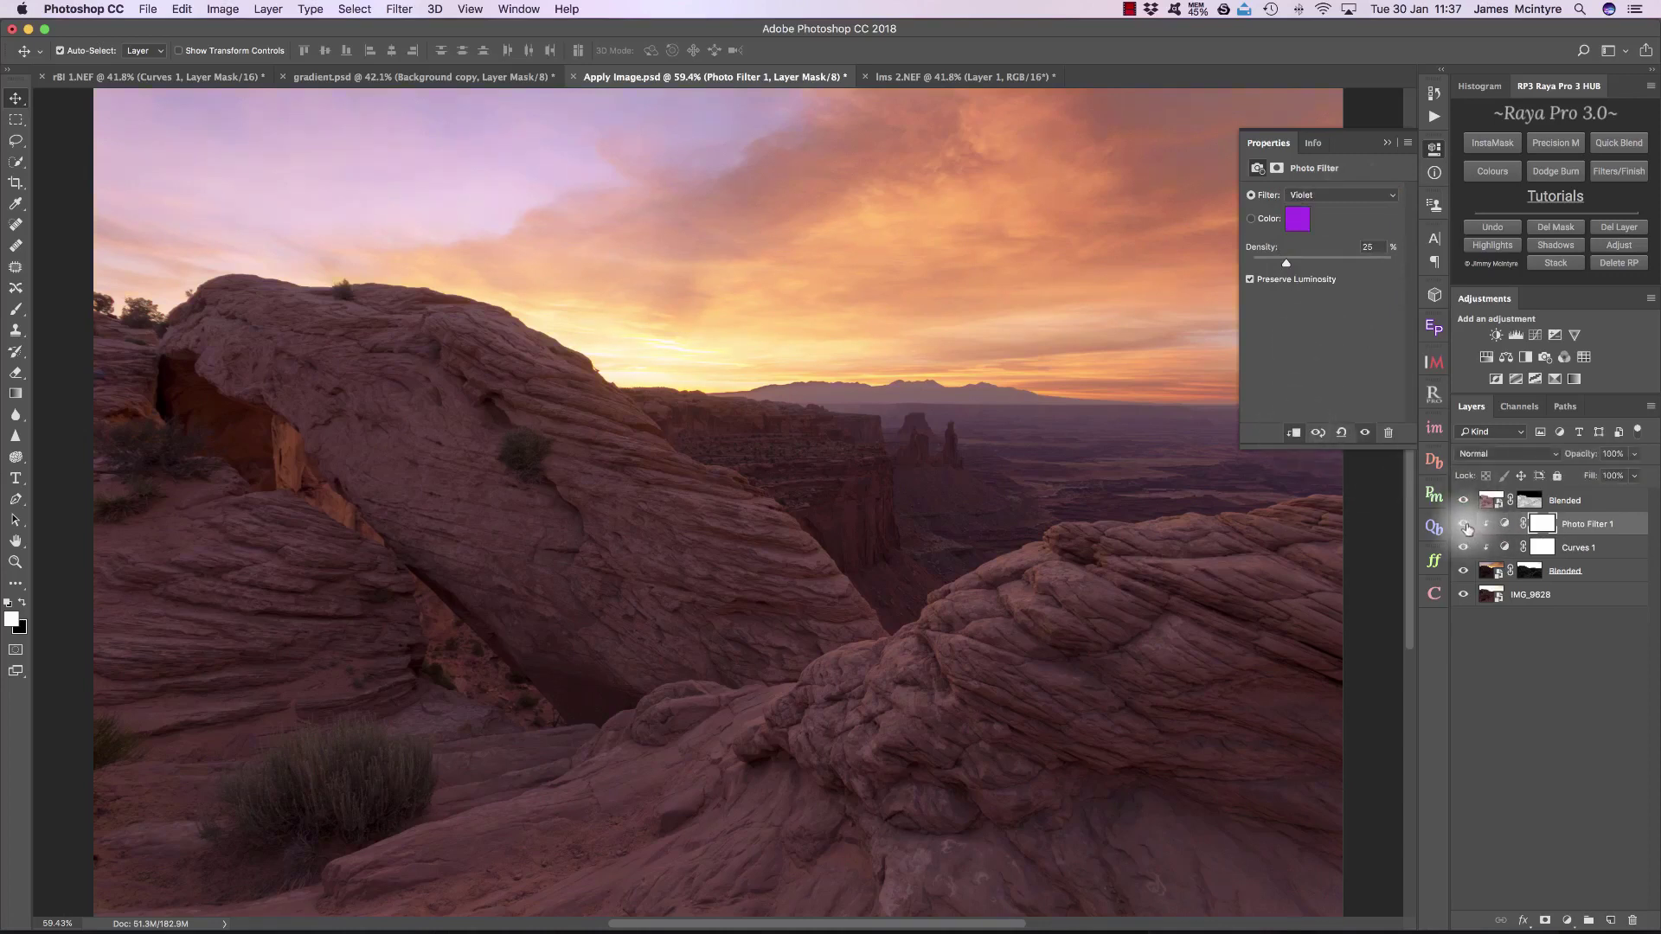
click(1387, 143)
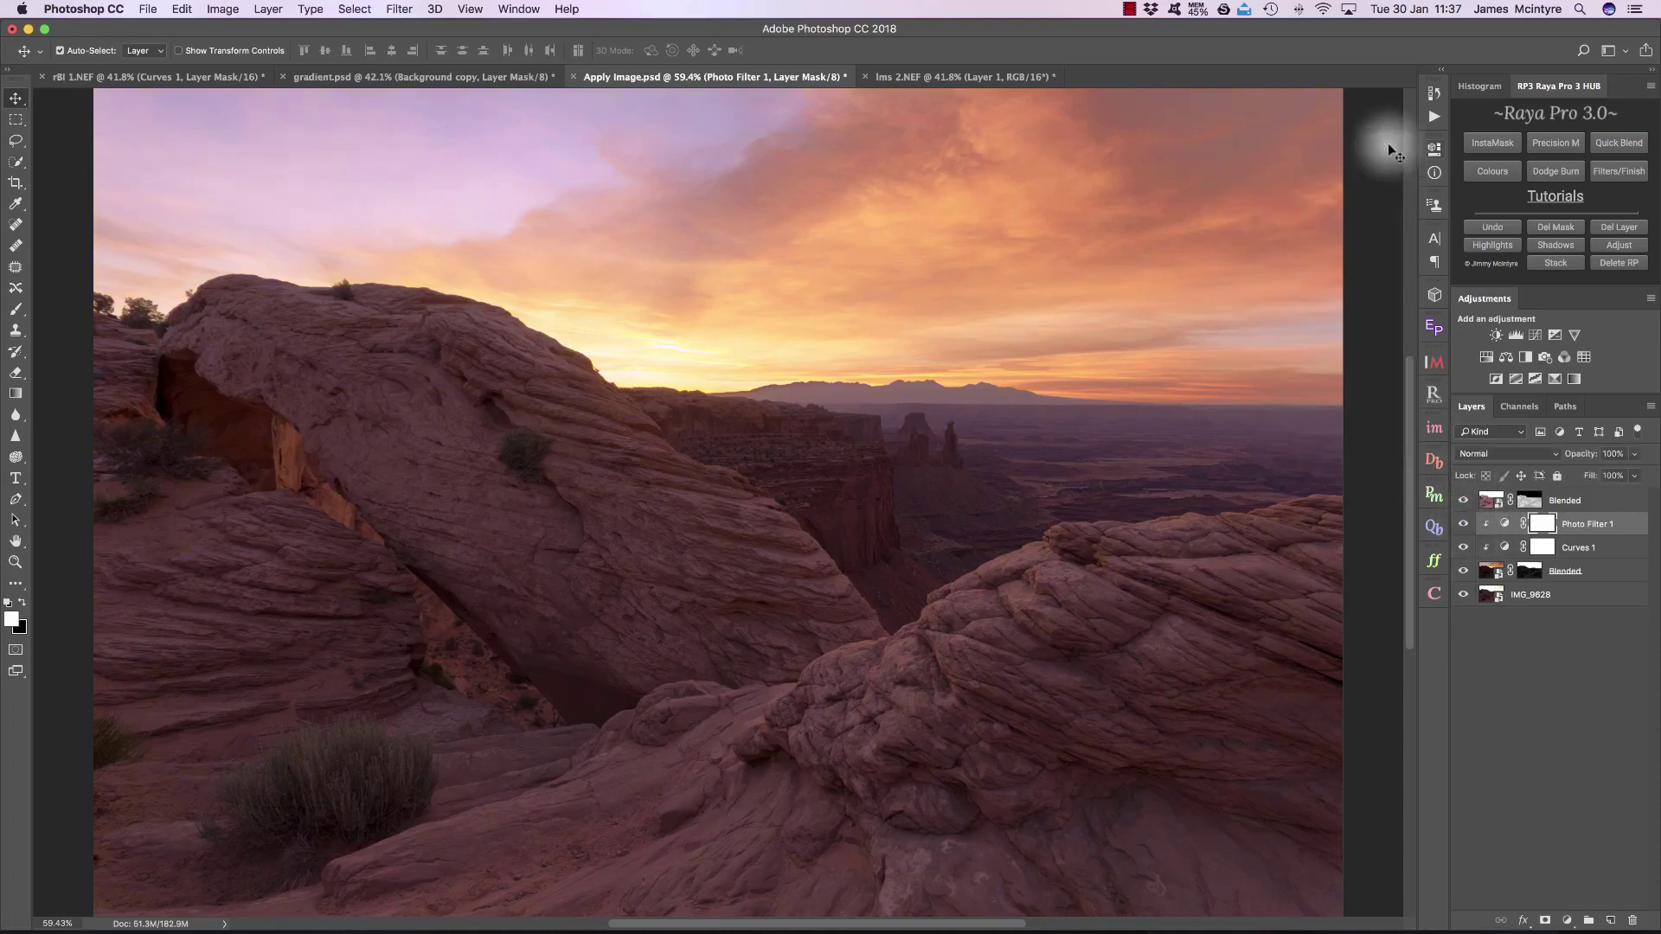
click(1463, 525)
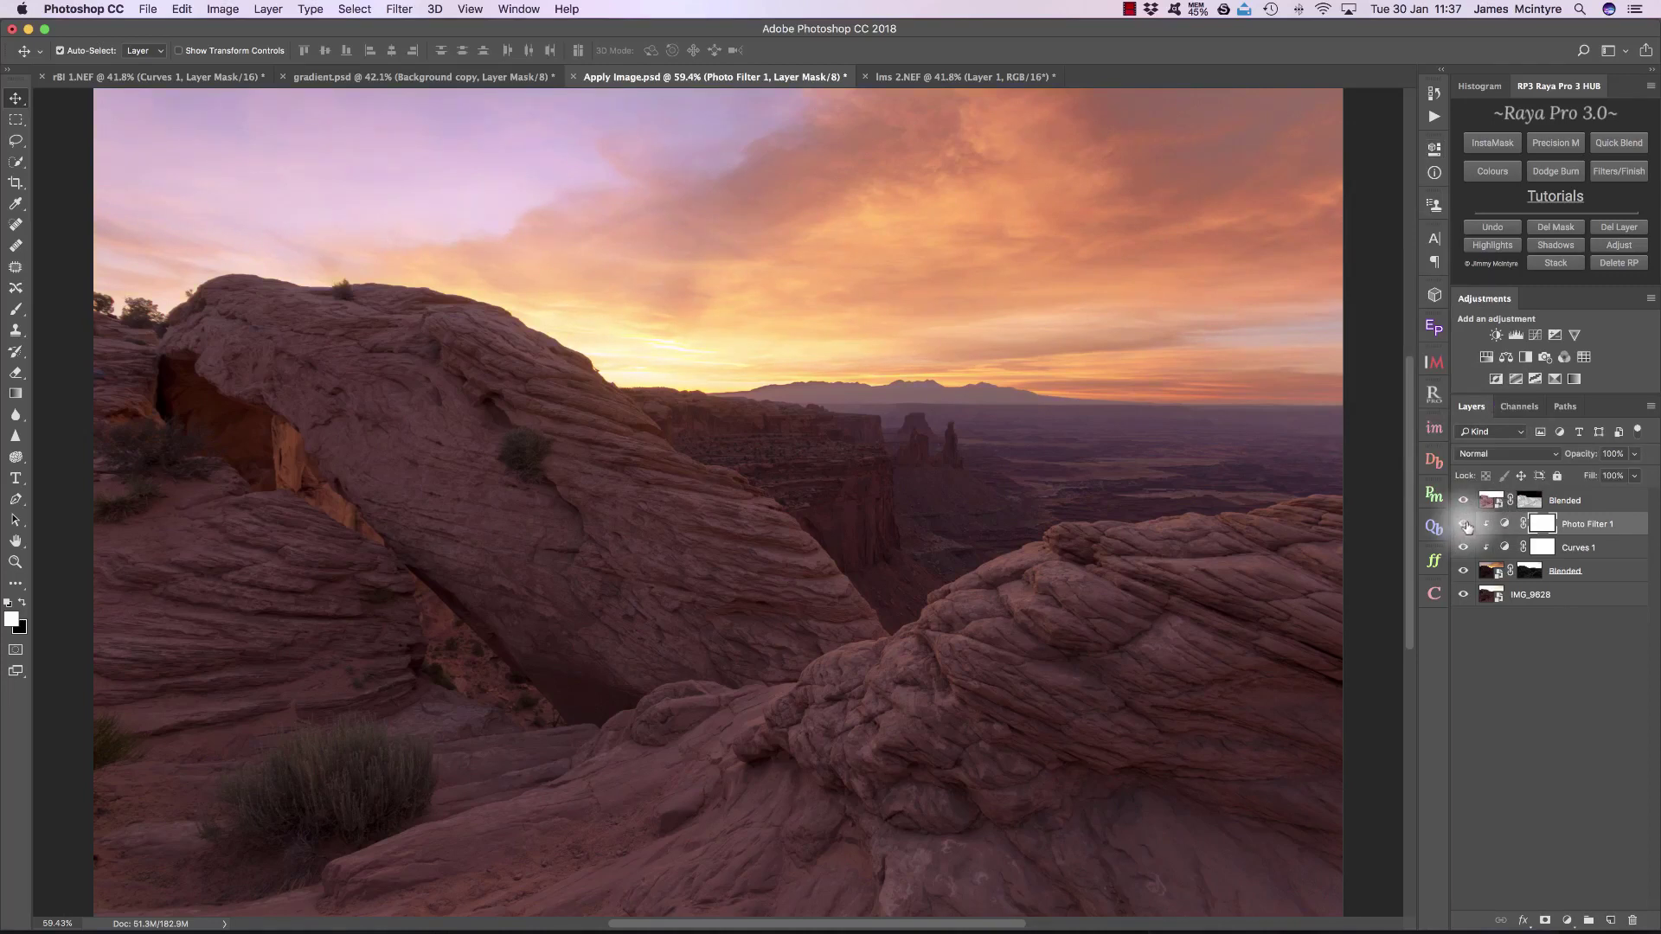
click(1464, 524)
click(1464, 525)
click(1464, 525)
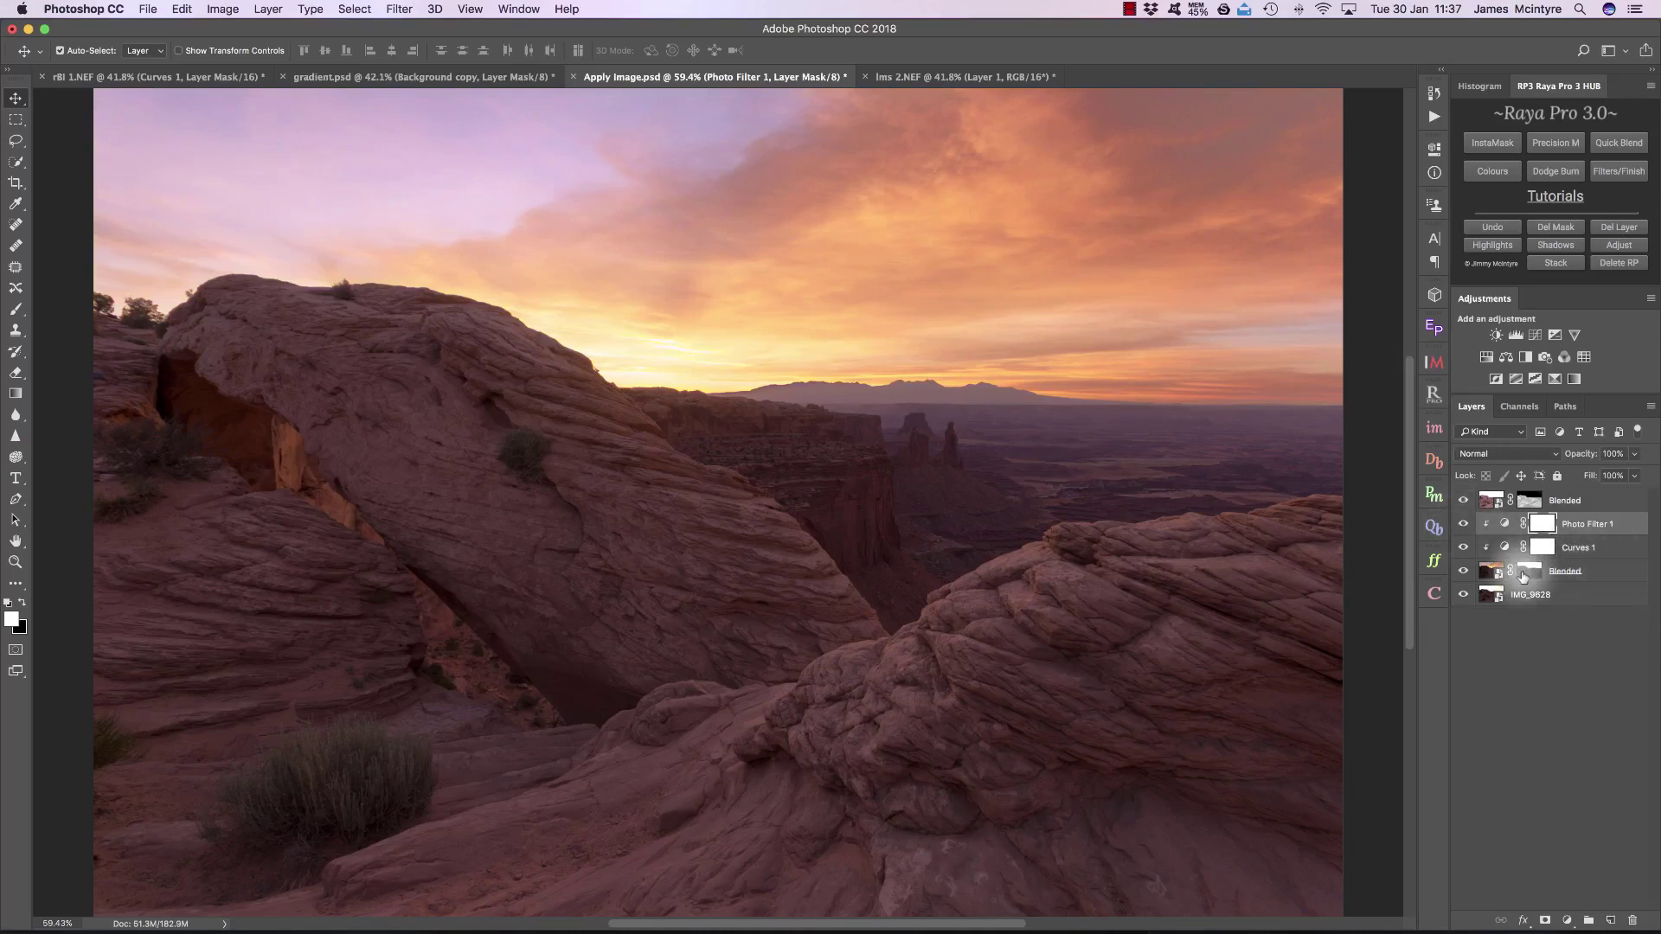
Step: Adjust the Photo Filter's Density, then toggle it off and on to compare
click(1100, 510)
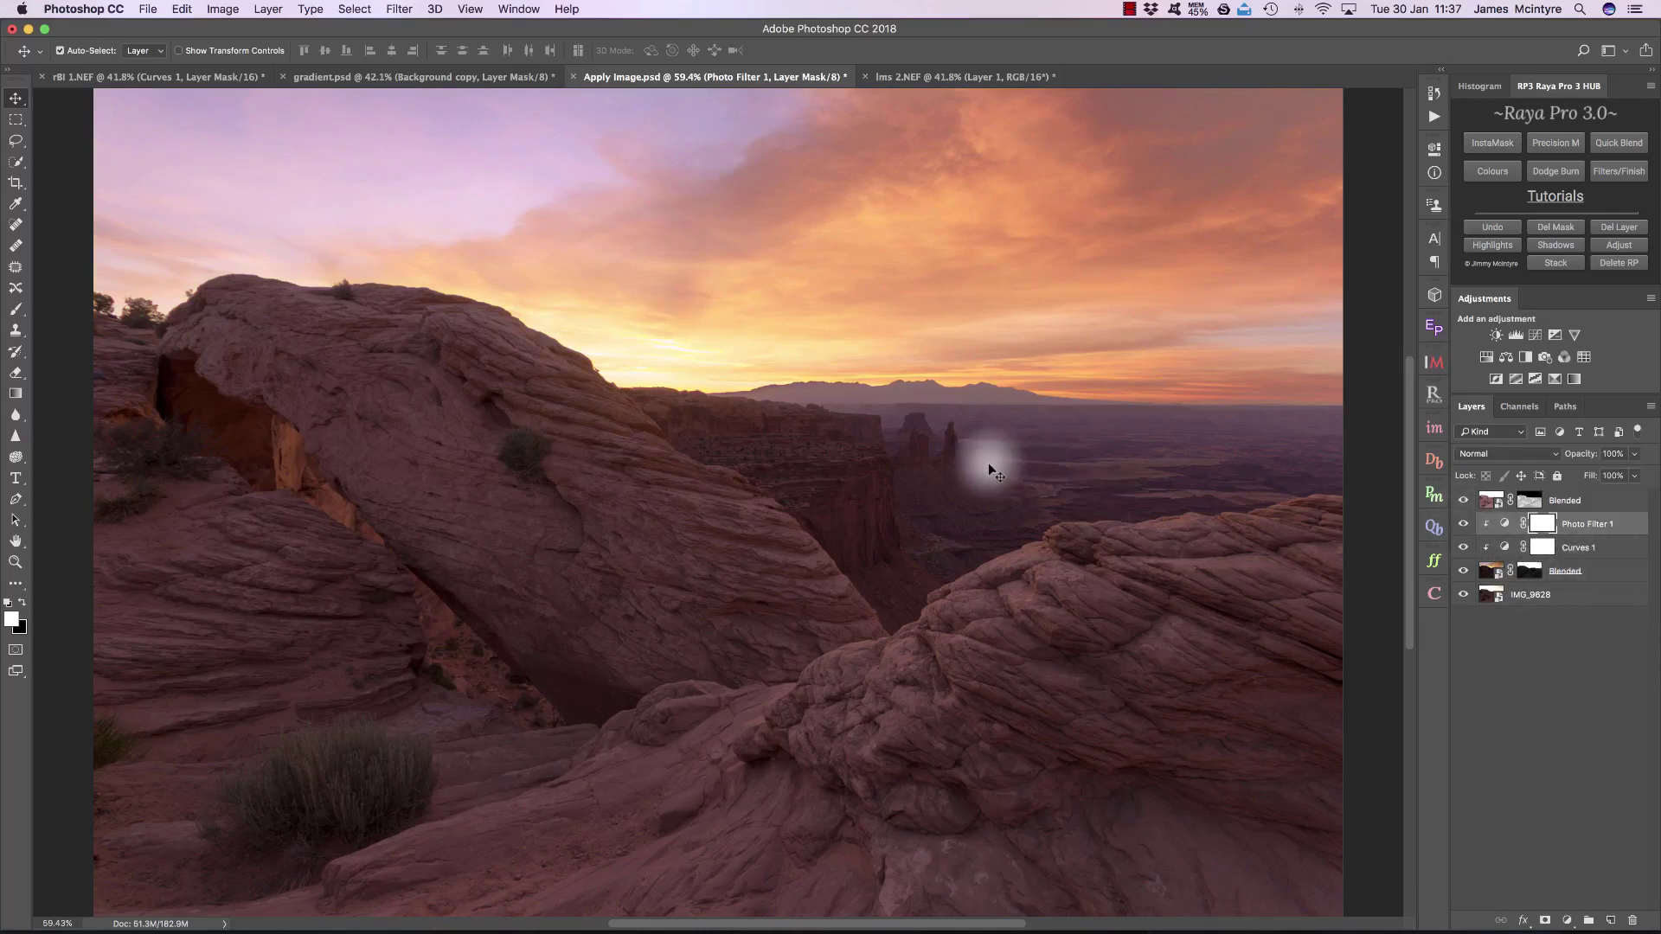
double_click(1503, 529)
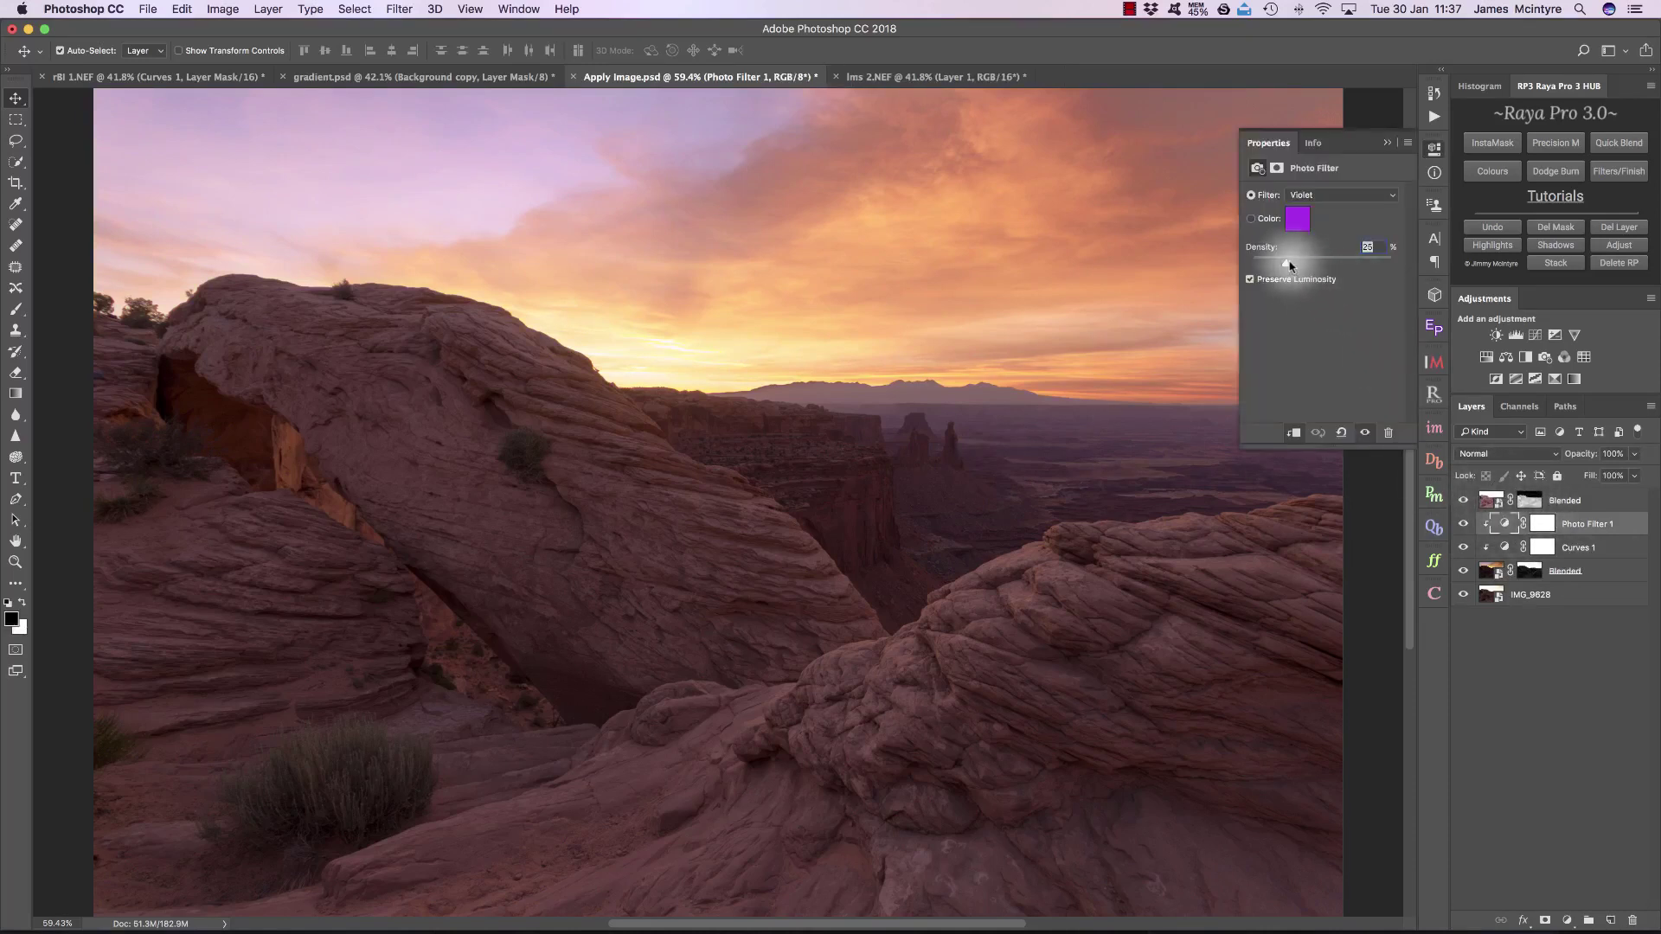
drag(1290, 260, 1305, 266)
click(1386, 143)
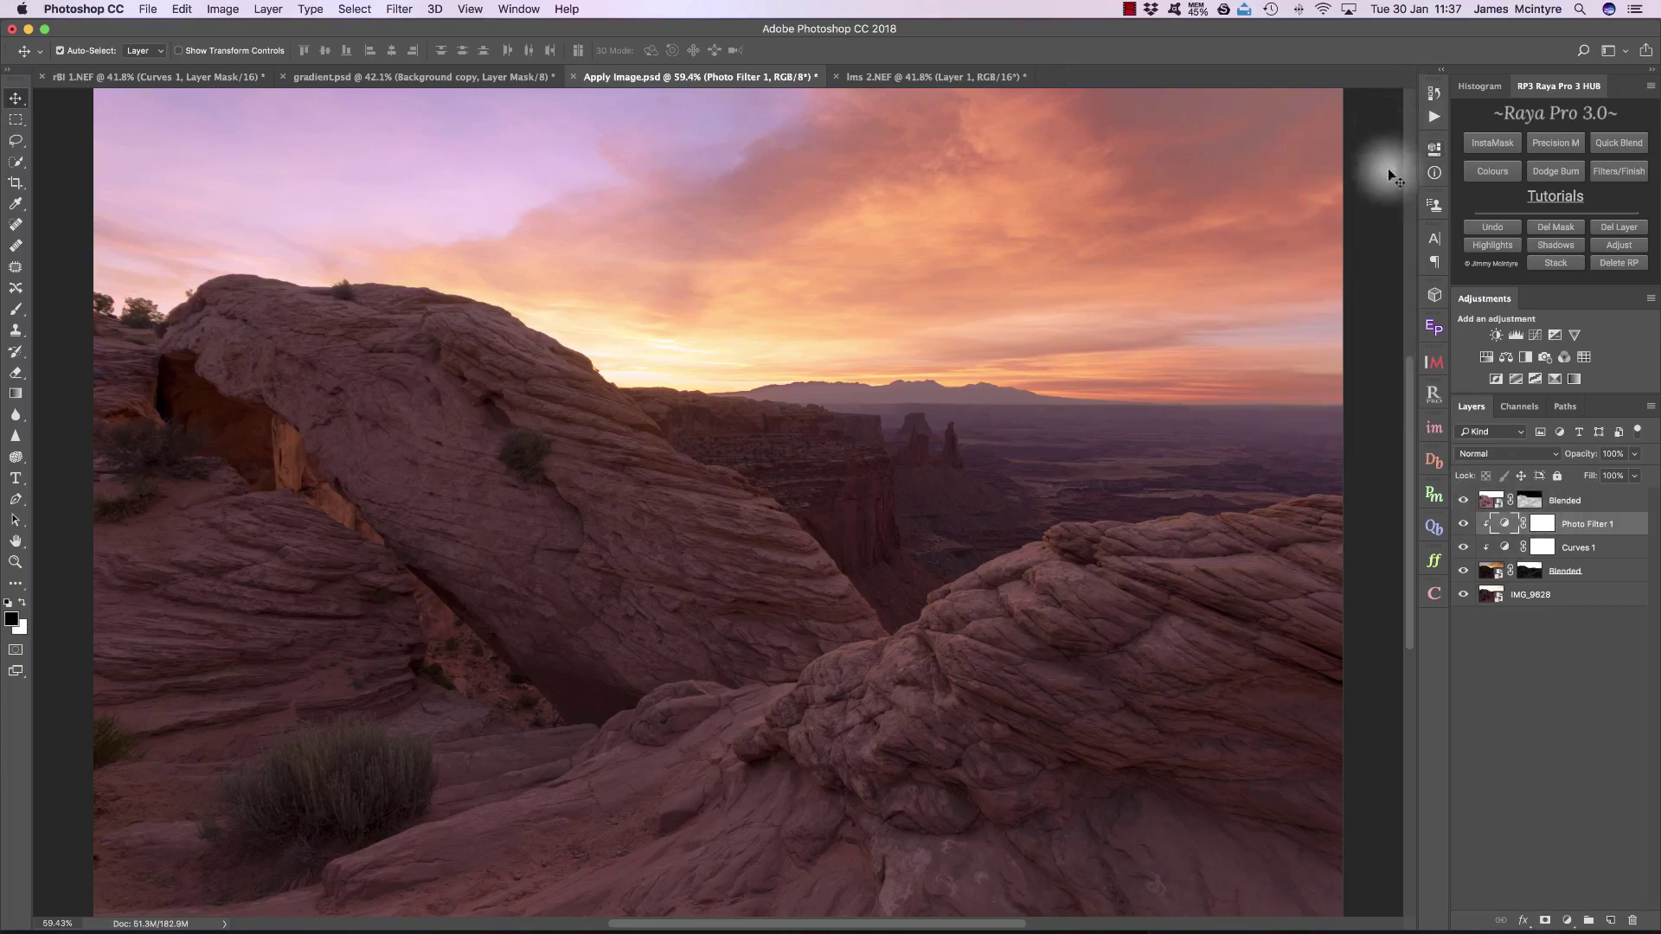
click(1463, 524)
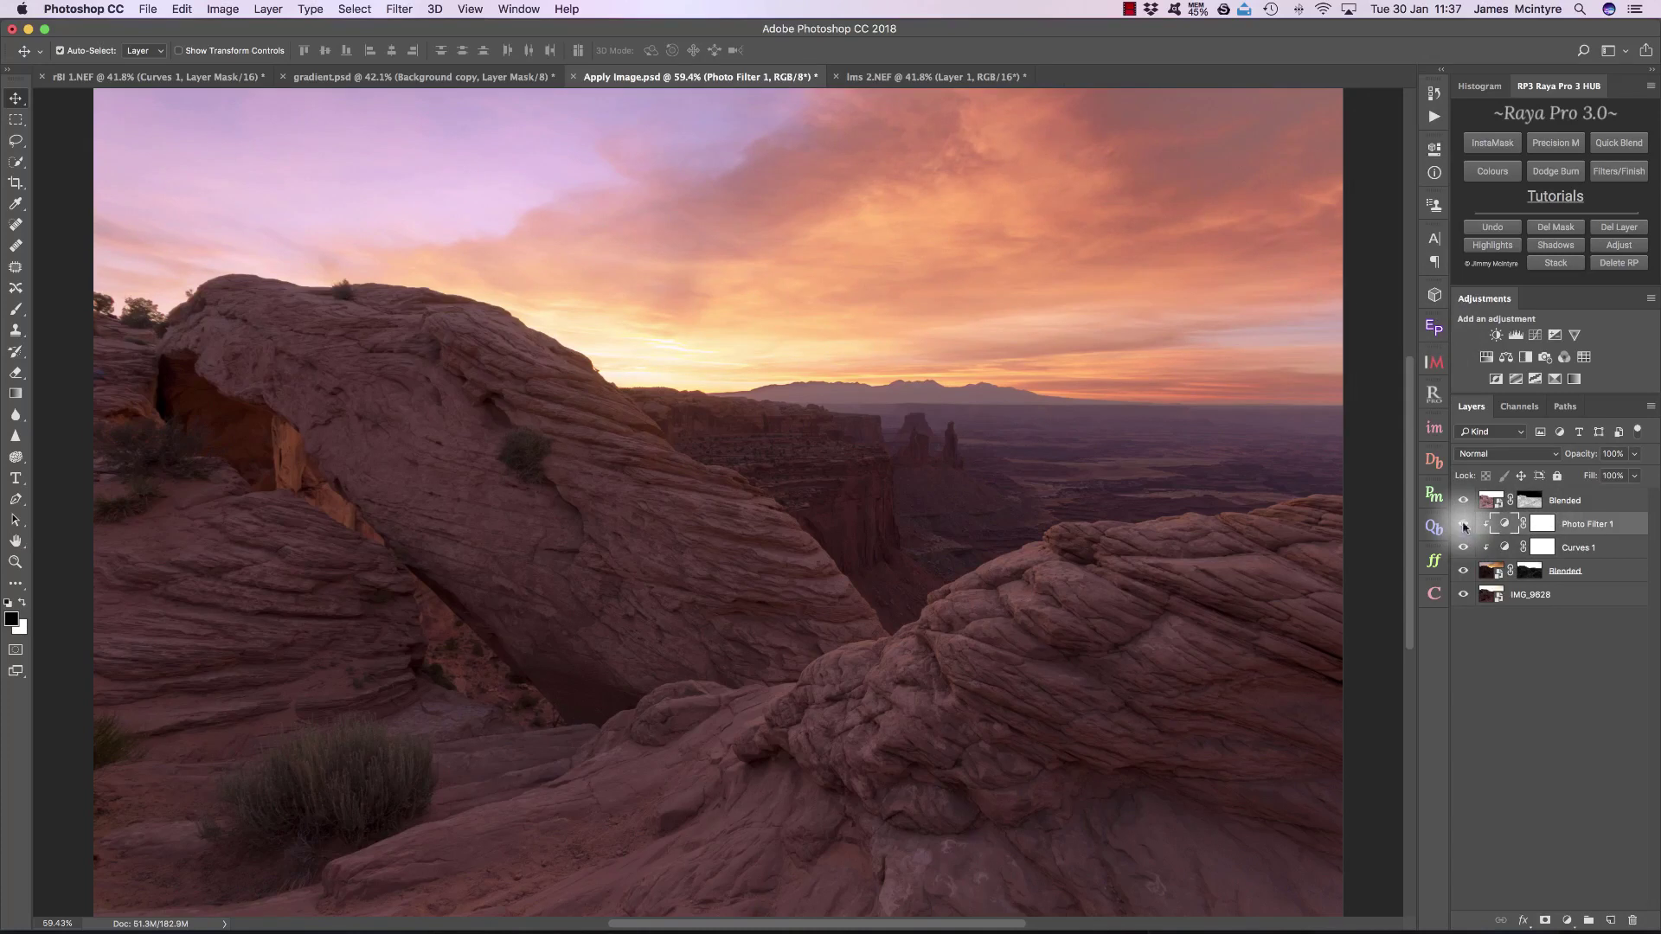
click(1464, 524)
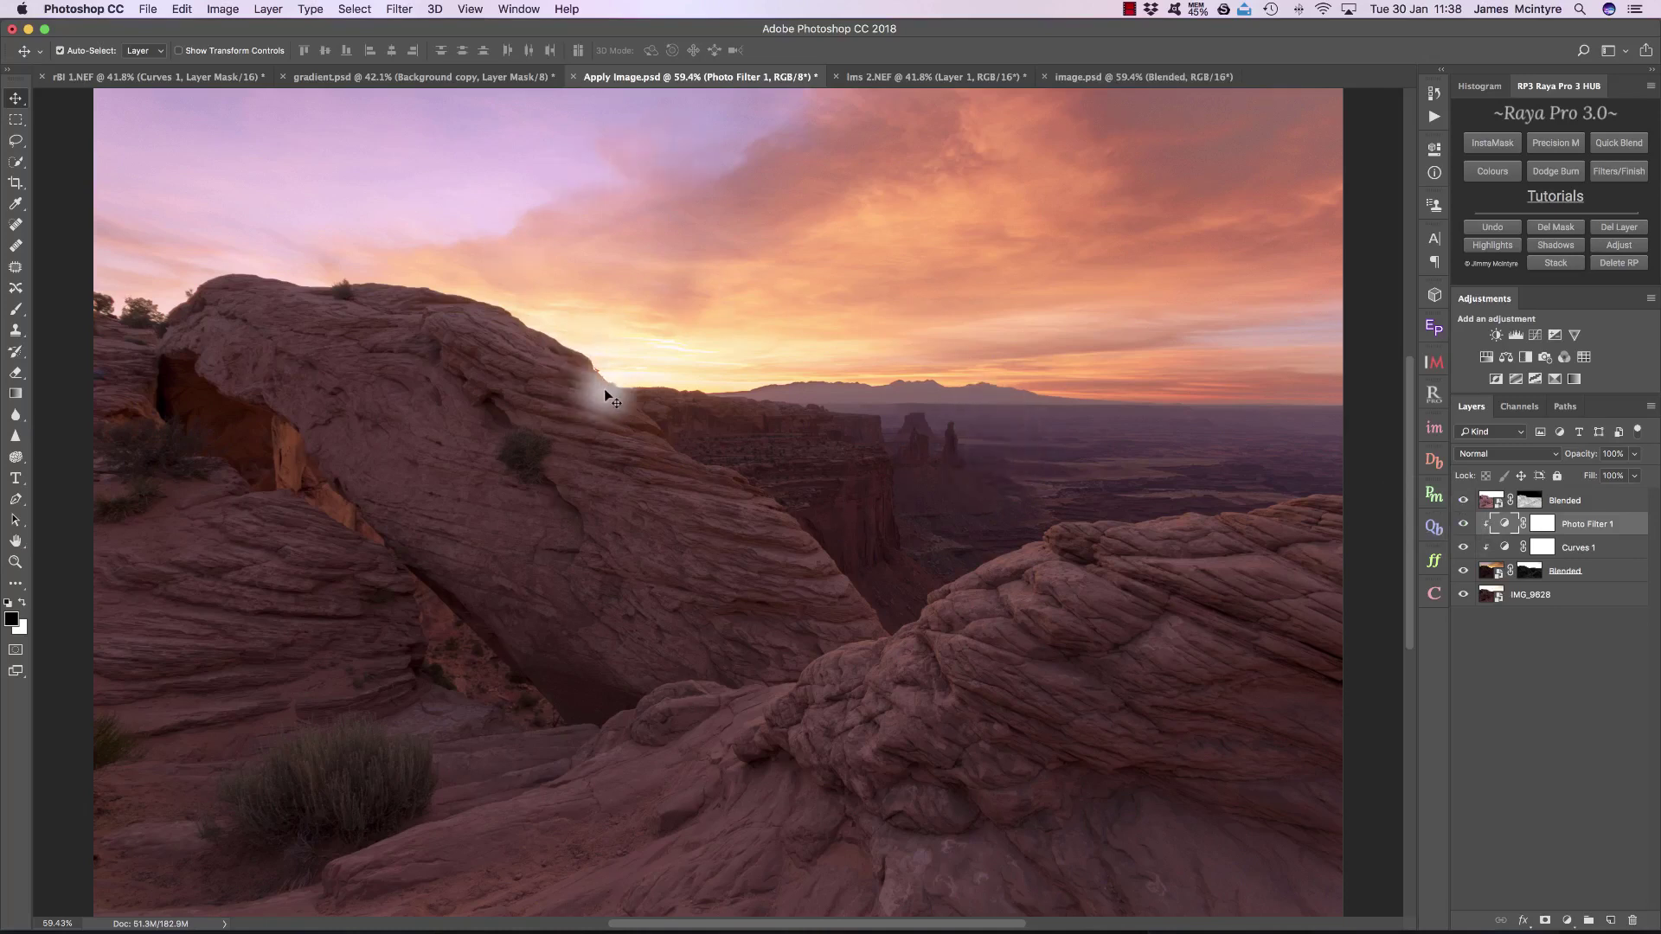
Step: Bring up the Ims 2.NEF bridge image document
click(939, 78)
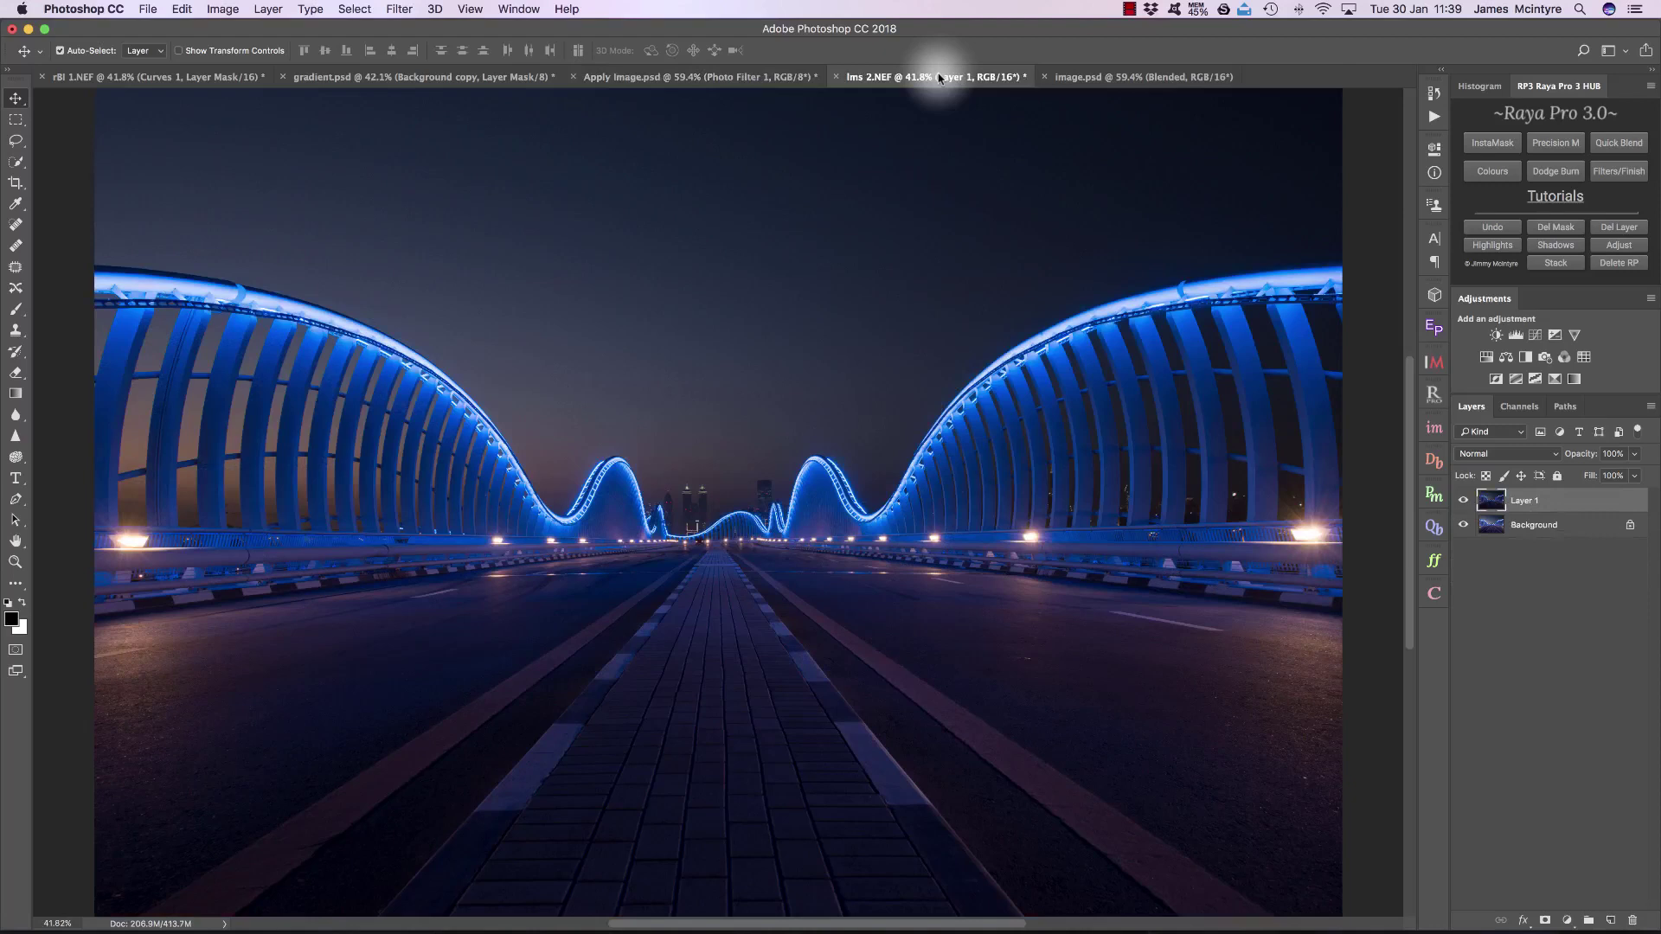
click(723, 77)
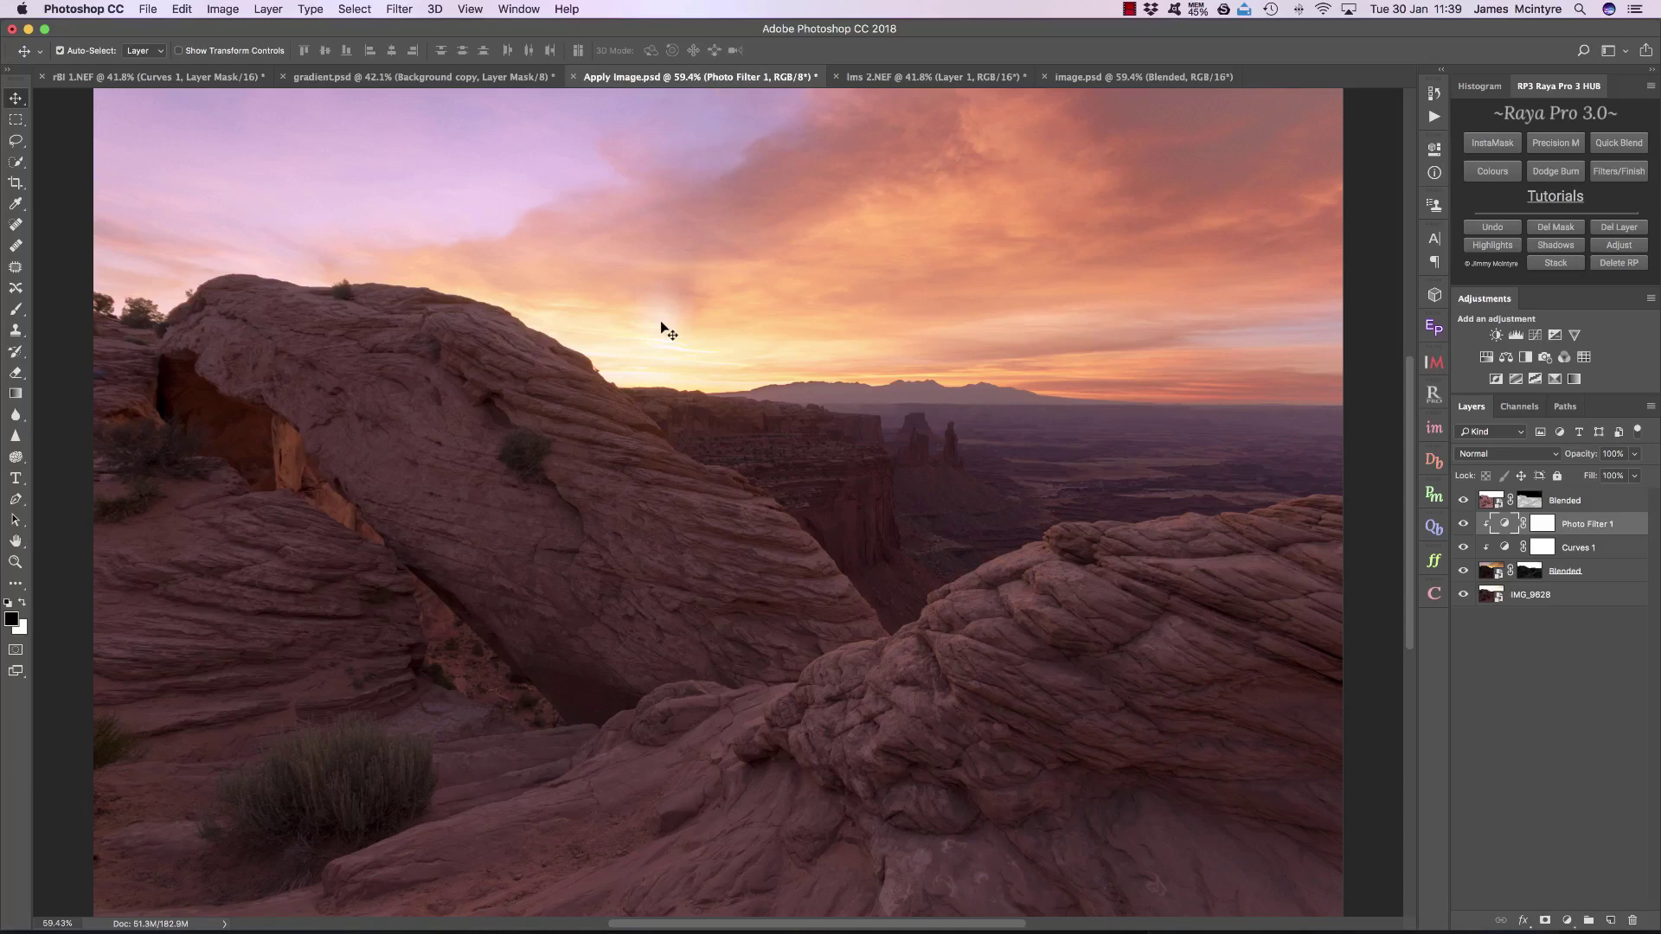
click(936, 77)
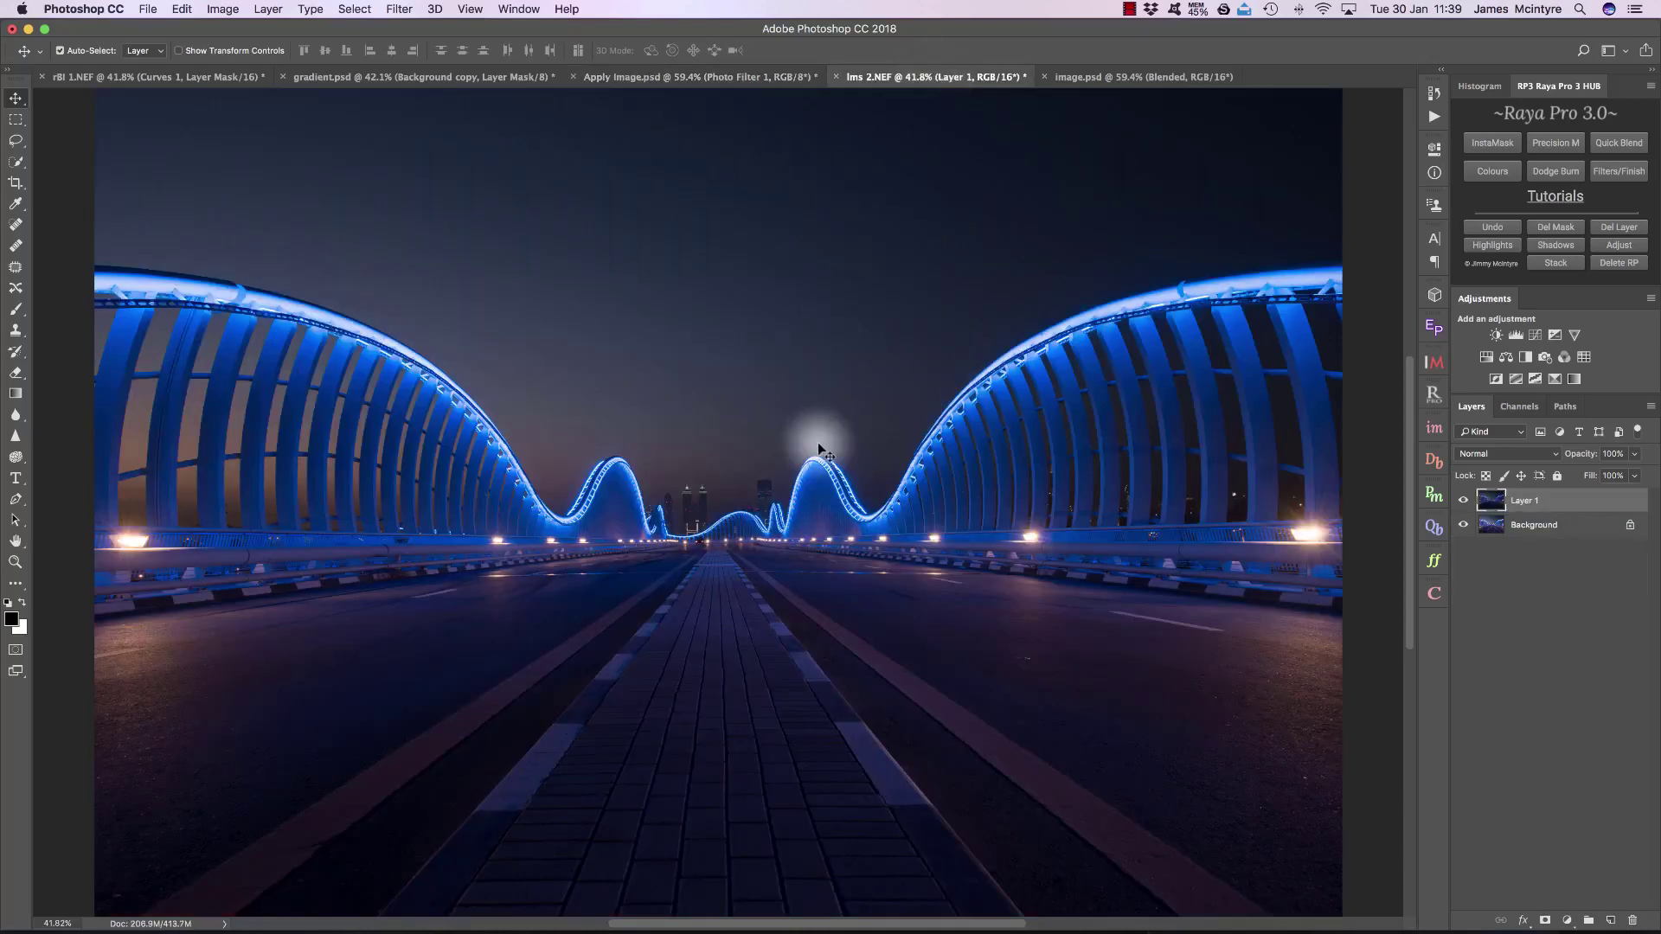
Step: Unlock the Background as Layer 0 and toggle Layer 1 to compare the exposures
click(1630, 526)
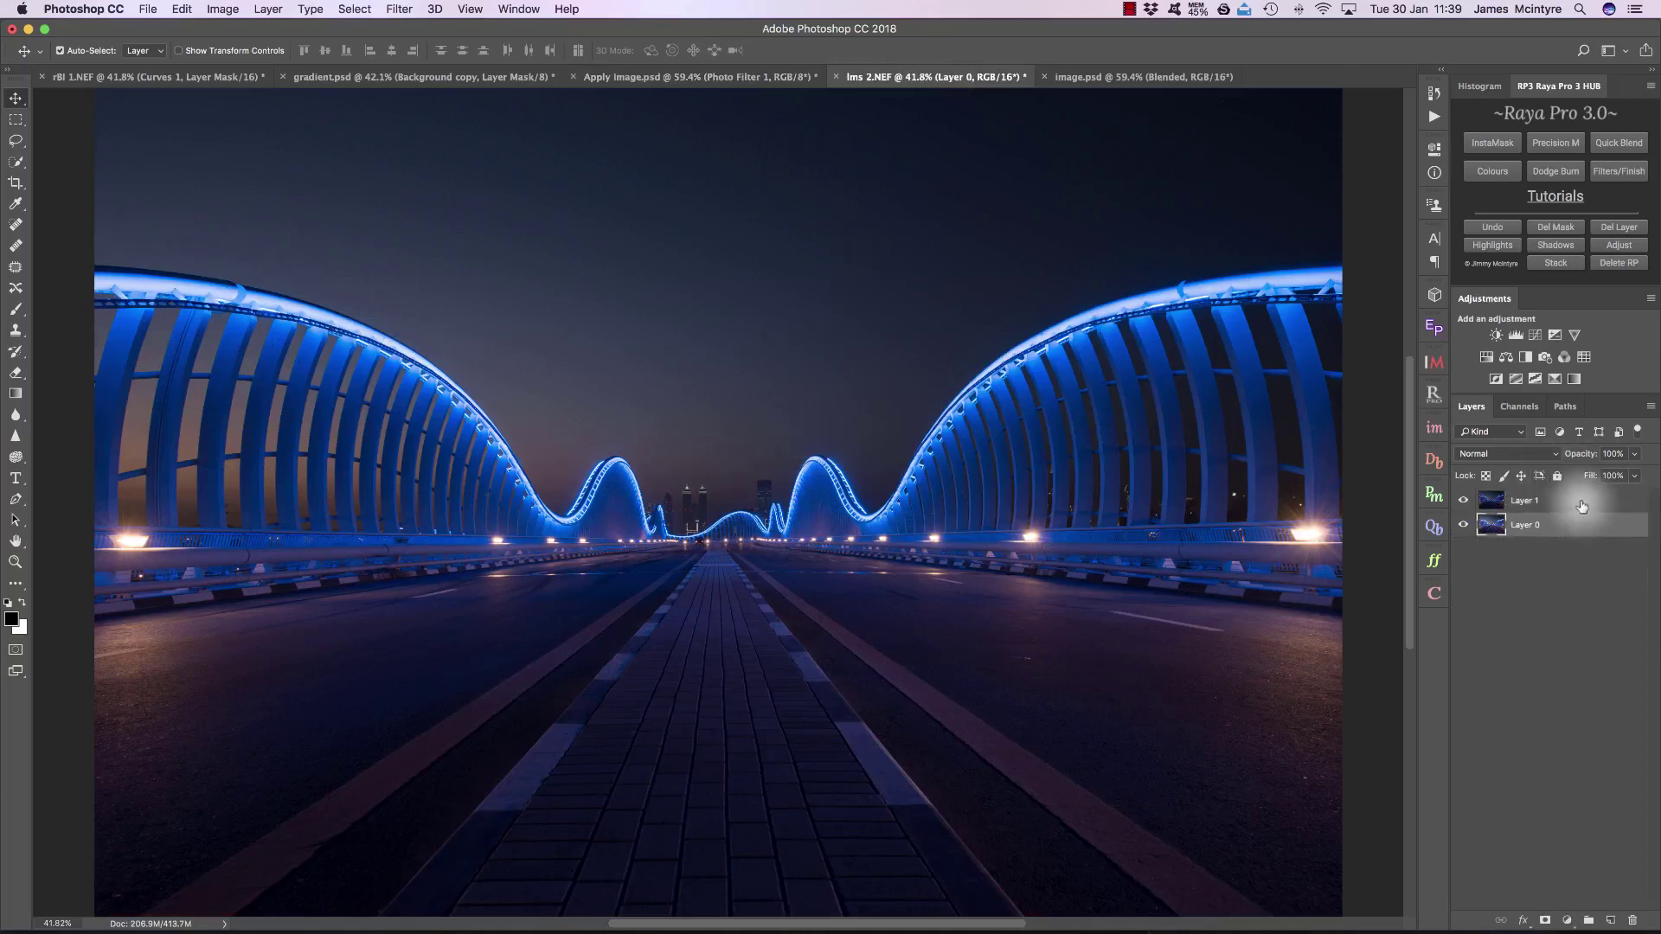
click(1463, 501)
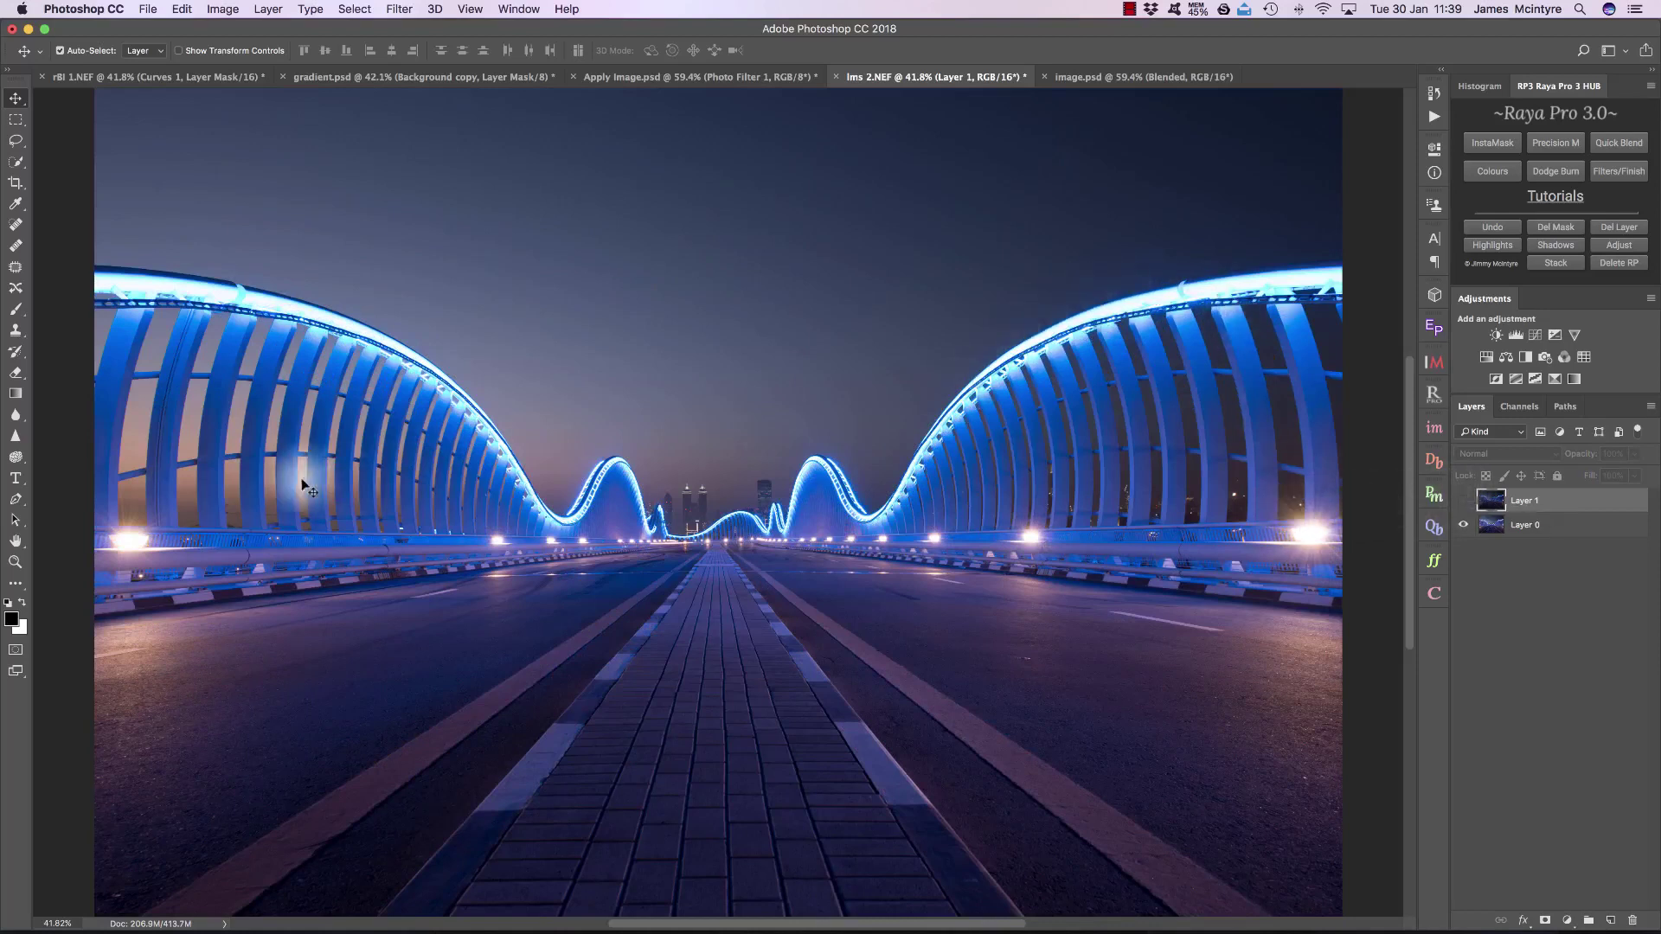
click(1463, 500)
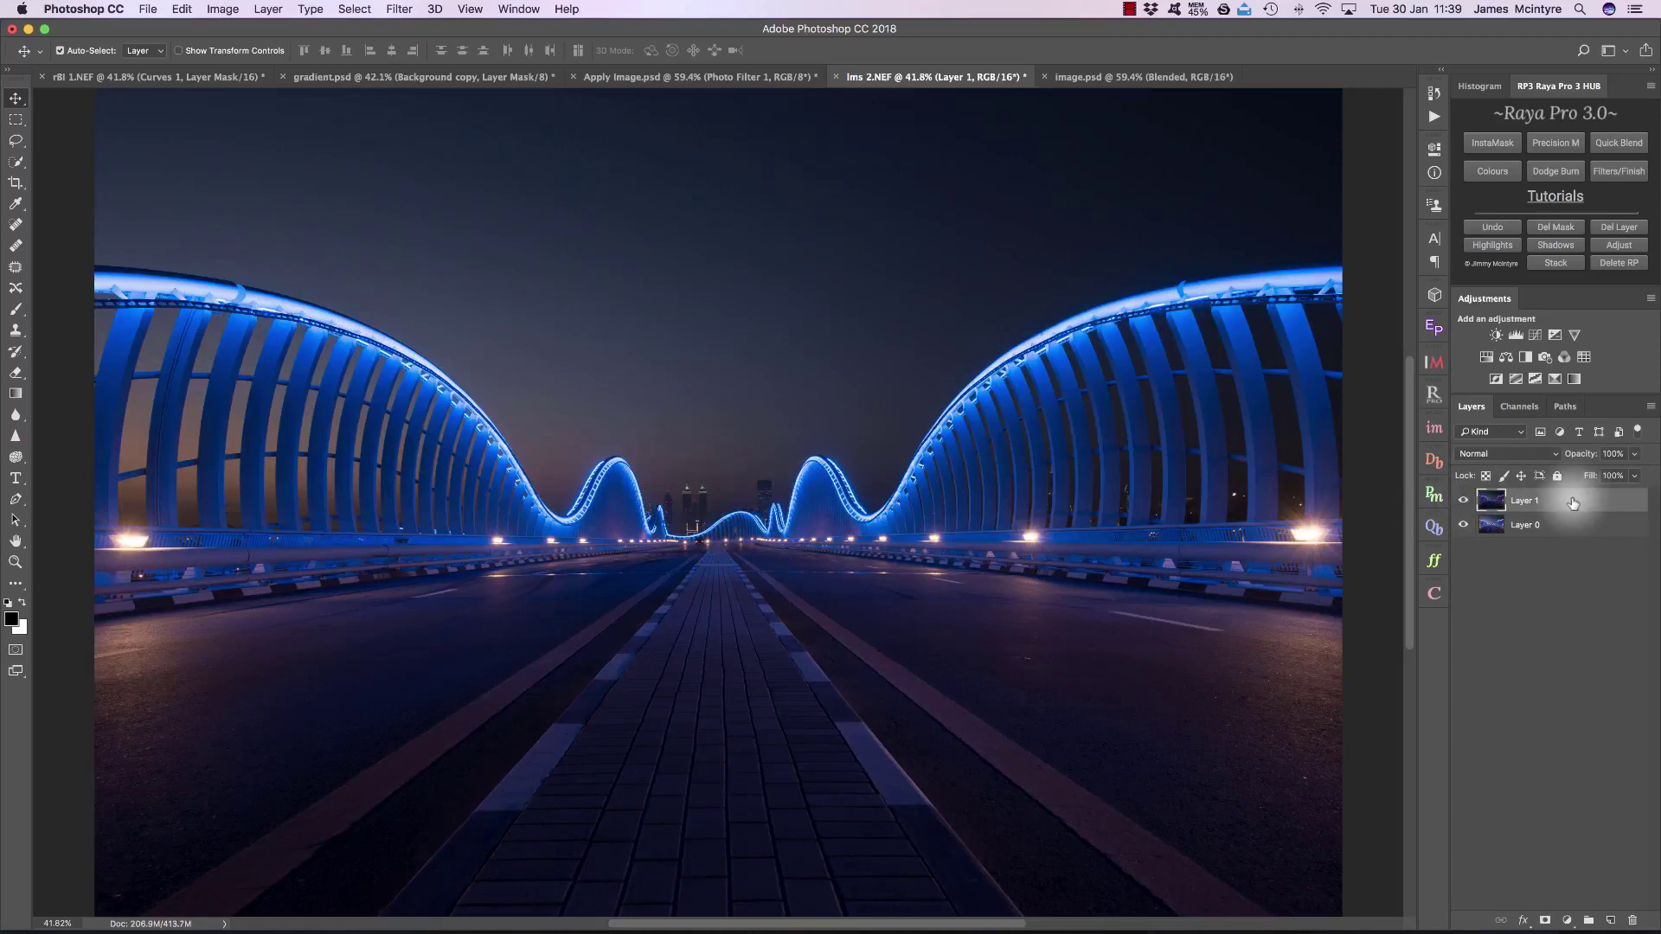
click(1463, 500)
Step: In InstaMask, build a brights mask (B2, narrowed with M, then B3) and load it as a selection on Layer 1
click(1435, 428)
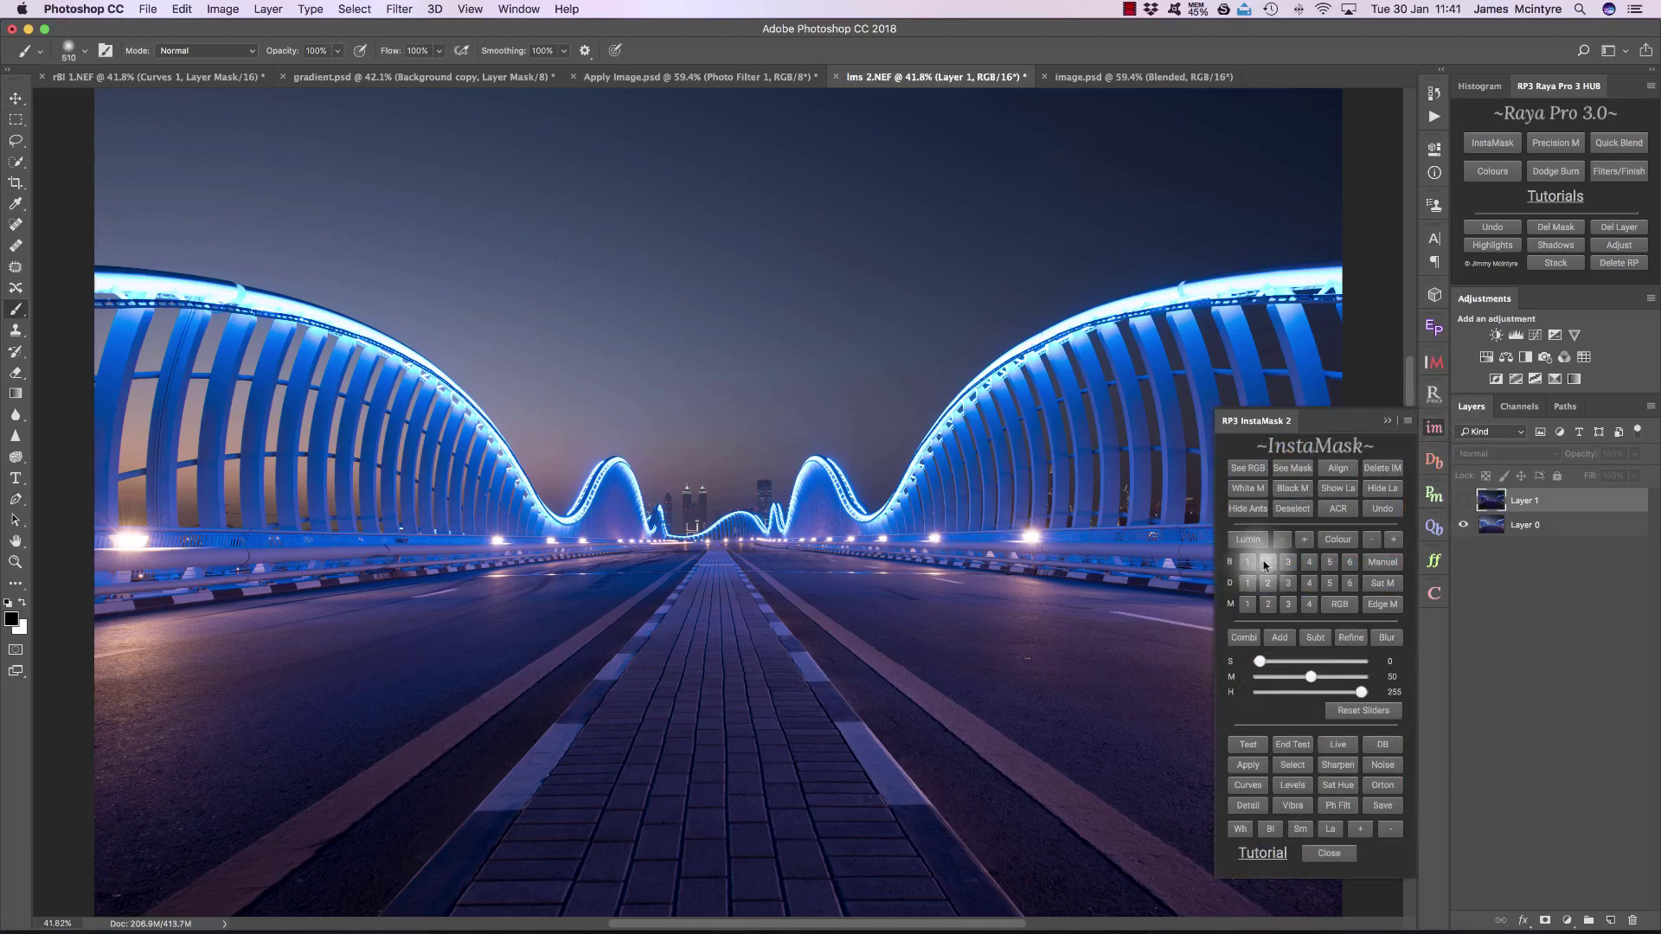
click(1289, 562)
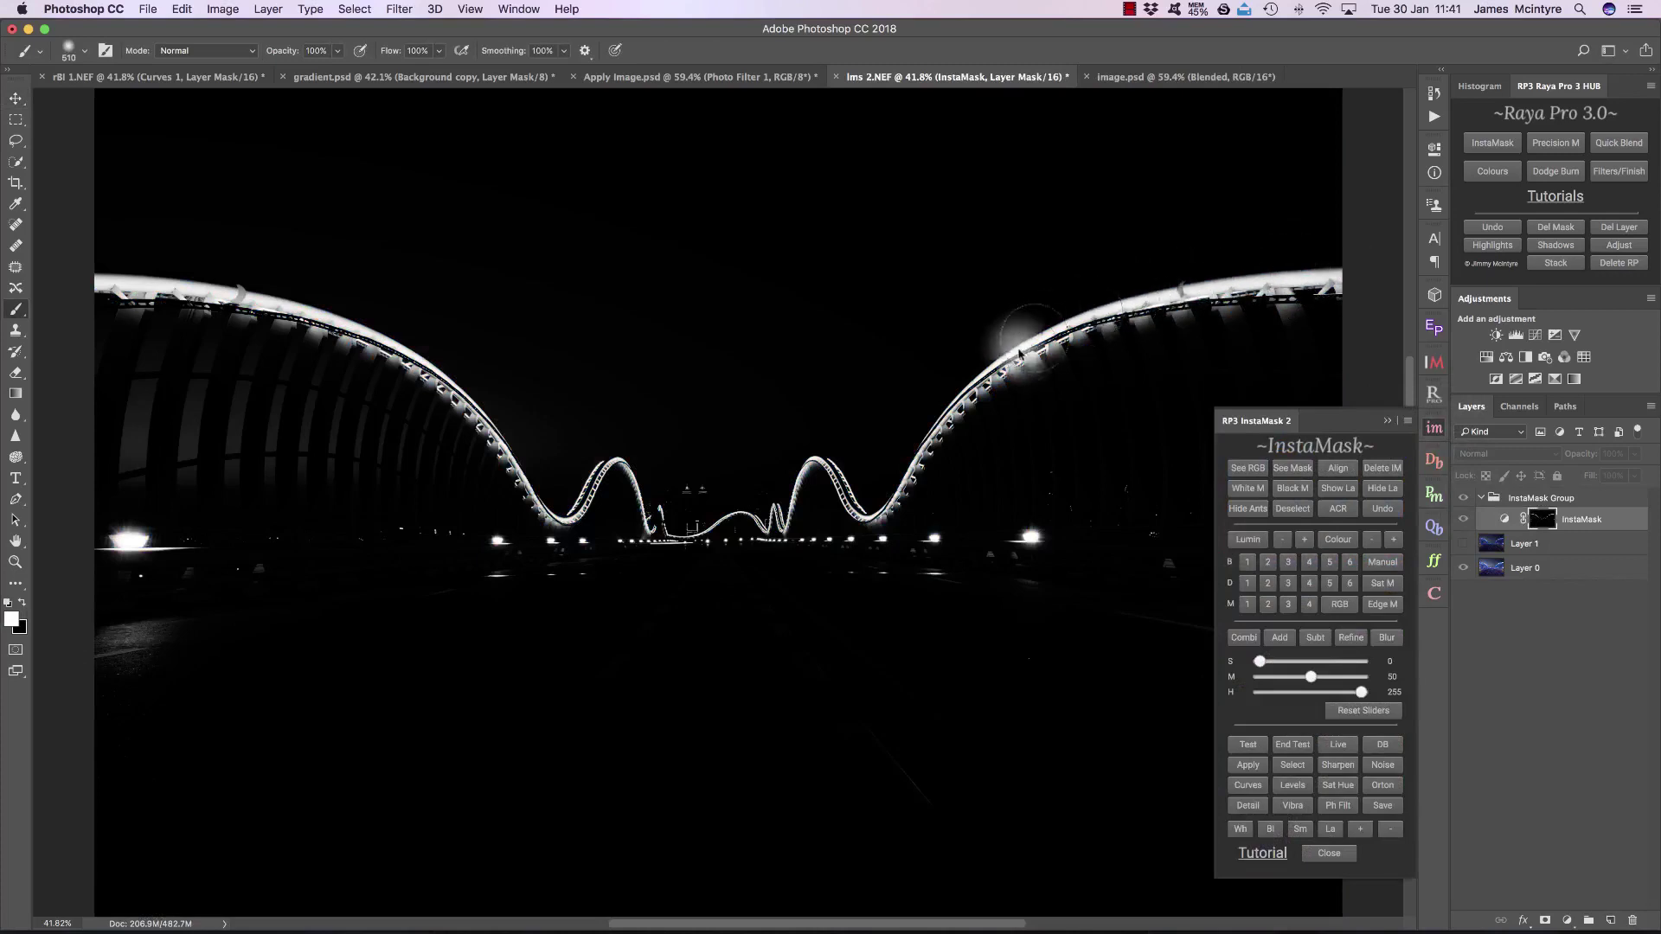
click(1246, 563)
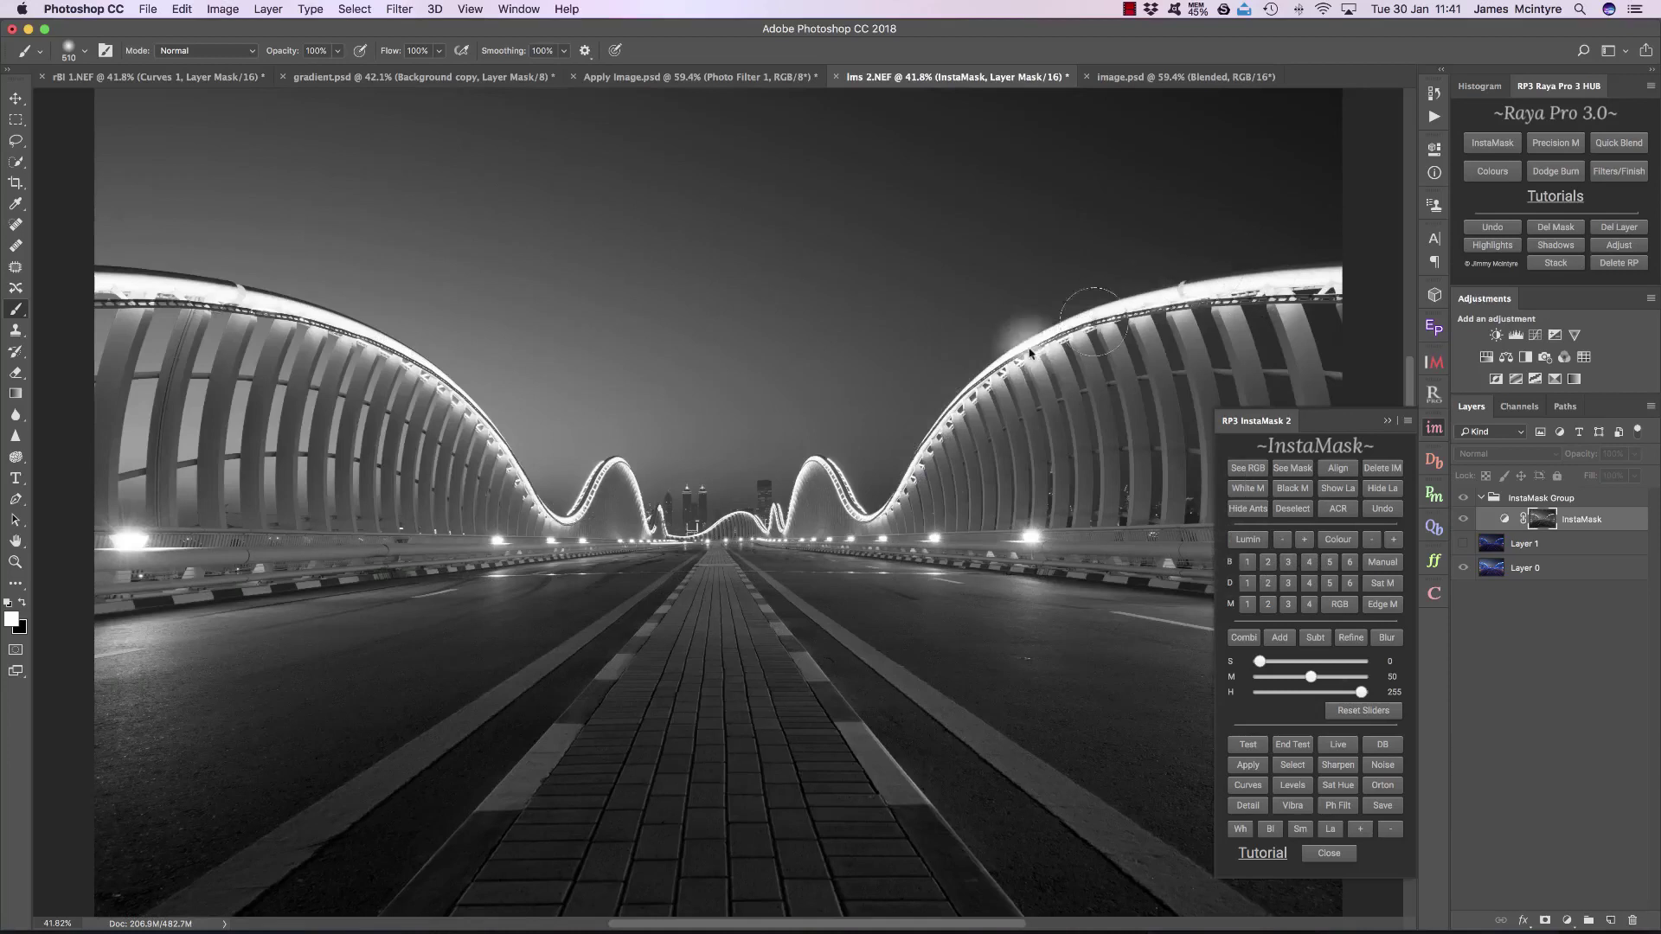
click(1269, 564)
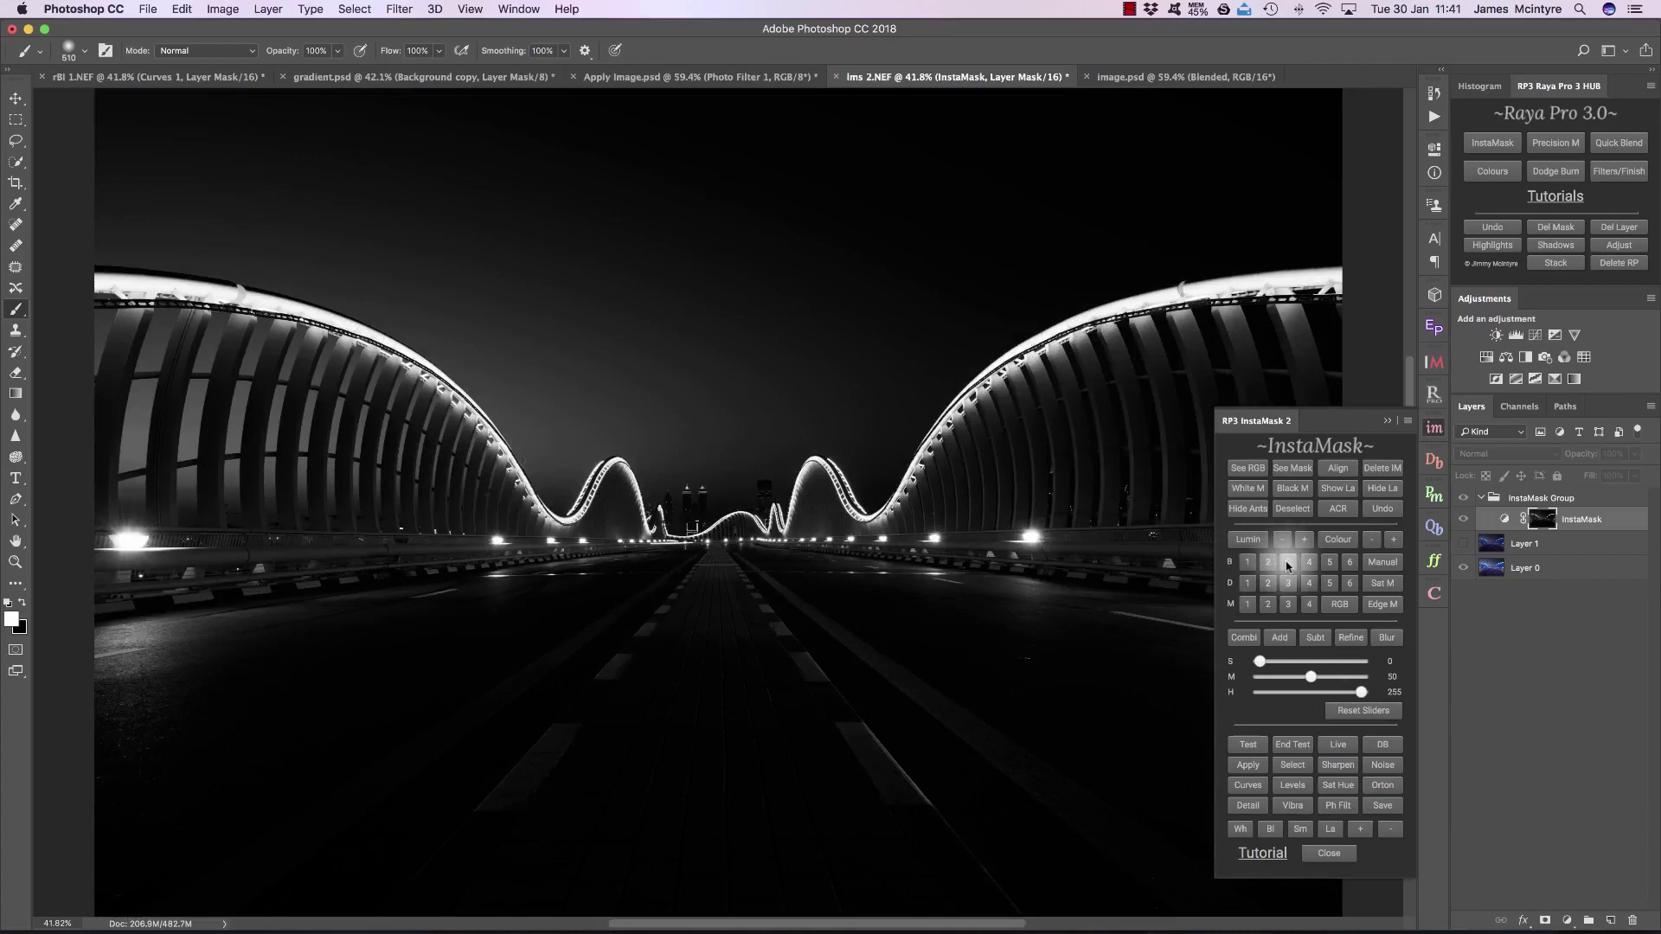
drag(1311, 677, 1324, 681)
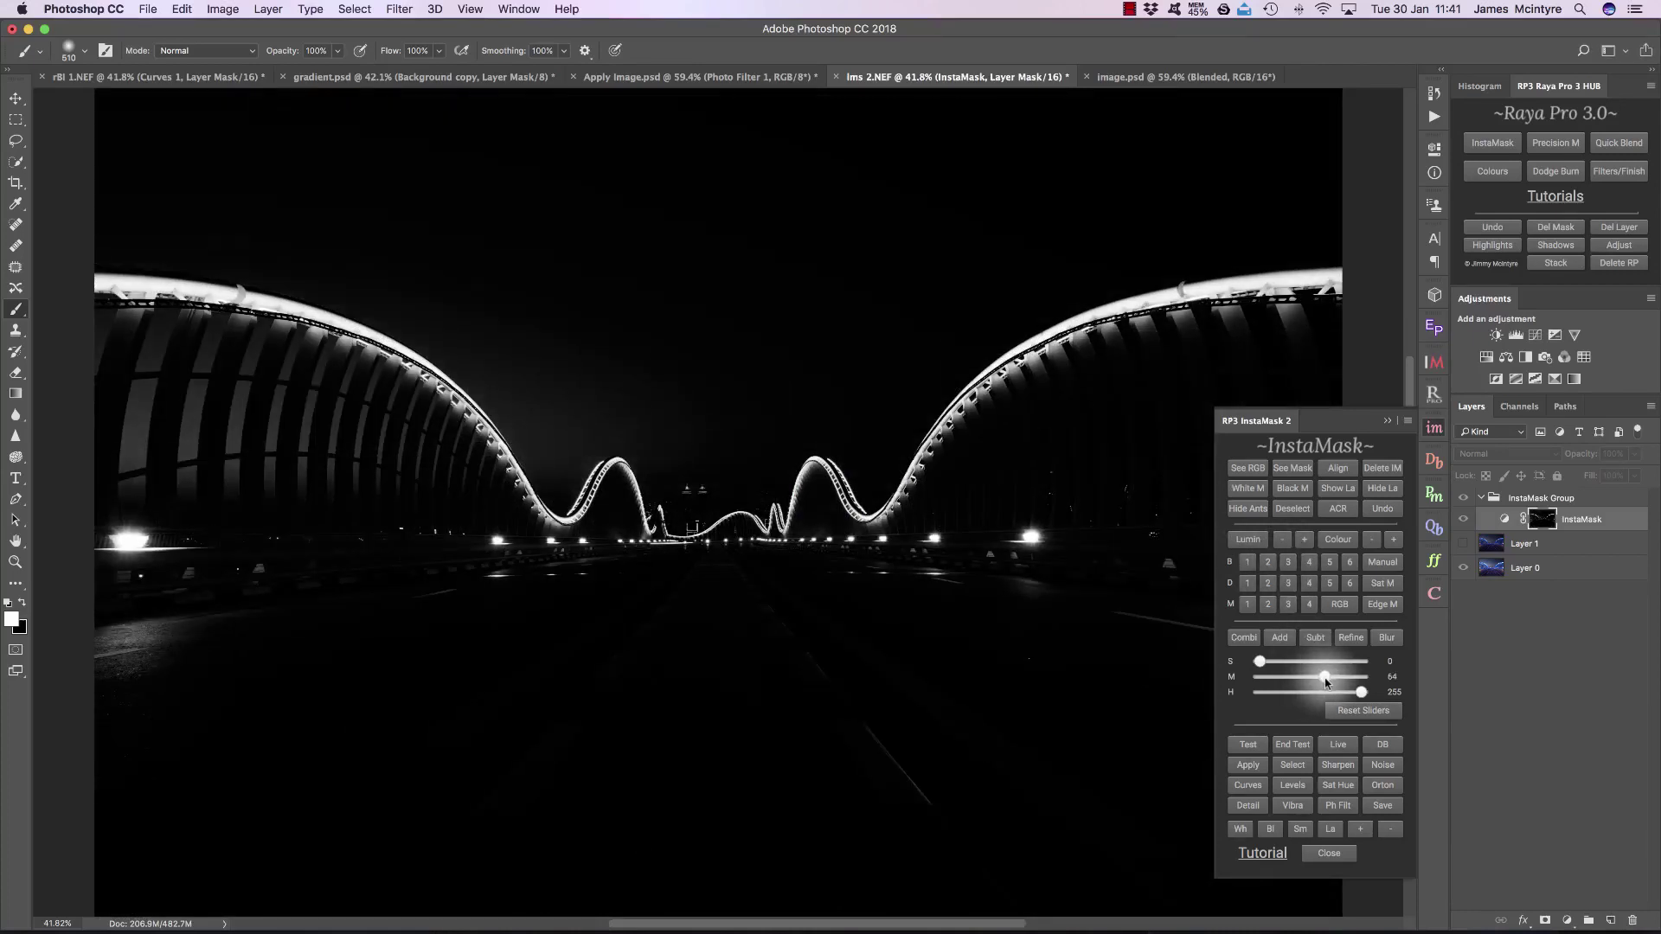
click(1291, 565)
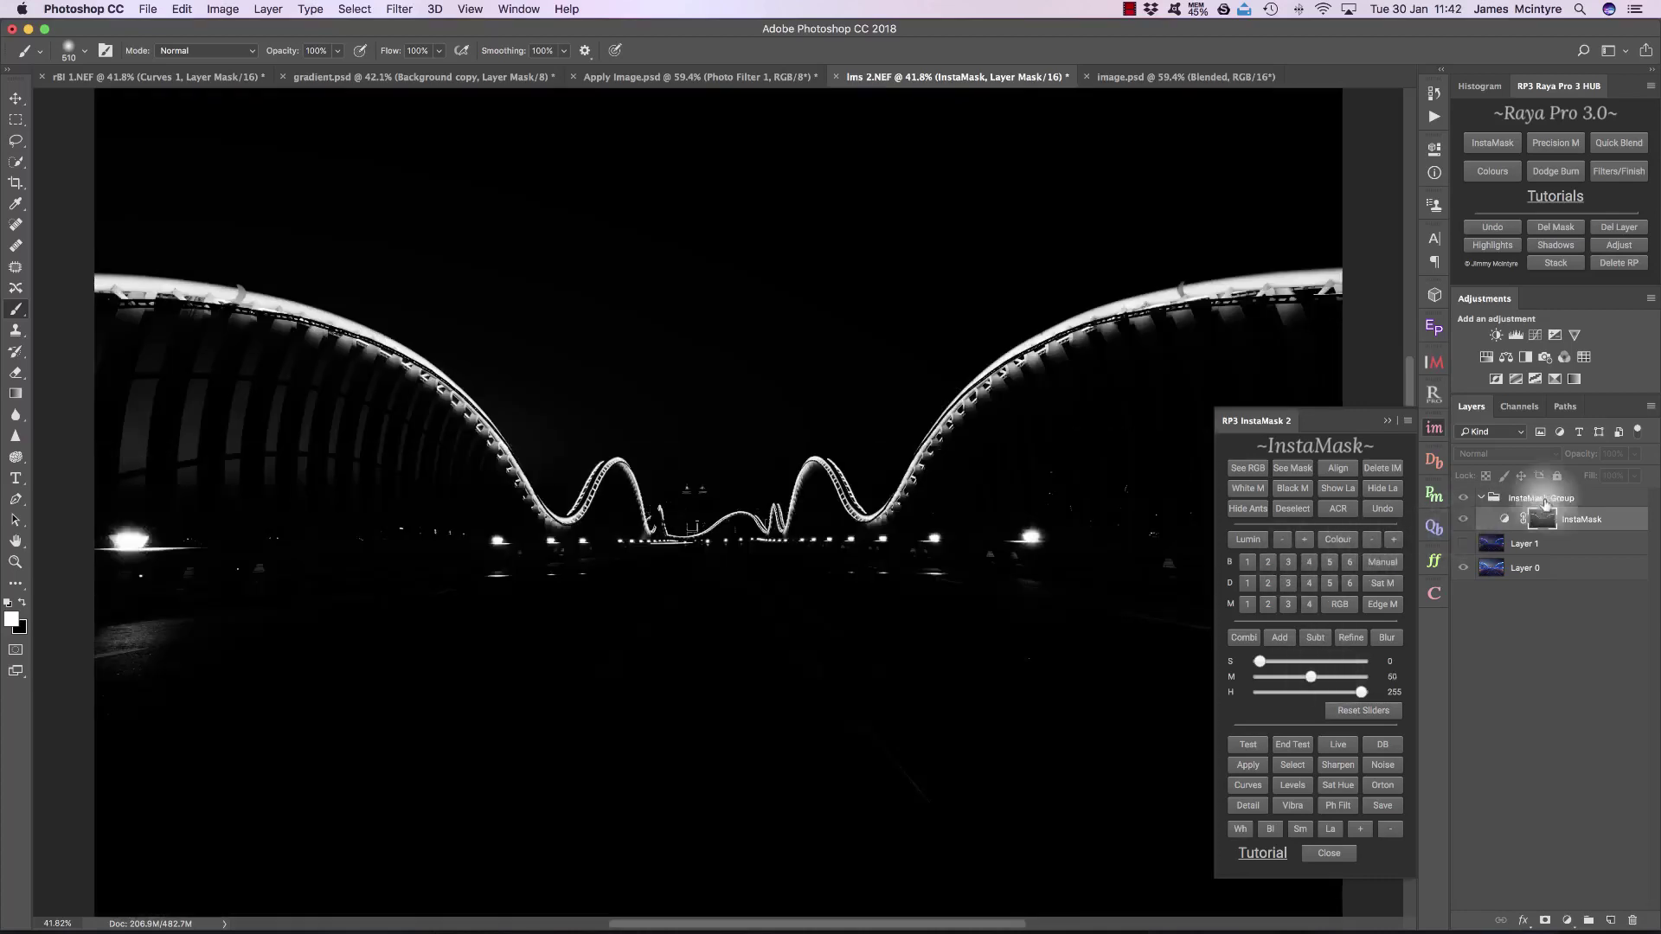
click(1305, 766)
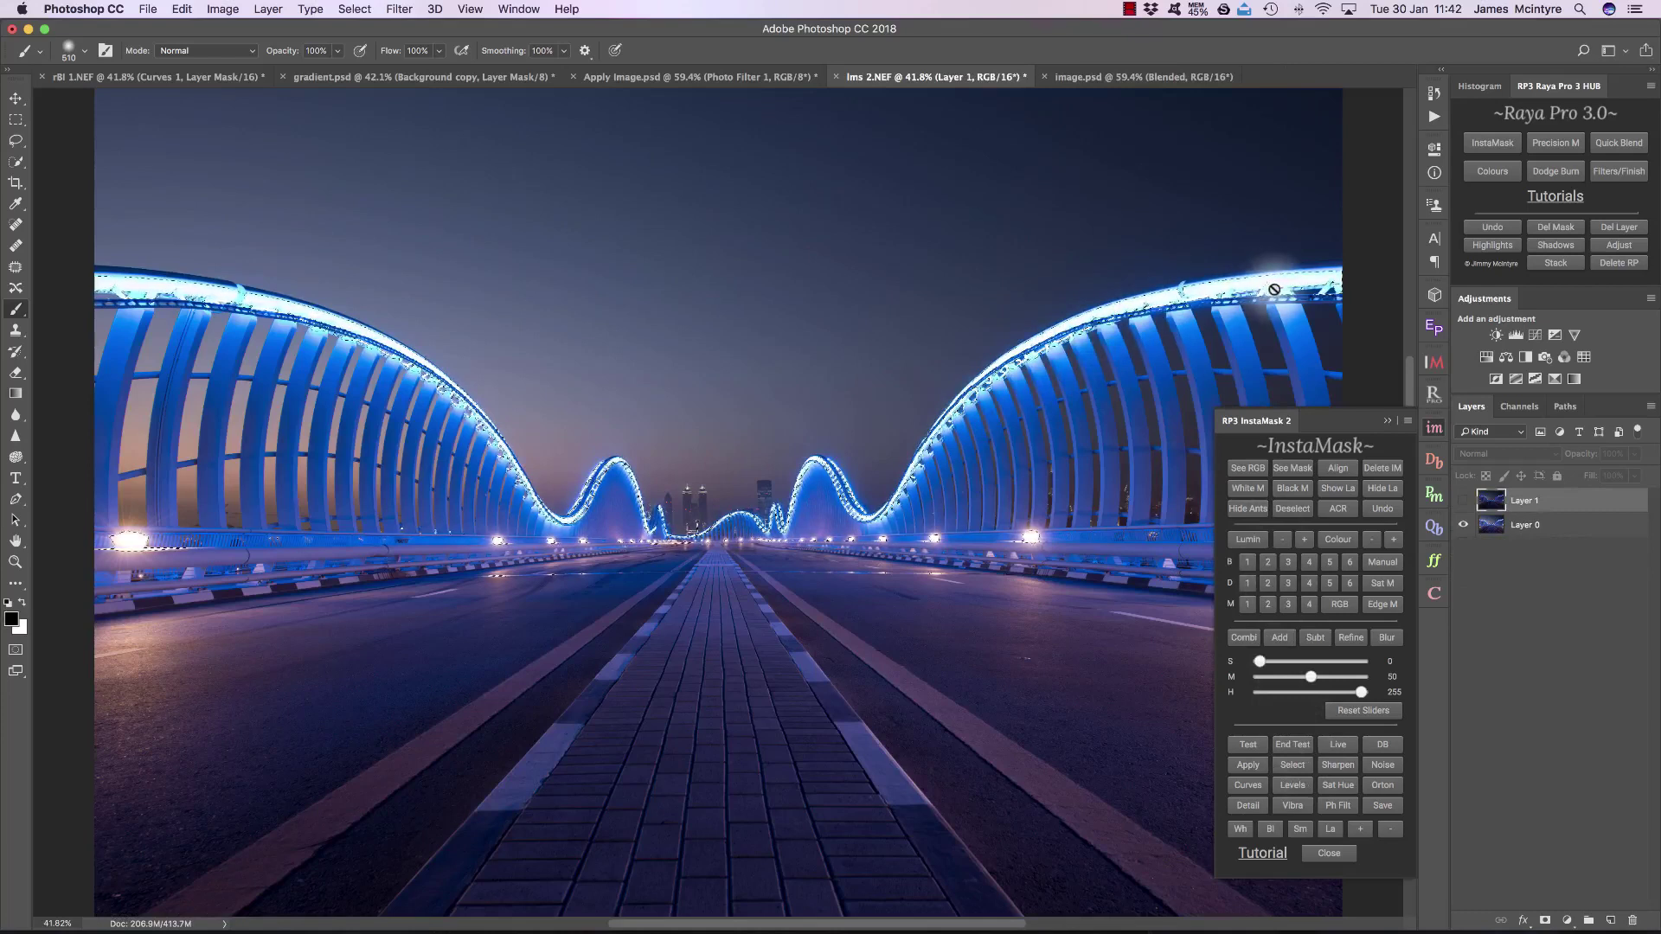
Step: Hide the marching ants, add a black mask to Layer 1, show the layer, and close InstaMask
click(1246, 512)
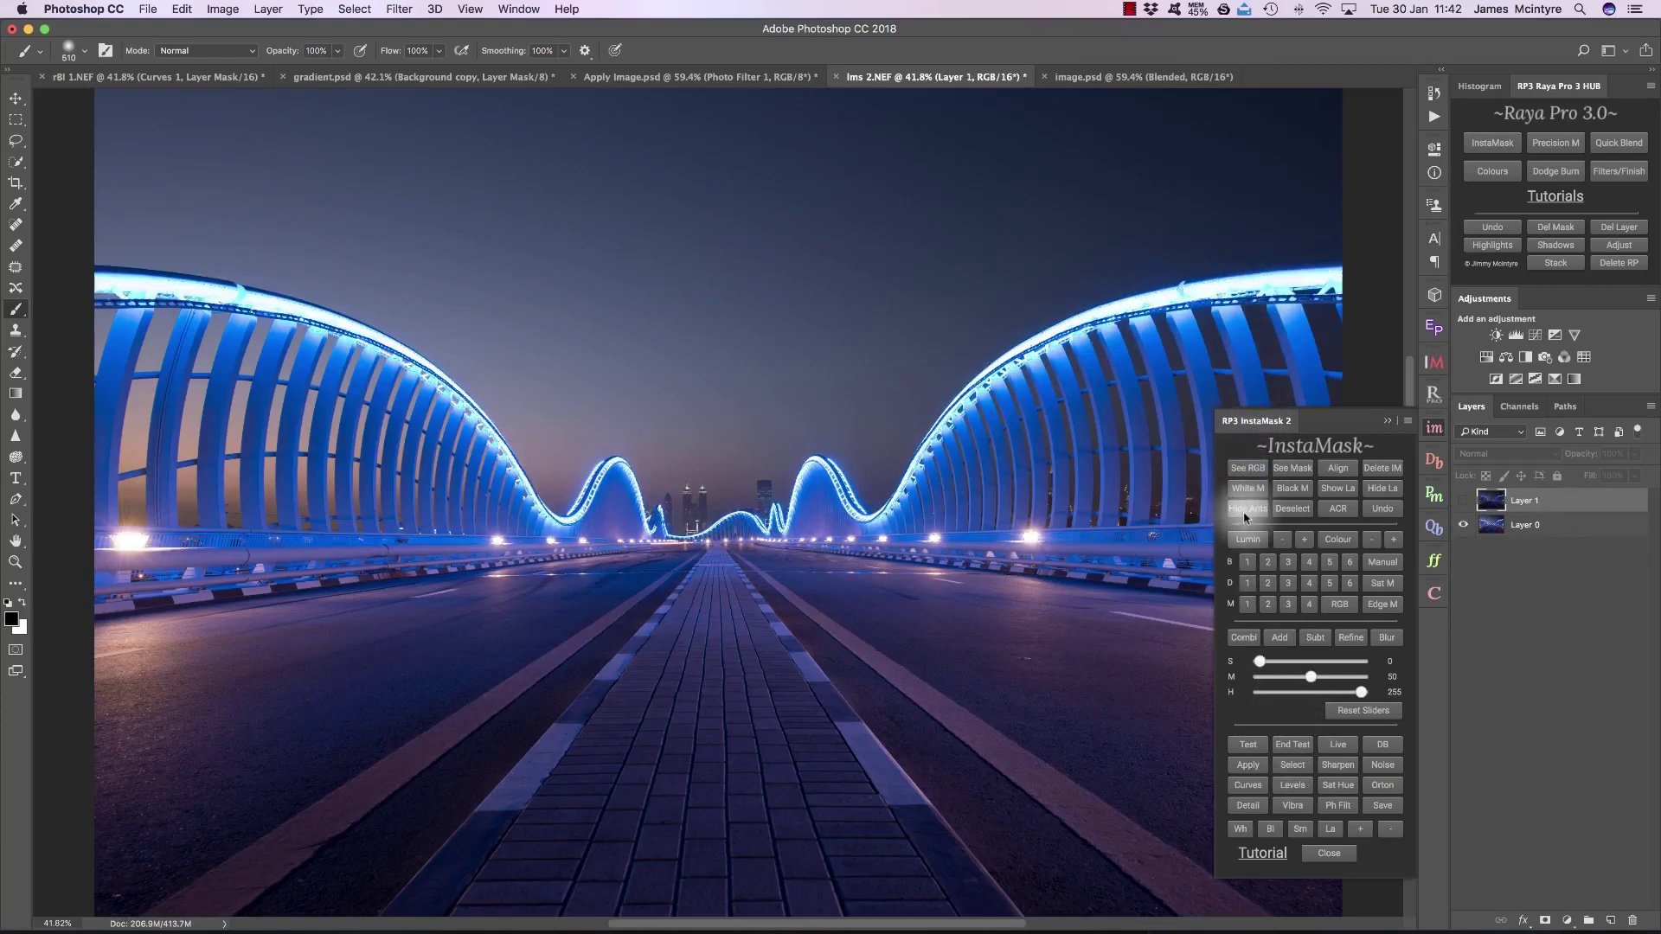
click(1303, 491)
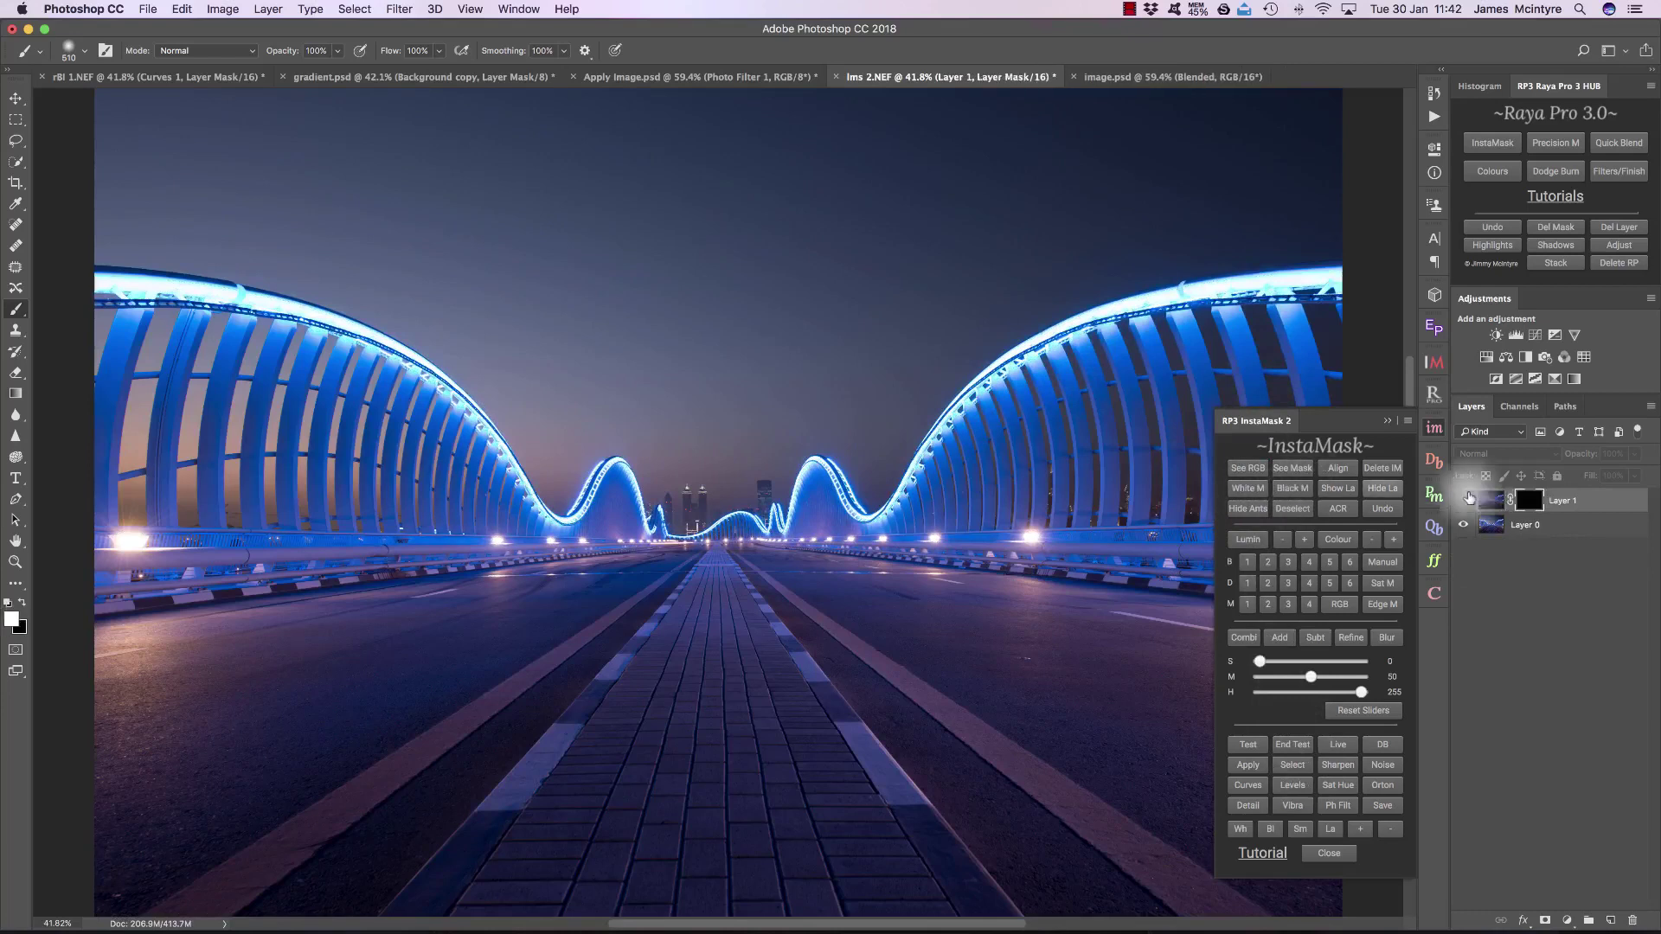
click(1341, 491)
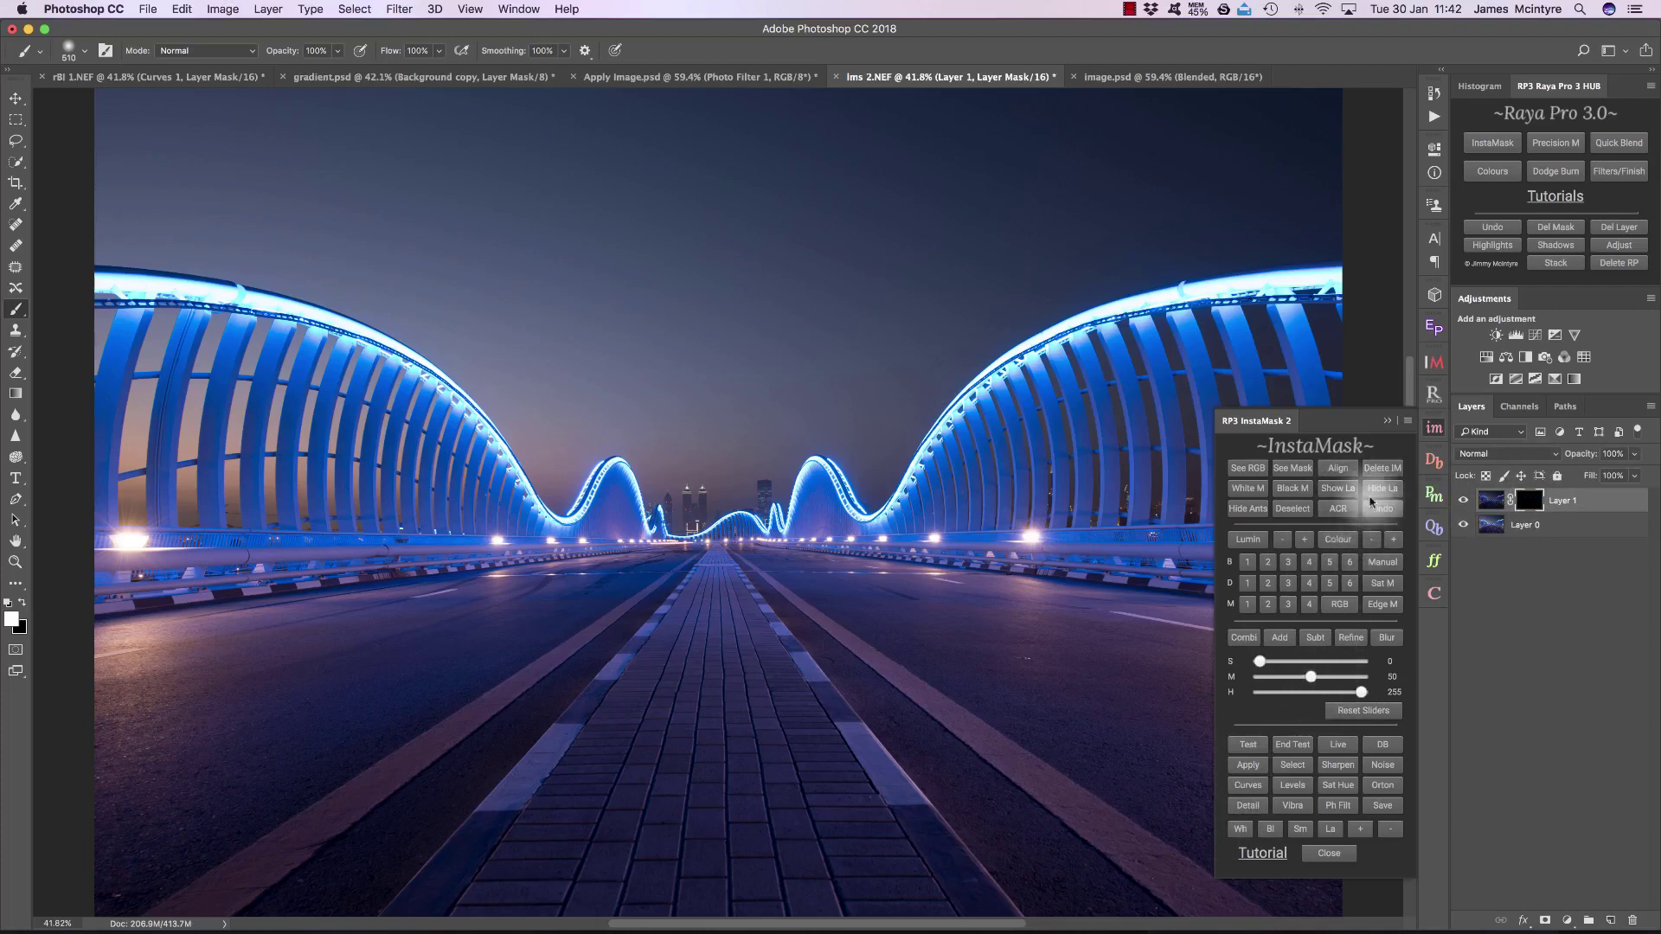
click(1386, 424)
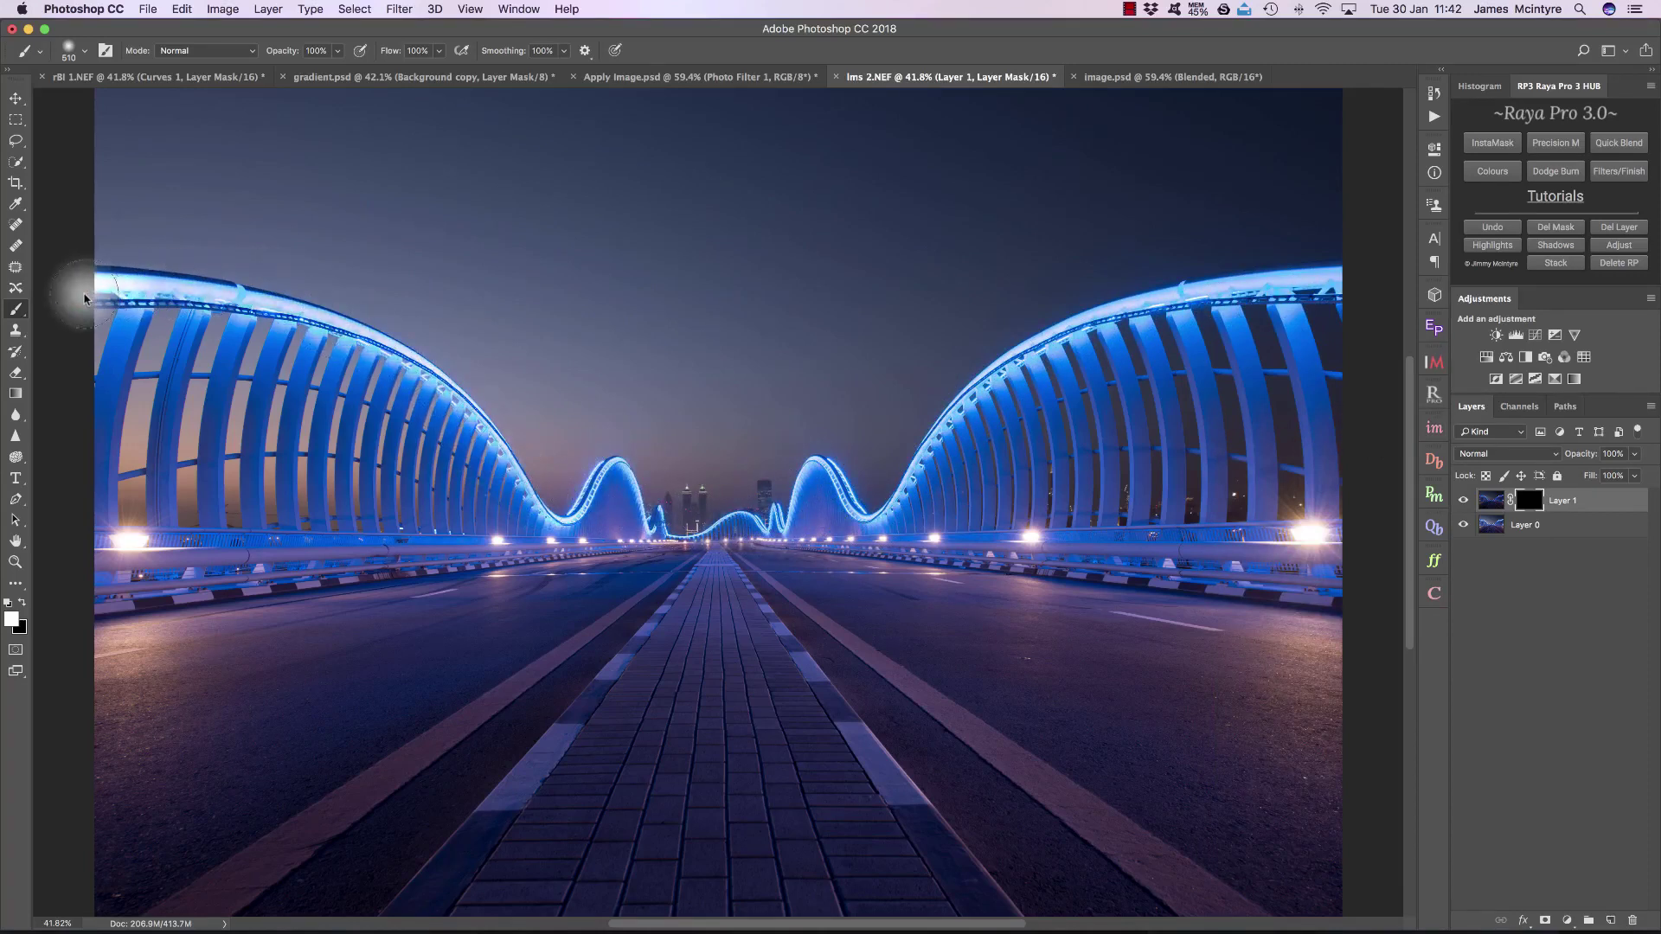
Step: Set brush opacity to 50%, zoom into the right bridge rail, and toggle Layer 1 to compare
key(5)
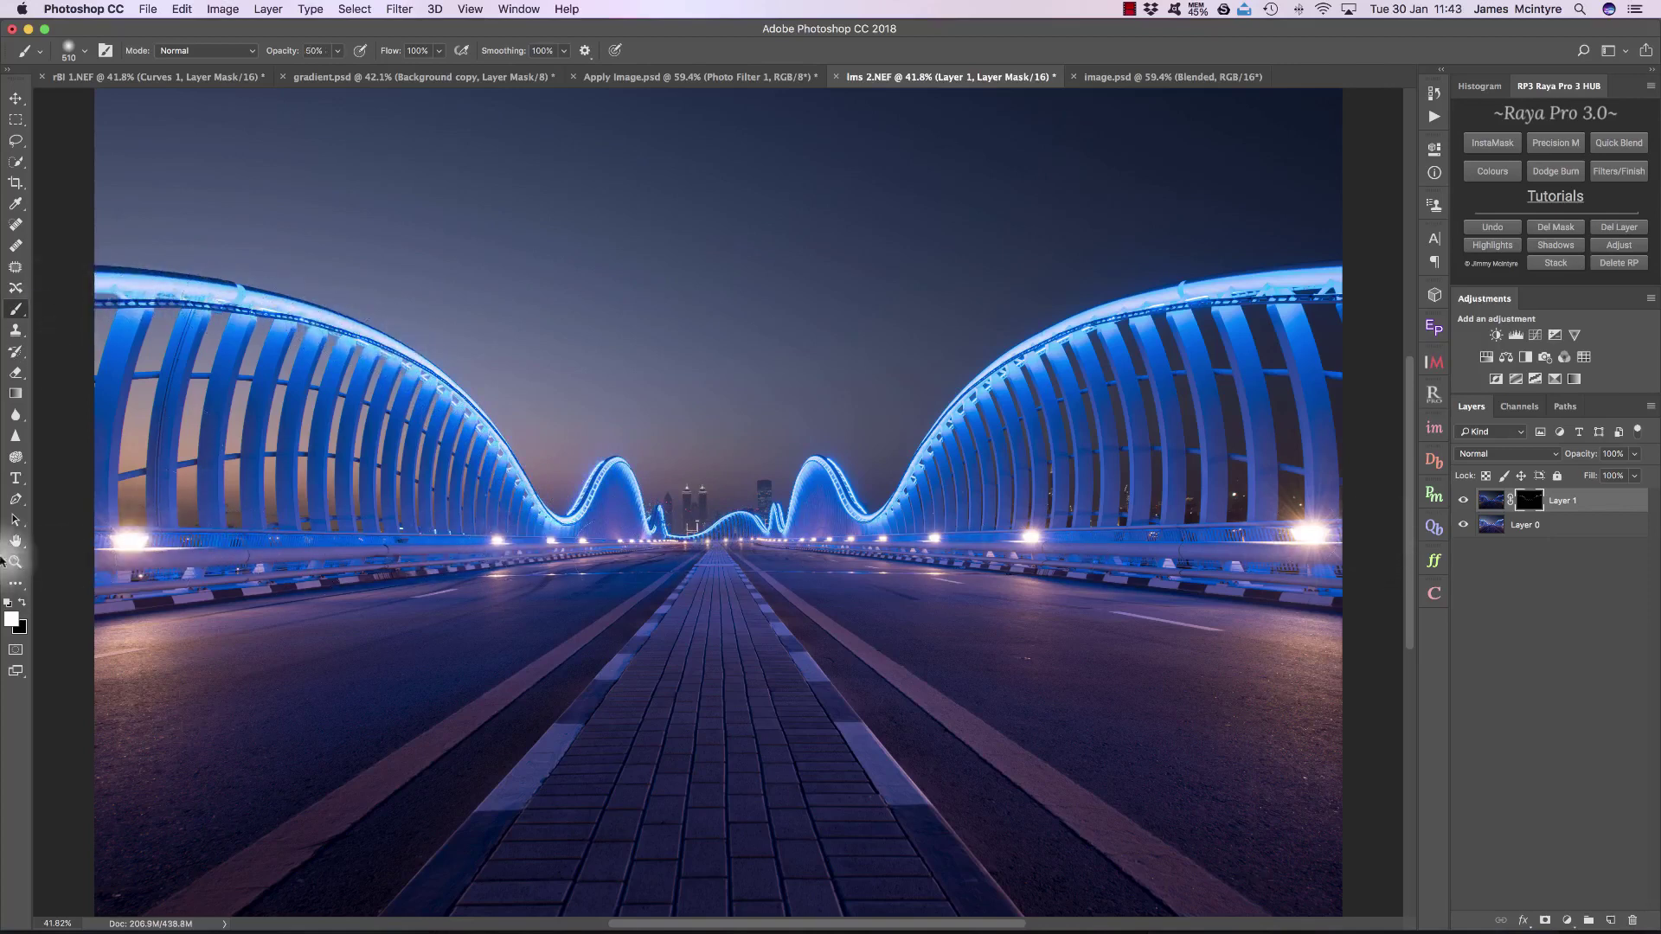
click(15, 562)
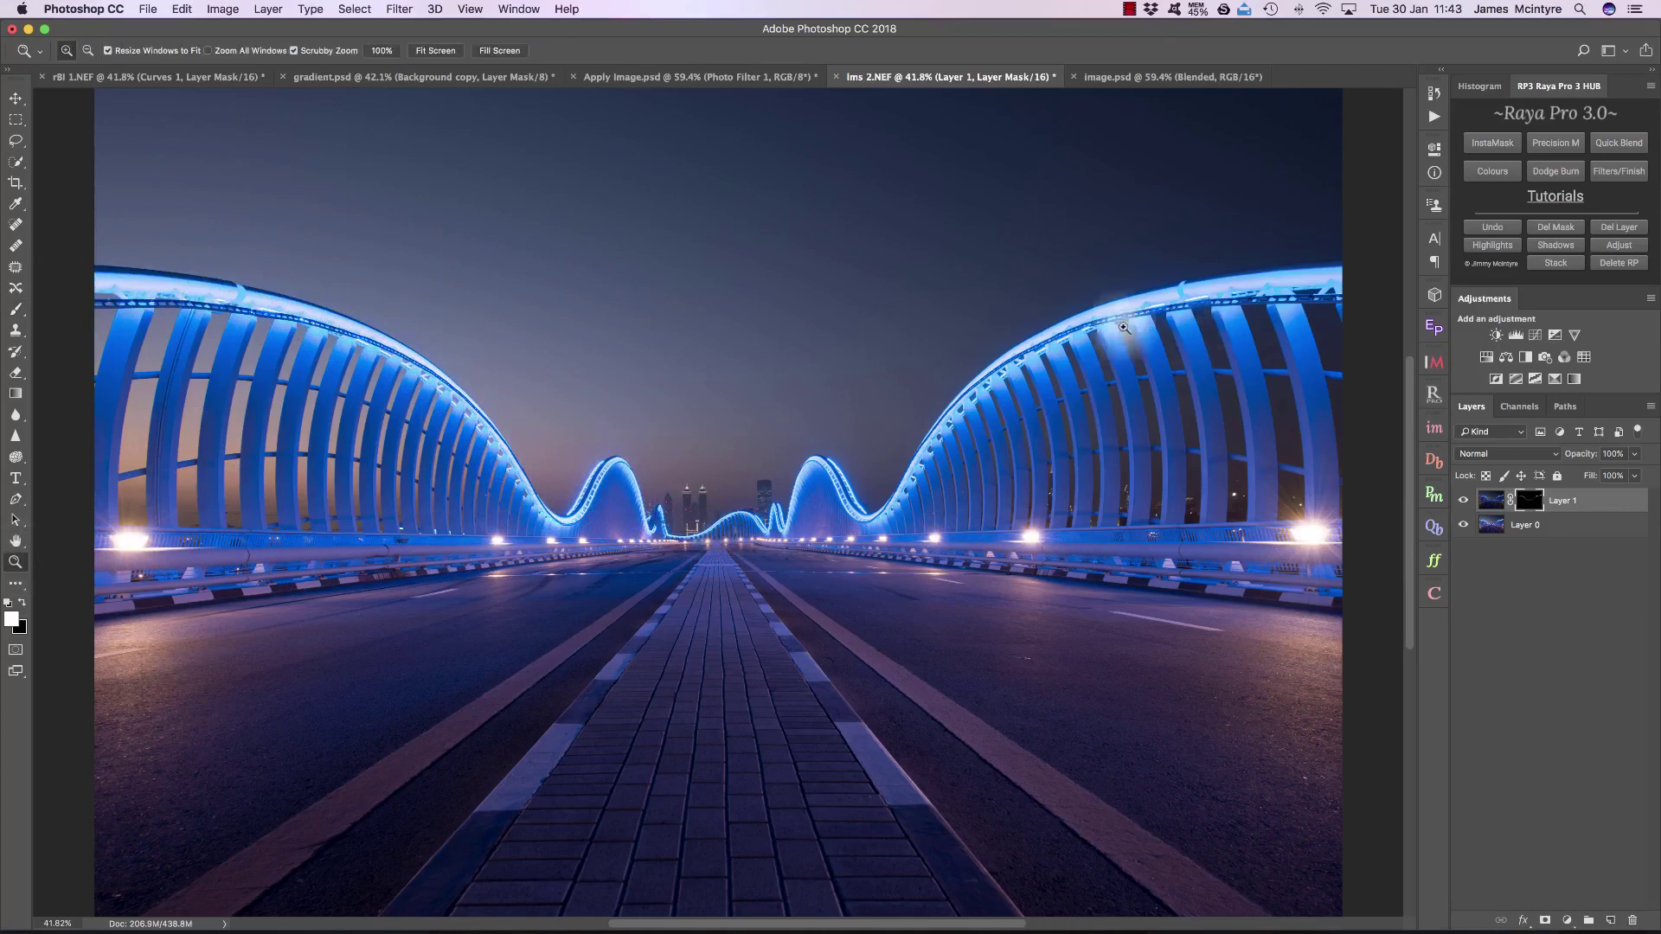
drag(1077, 313, 1144, 321)
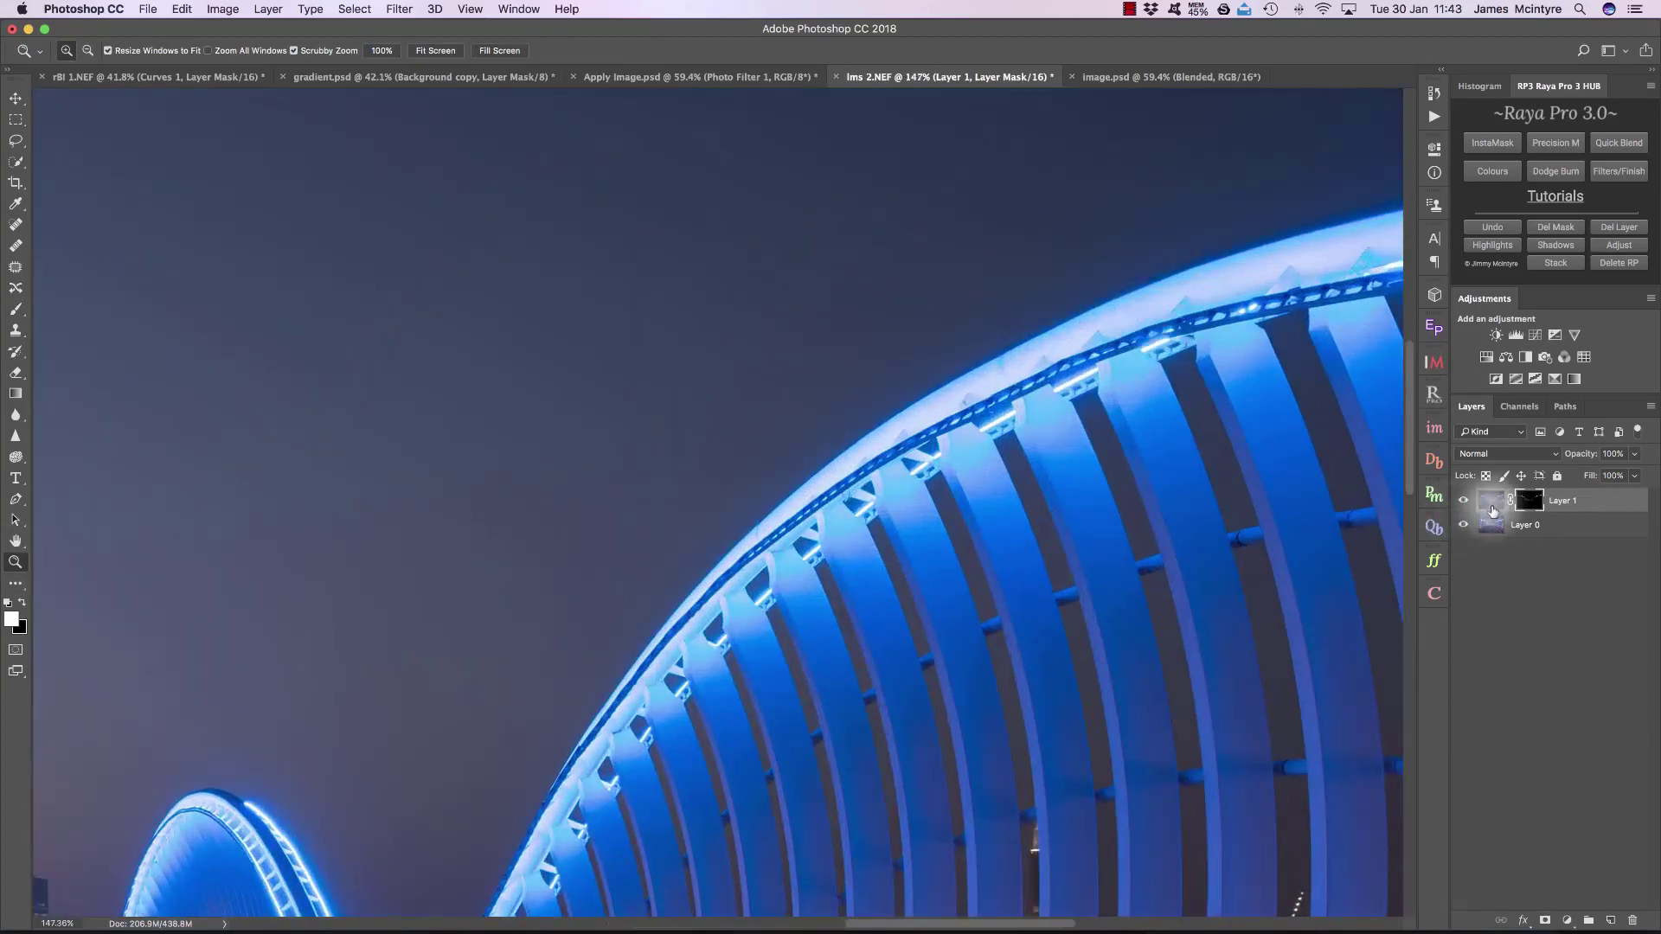
click(1464, 500)
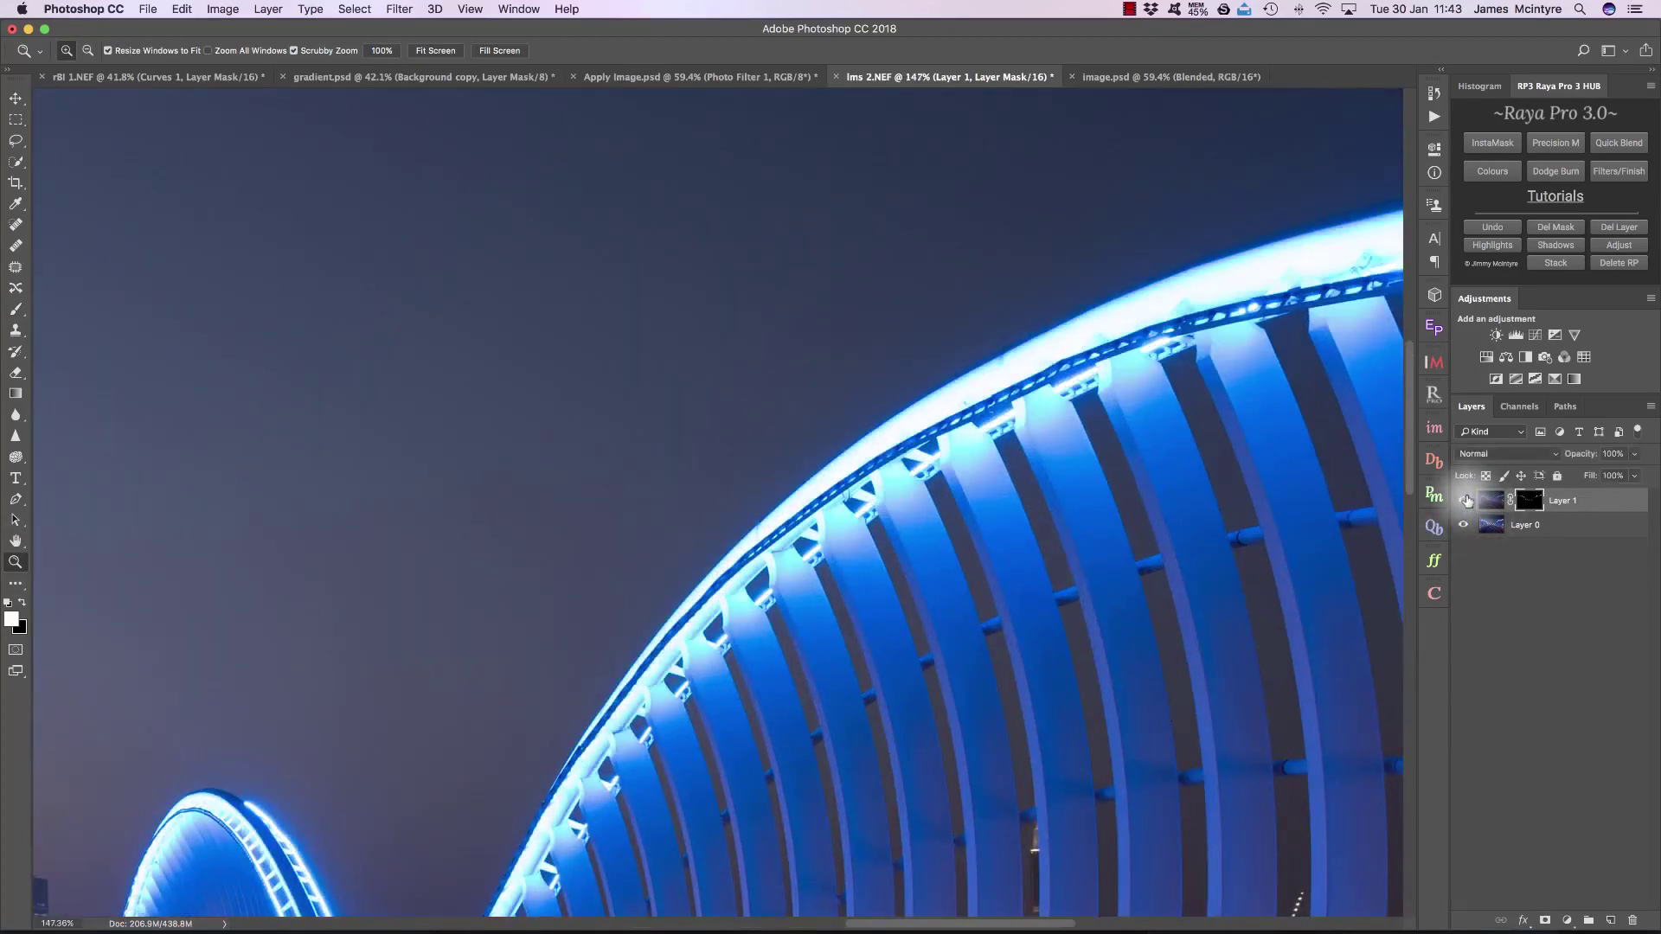
click(1465, 500)
click(1465, 500)
click(1465, 500)
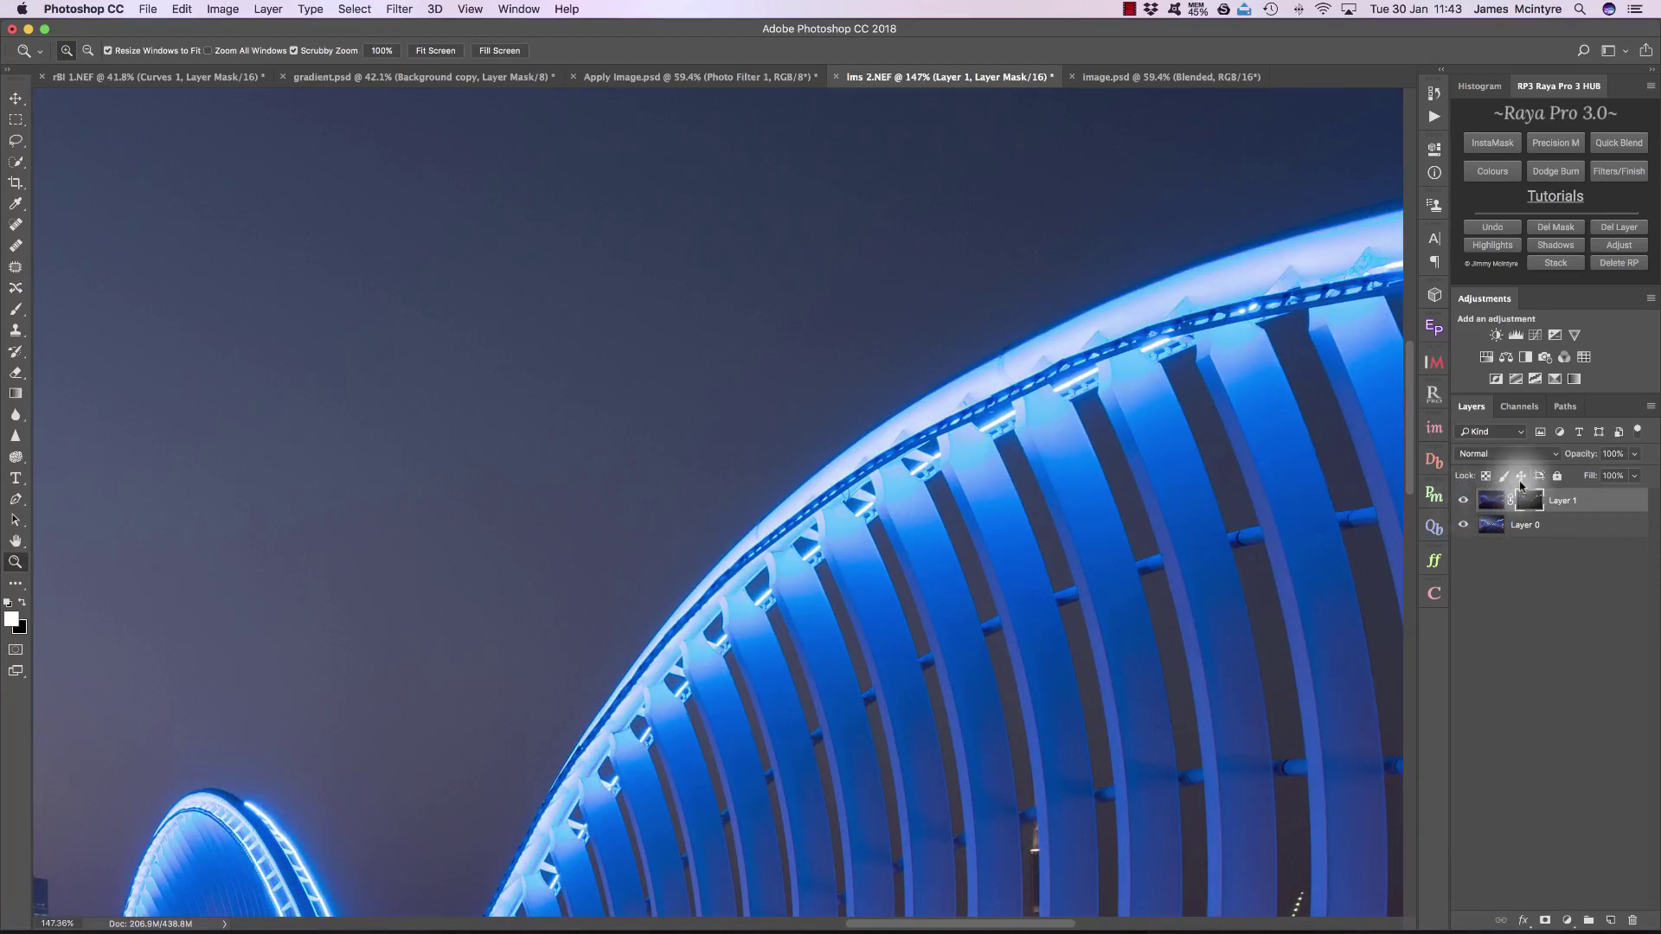
Step: Lower Layer 1 to 62% opacity, compare it on and off, then fit the image on screen
drag(1592, 455, 1561, 458)
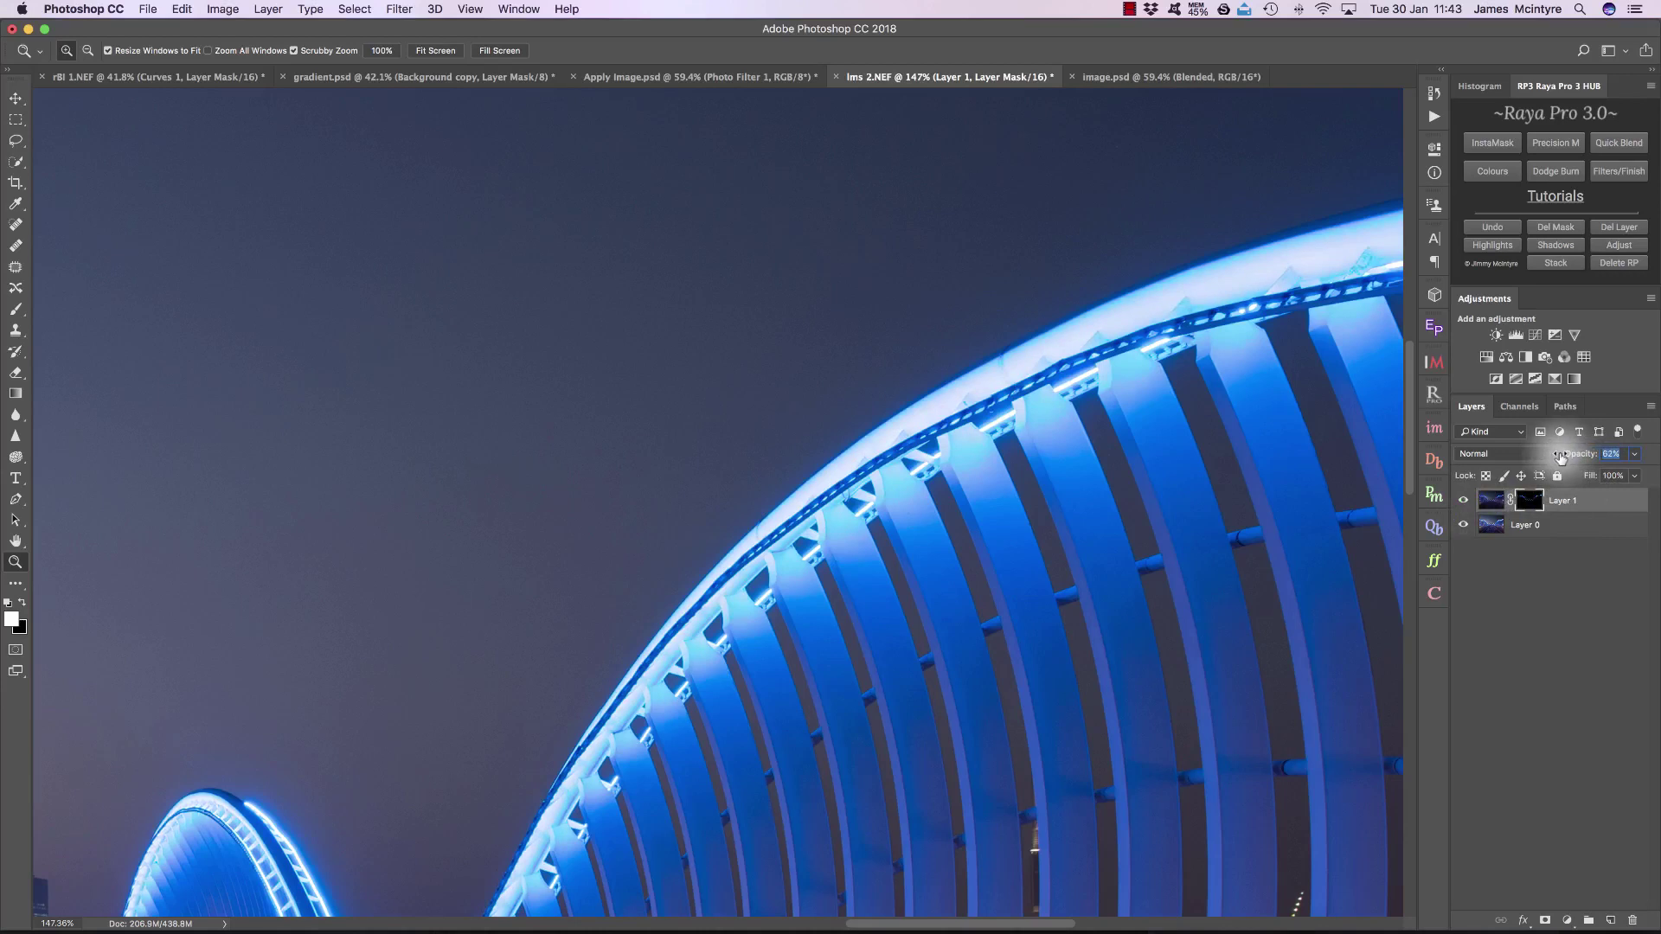
click(1462, 500)
click(1462, 500)
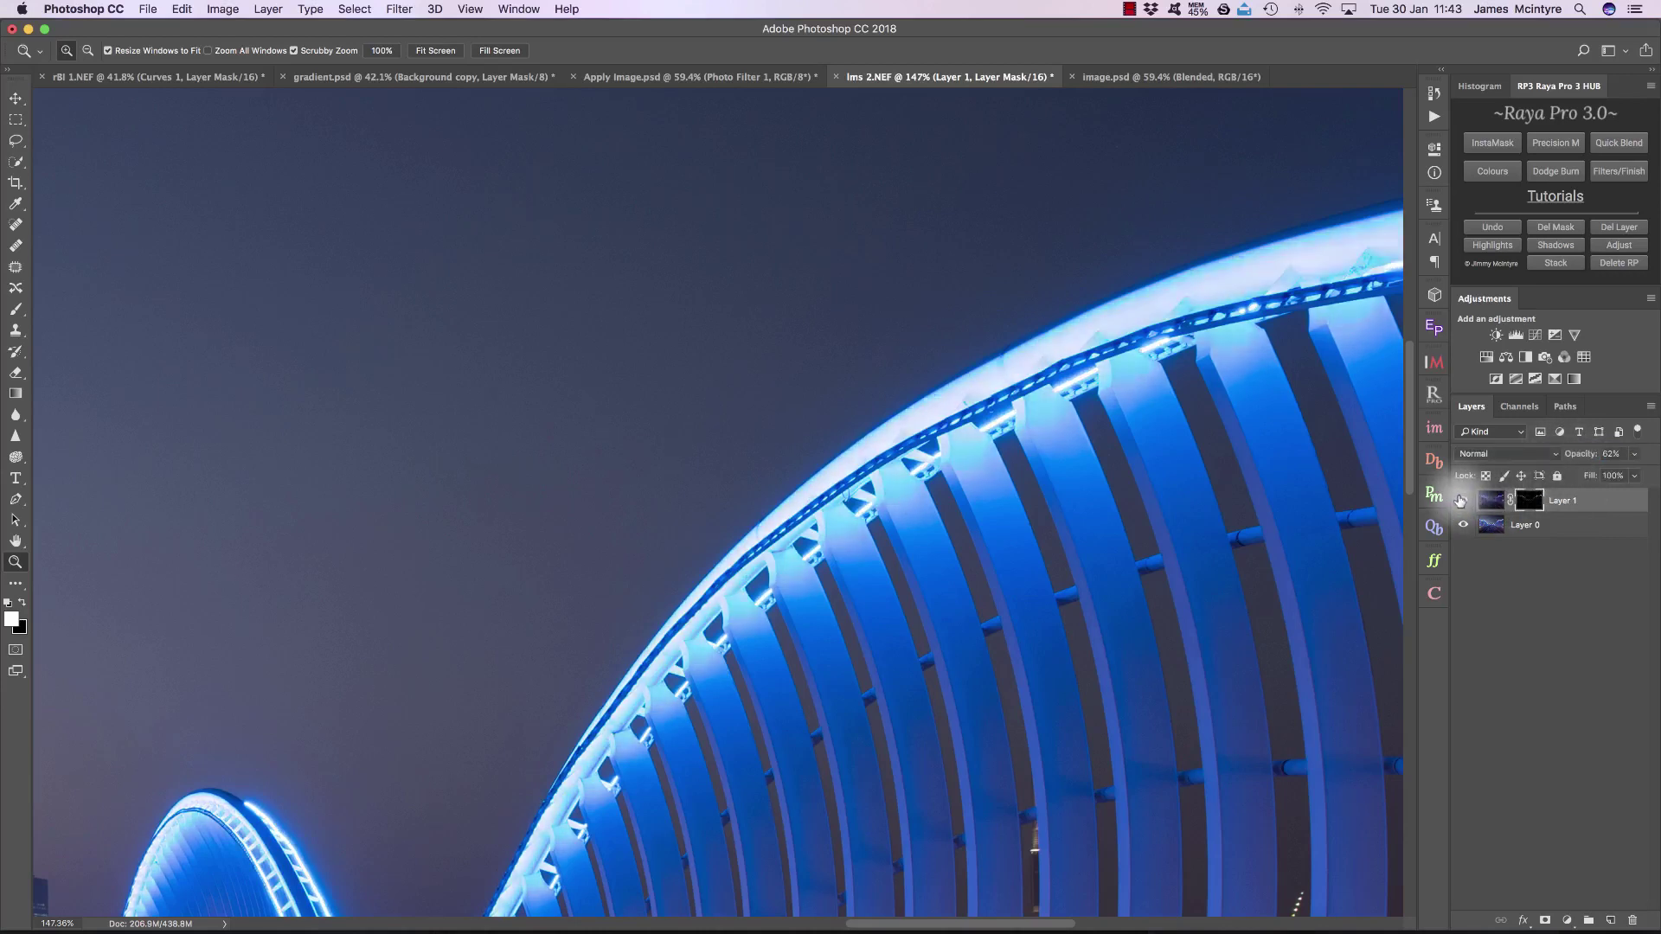
click(1462, 500)
click(1462, 500)
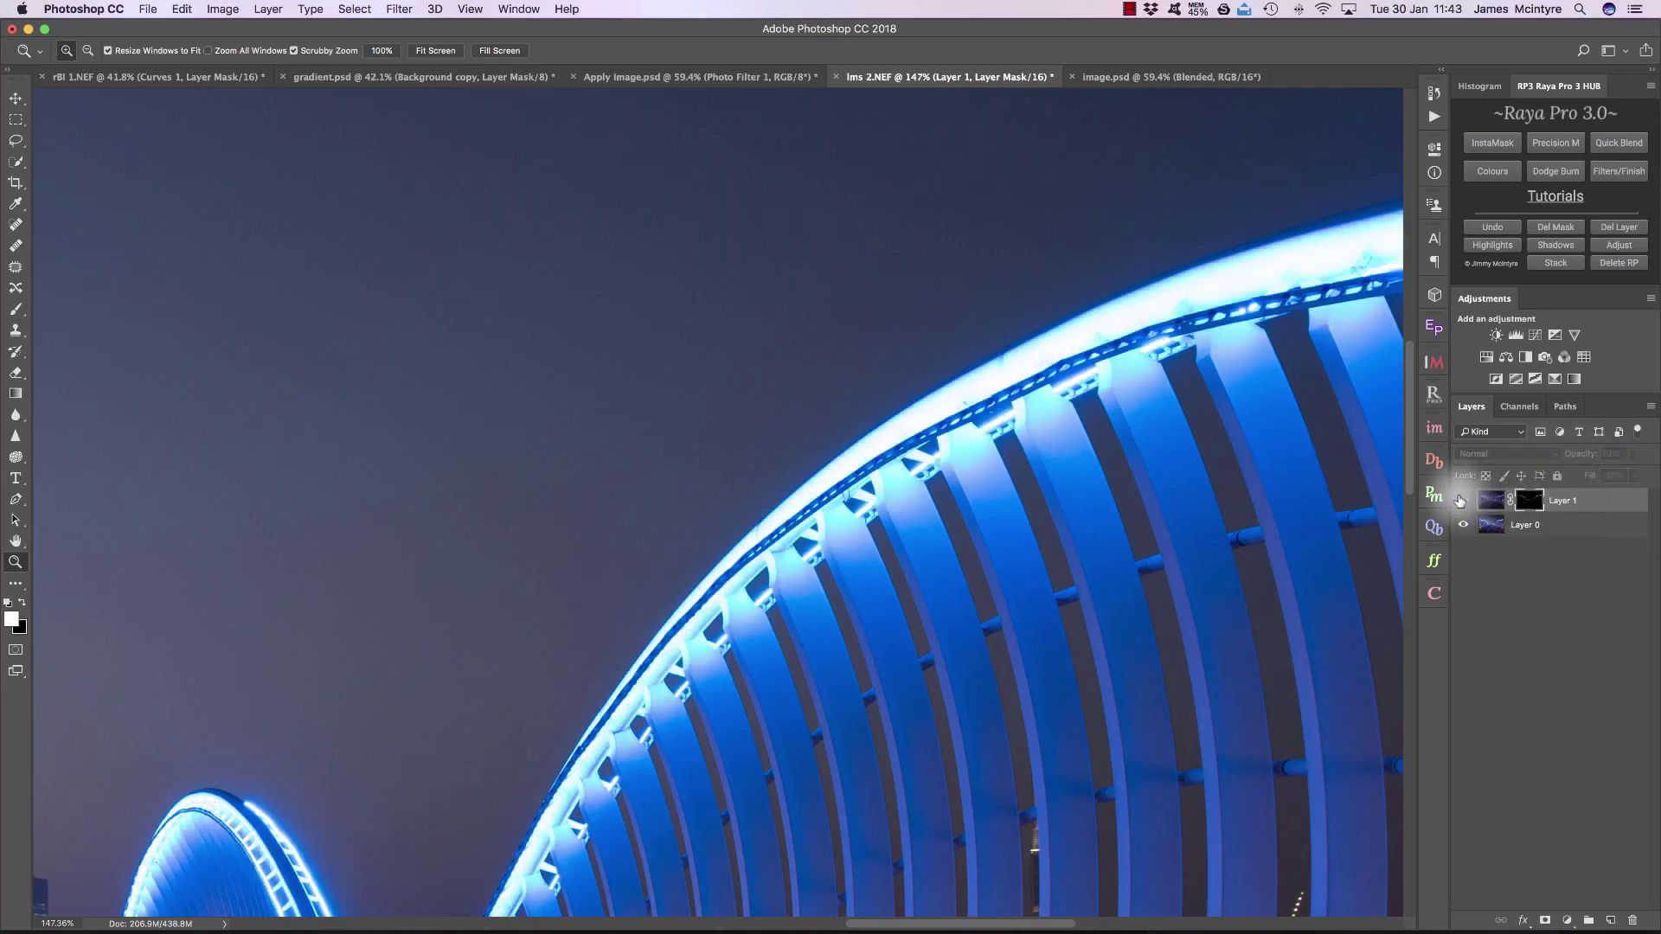
click(1462, 501)
click(1462, 500)
click(1462, 500)
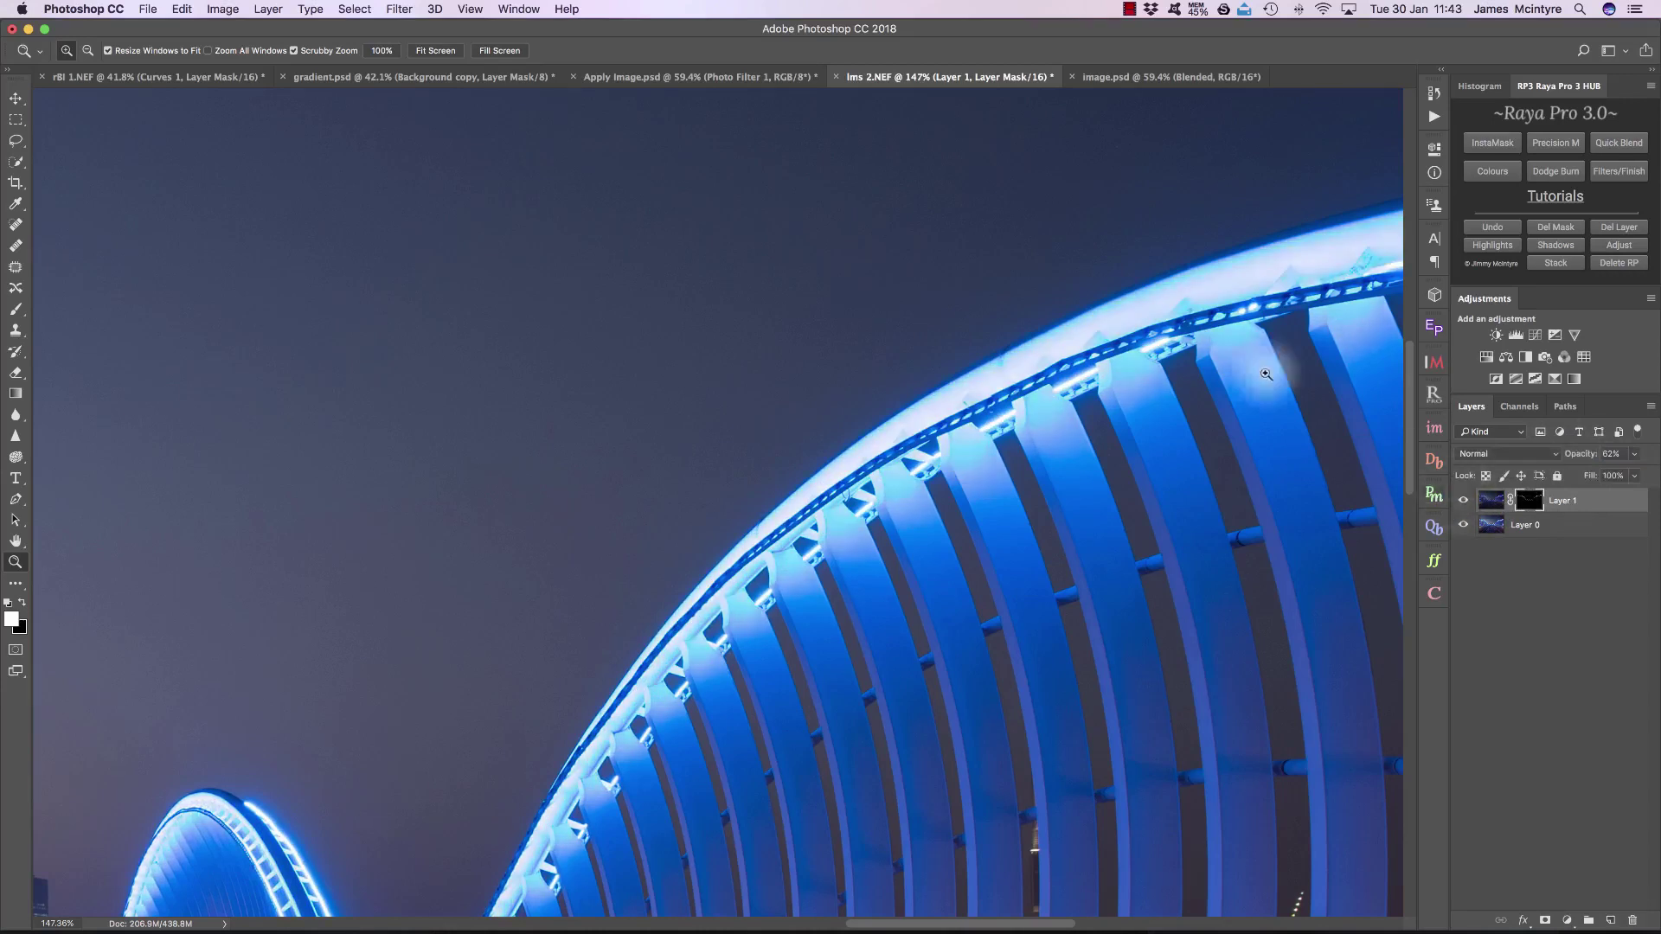
click(437, 50)
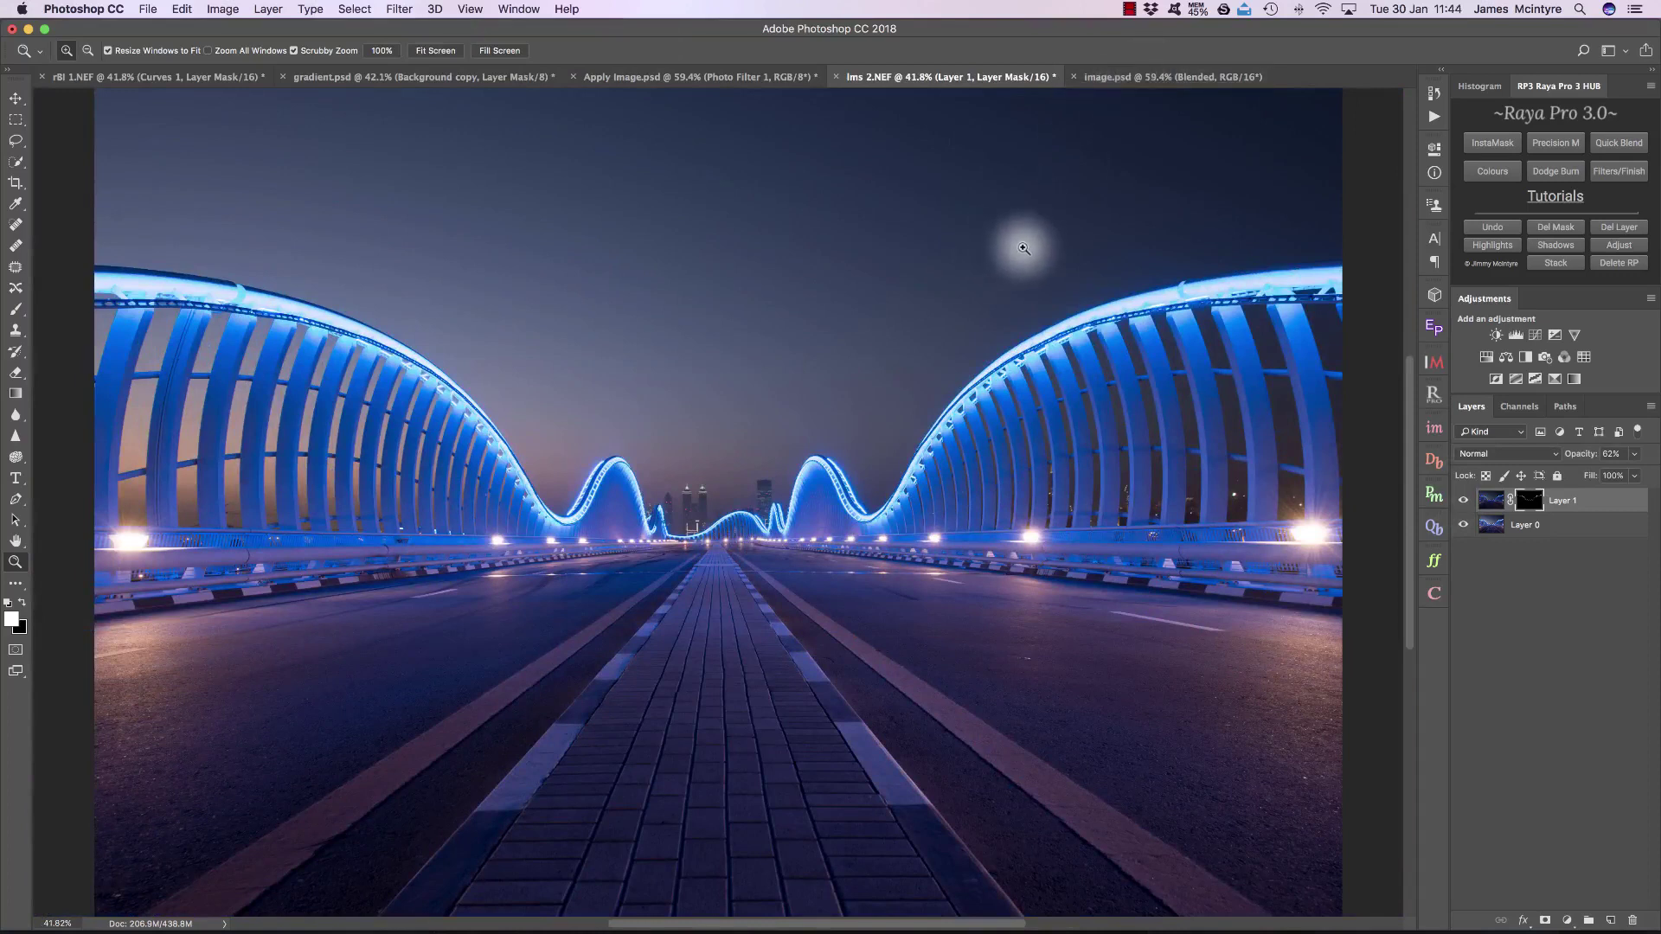
Step: Switch to image.psd and hide its Blended layer to see the IMG_1875 base exposure
click(1142, 77)
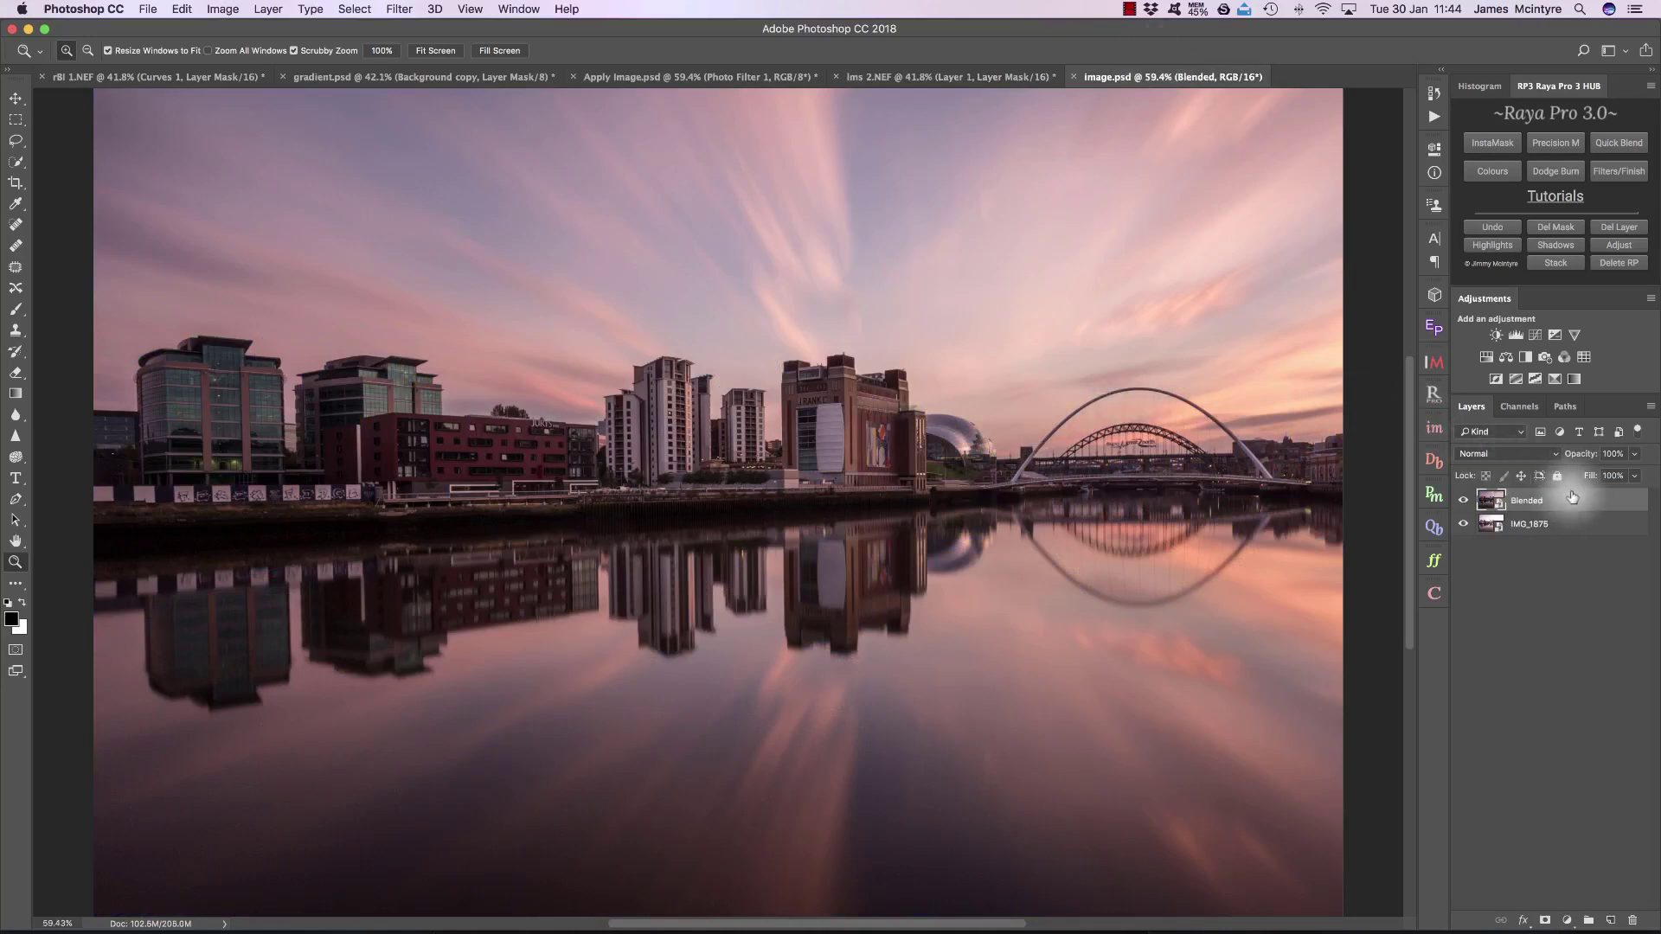
click(1464, 501)
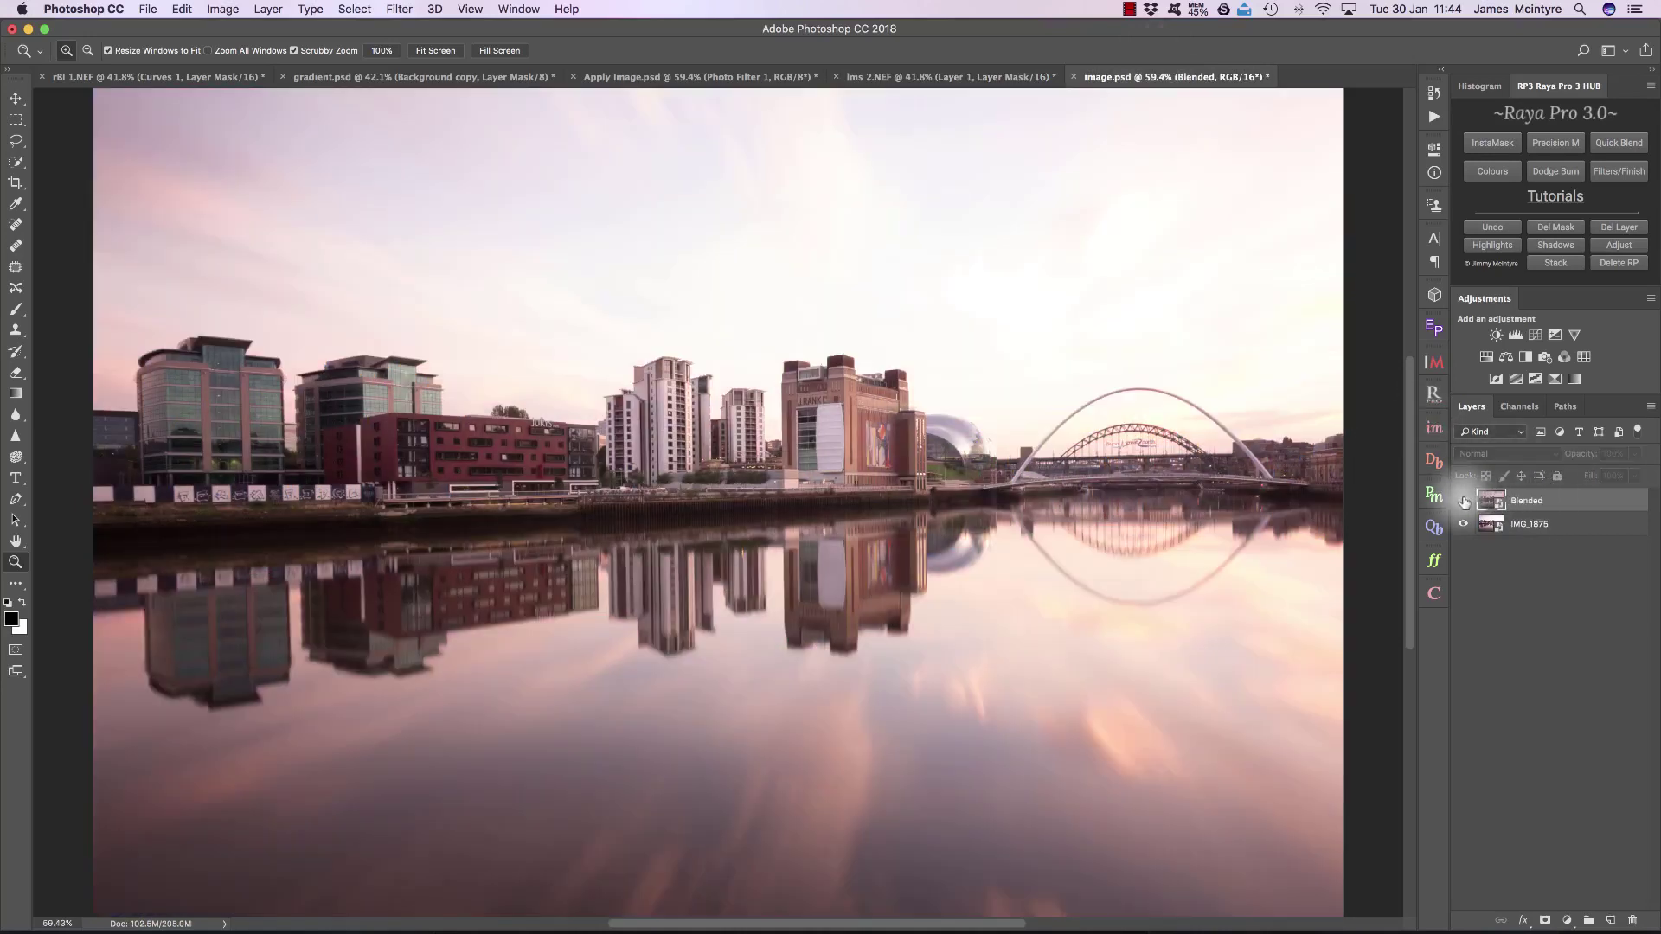
Step: Apply a B1 brights luminosity mask with M at 58 to the Blended layer and show it
click(1434, 430)
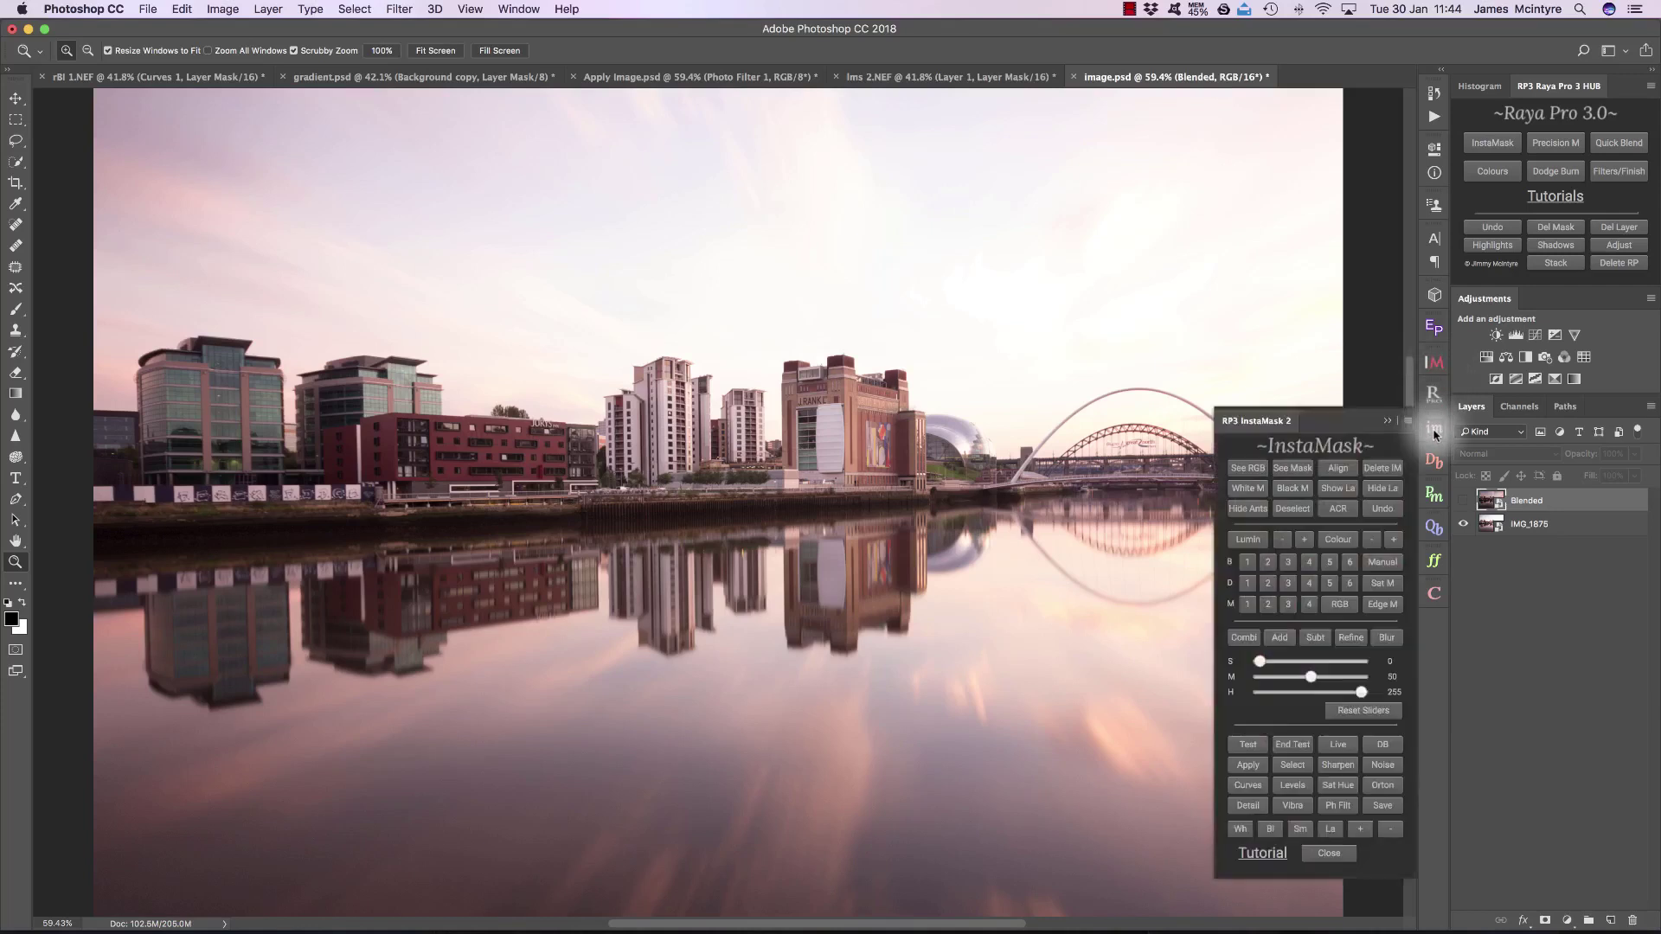
click(1247, 563)
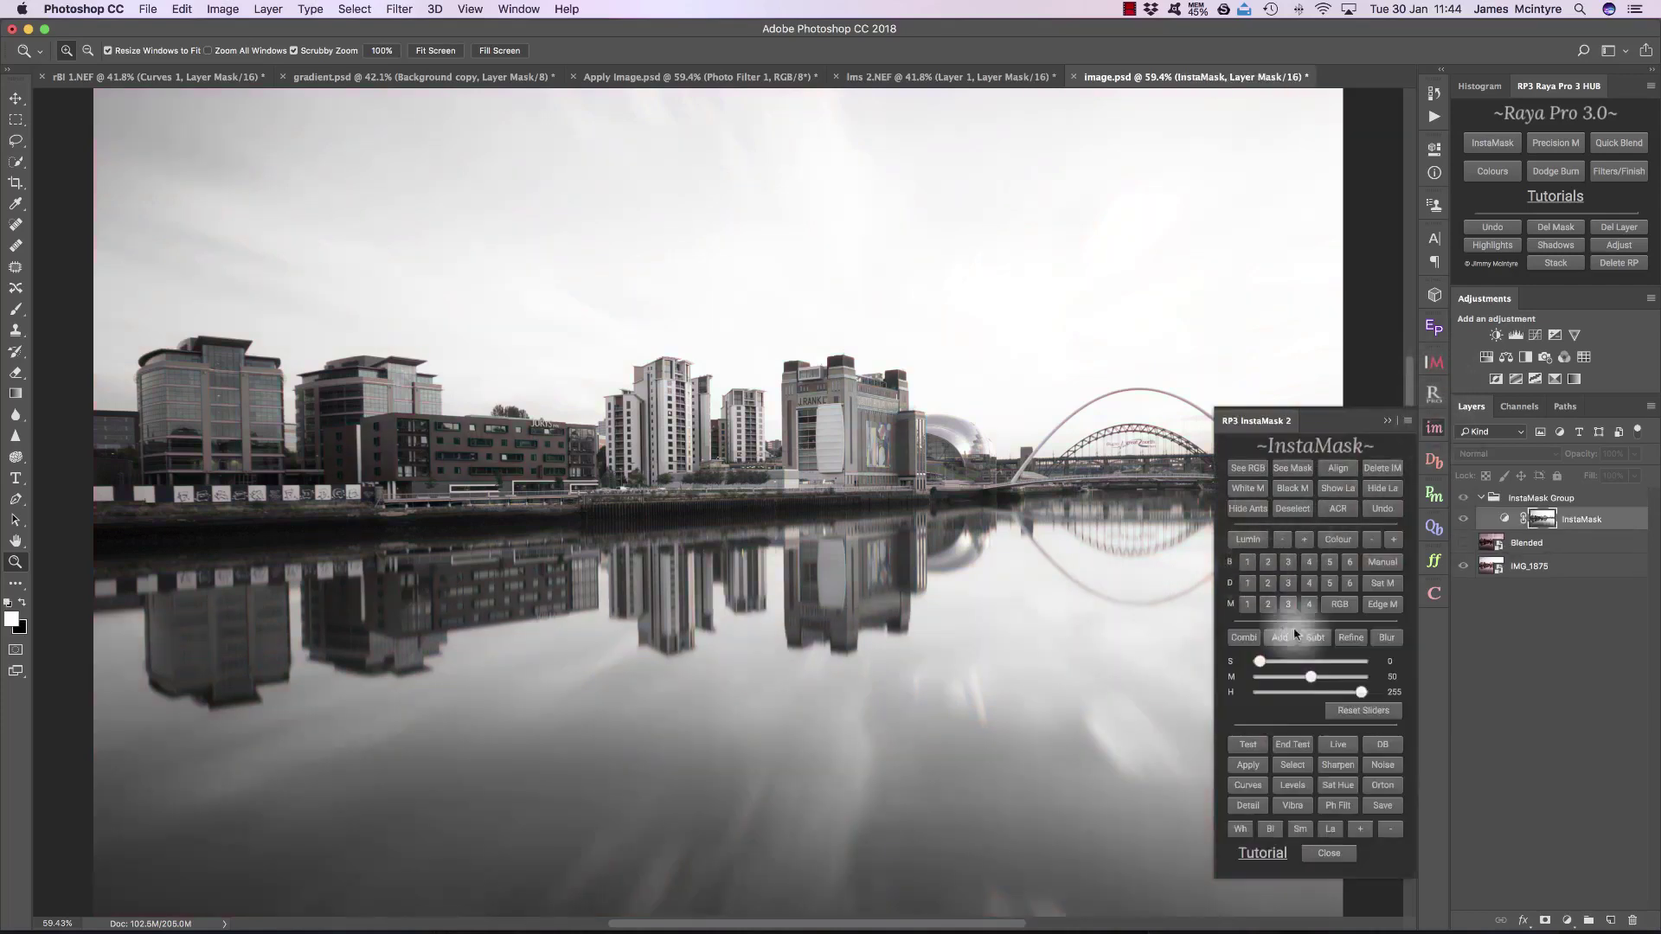
drag(1318, 682, 1356, 693)
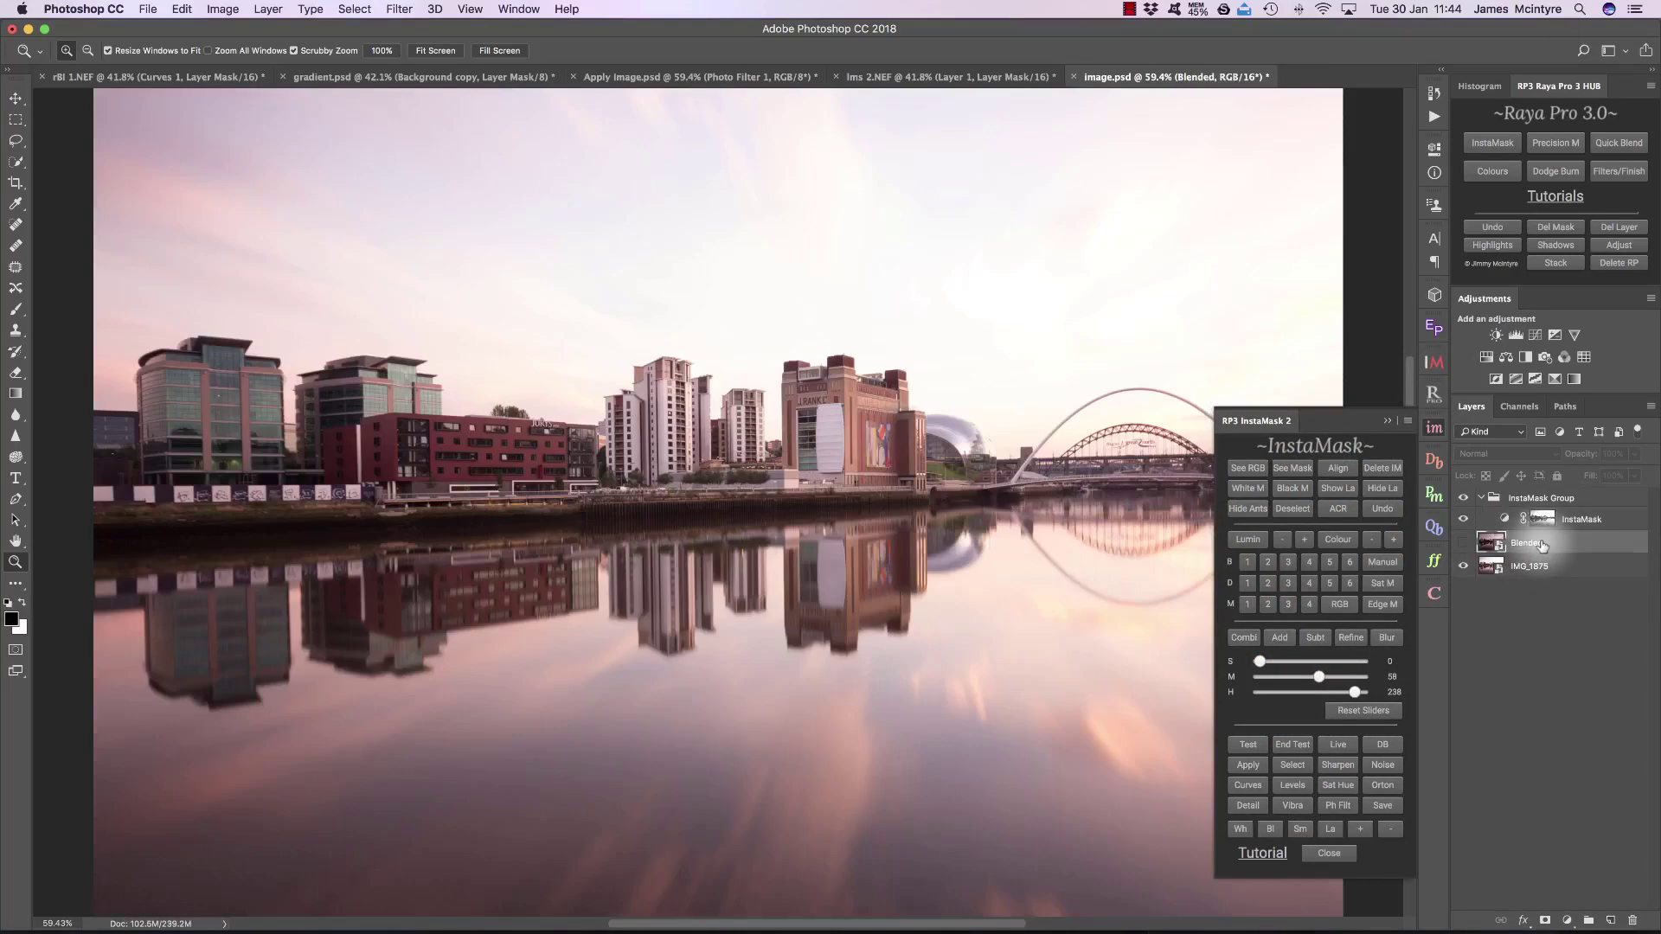
click(1253, 767)
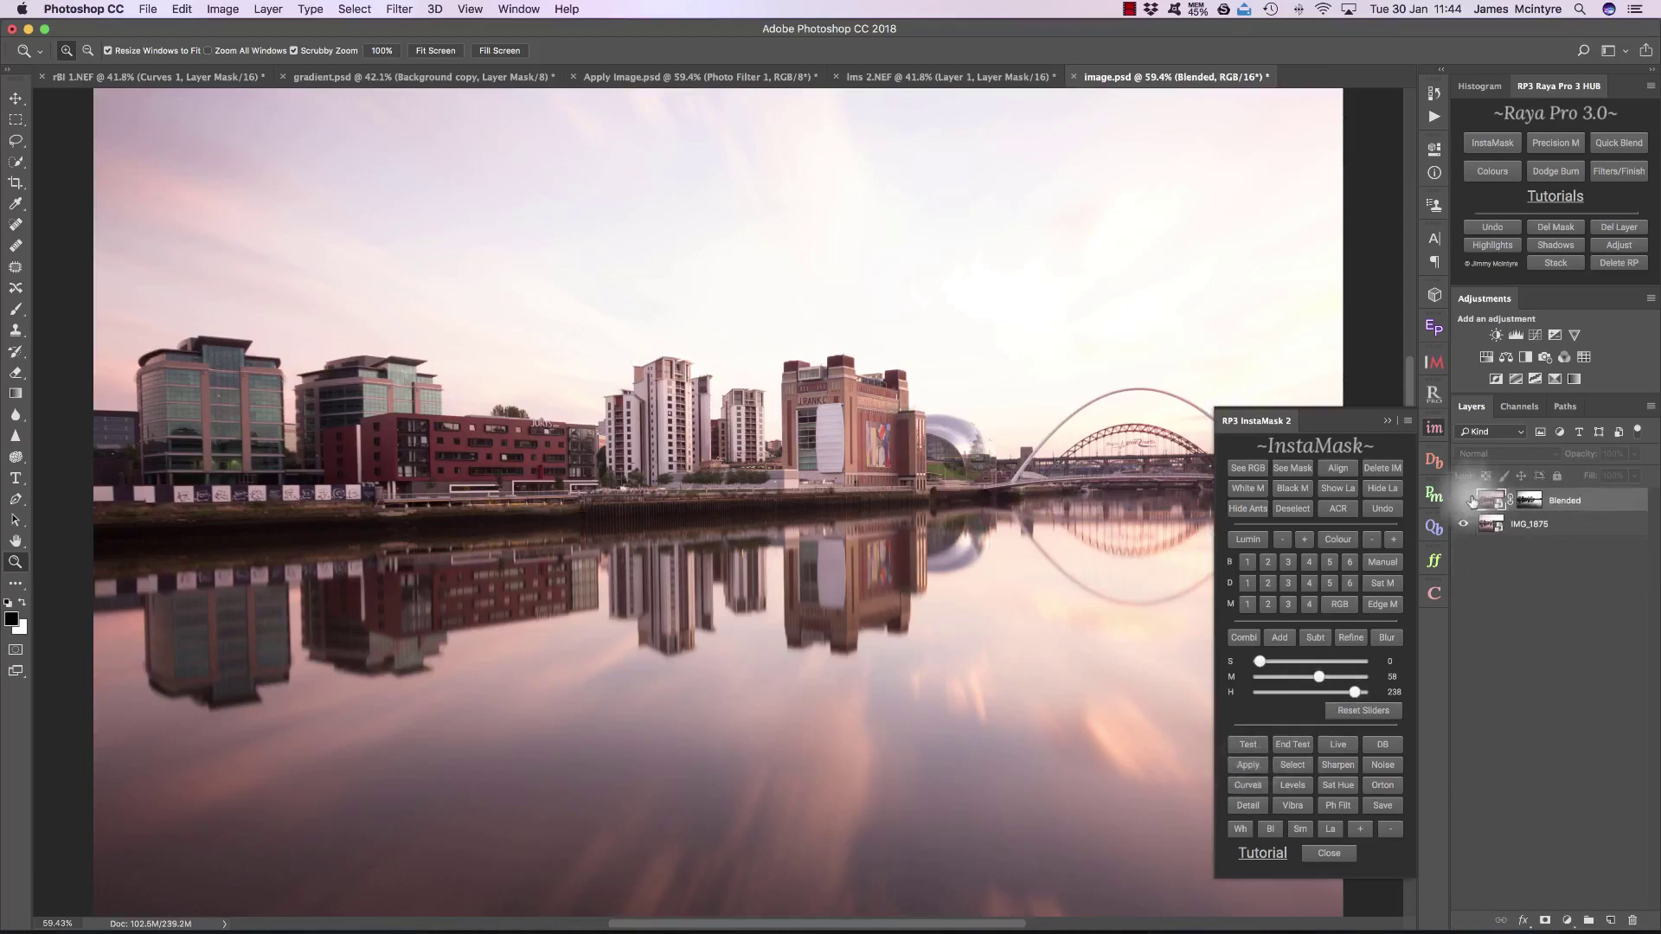
click(1462, 501)
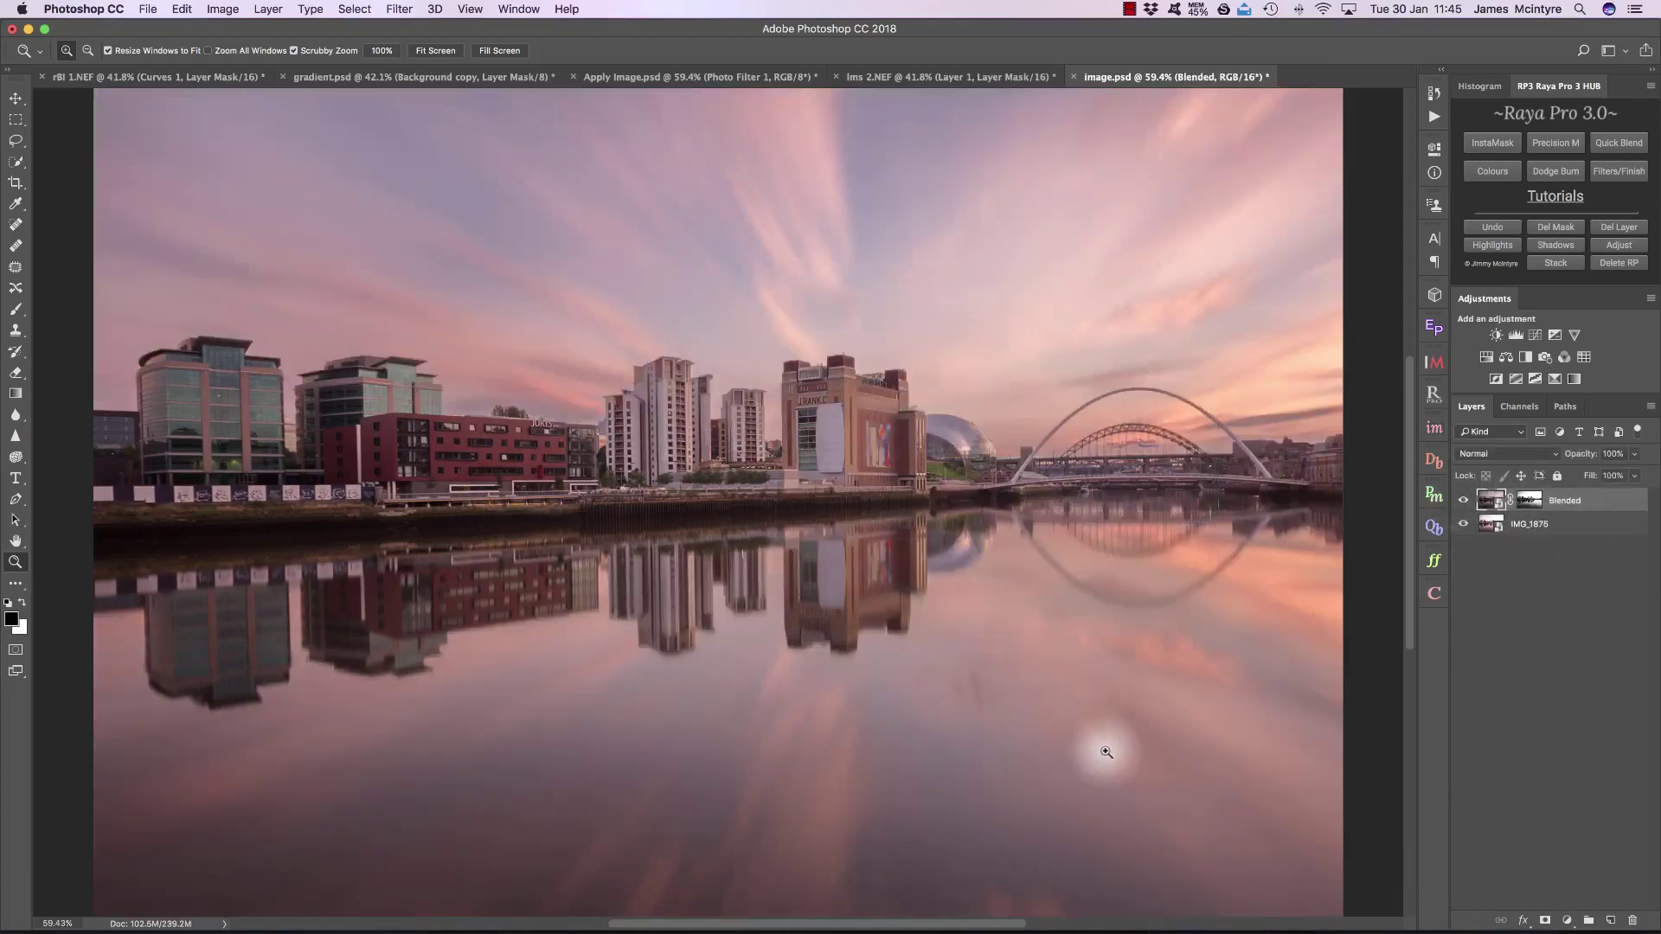
Step: Zoom into the water reflections, toggle the Blended layer to compare, then fit the image on screen
drag(1101, 749, 1198, 787)
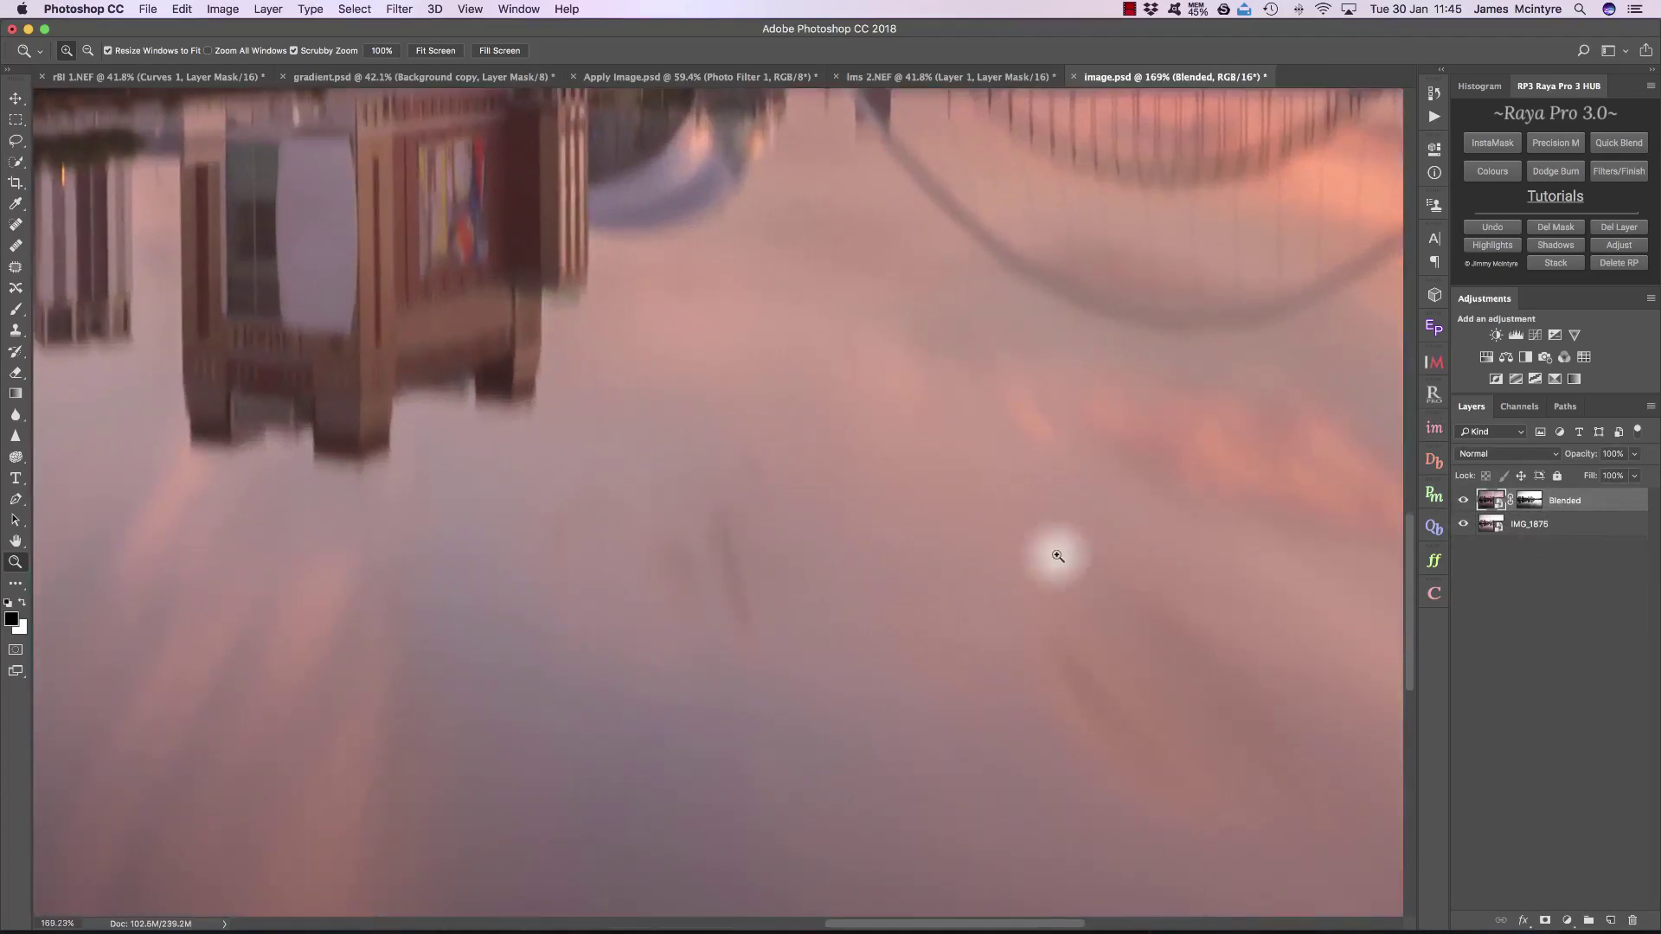
click(1464, 502)
click(1465, 502)
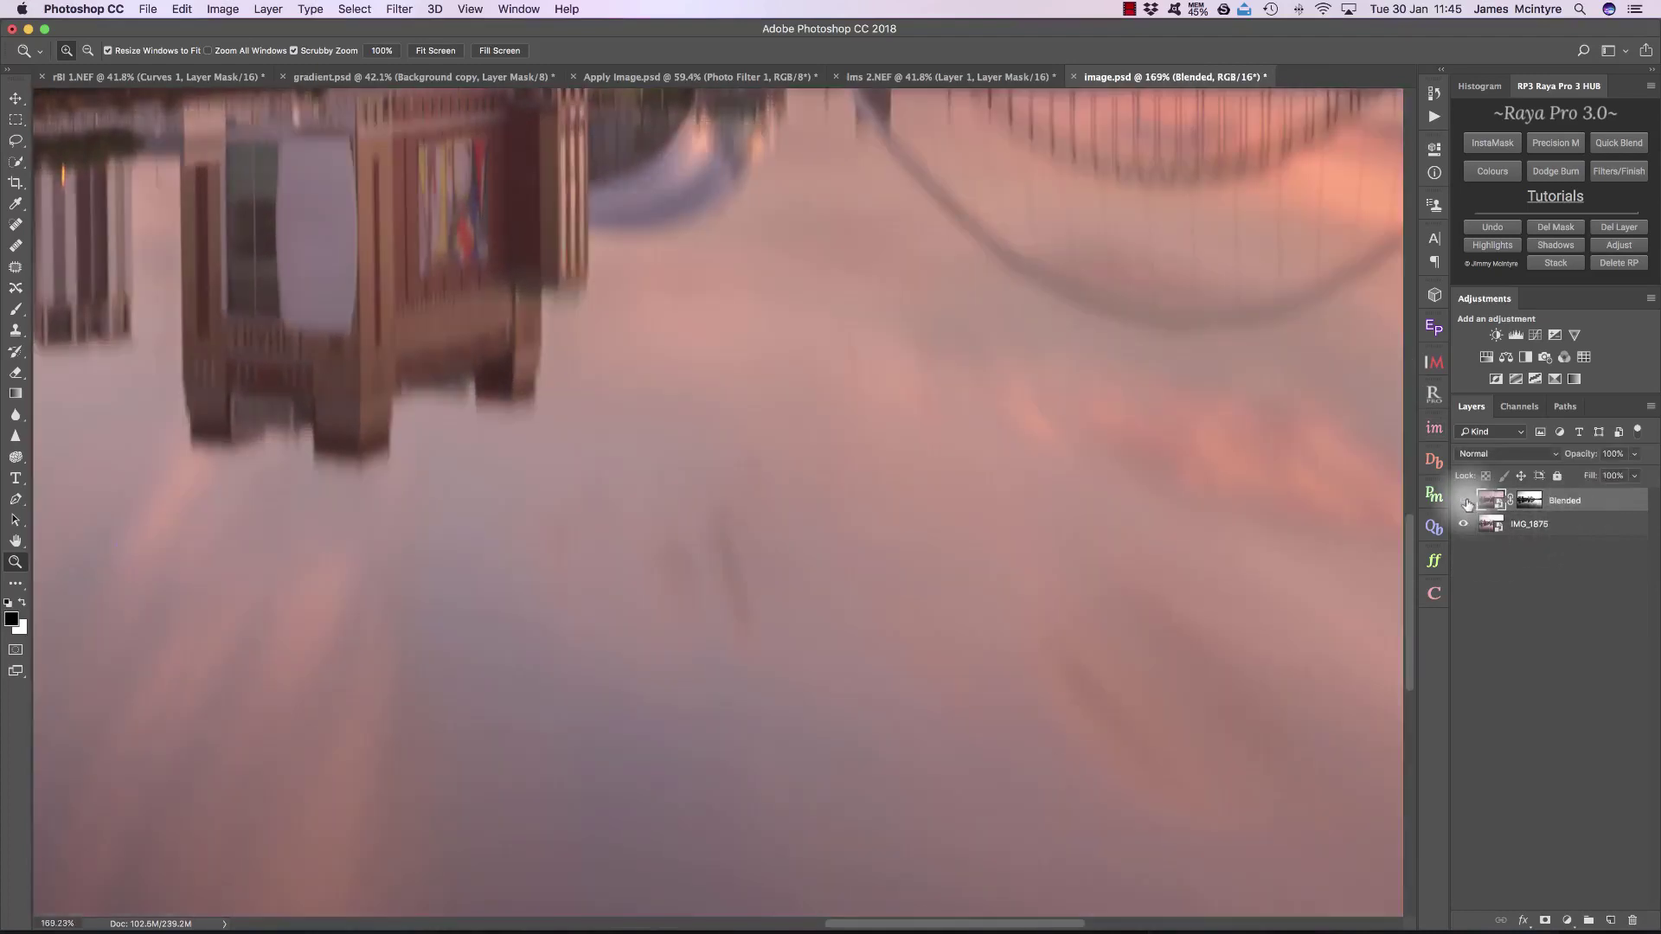
click(1464, 502)
click(1465, 502)
click(1465, 502)
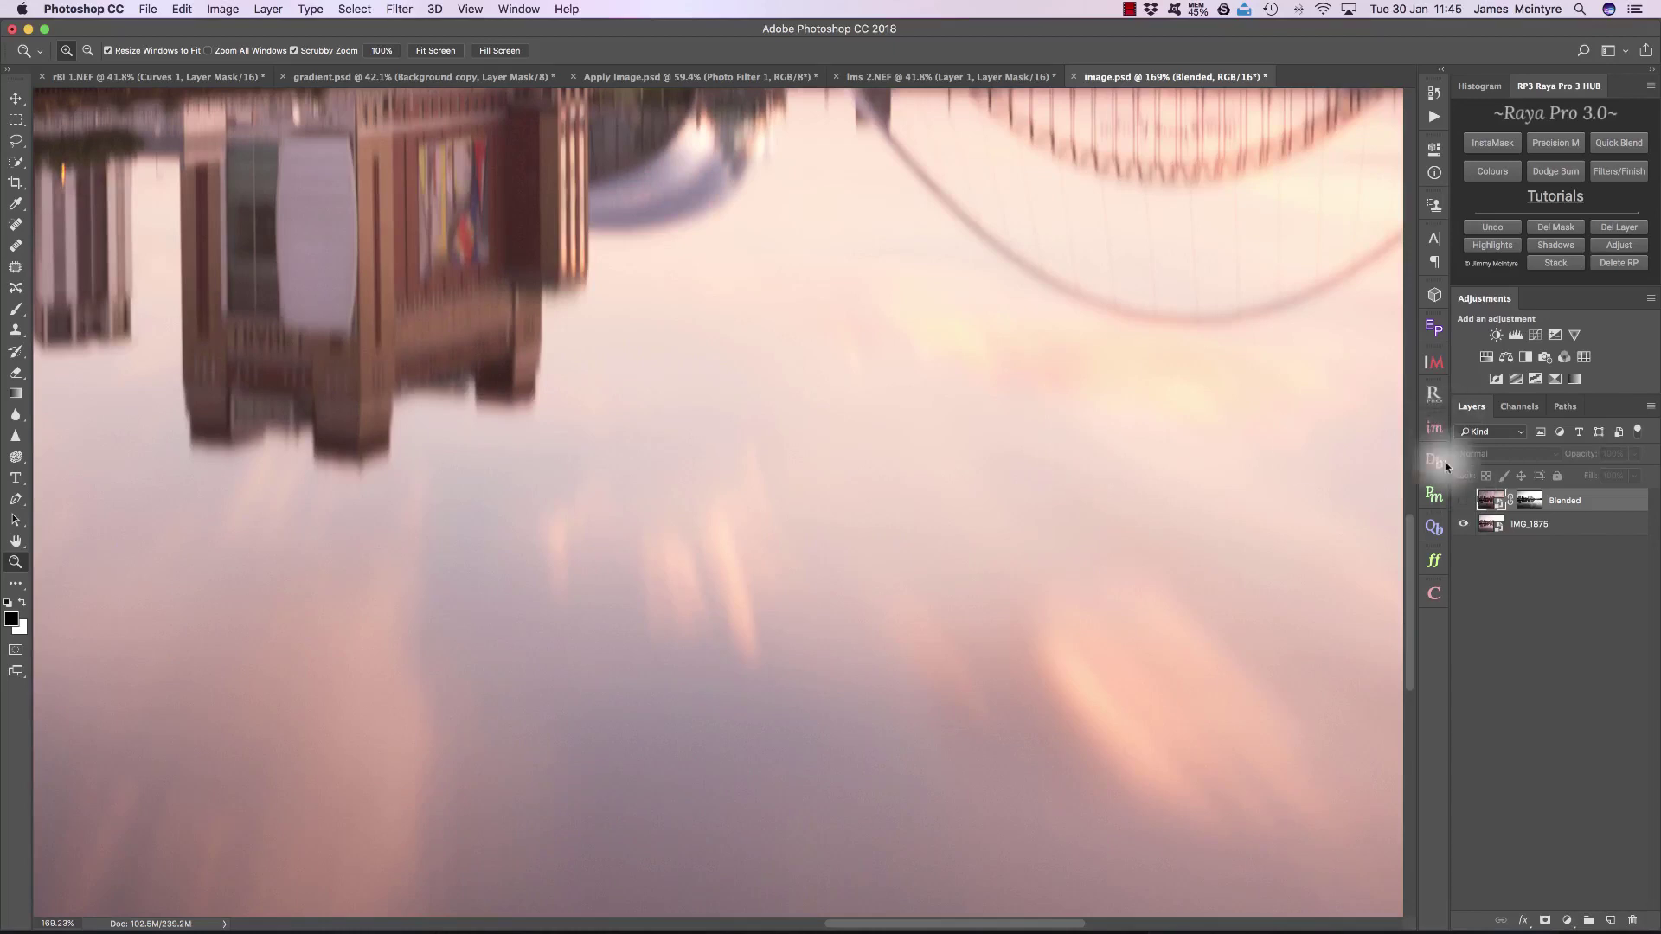
click(1464, 502)
click(1465, 502)
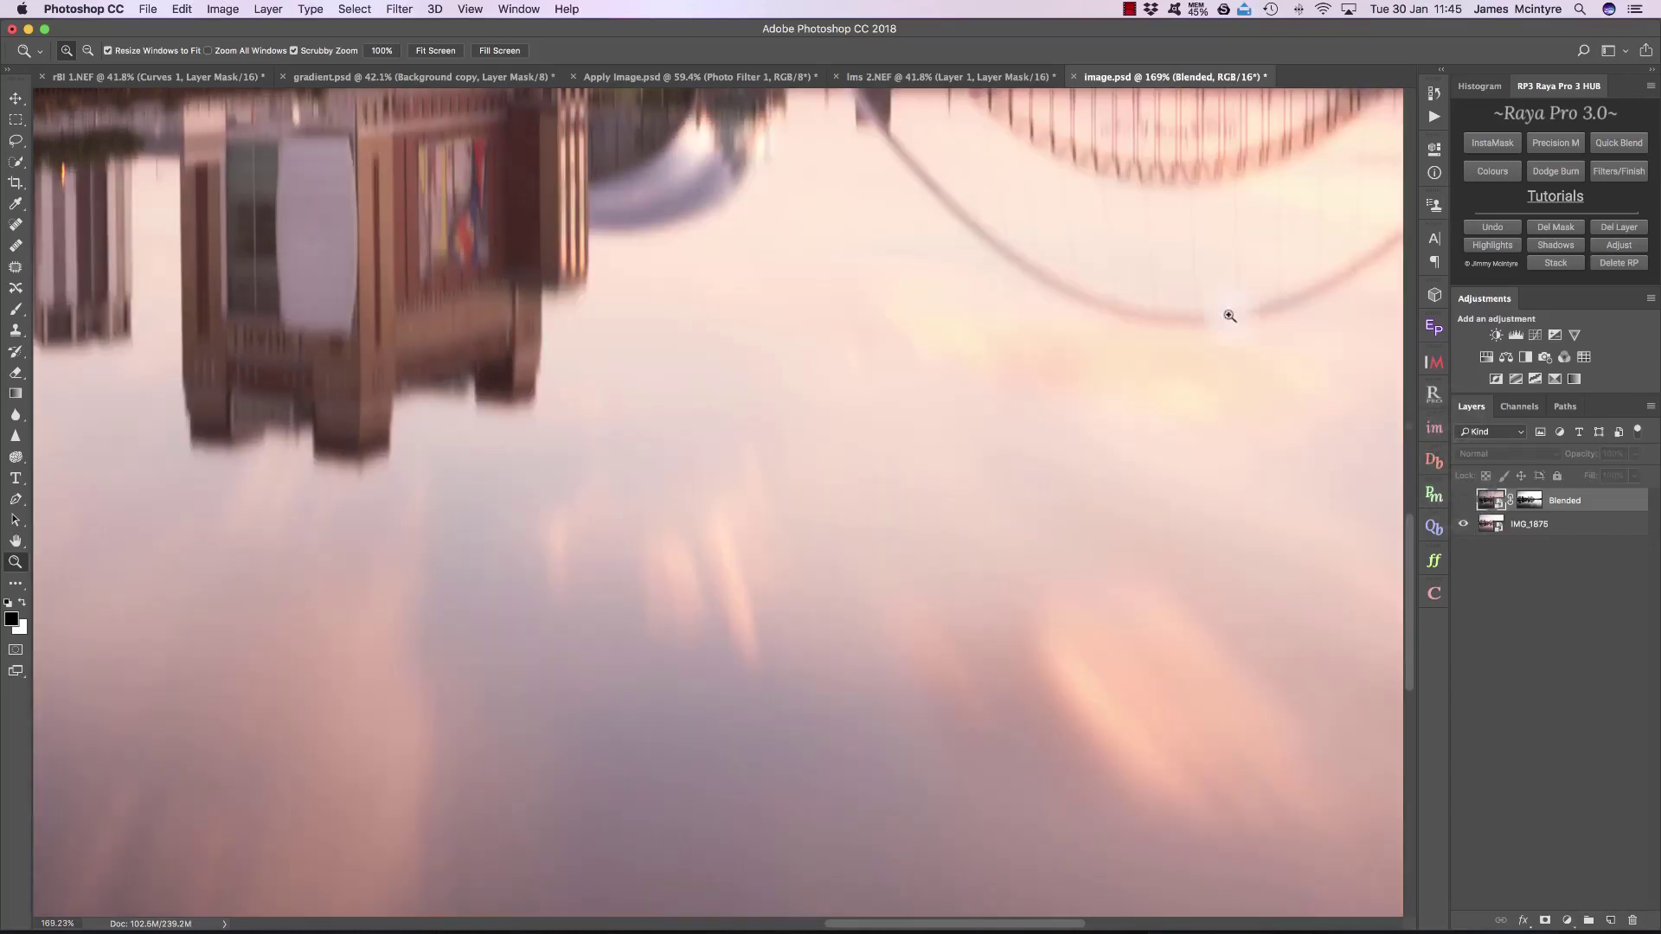
click(437, 51)
Step: Paint white at 100% opacity over the river reflections in the Blended layer's mask
click(1465, 501)
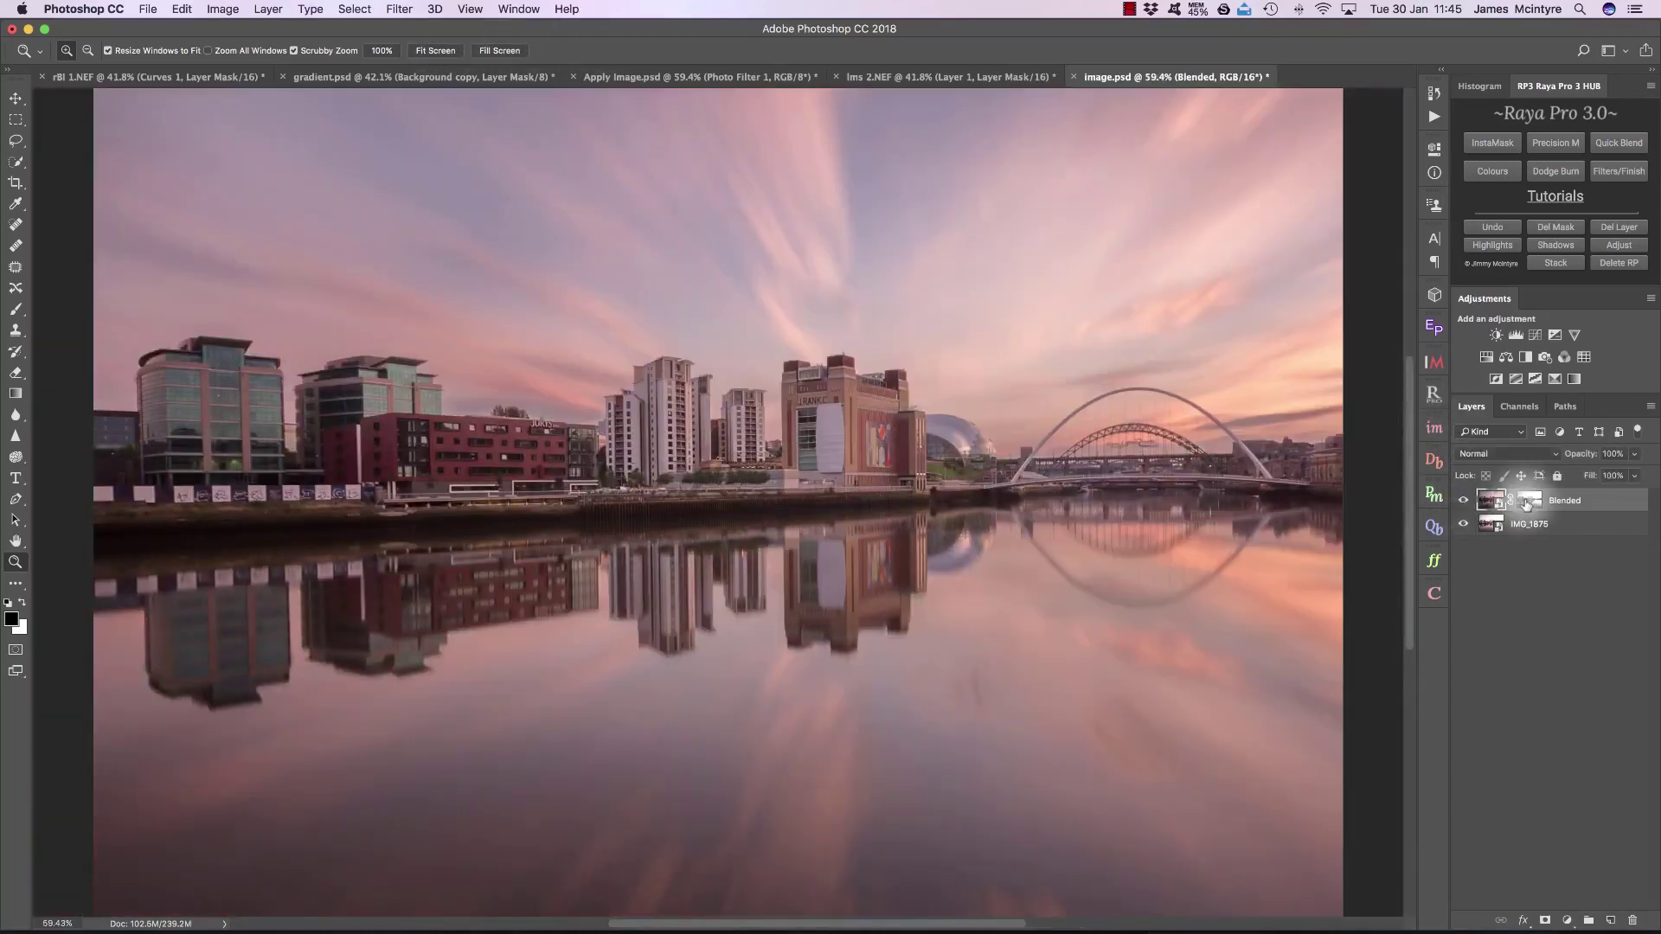
alt+click(1528, 500)
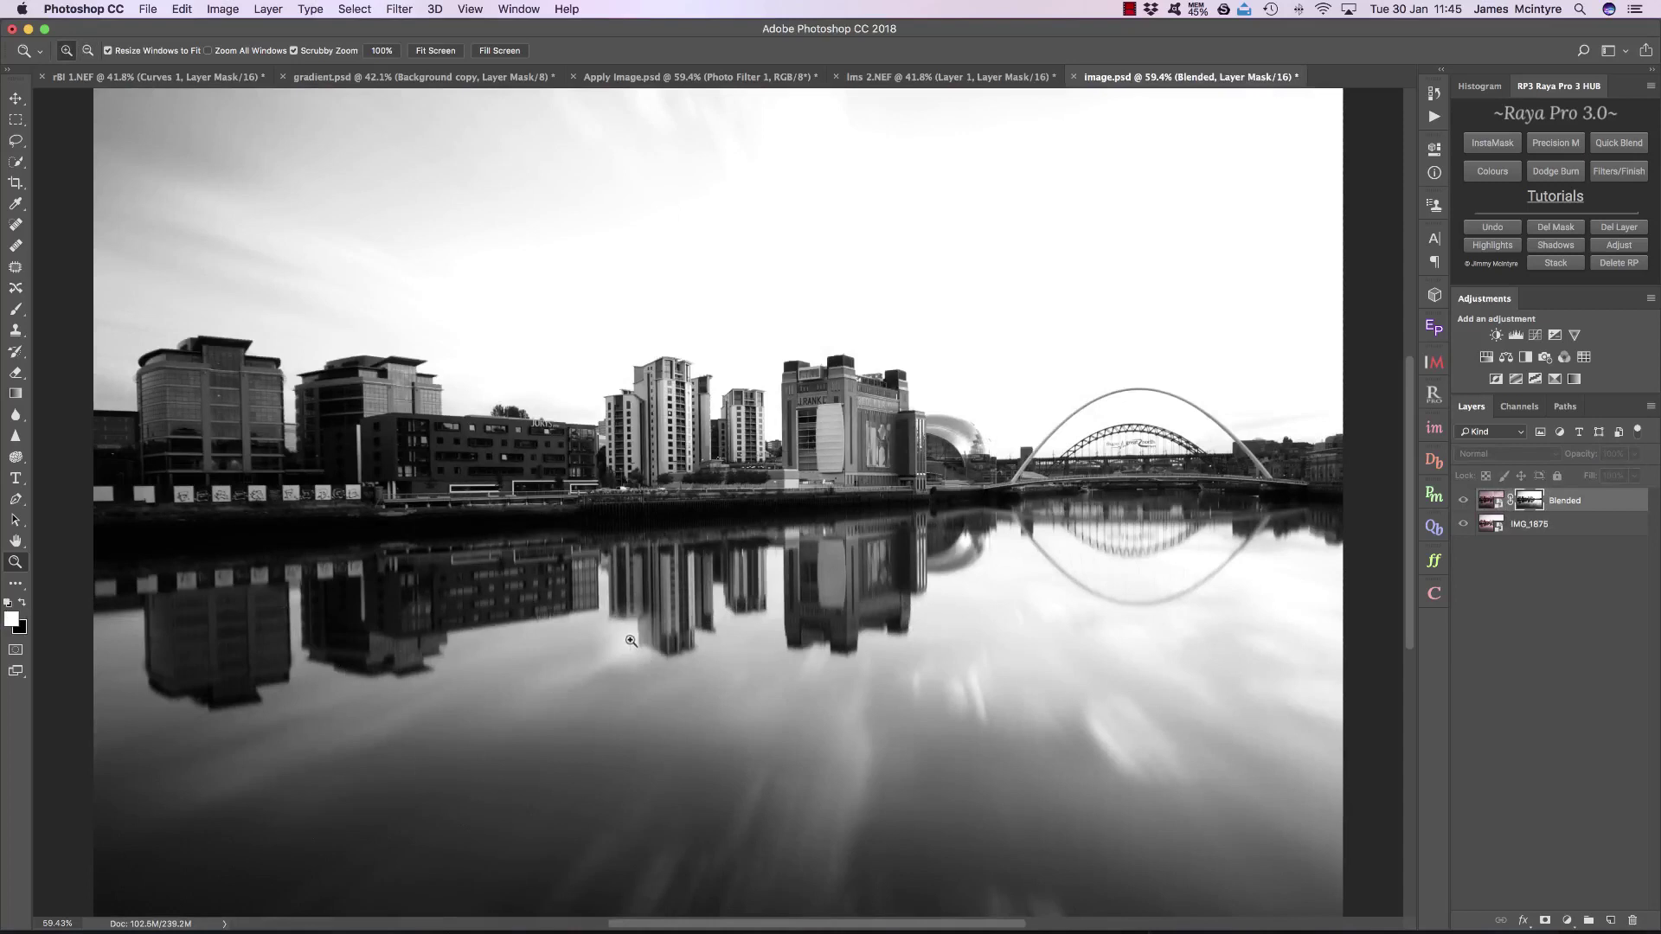
click(16, 309)
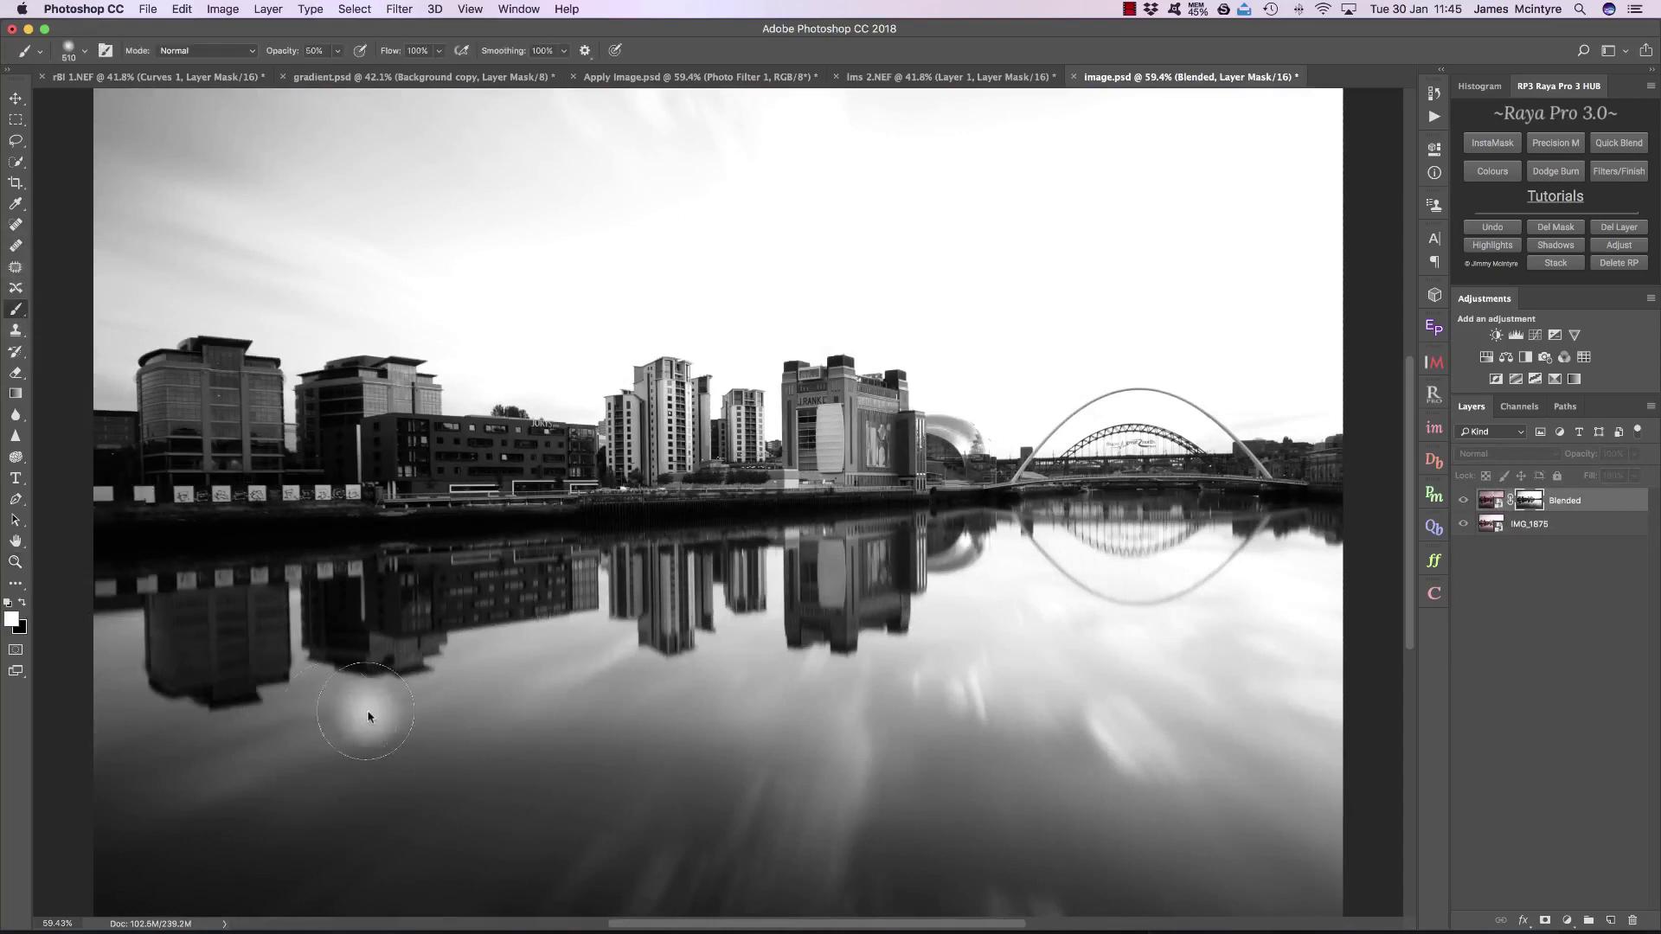
key(bracketright)
key(bracketright)
key(bracketright)
drag(211, 726, 1116, 640)
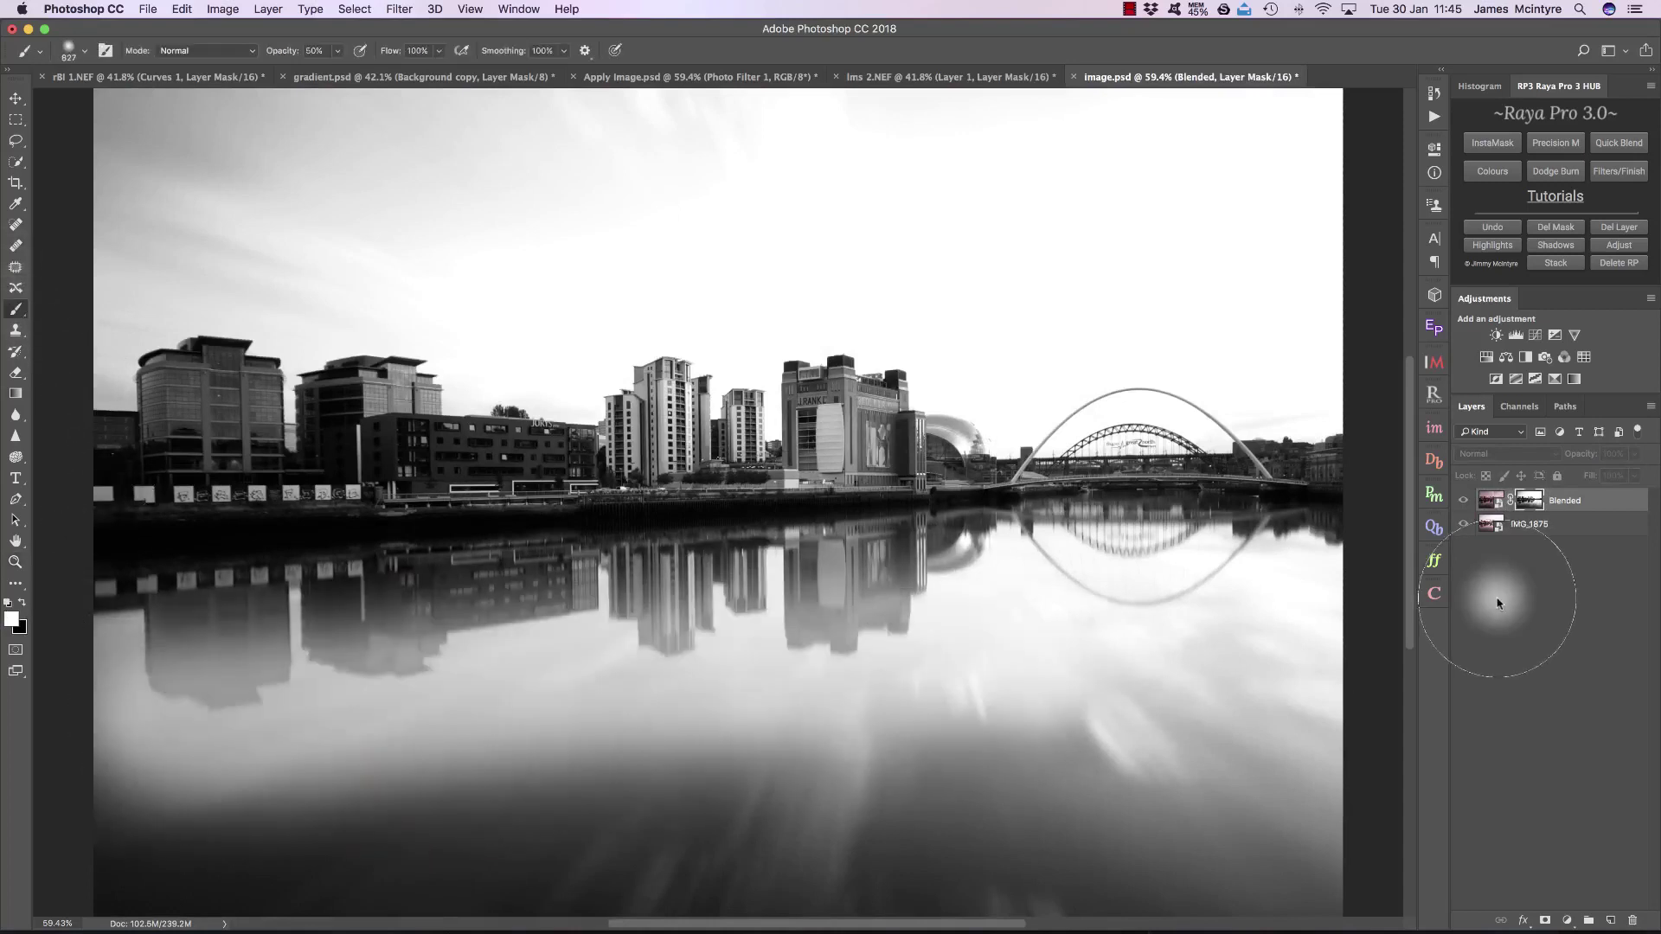
key(0)
mouse_move(126, 623)
mouse_down()
mouse_move(1324, 690)
mouse_move(871, 742)
mouse_move(1235, 860)
mouse_move(1109, 856)
mouse_move(1336, 863)
mouse_move(1316, 822)
mouse_move(460, 879)
mouse_move(18, 834)
mouse_move(123, 891)
mouse_move(1295, 796)
mouse_up()
mouse_move(1274, 639)
mouse_down()
mouse_move(701, 725)
mouse_move(48, 756)
mouse_move(202, 741)
mouse_up()
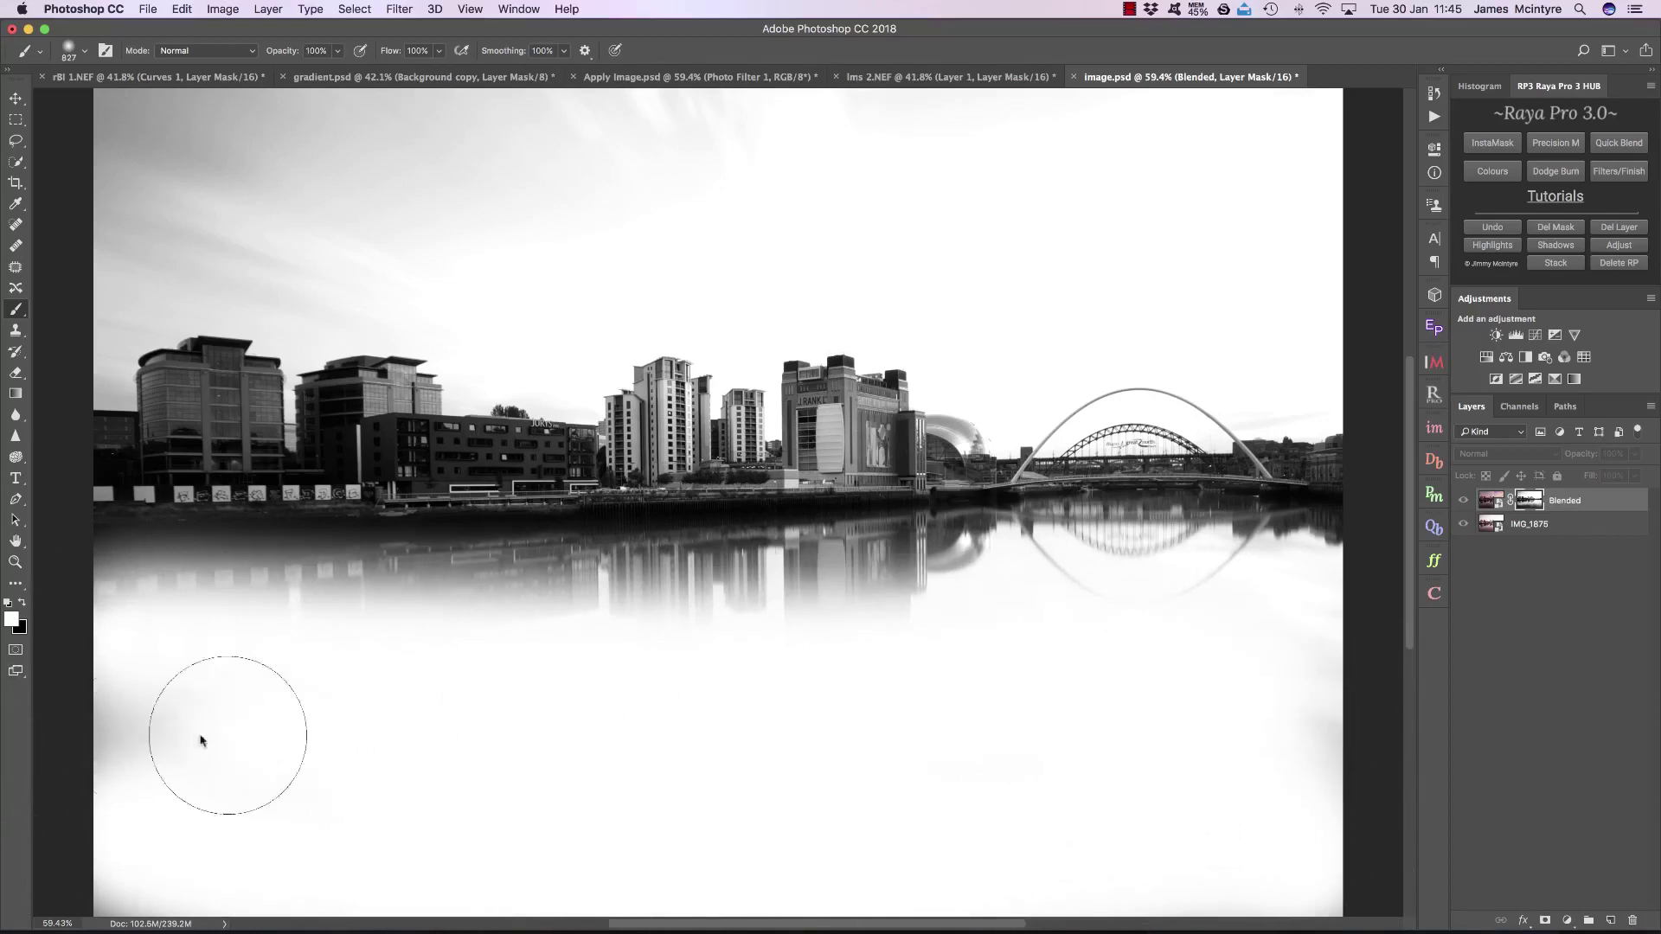
click(1493, 501)
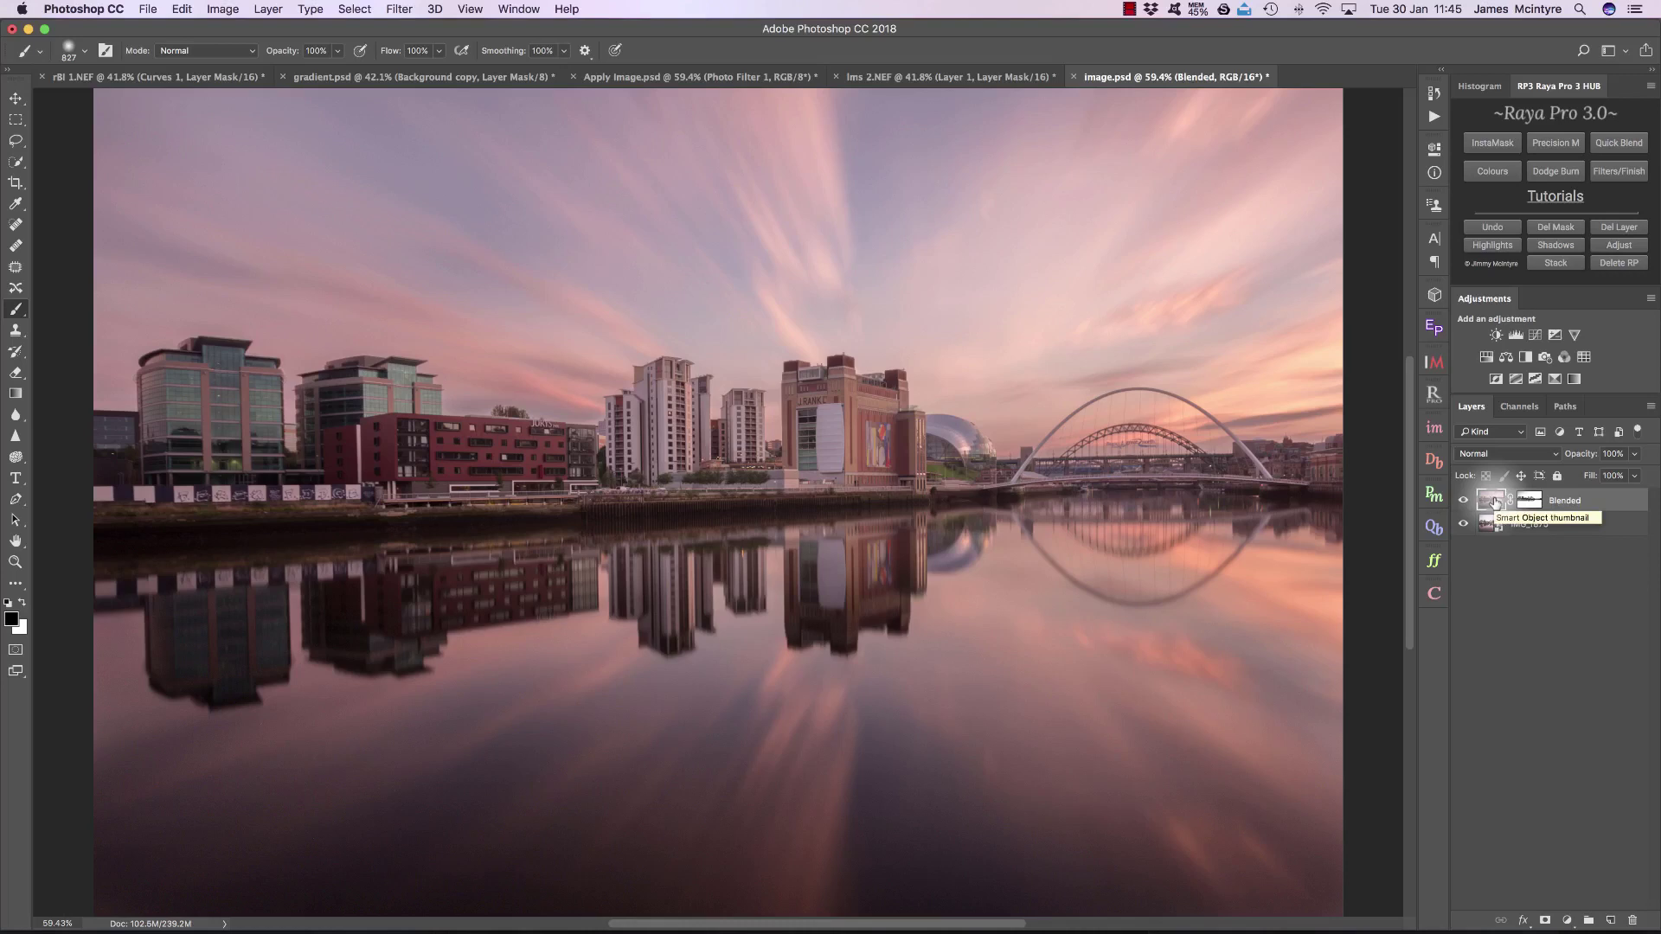
Step: Delete the Blended layer's painted mask and generate a Brights 1 luminosity mask in InstaMask
right_click(1536, 505)
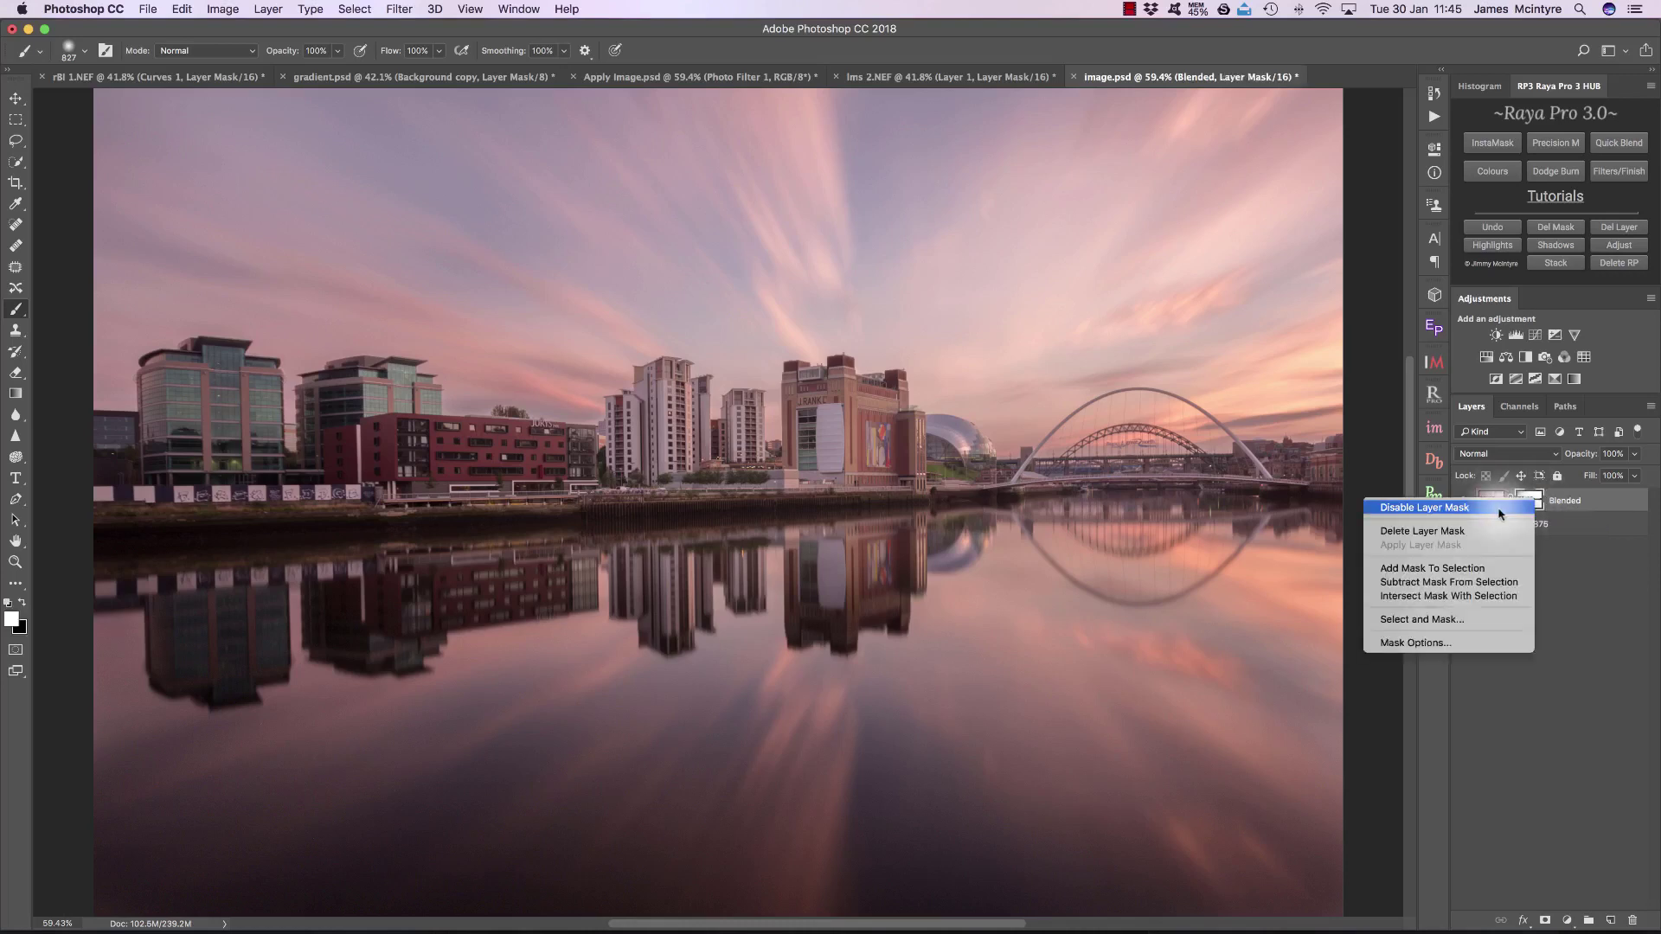
click(1481, 530)
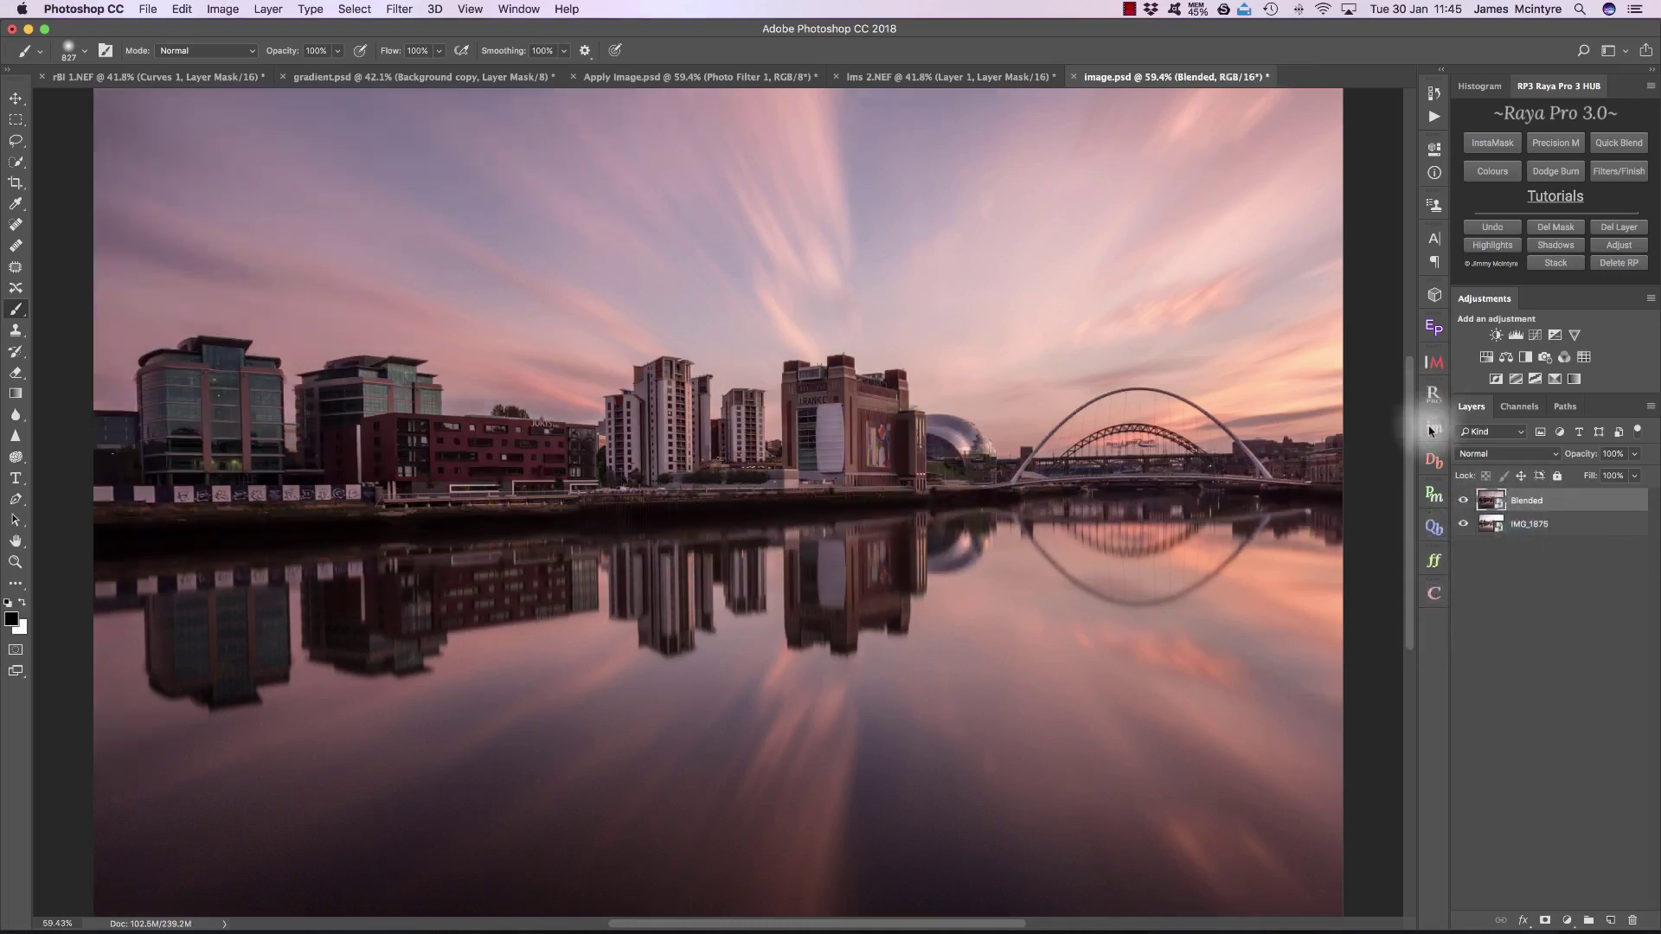
click(1431, 430)
click(1246, 562)
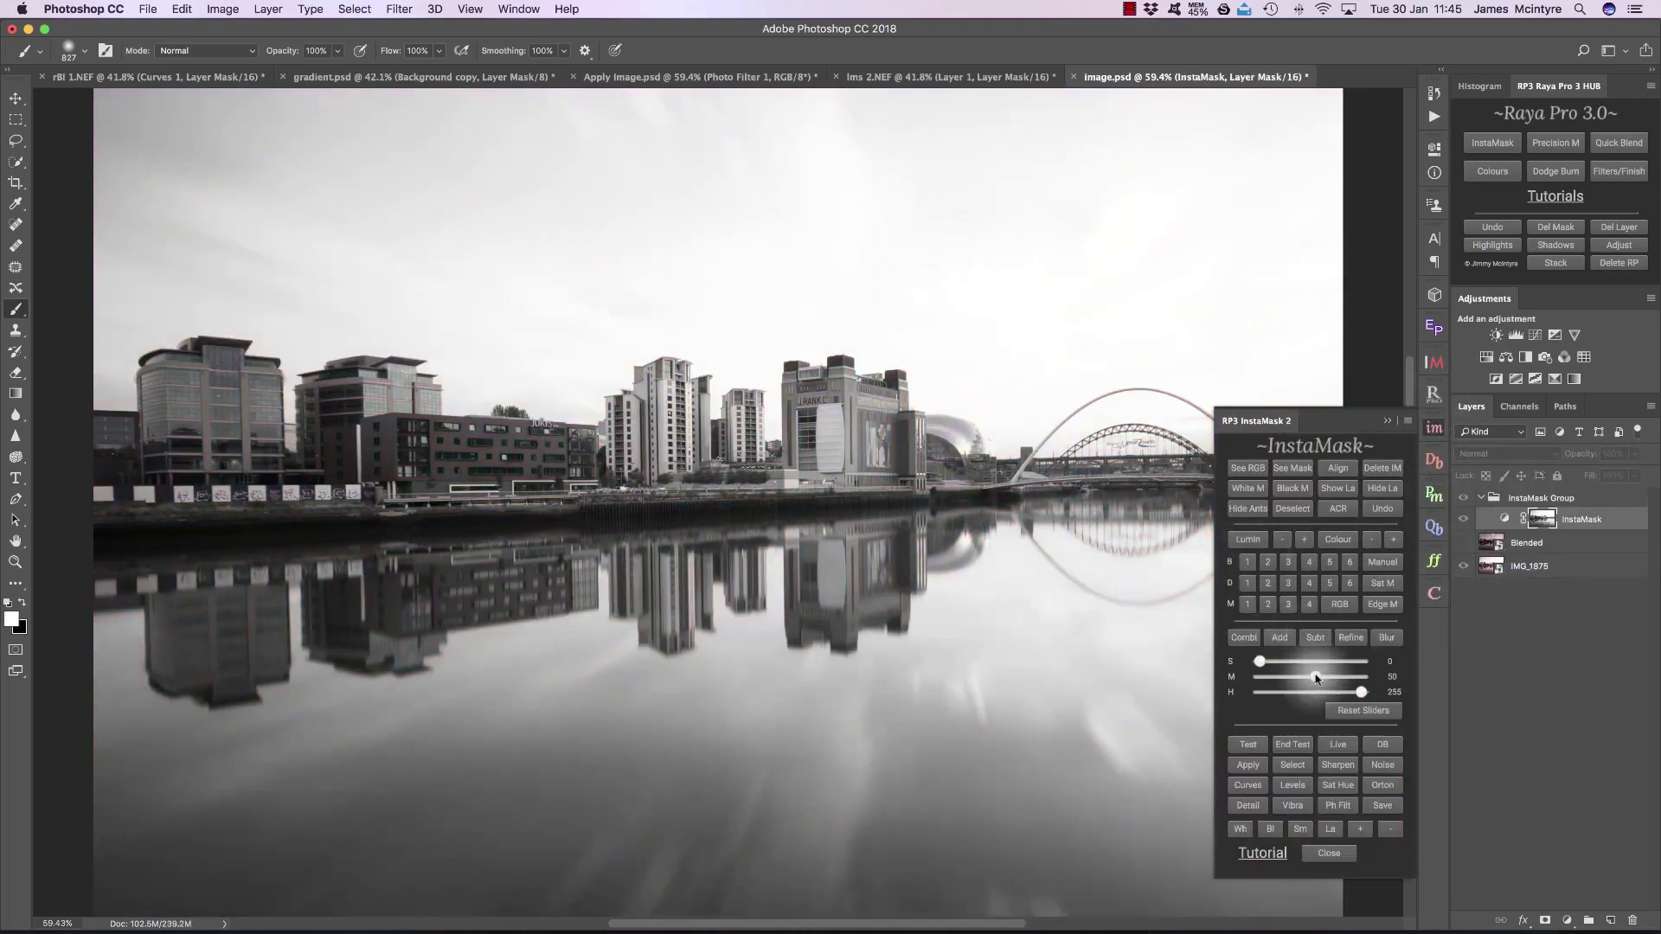
Step: Tune the mask's midtones, load it as a black layer mask with ants hidden, and set a huge brush
drag(1316, 678, 1356, 691)
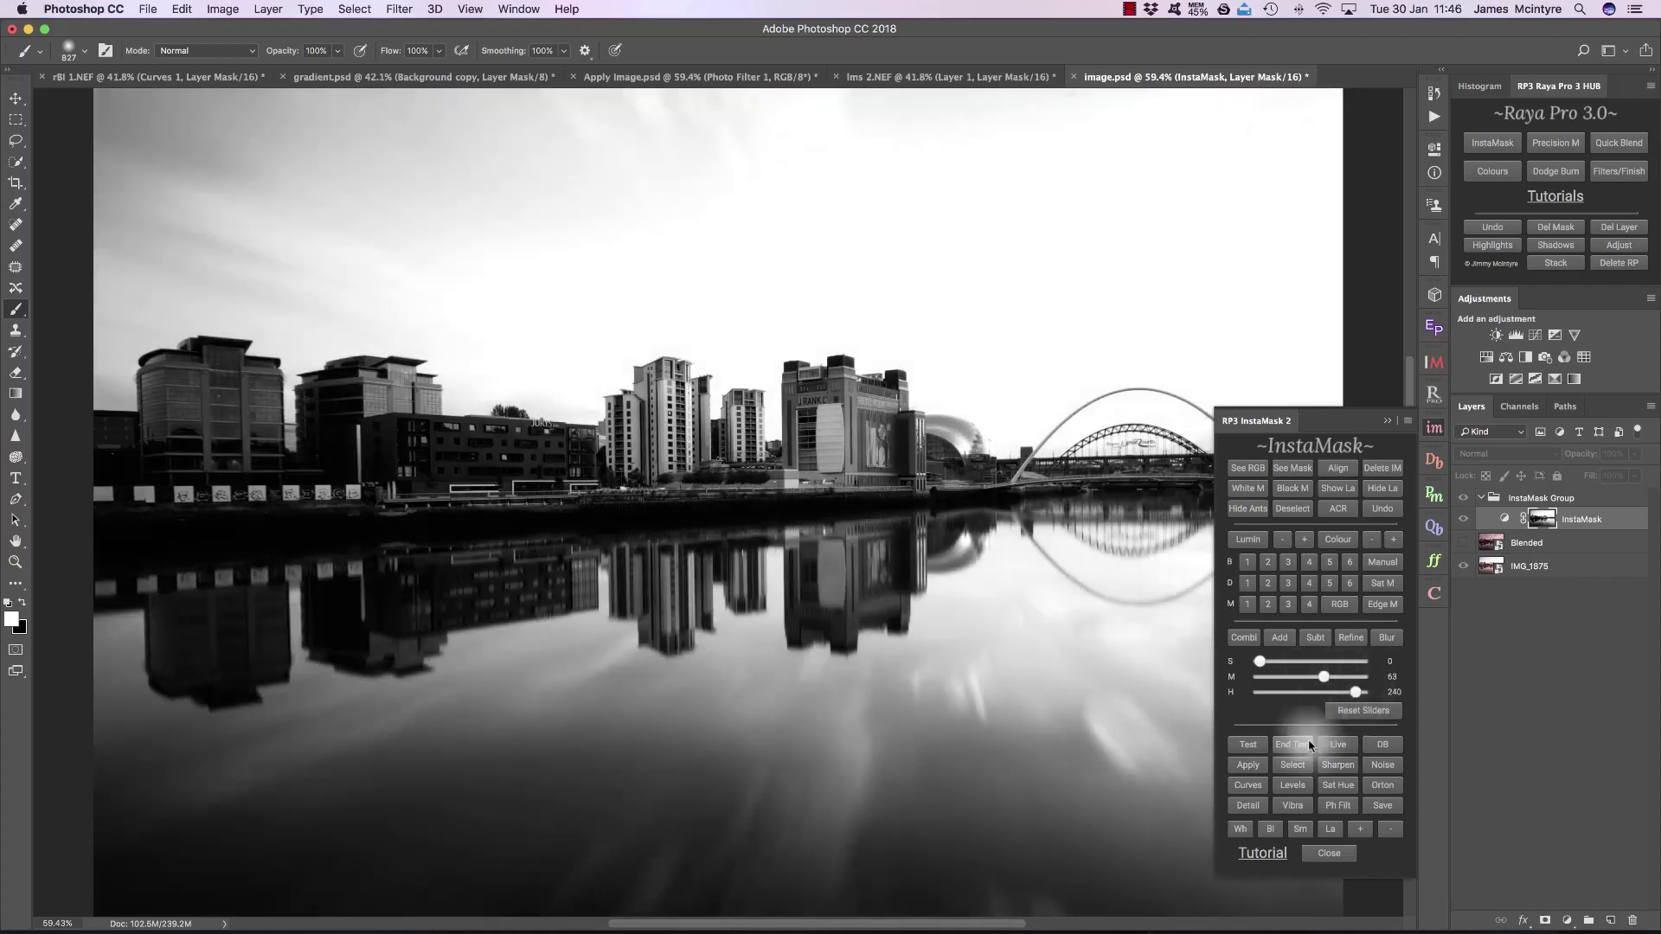
click(1302, 765)
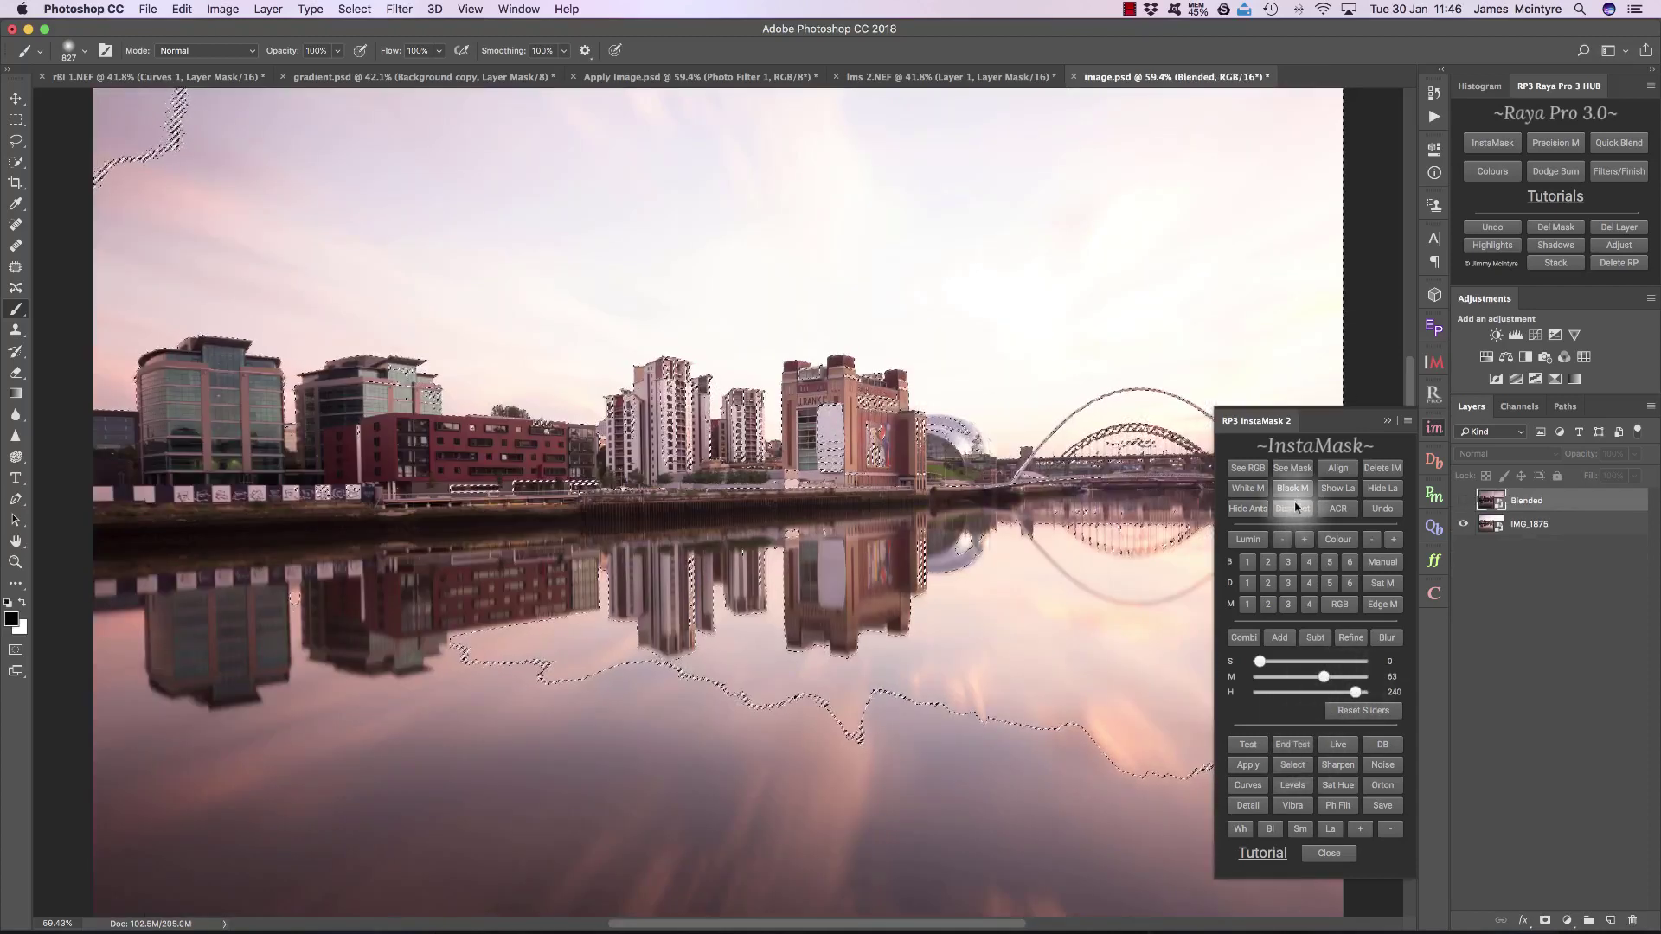
click(1330, 491)
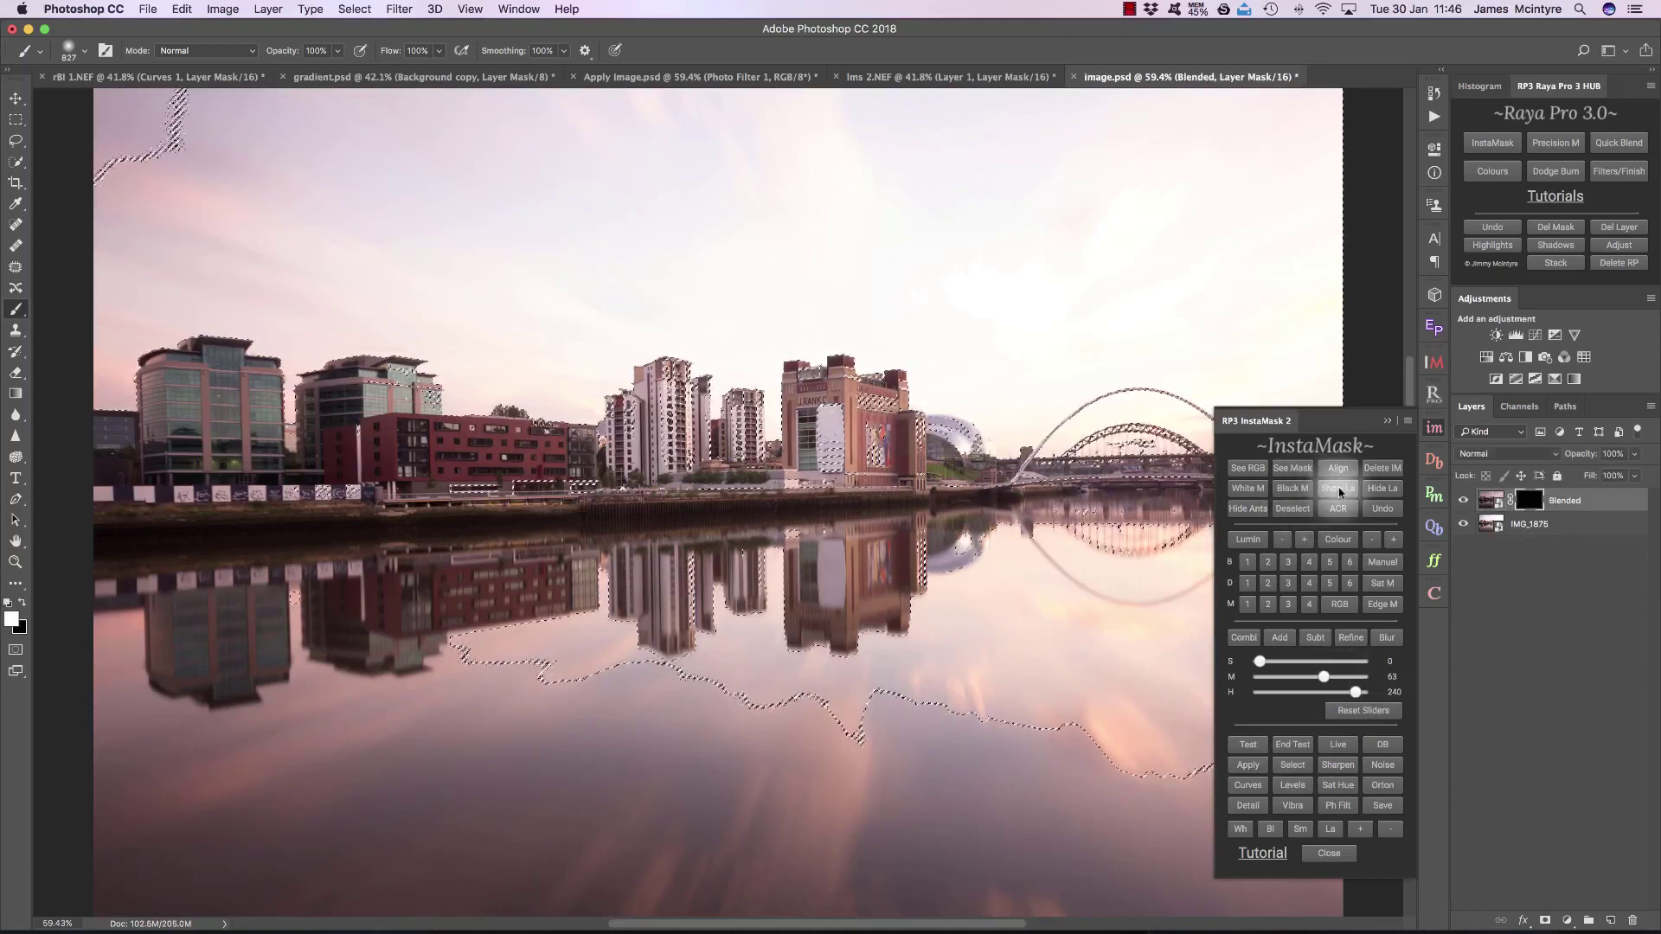
click(1248, 509)
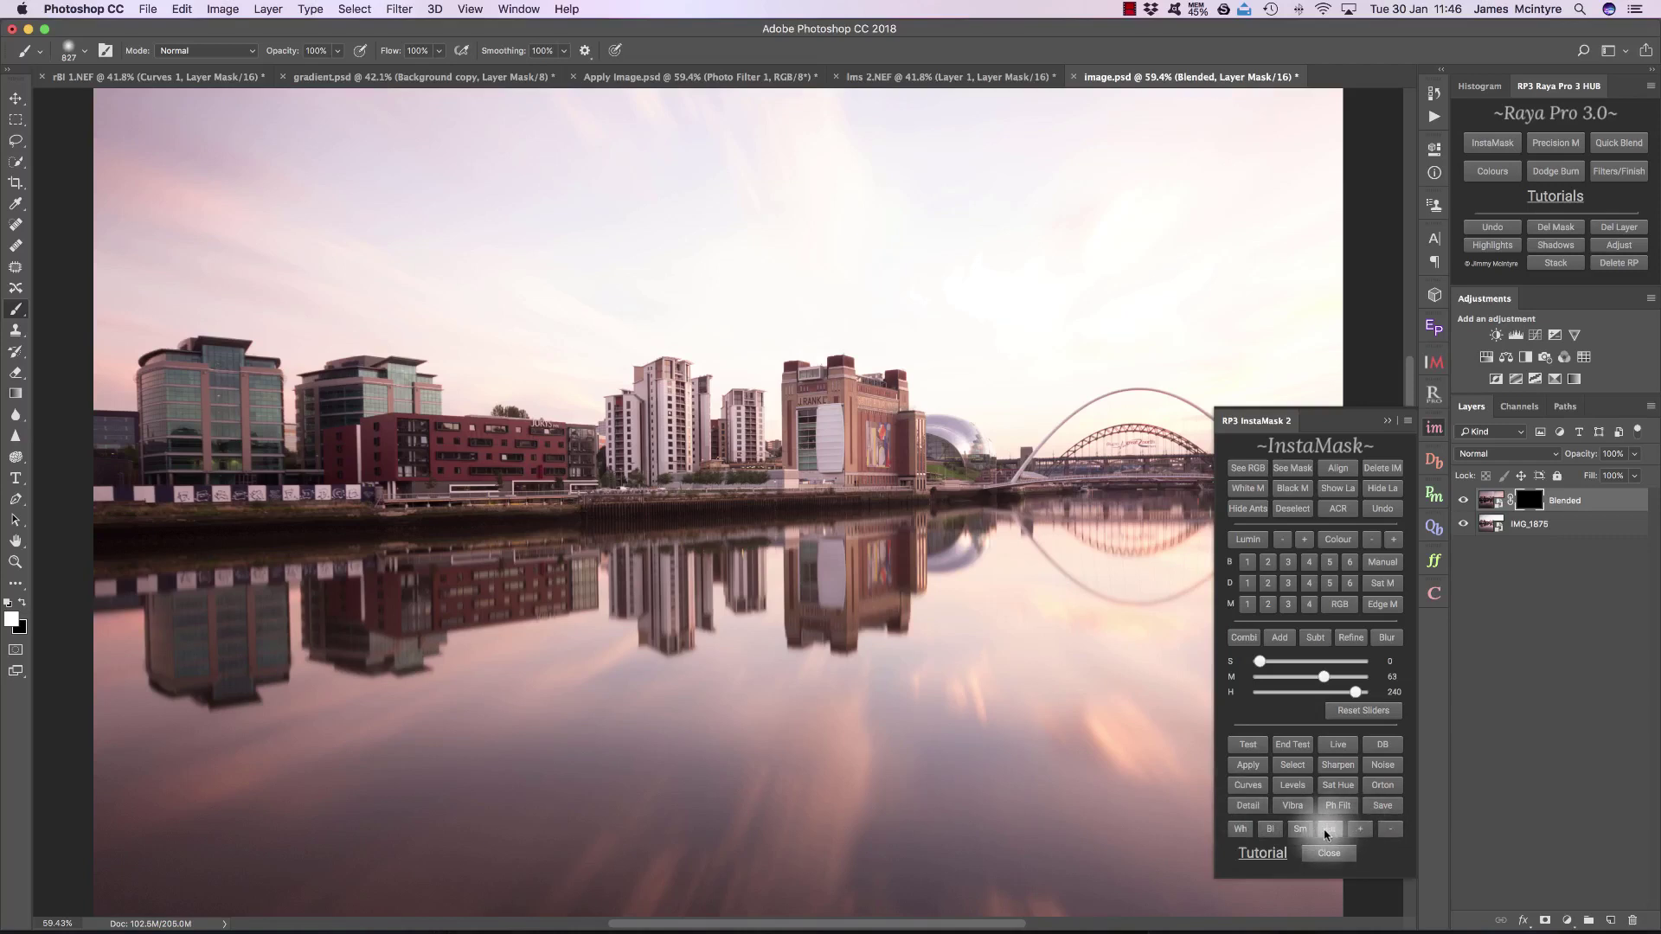
click(1331, 833)
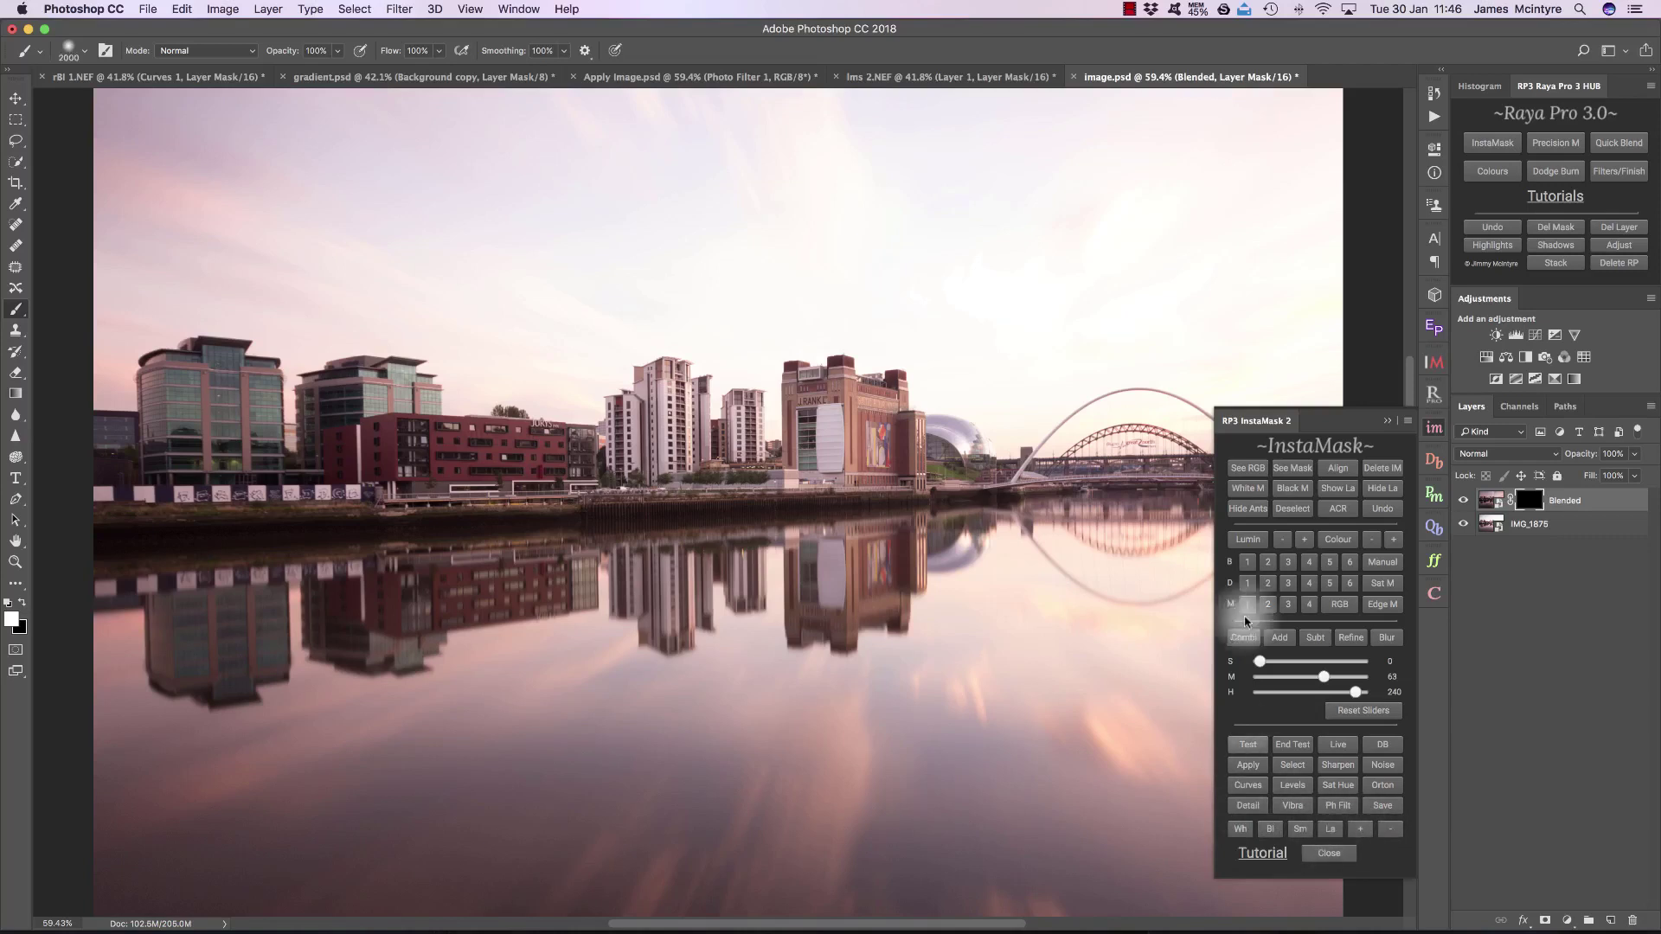
Step: Brush the pink streaked clouds into the sky and river reflections with a 2000 px soft white brush, then view the mask alone
click(1385, 424)
mouse_move(186, 185)
mouse_down()
mouse_move(1160, 229)
mouse_move(692, 216)
mouse_move(258, 232)
mouse_move(185, 259)
mouse_move(1401, 389)
mouse_move(909, 554)
mouse_move(123, 327)
mouse_up()
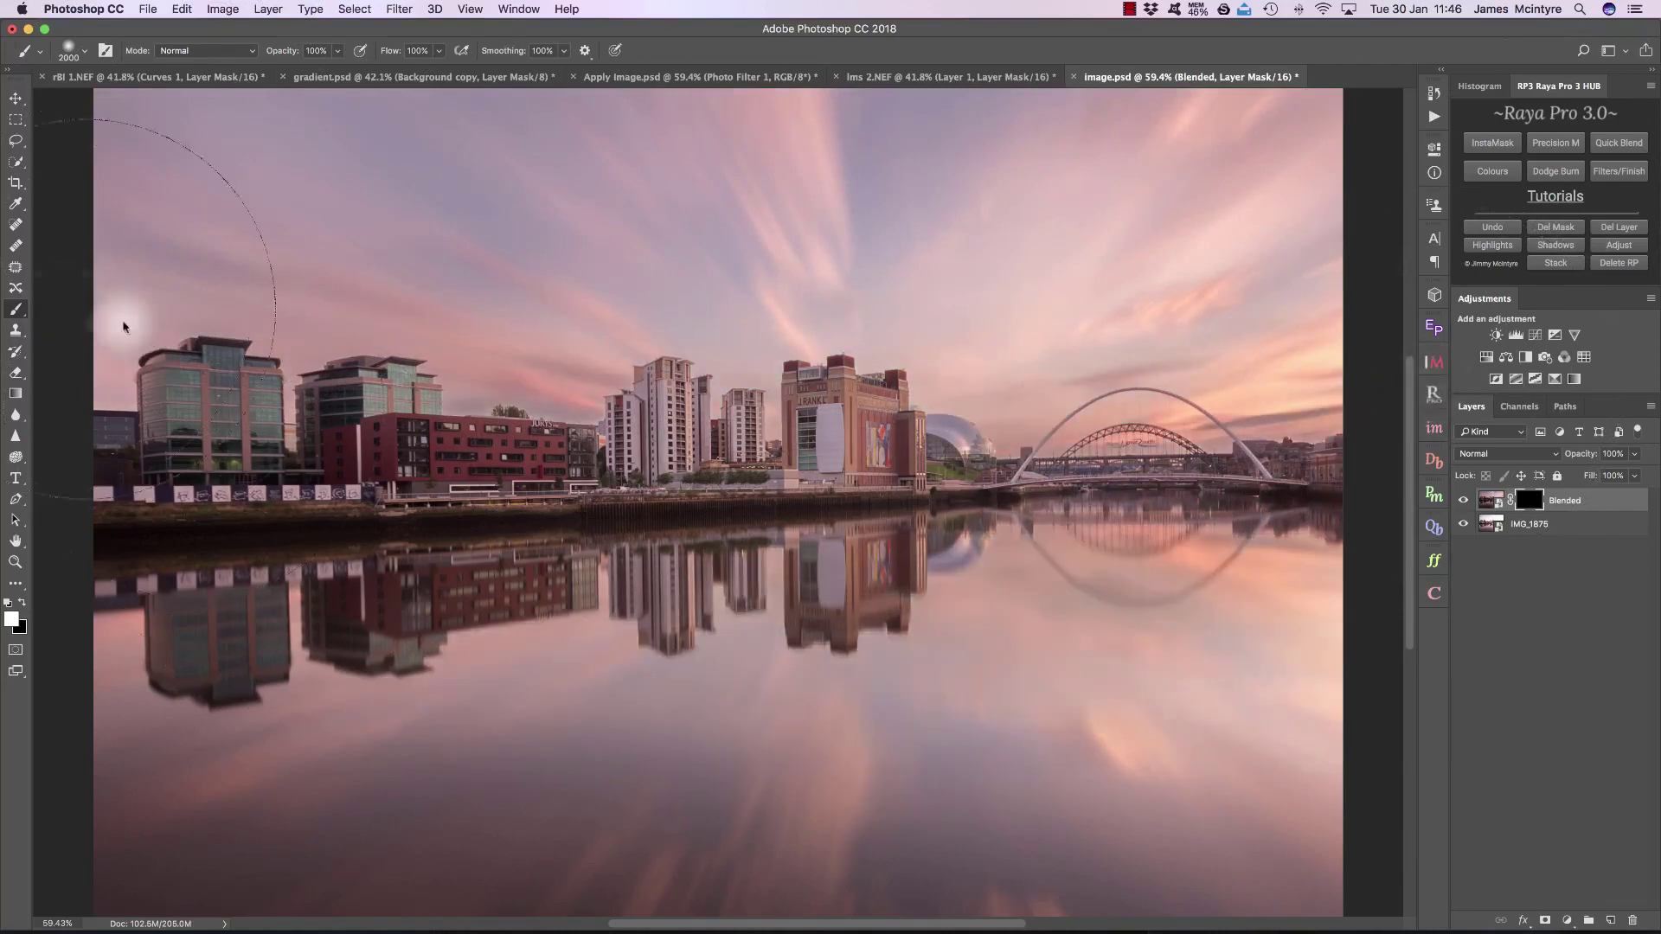
drag(1402, 601, 337, 700)
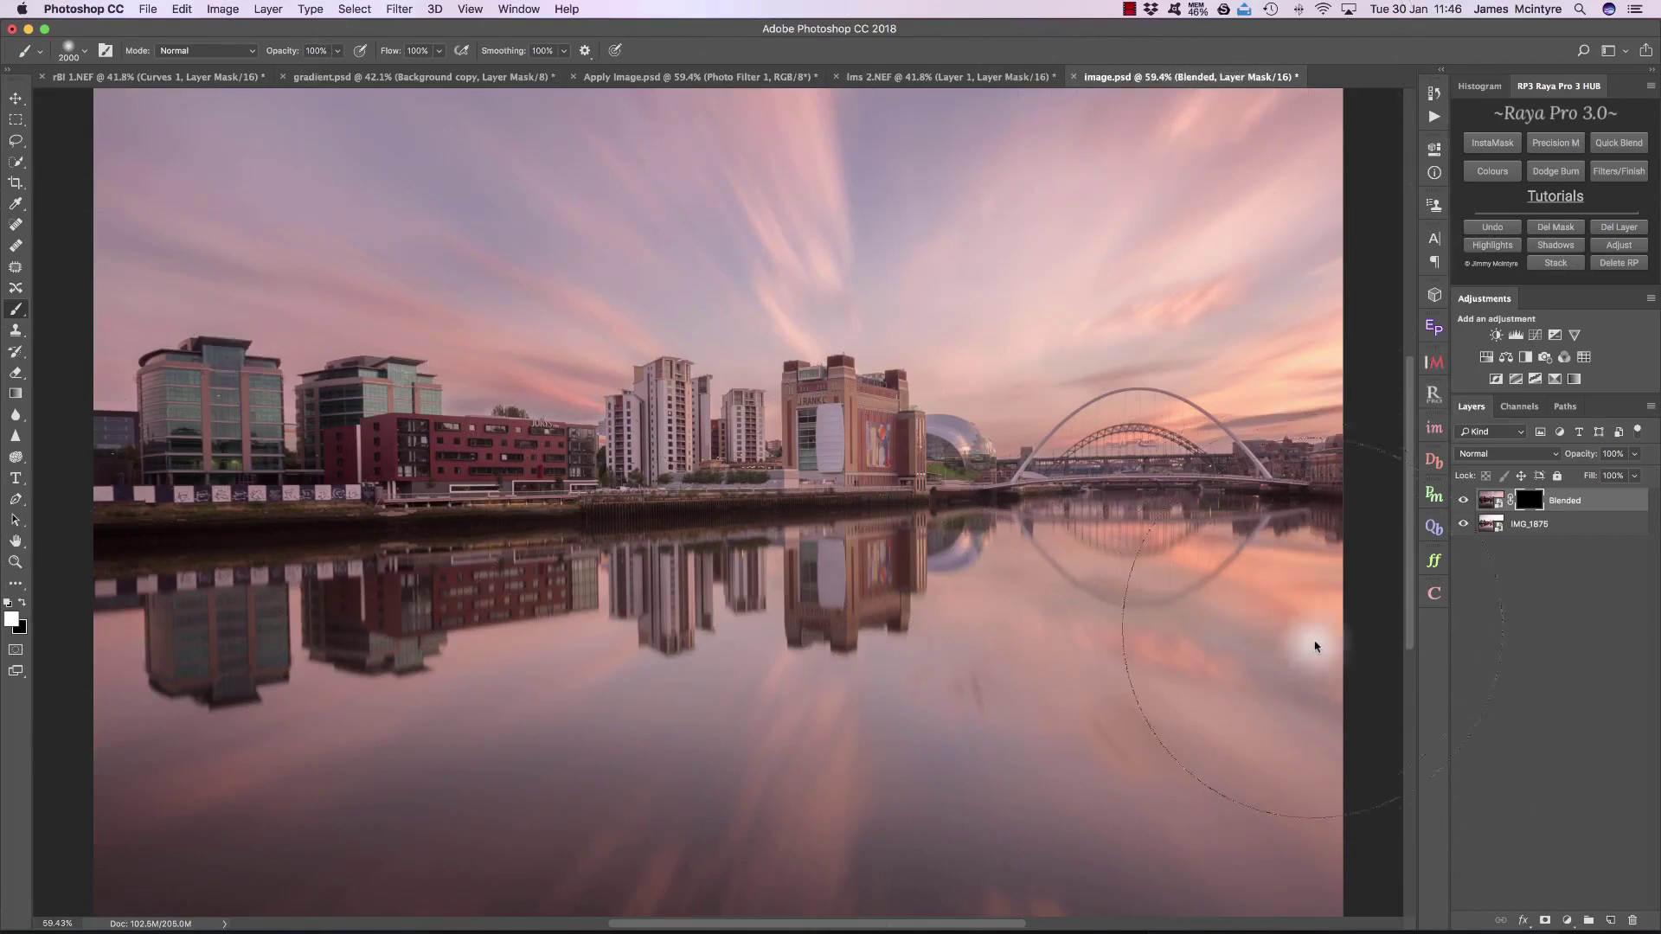
mouse_move(1288, 716)
mouse_down()
mouse_move(1246, 788)
mouse_move(1110, 841)
mouse_move(167, 754)
mouse_move(506, 770)
mouse_up()
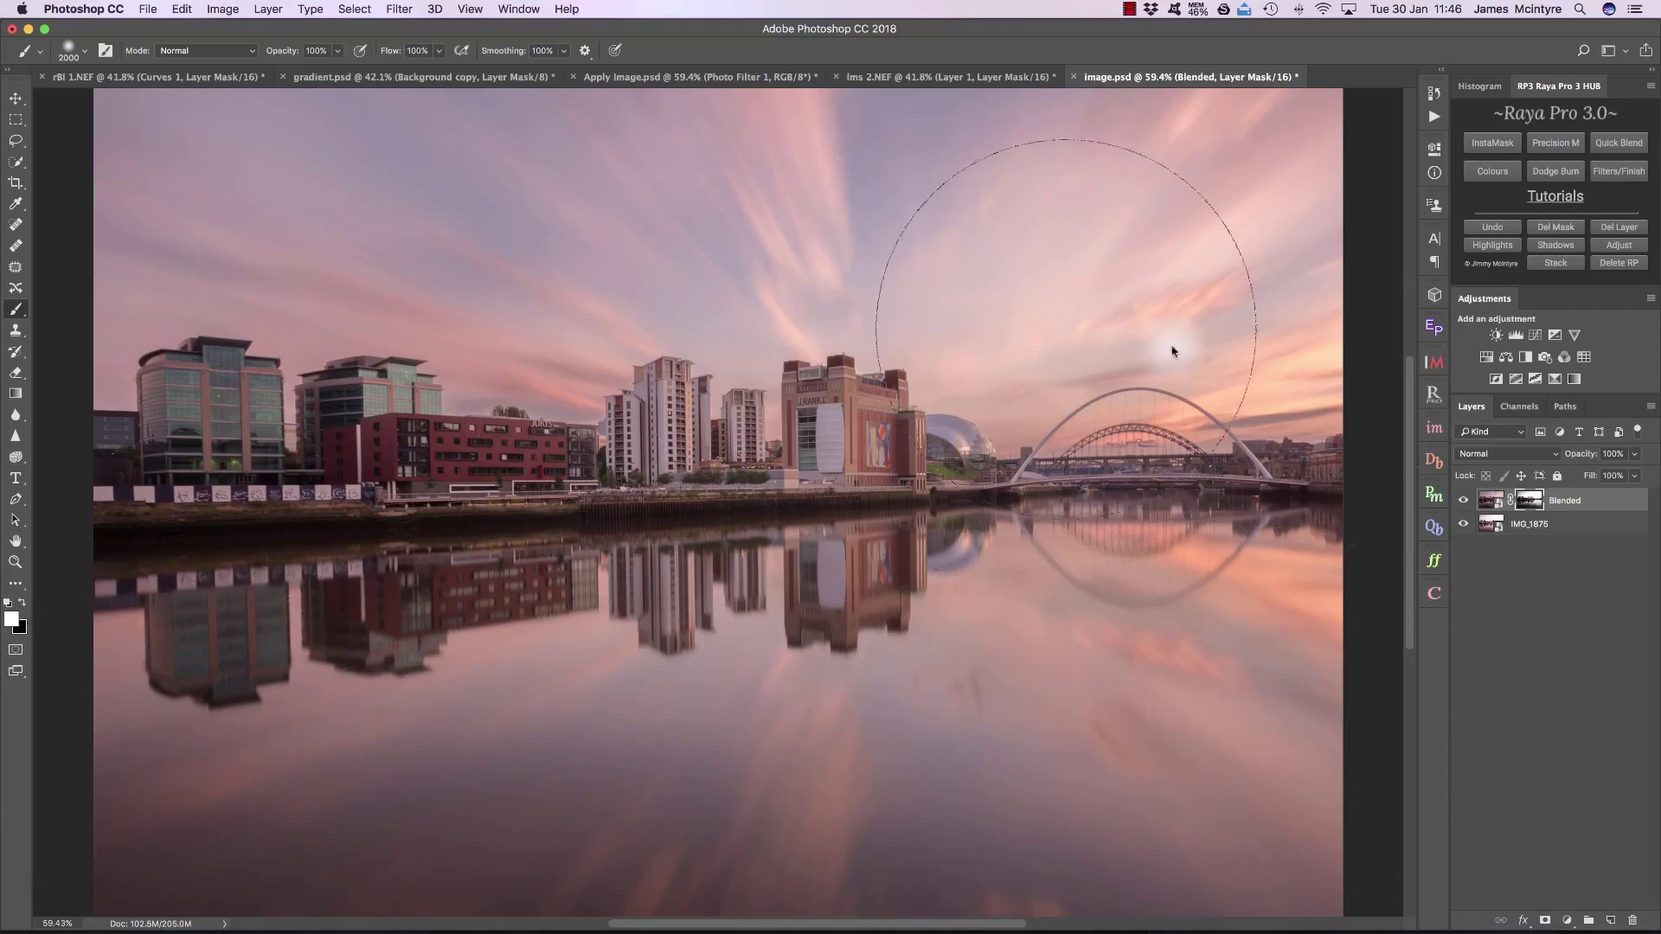
alt+click(1532, 501)
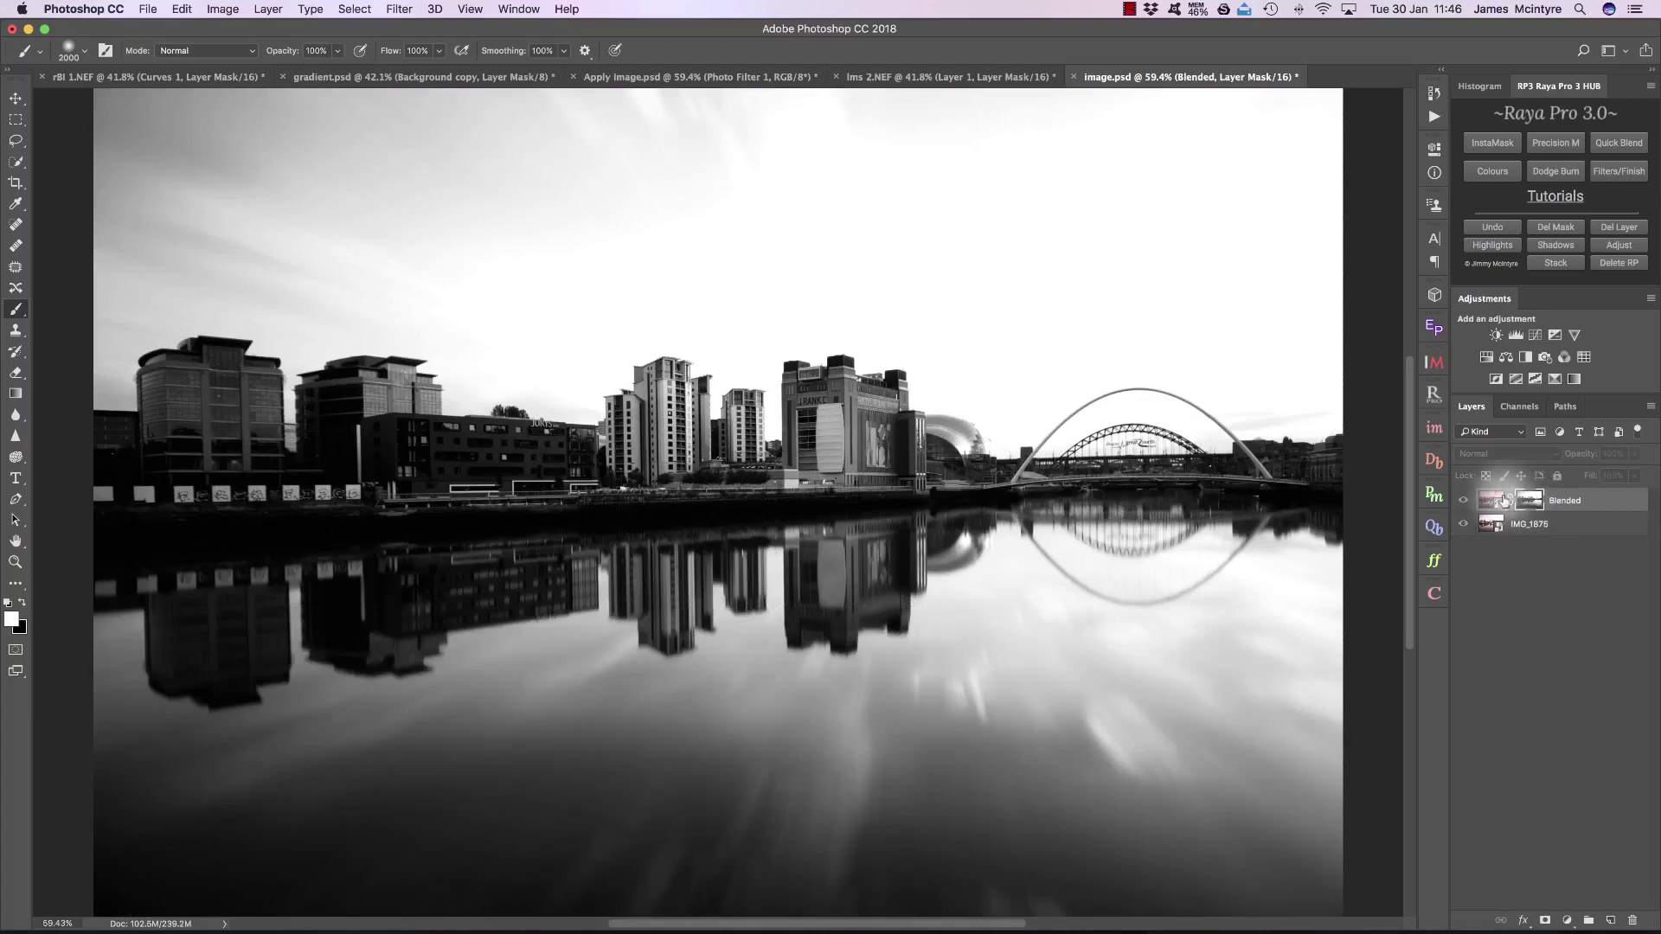
Step: Return to the colour view and target the Blended mask with white as the painting colour
click(1492, 500)
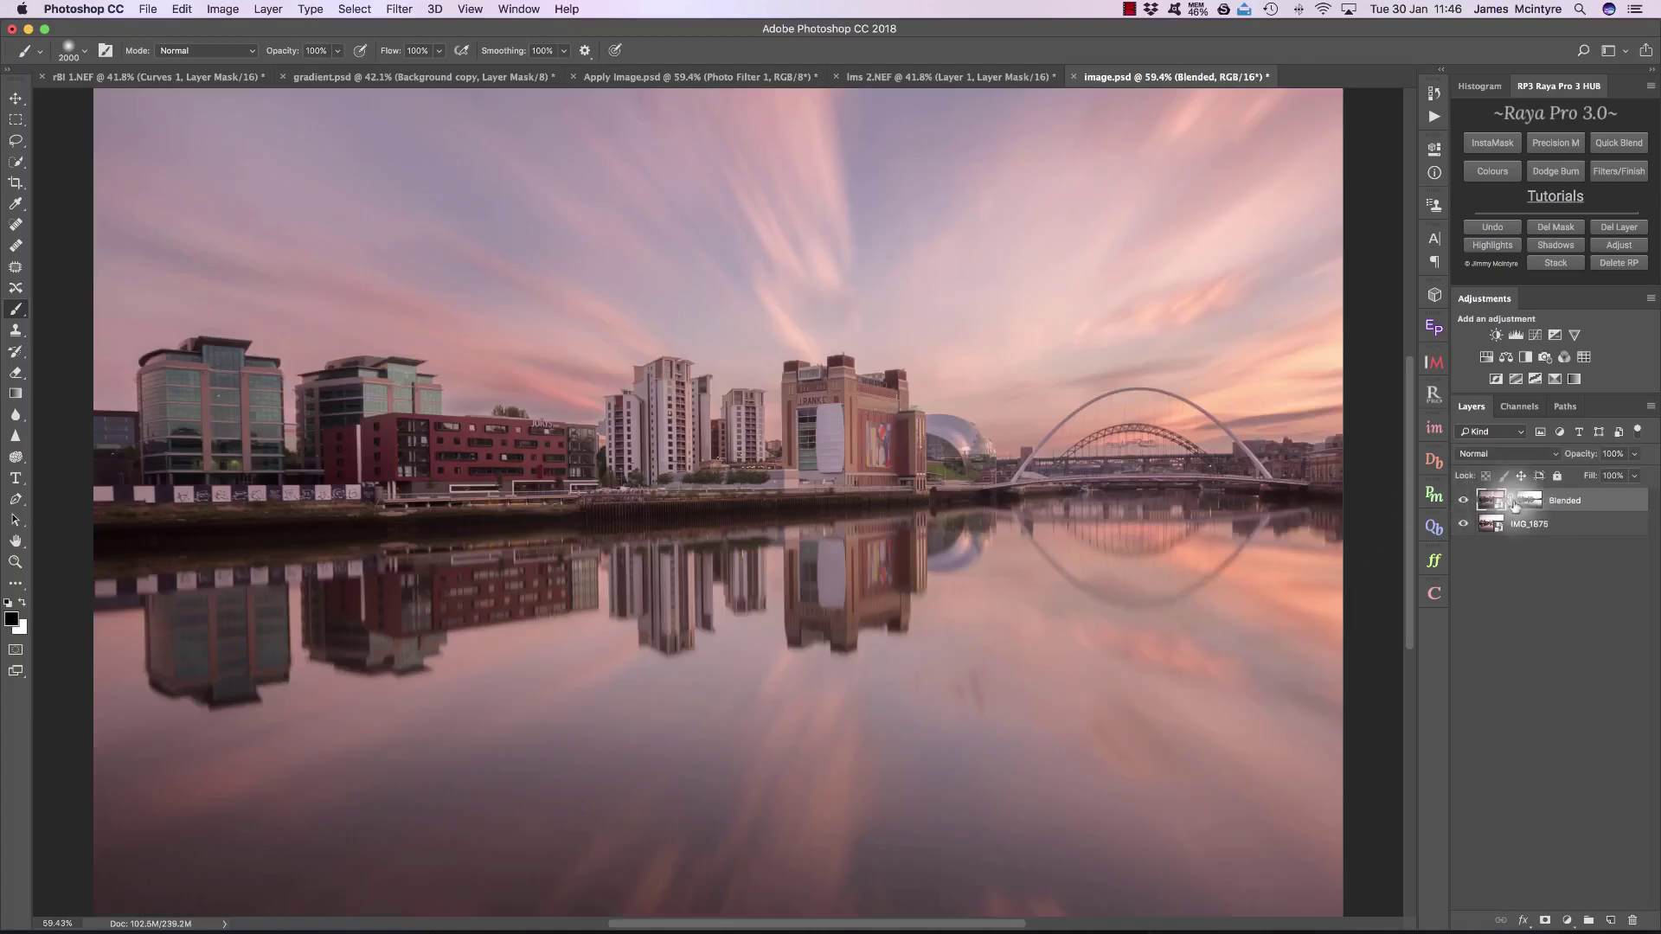
click(1528, 501)
key(x)
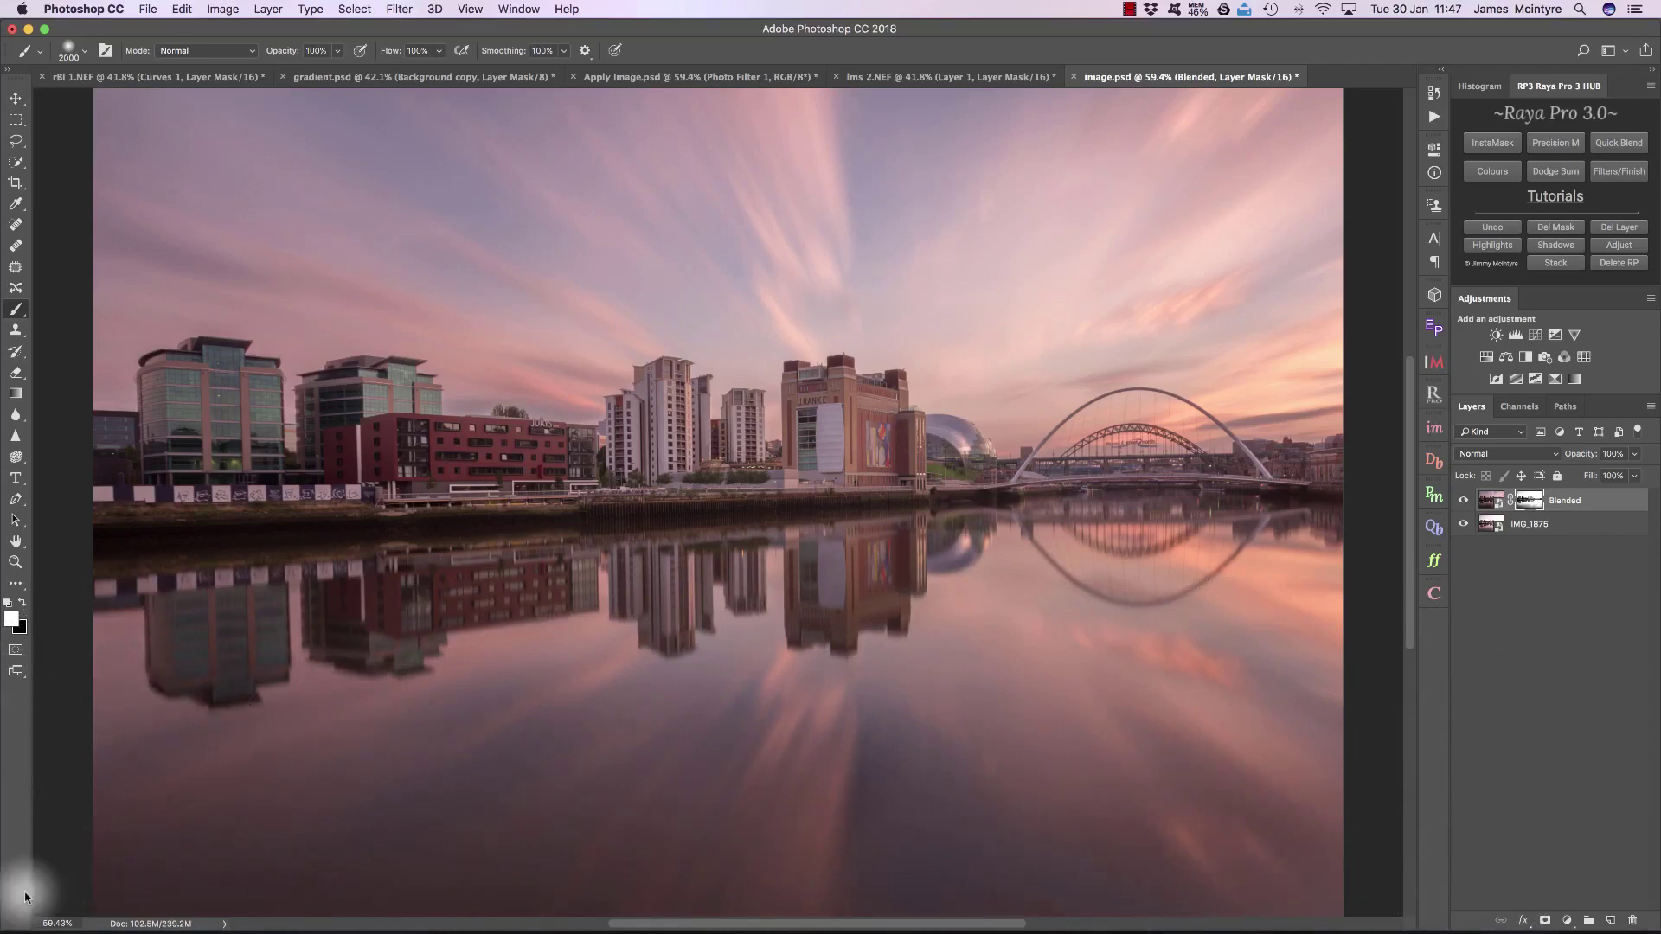
Step: Compare the river blend against its mask by viewing it alone and toggling it off and on
alt+click(1527, 504)
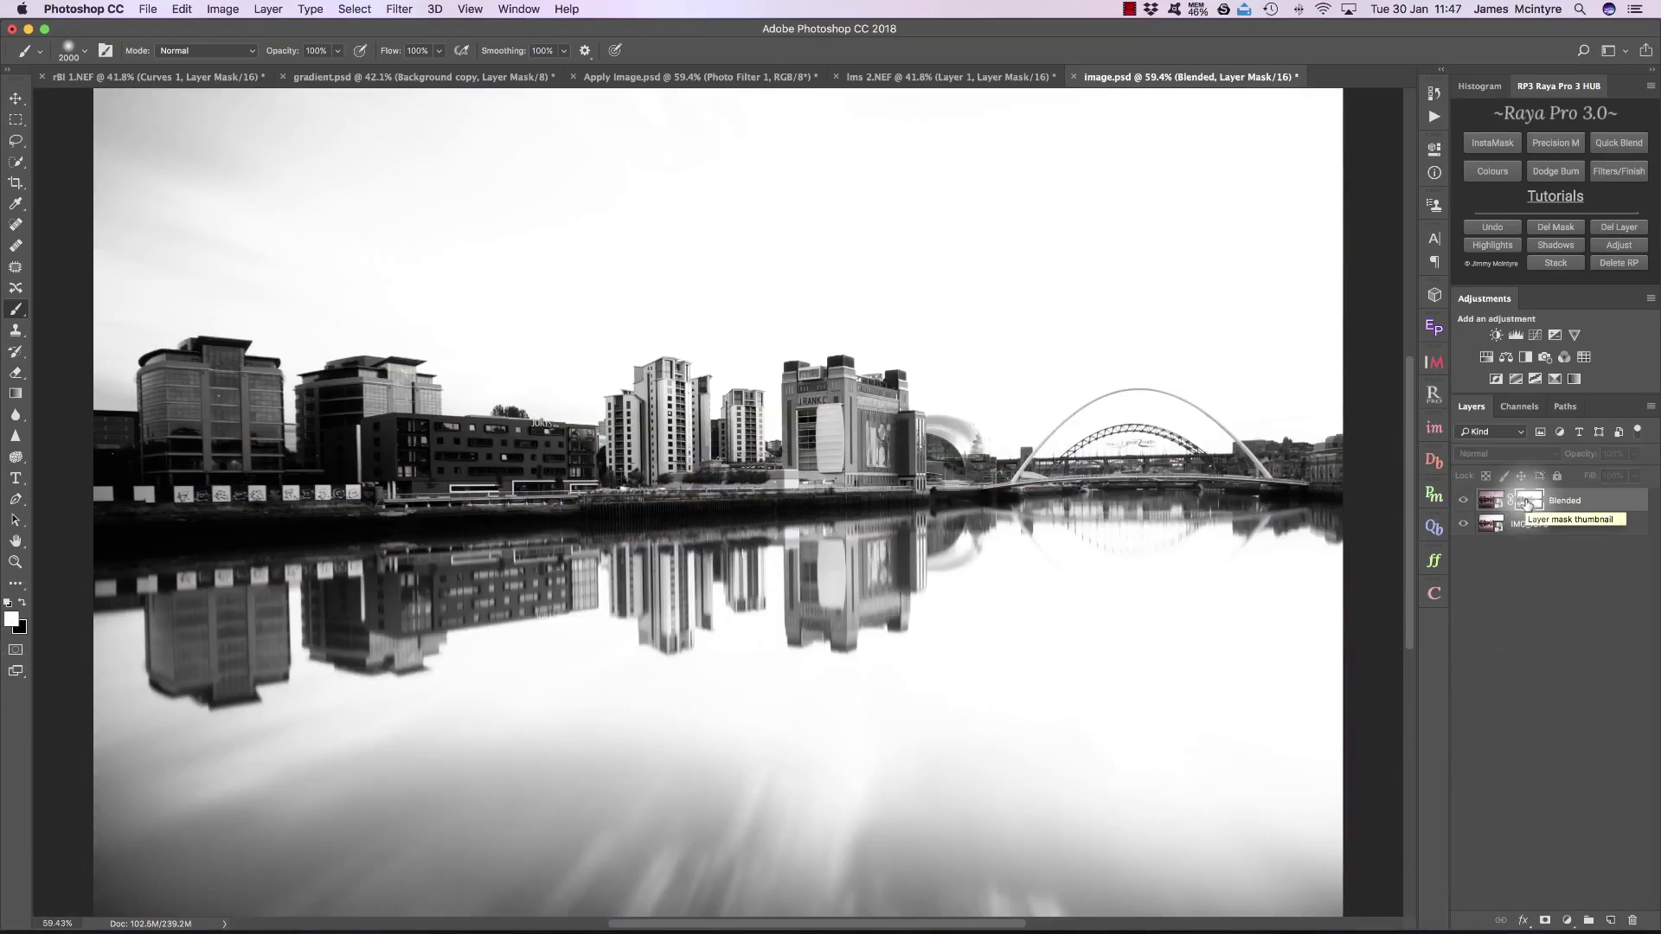
click(1491, 501)
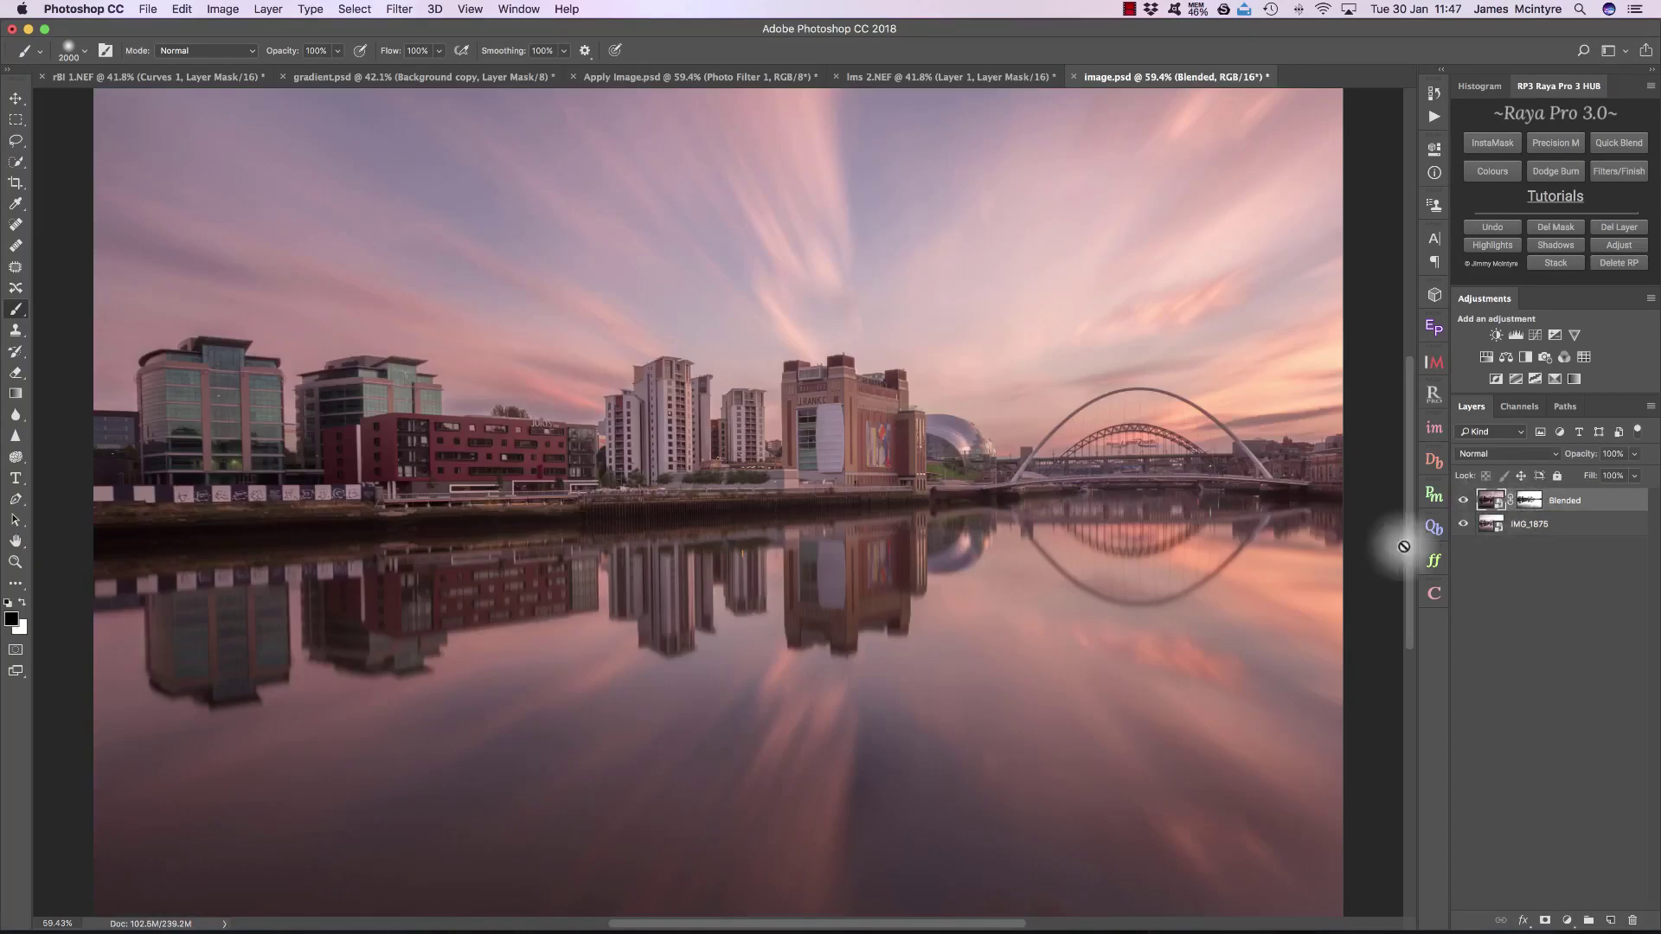
shift+click(1528, 501)
shift+click(1526, 502)
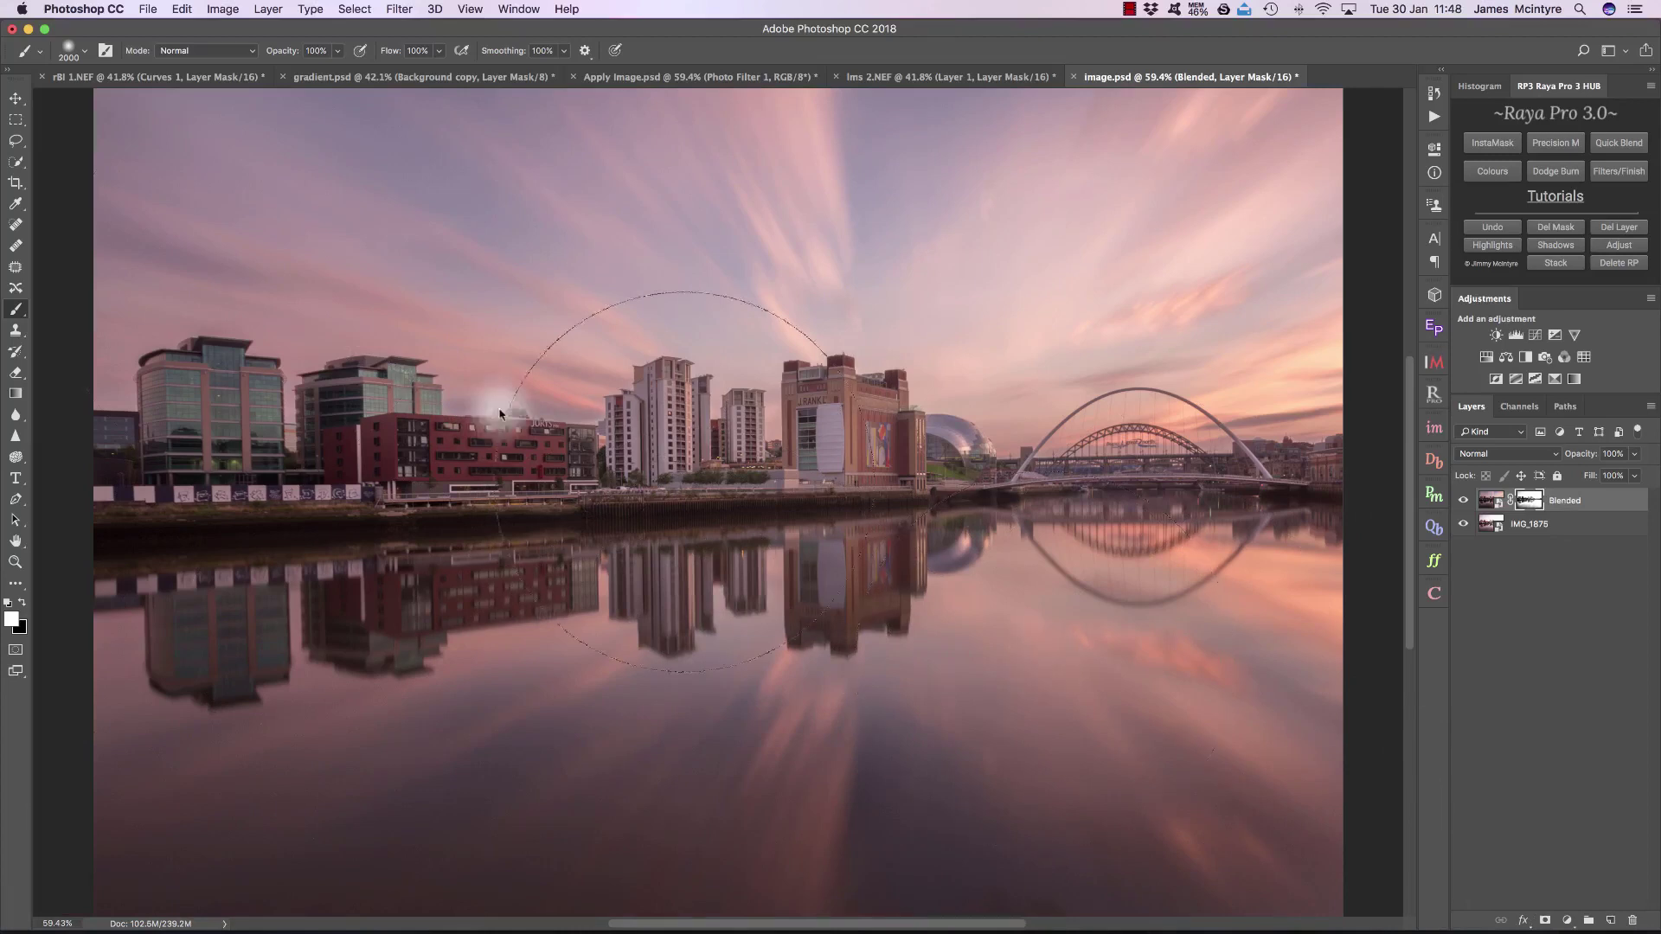
Step: Step through the mosque, jetty and canyon documents to the Ims 2.NEF bridge photo and open Quick Blend
click(150, 78)
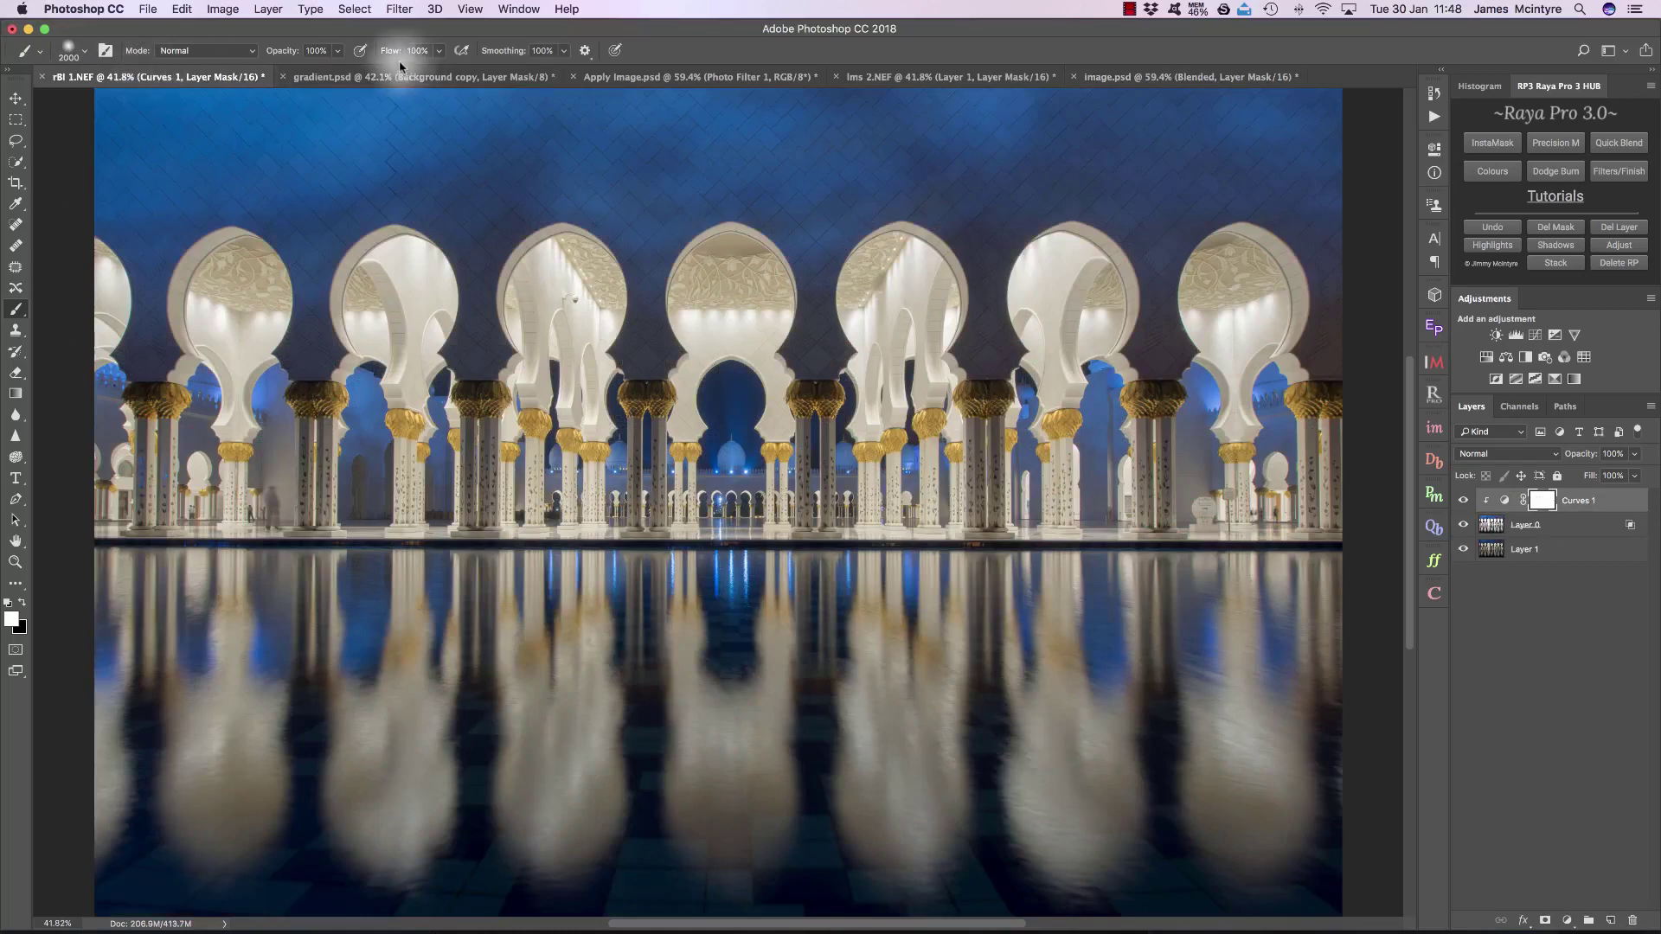
click(418, 80)
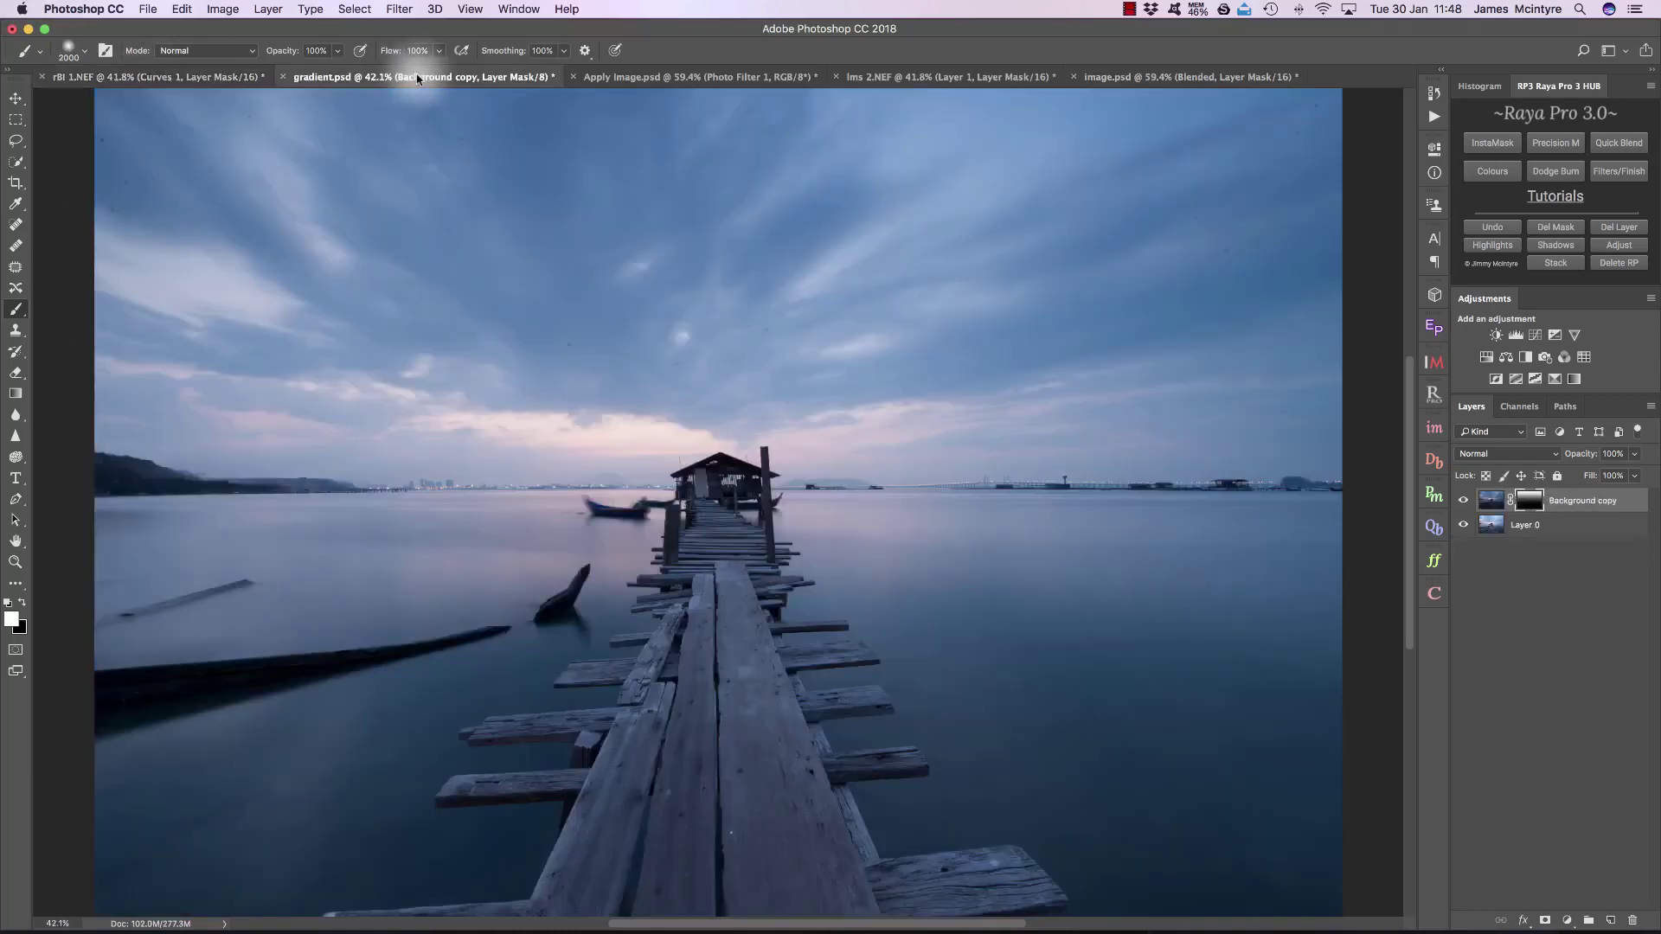
click(690, 80)
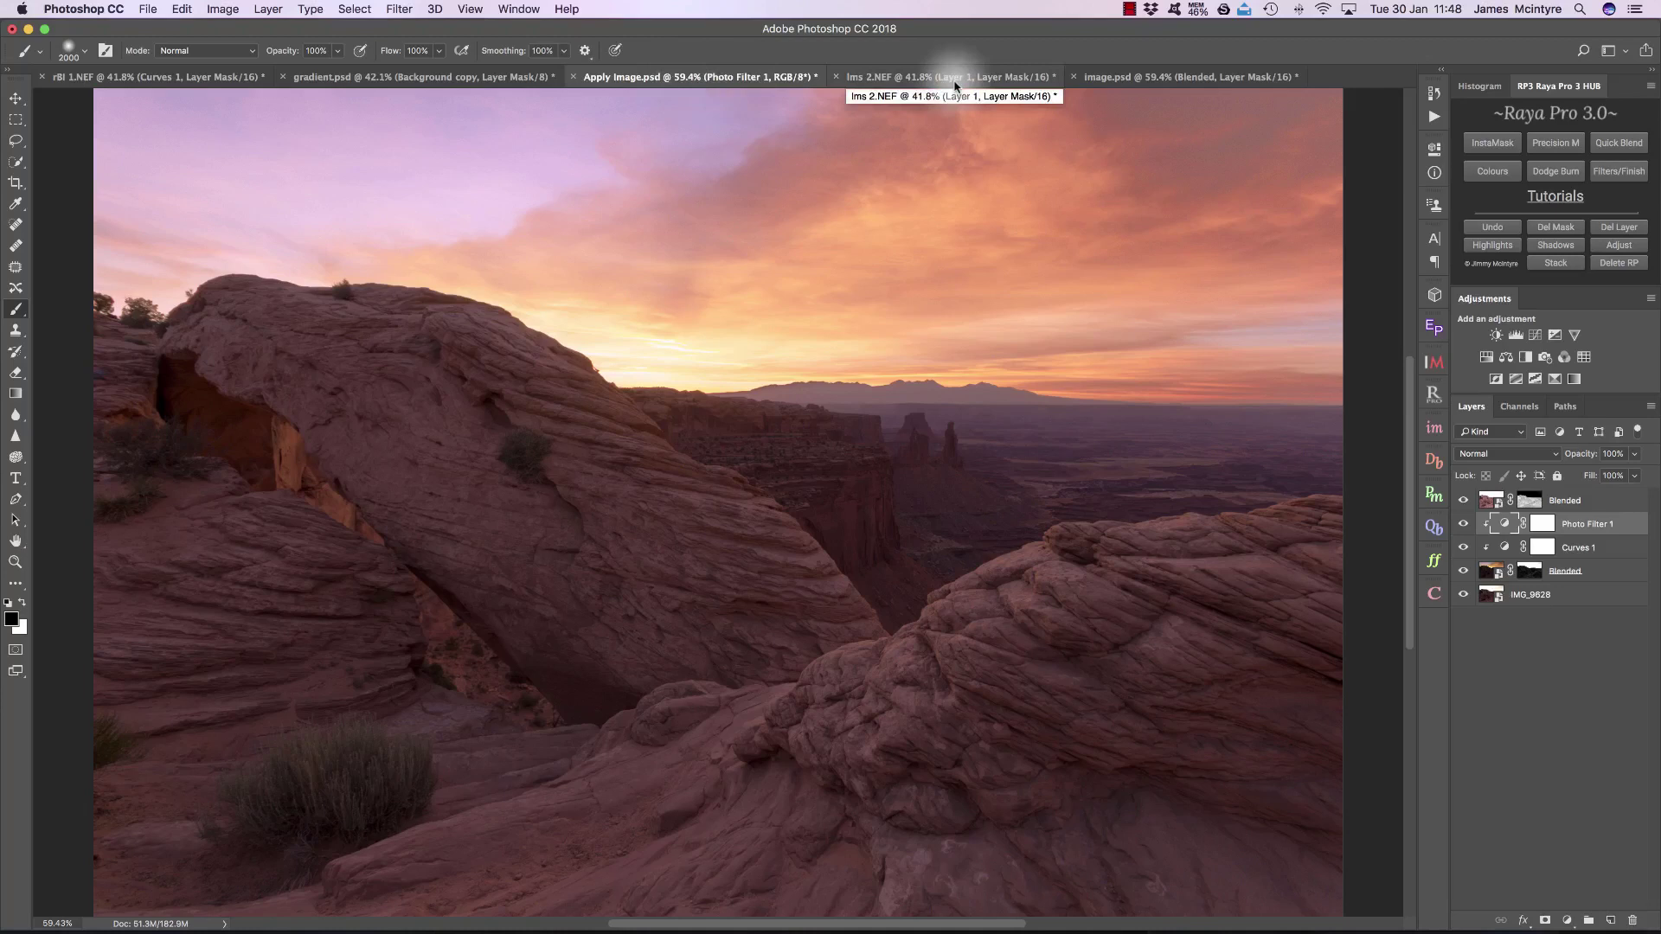
click(955, 80)
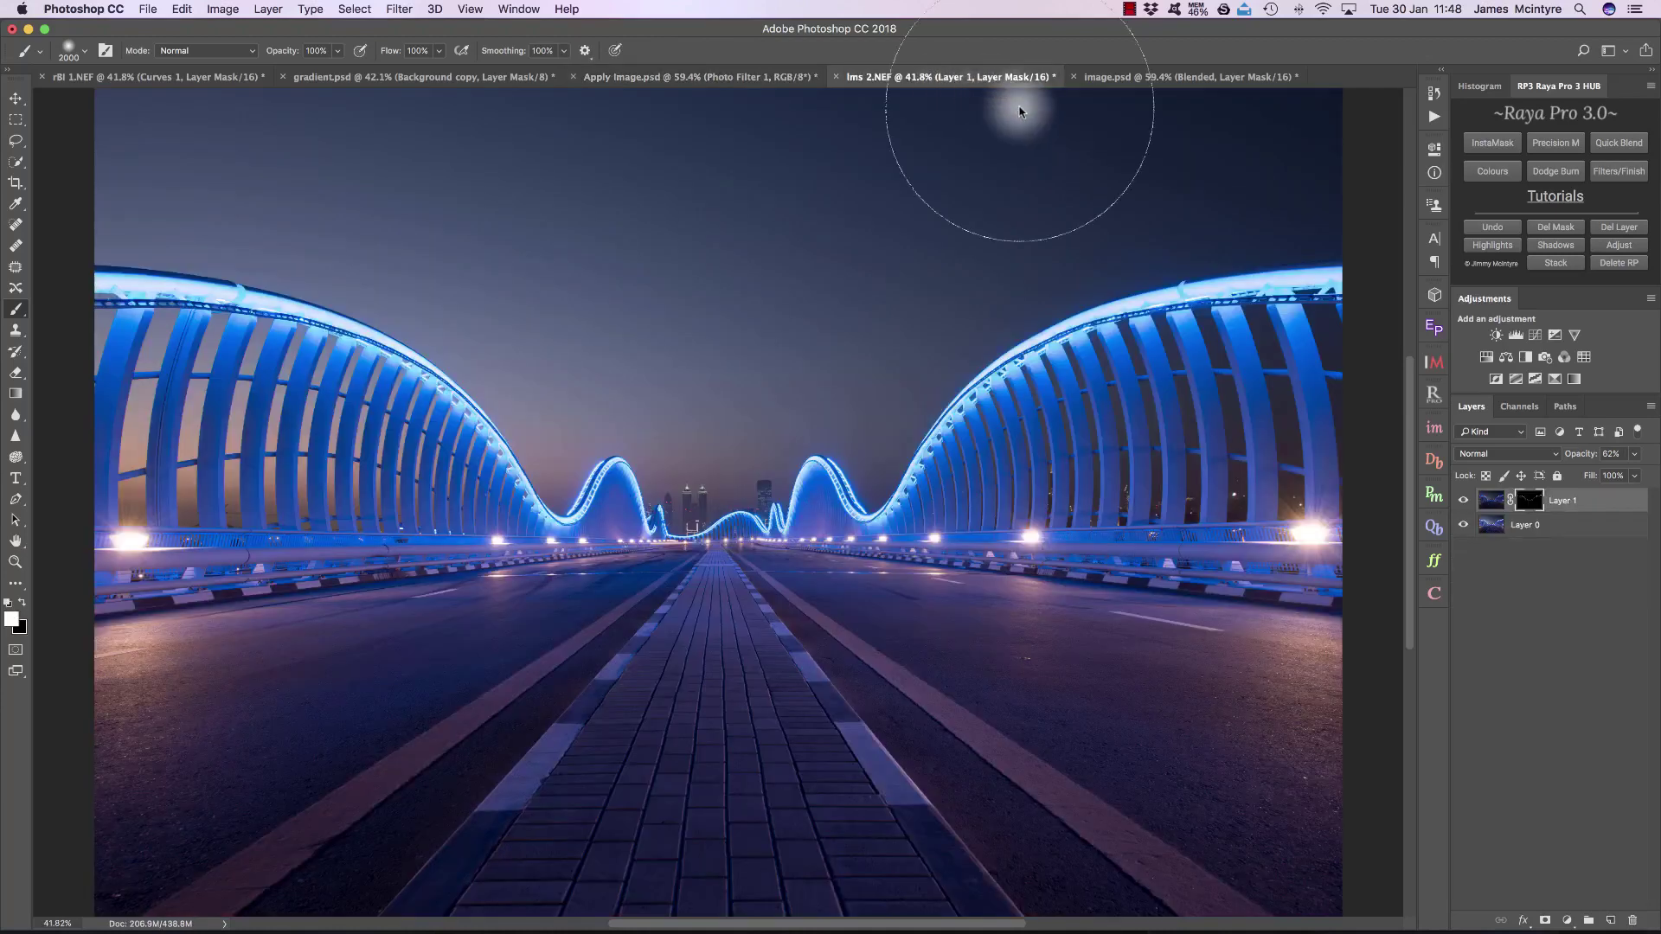
click(1620, 147)
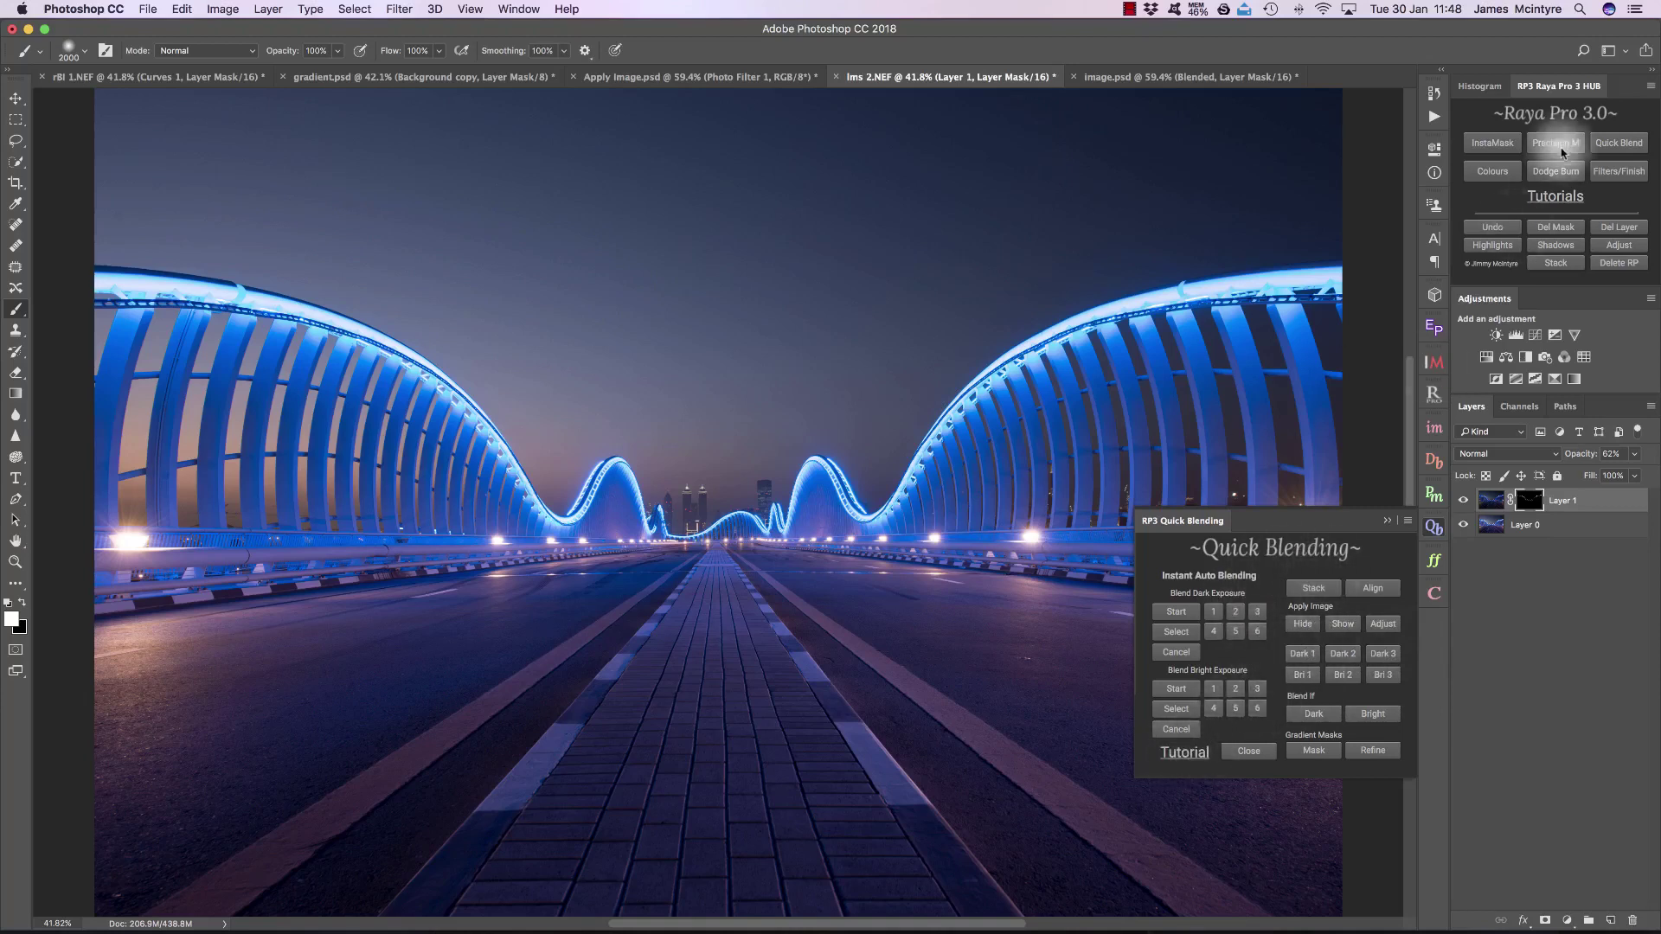
Step: Switch Raya Pro to Precision Masks and open InstaMask 2 beside the bridge photo
click(1556, 143)
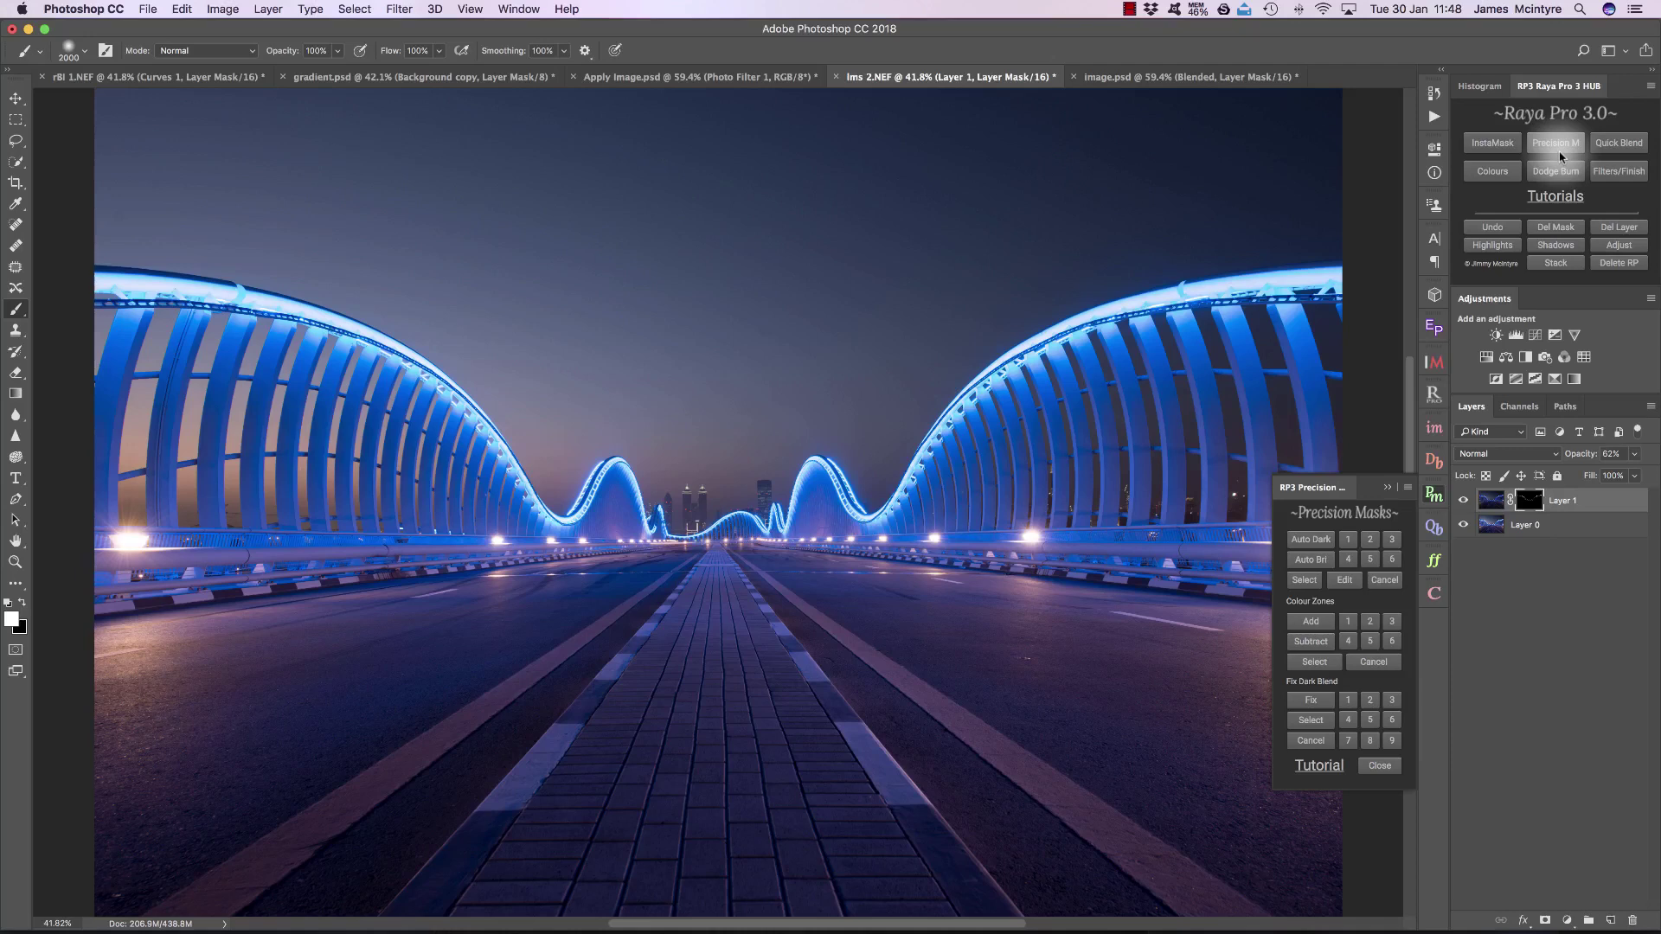
click(1436, 433)
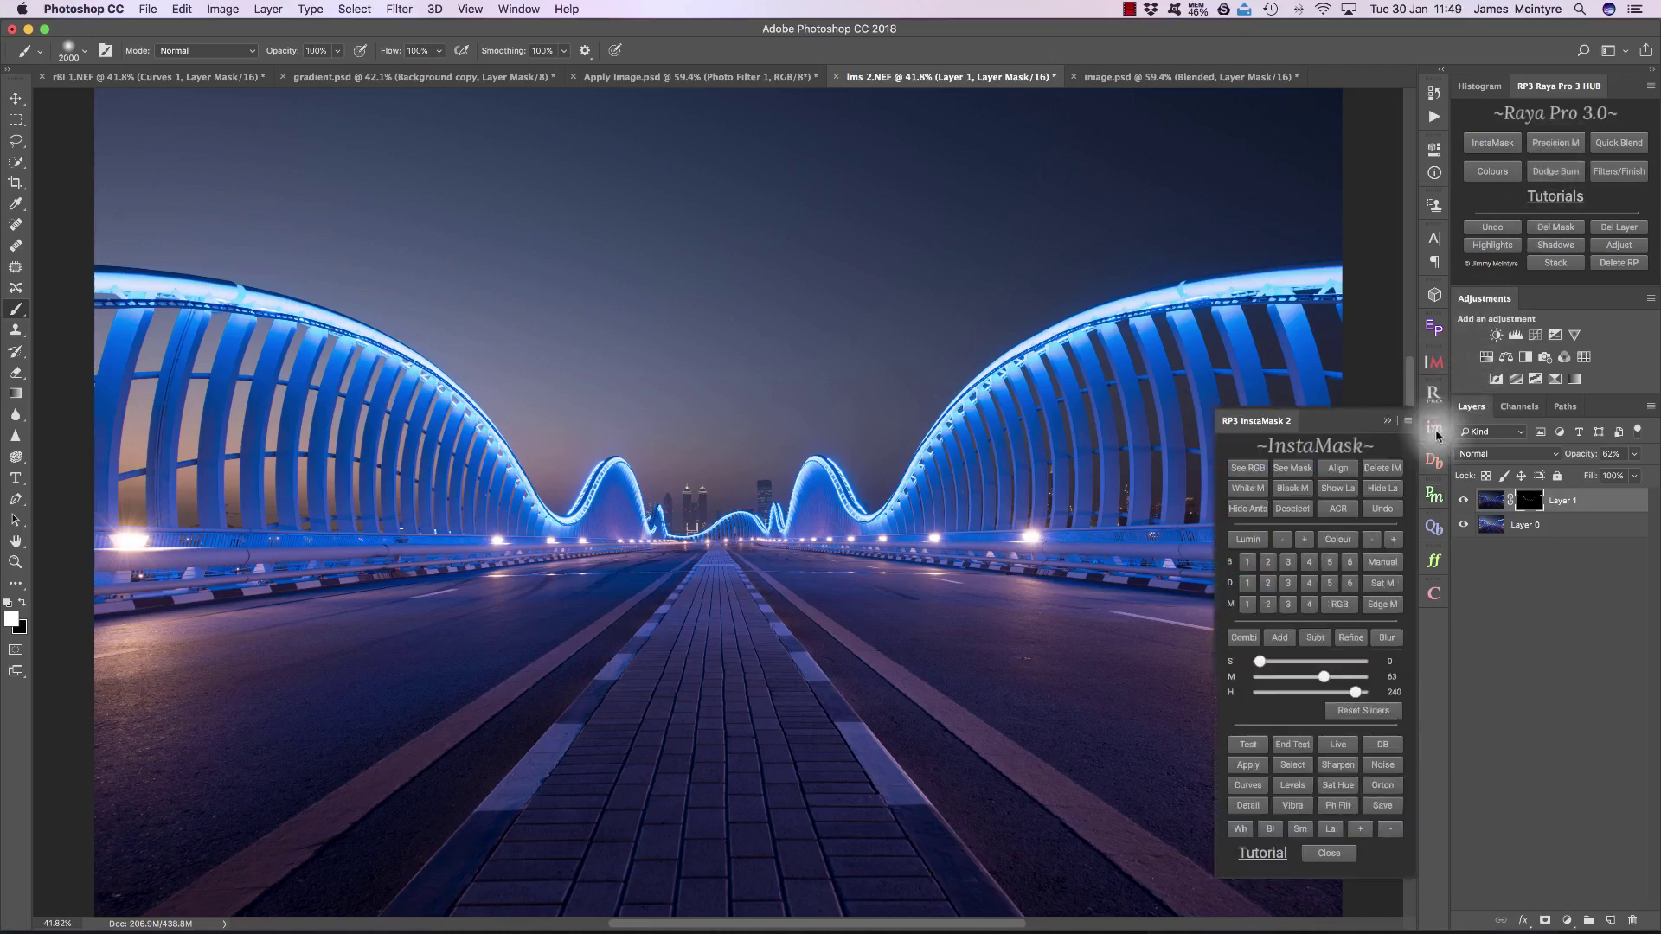